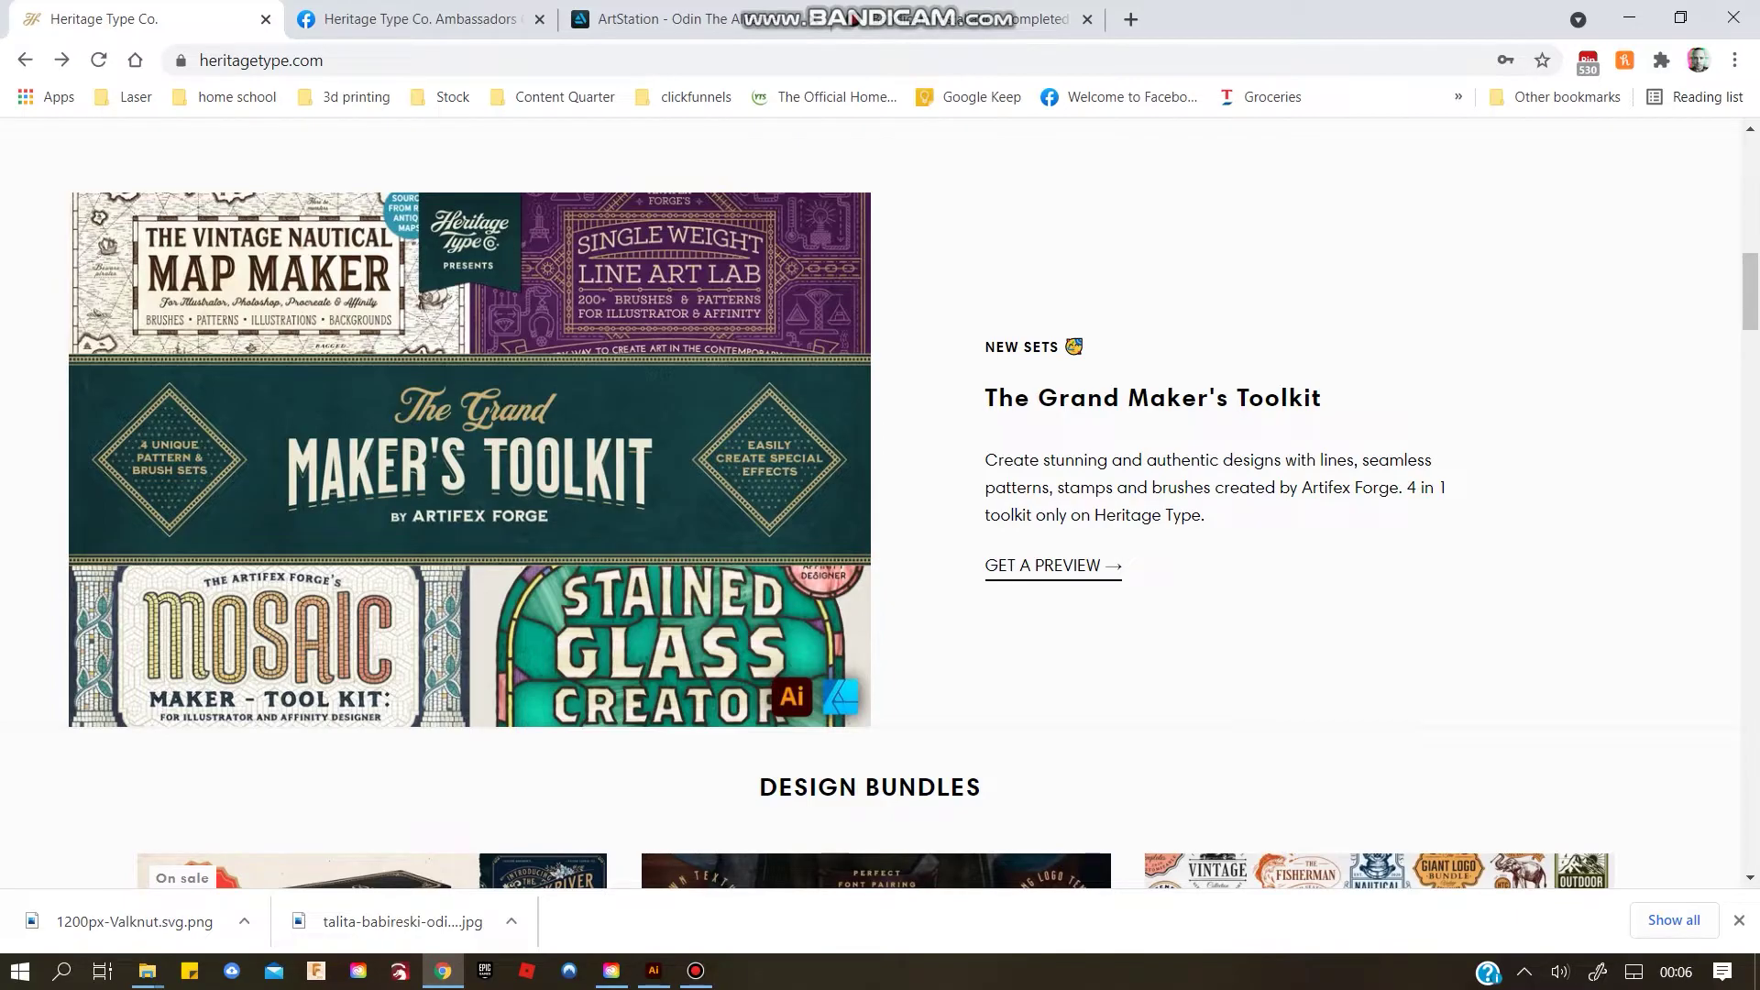
Switch to Illustrator and create a new 3000 x 3000 px document
left_click(654, 971)
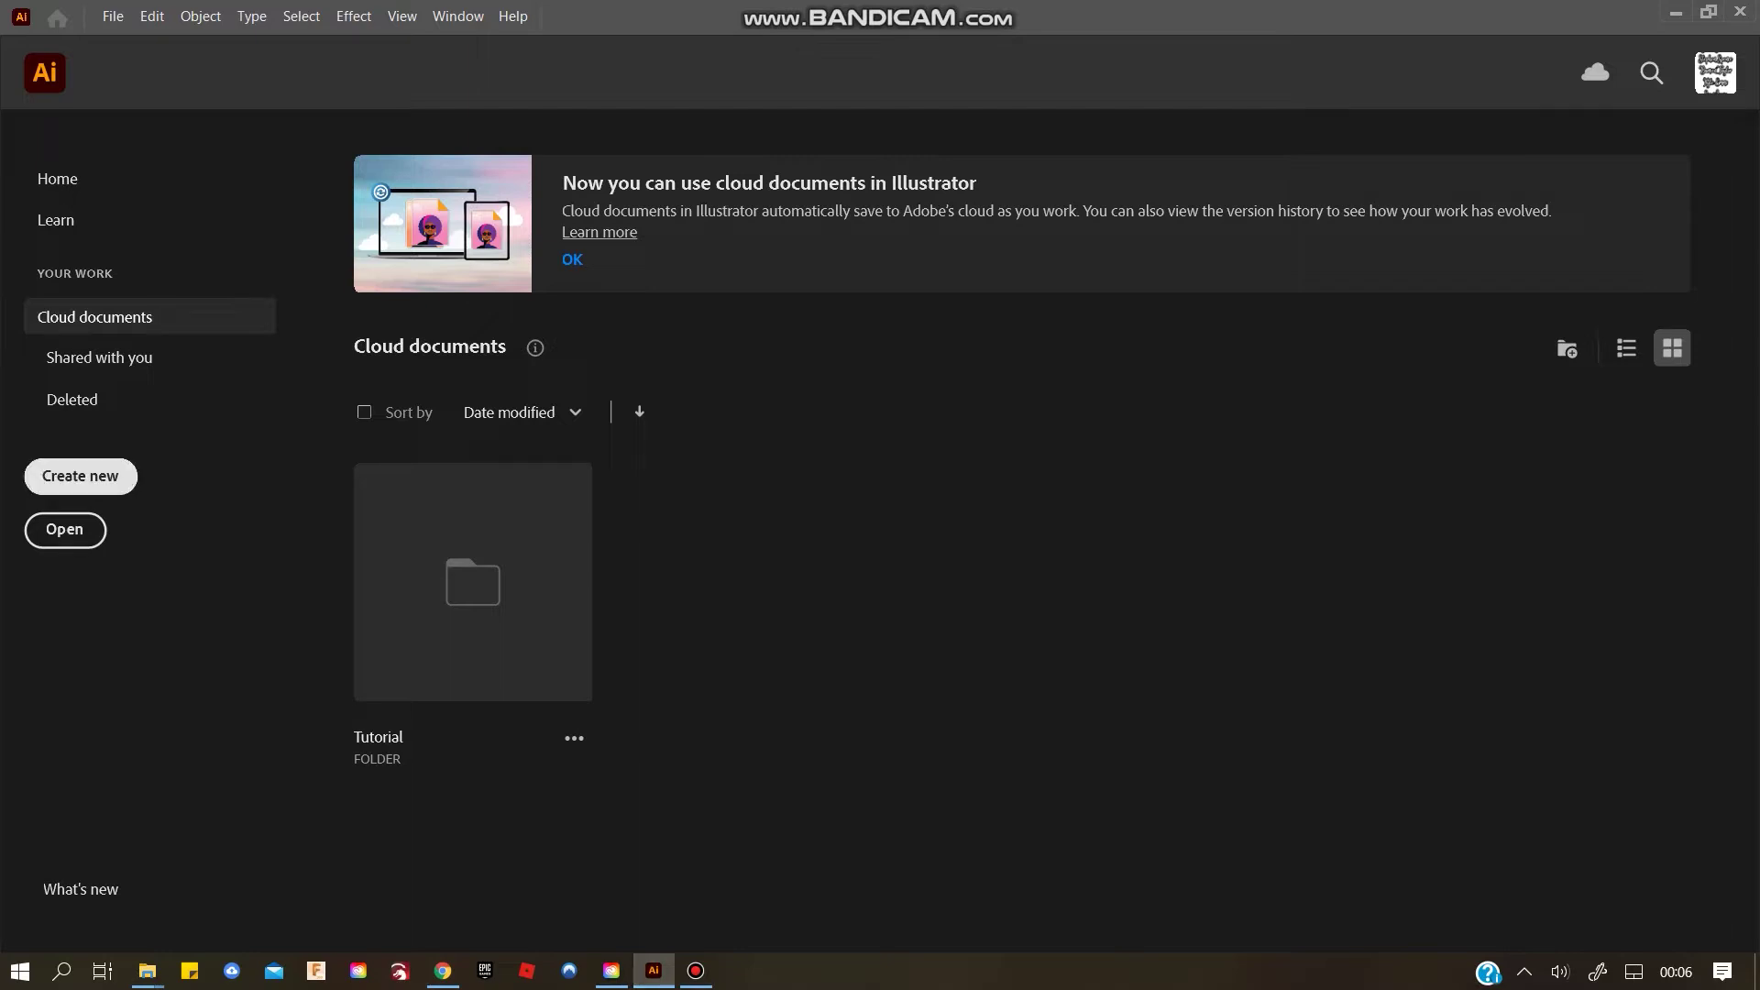
left_click(80, 476)
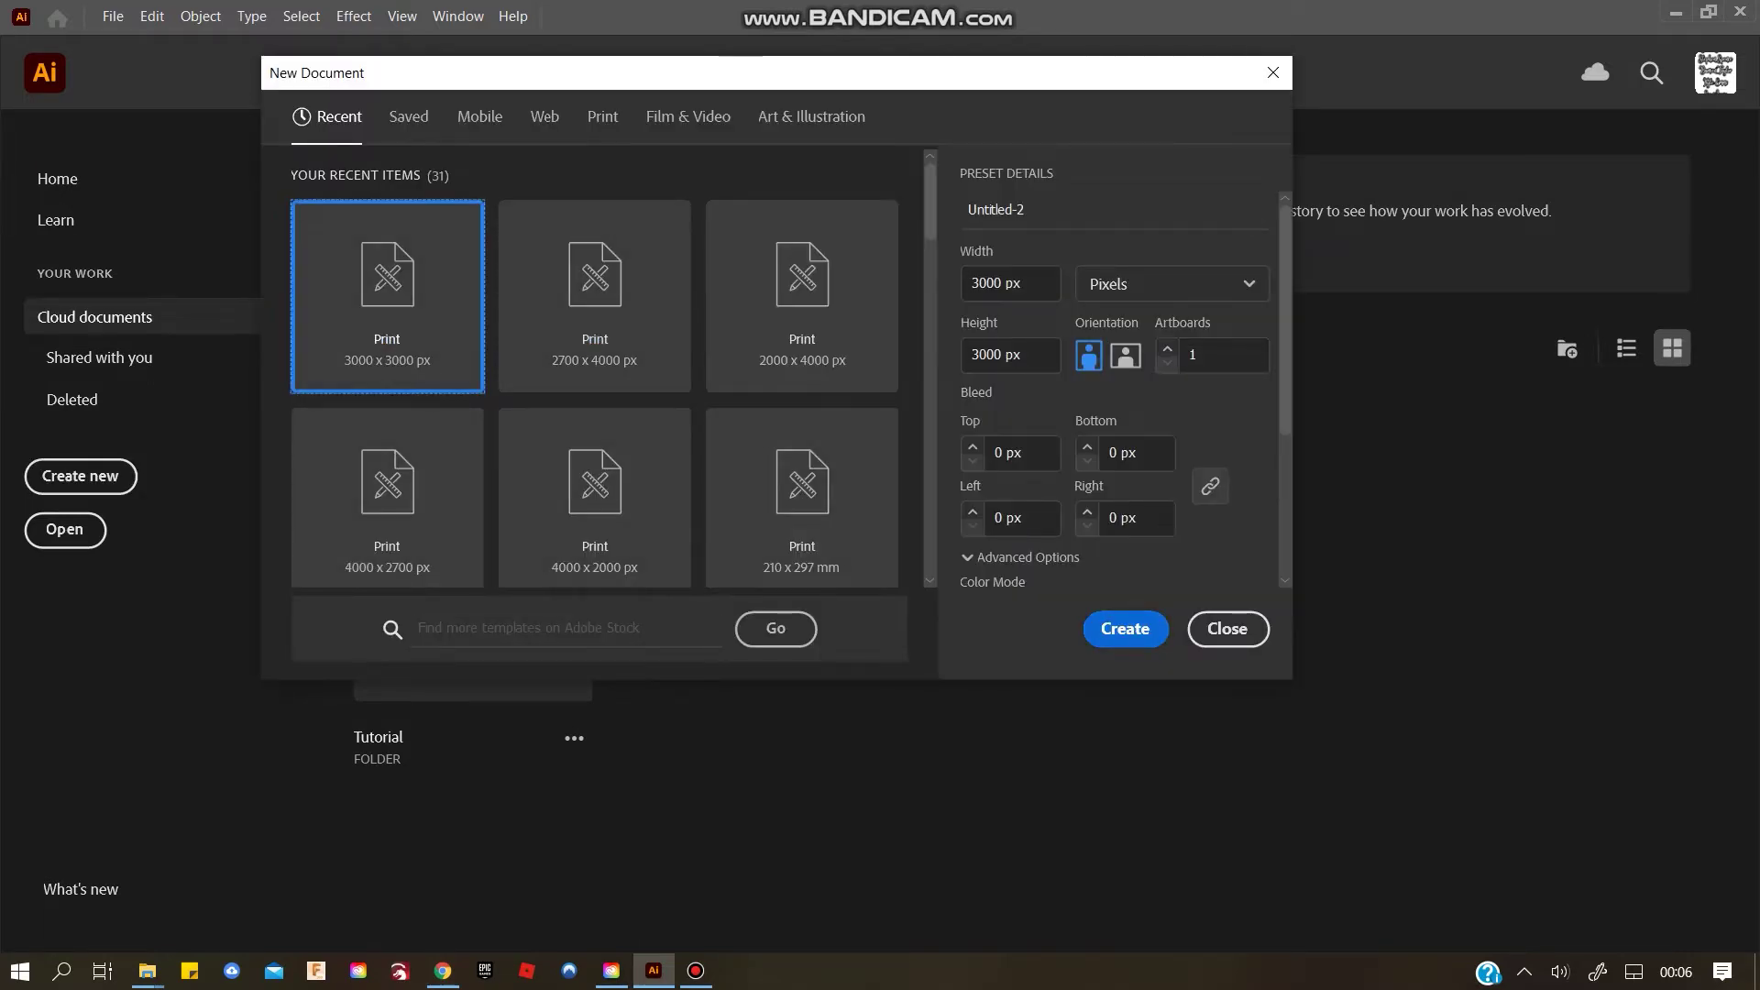
left_click(1126, 629)
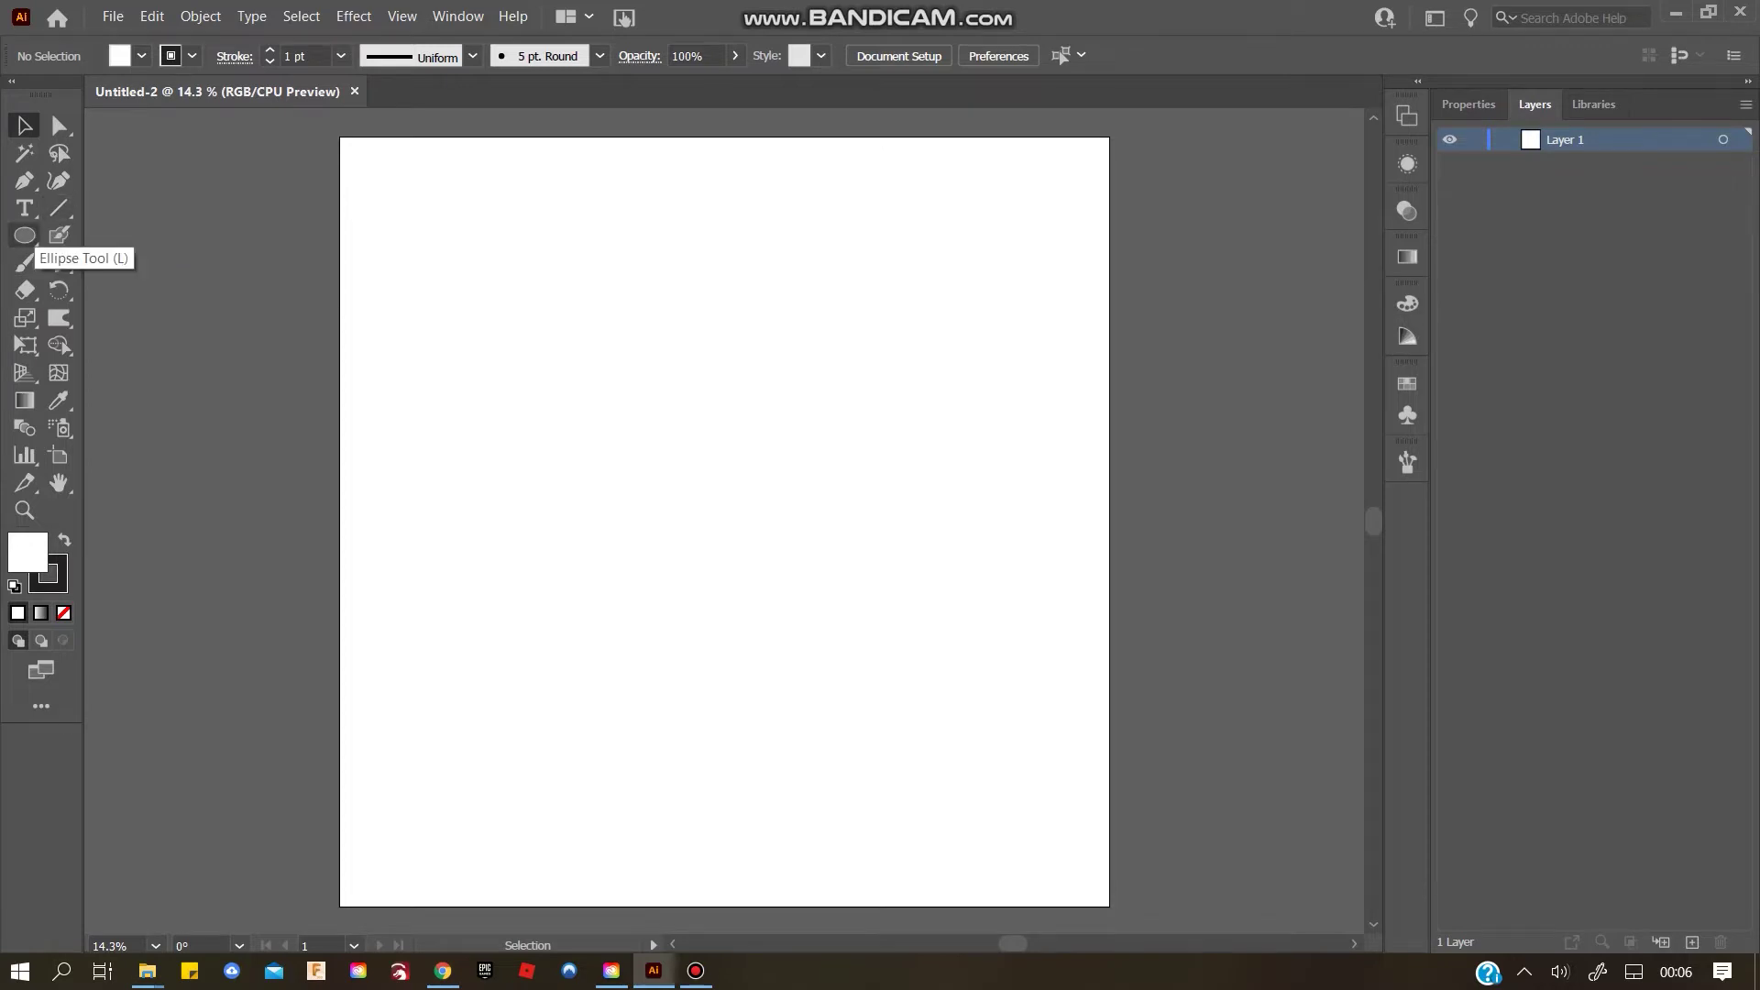
Draw two concentric circles from the artboard's centre with the Ellipse tool, the inner one less than half the outer's diameter
left_click(25, 236)
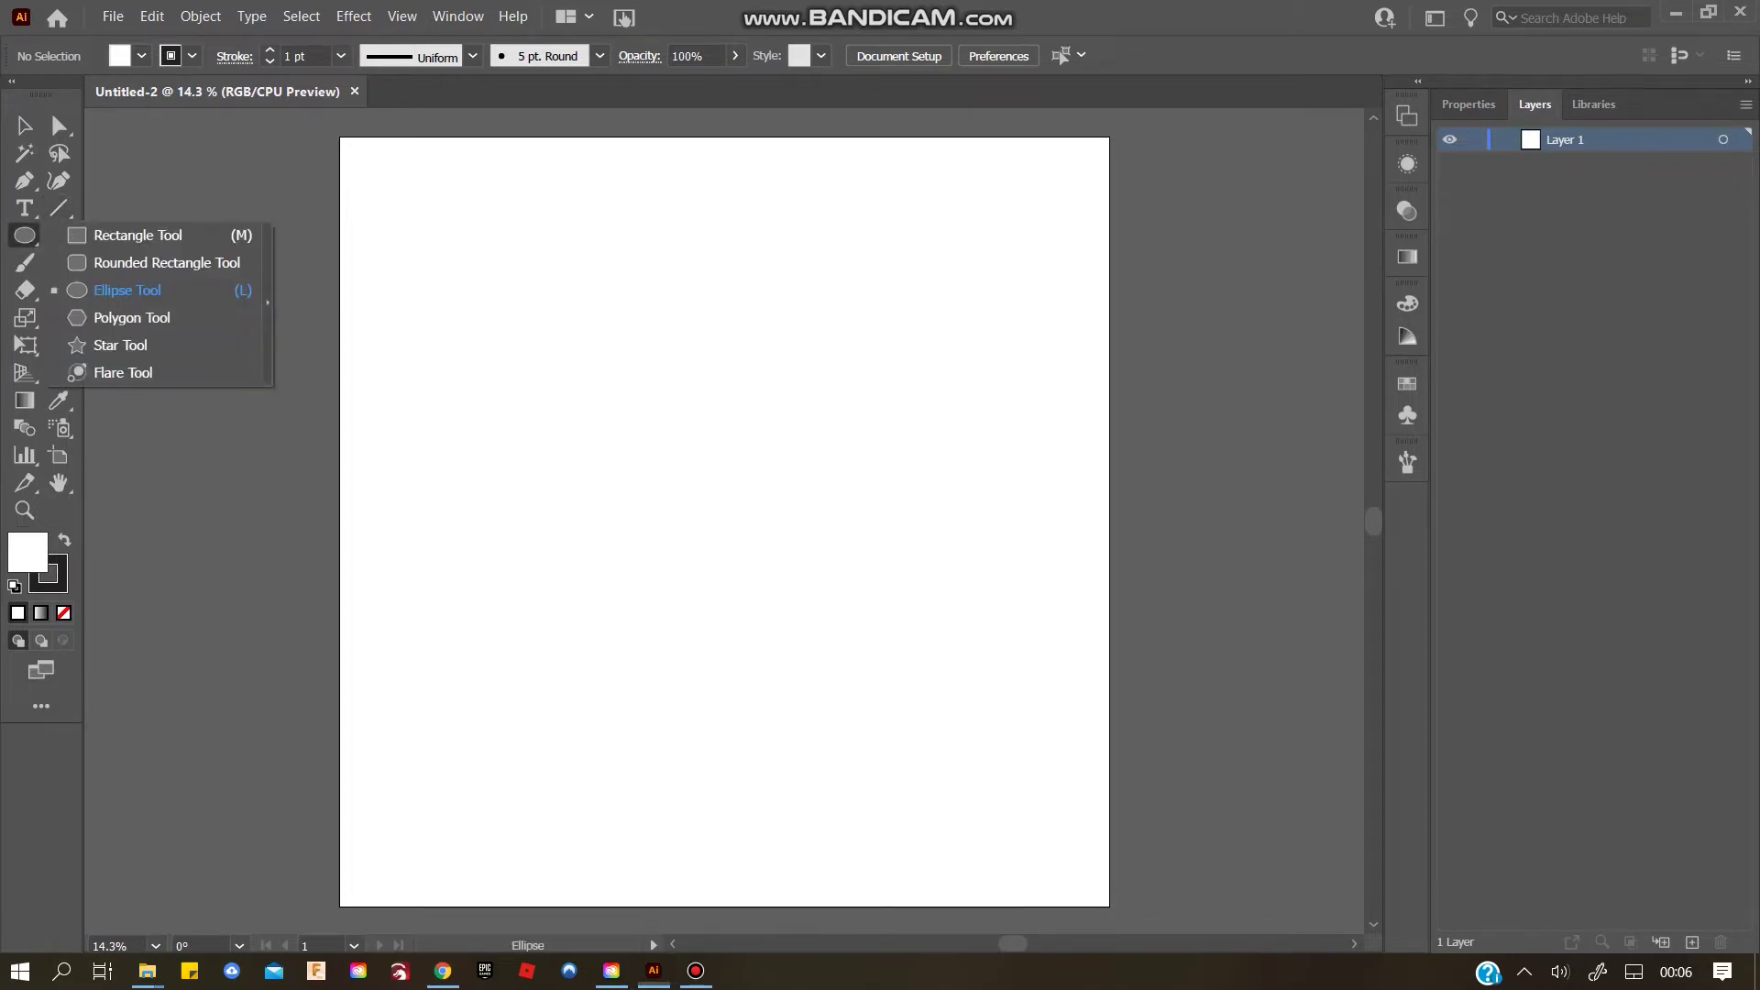
left_click(128, 291)
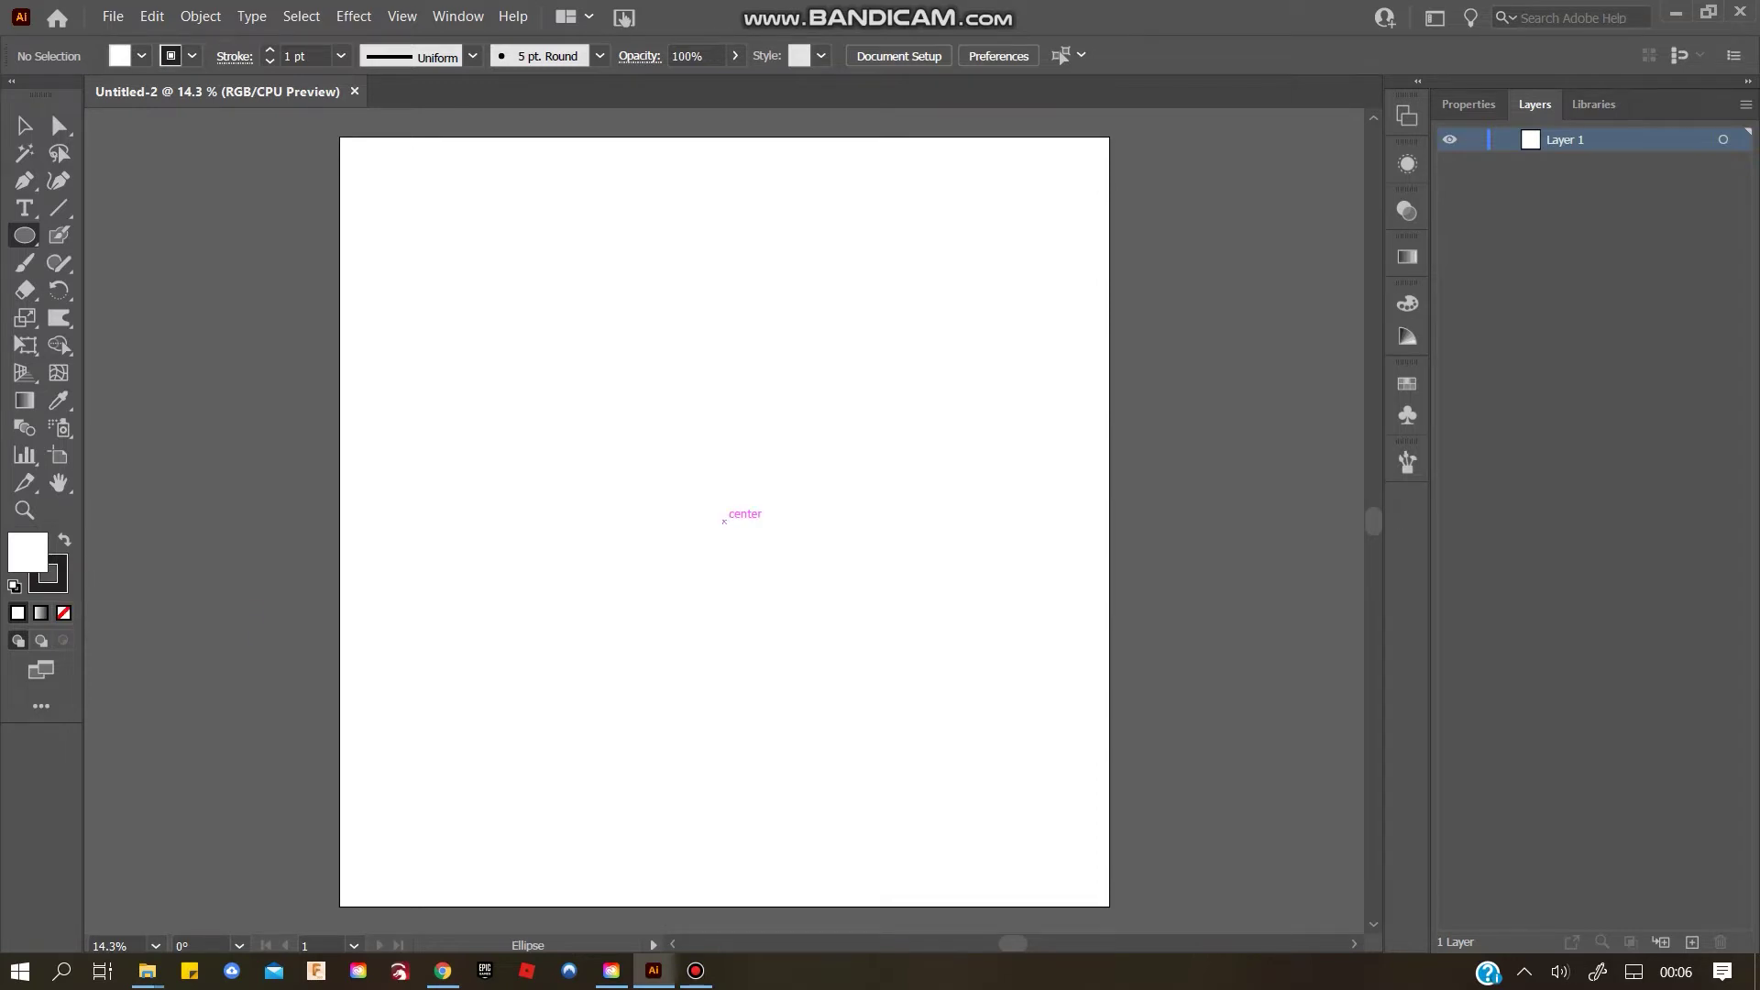
left_click_drag(724, 521, 903, 693)
key("v")
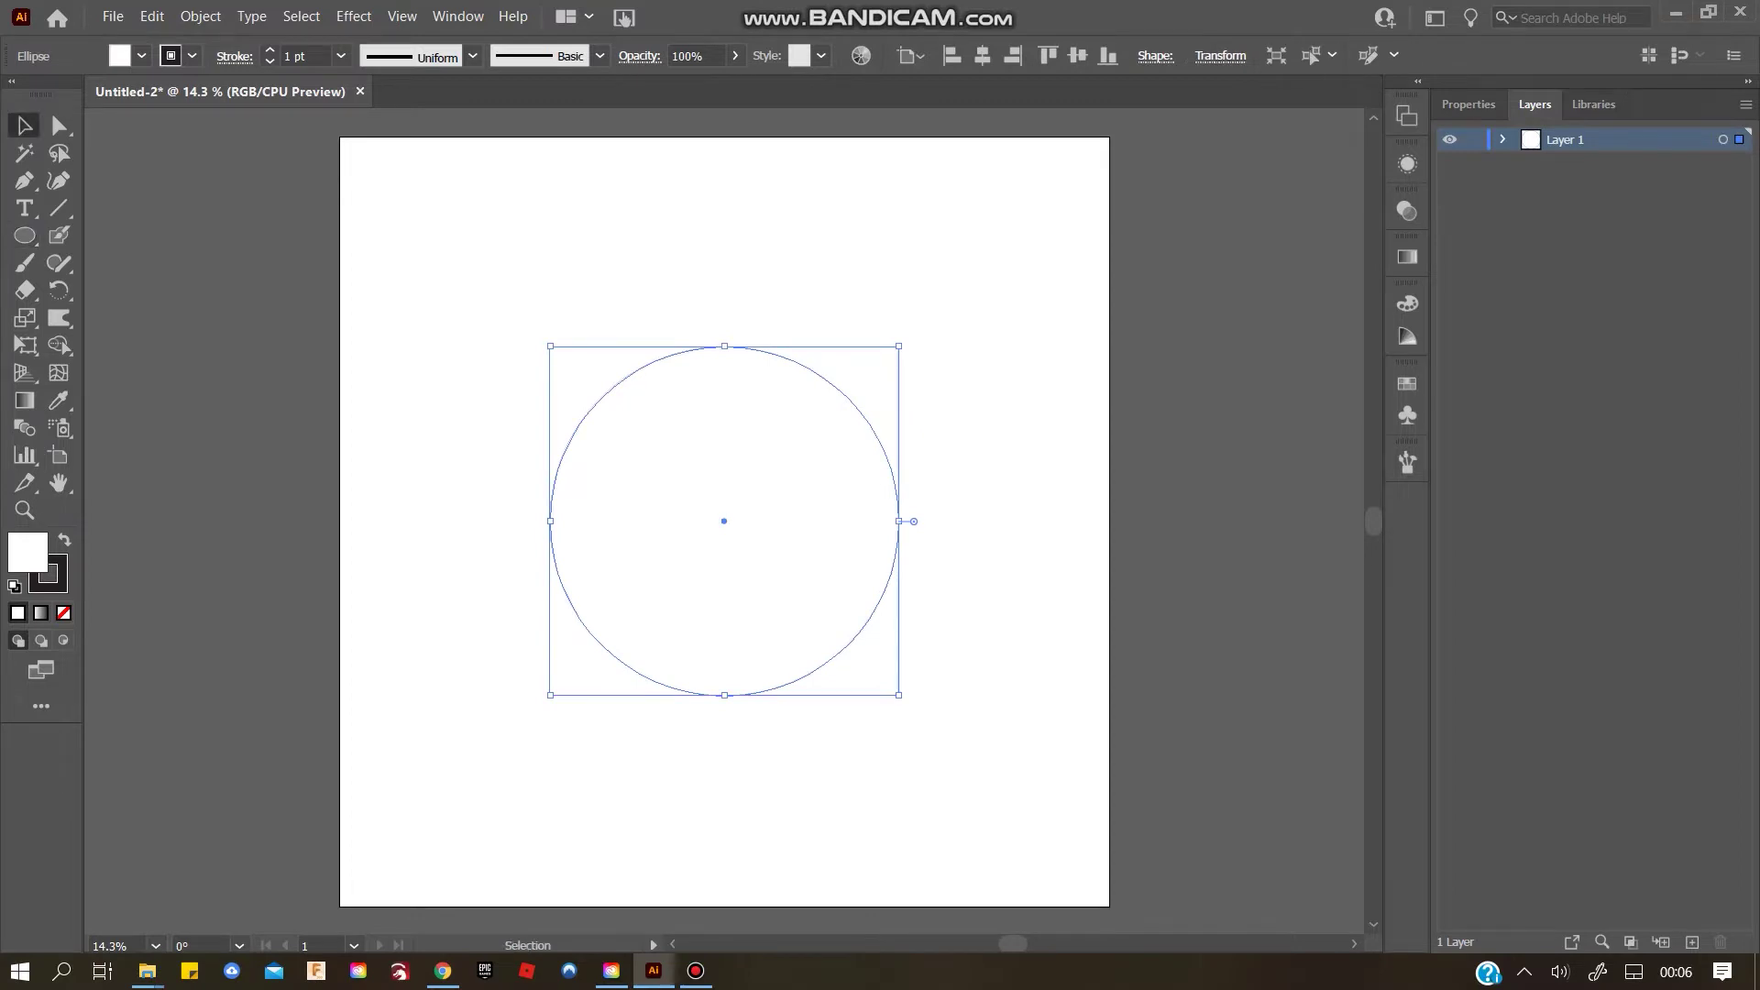
key("ctrl+shift+a")
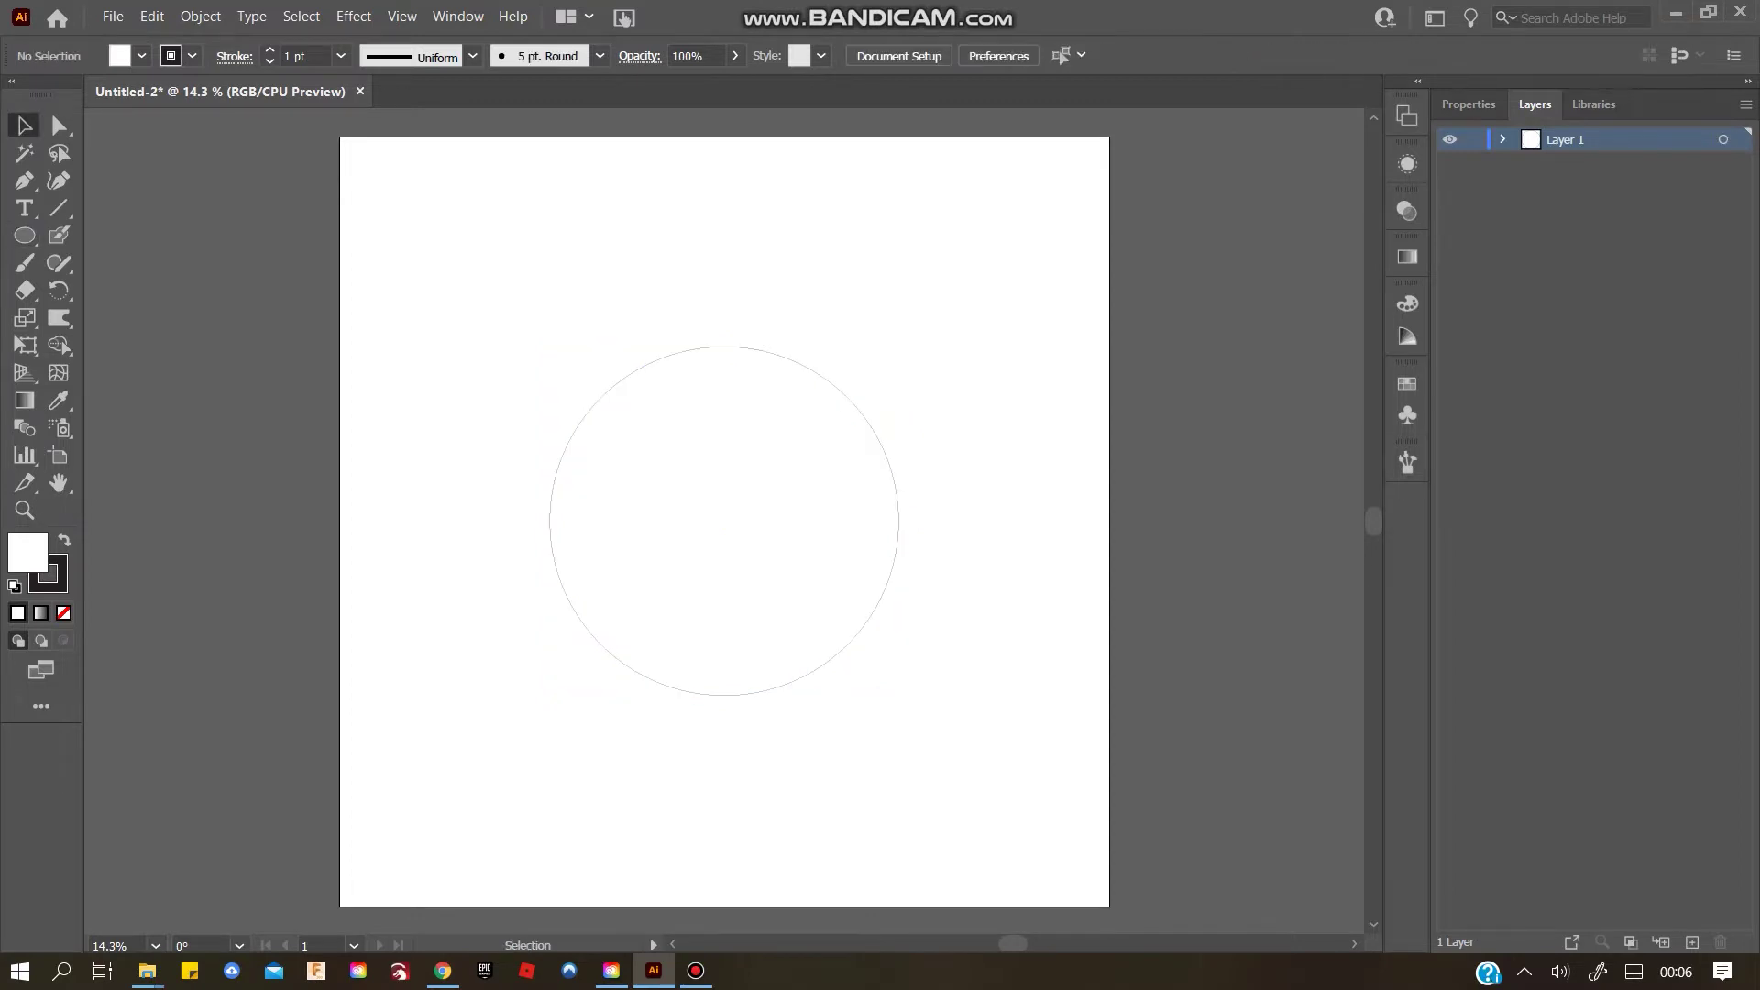
key("l")
left_click_drag(724, 521, 800, 580)
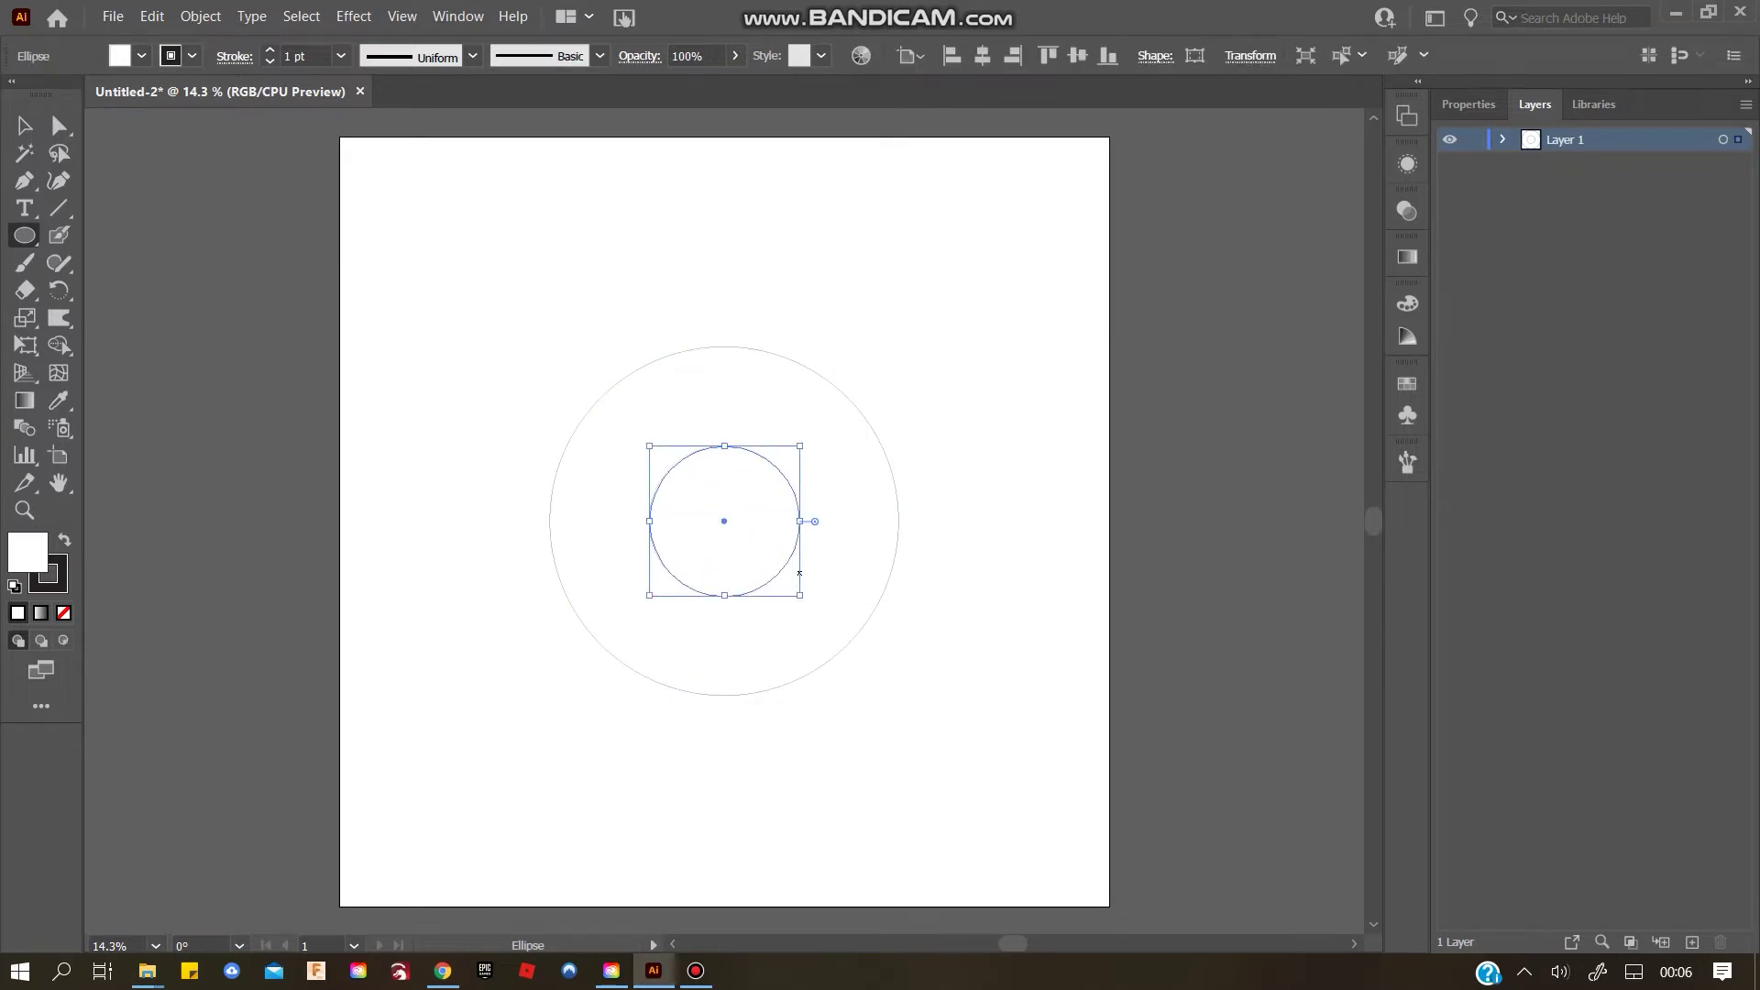
Draw a vertical and a horizontal line through the shared centre, each spanning the outer circle from anchor to anchor
key("backslash")
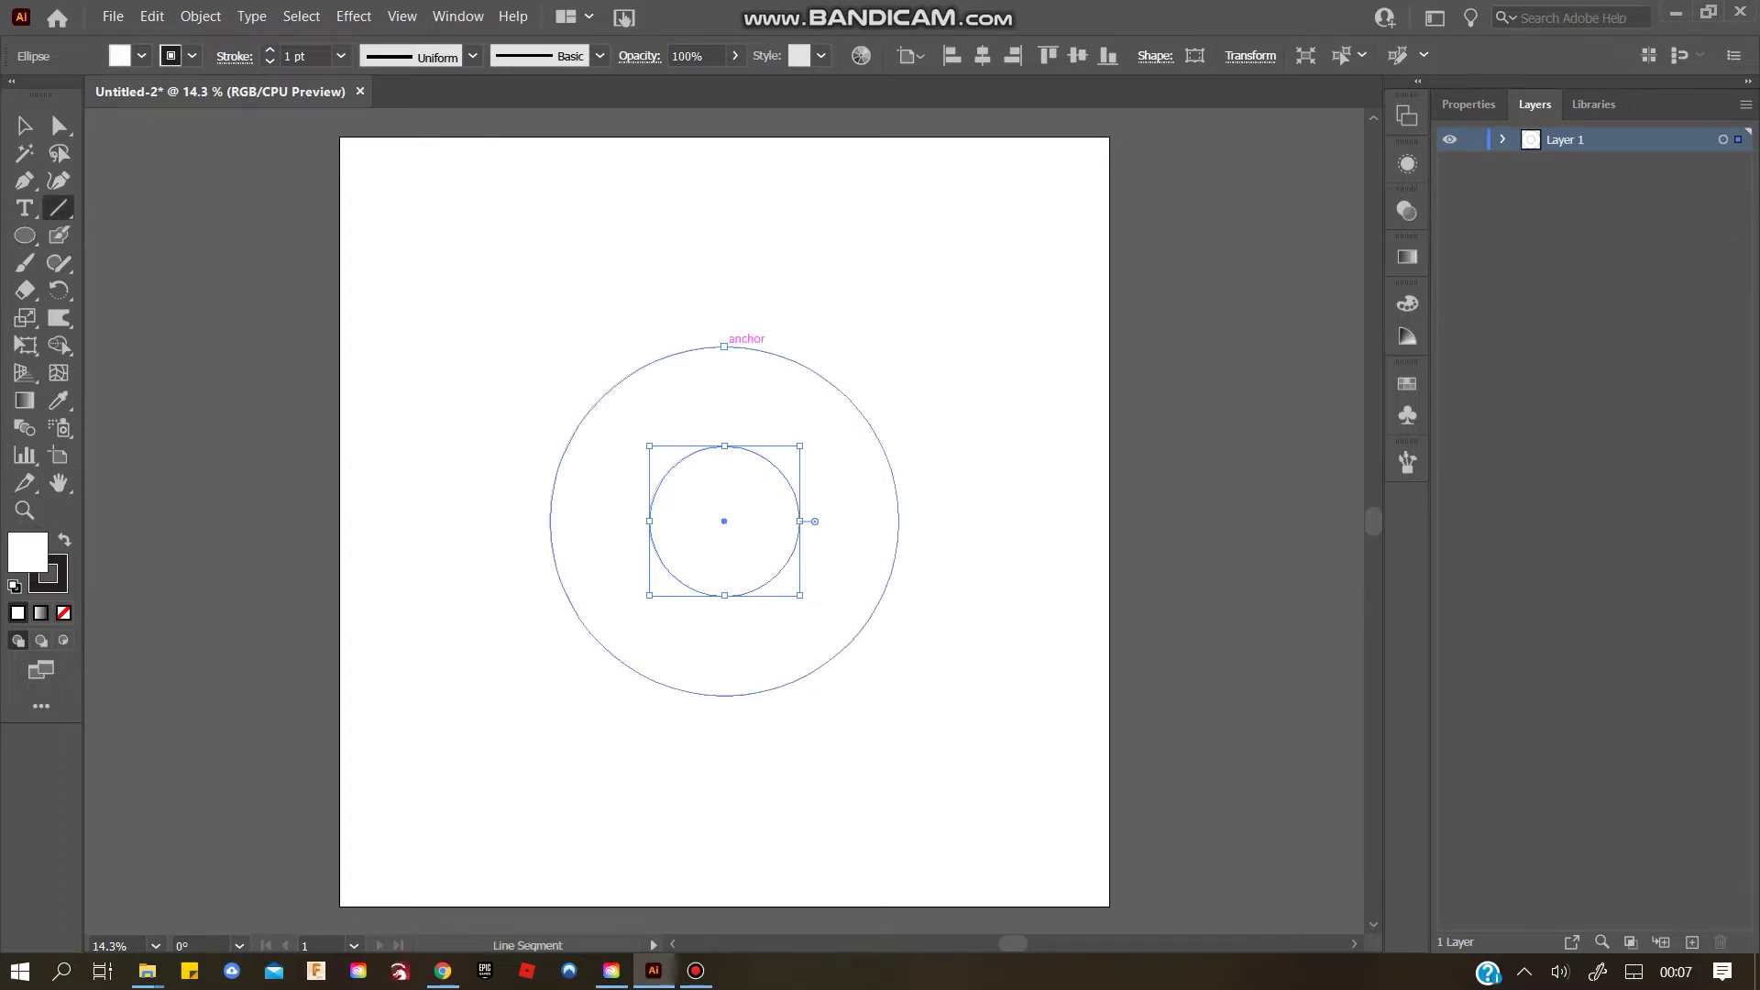
left_click_drag(724, 347, 745, 694)
key("ctrl+z")
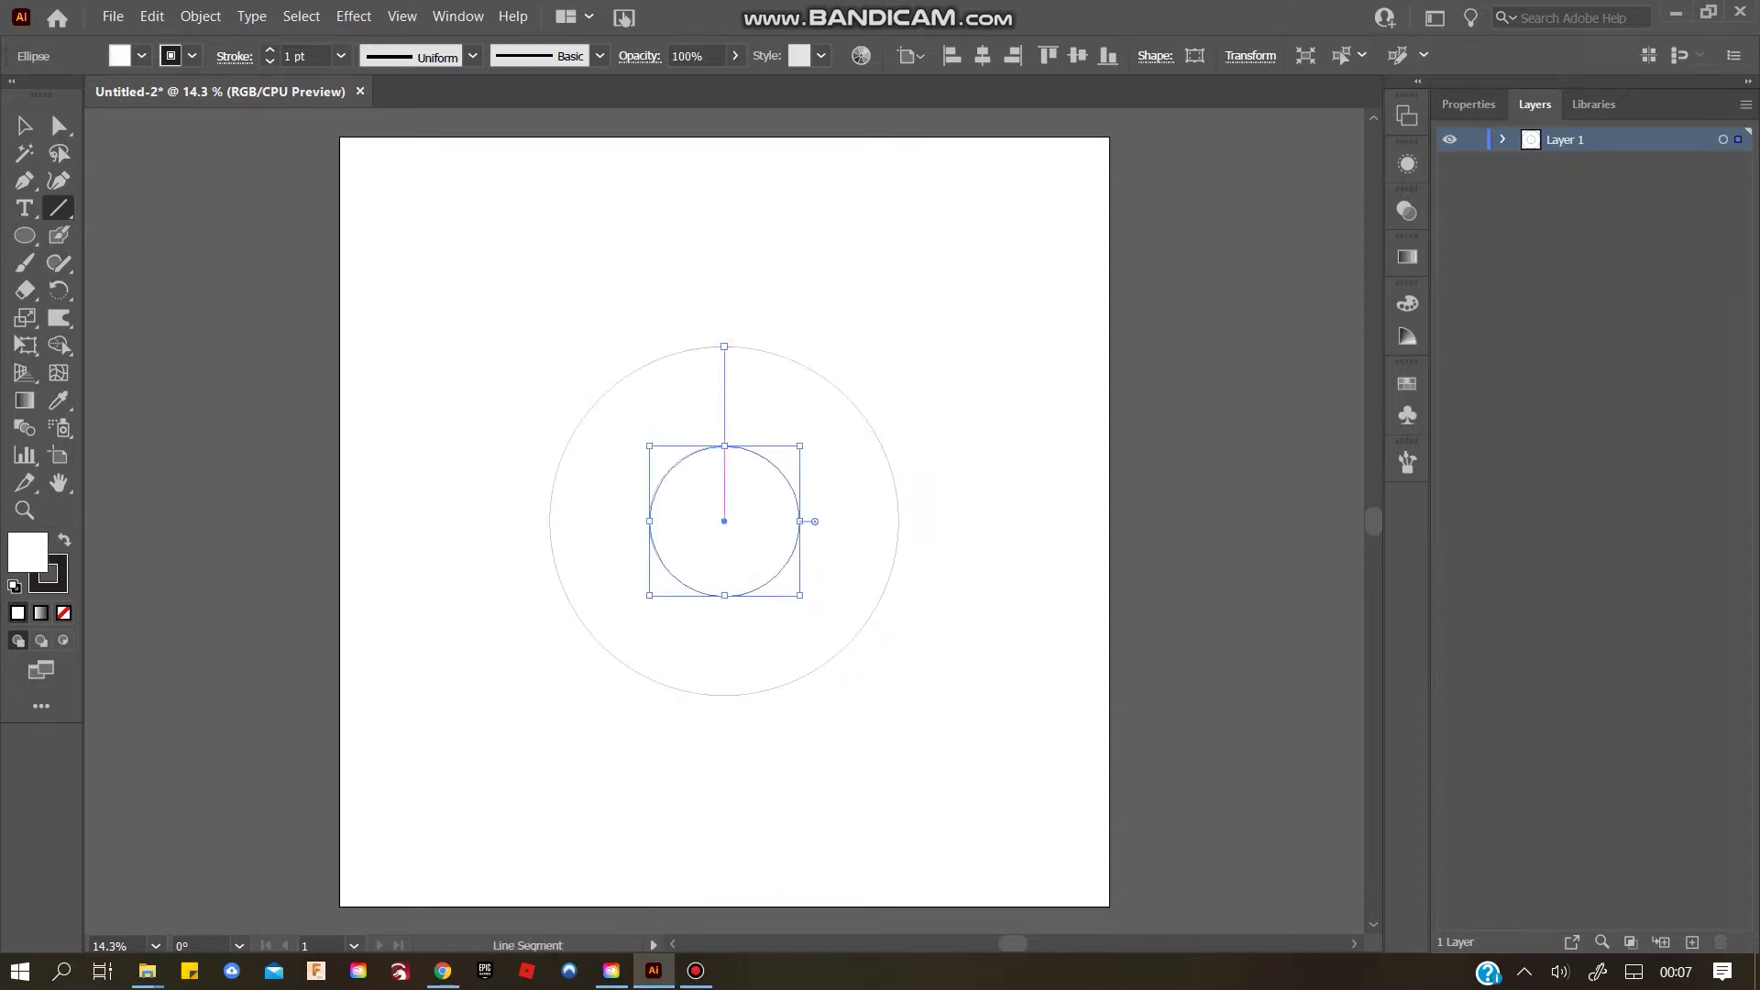
left_click_drag(724, 347, 714, 696)
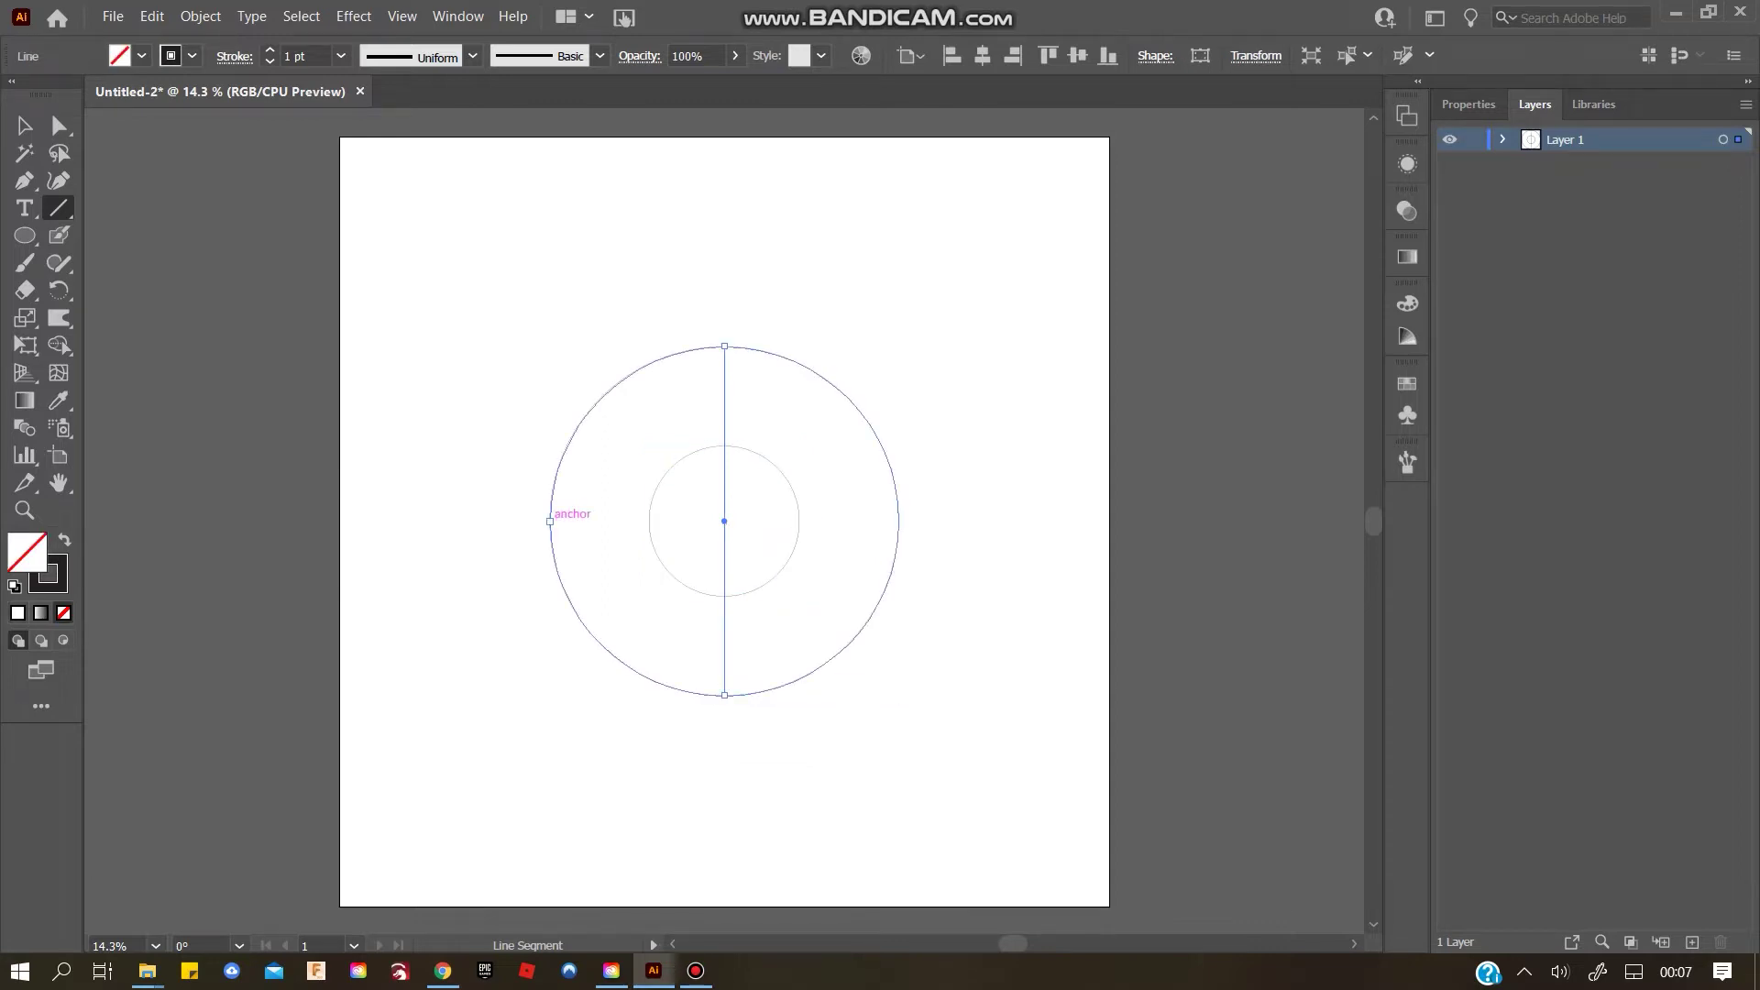
mouse_move(550, 520)
left_mouse_down()
mouse_move(765, 500)
mouse_move(898, 521)
left_mouse_up()
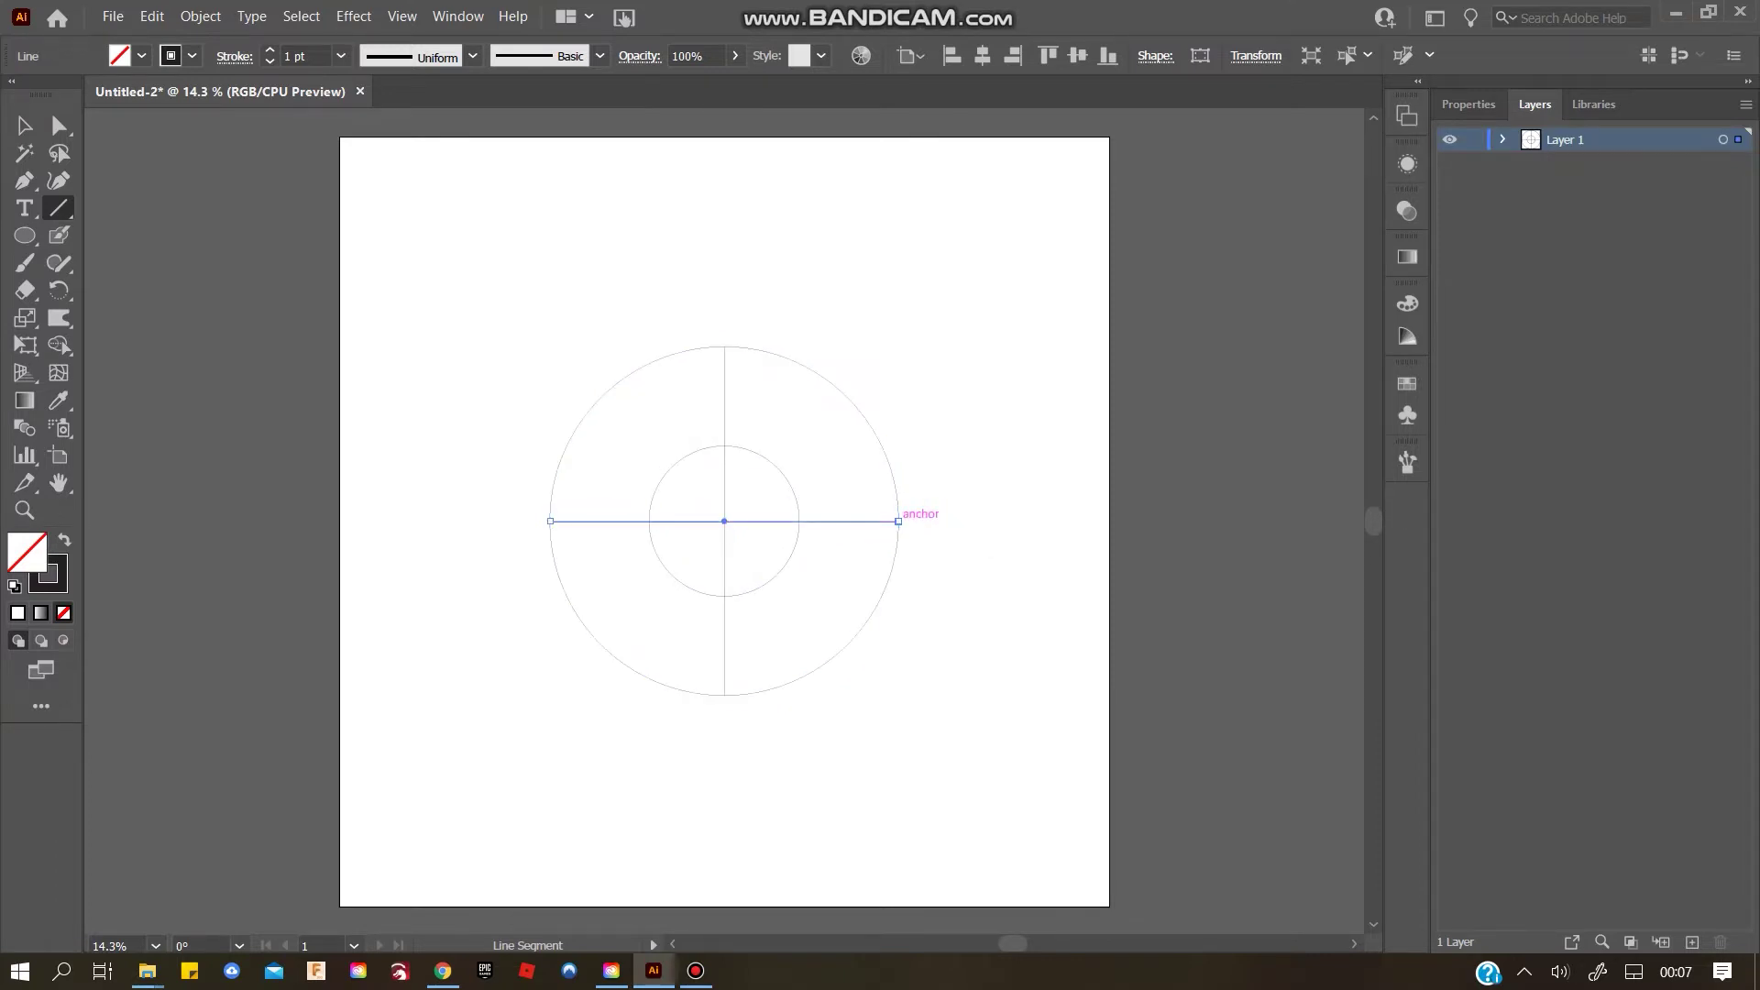
key("v")
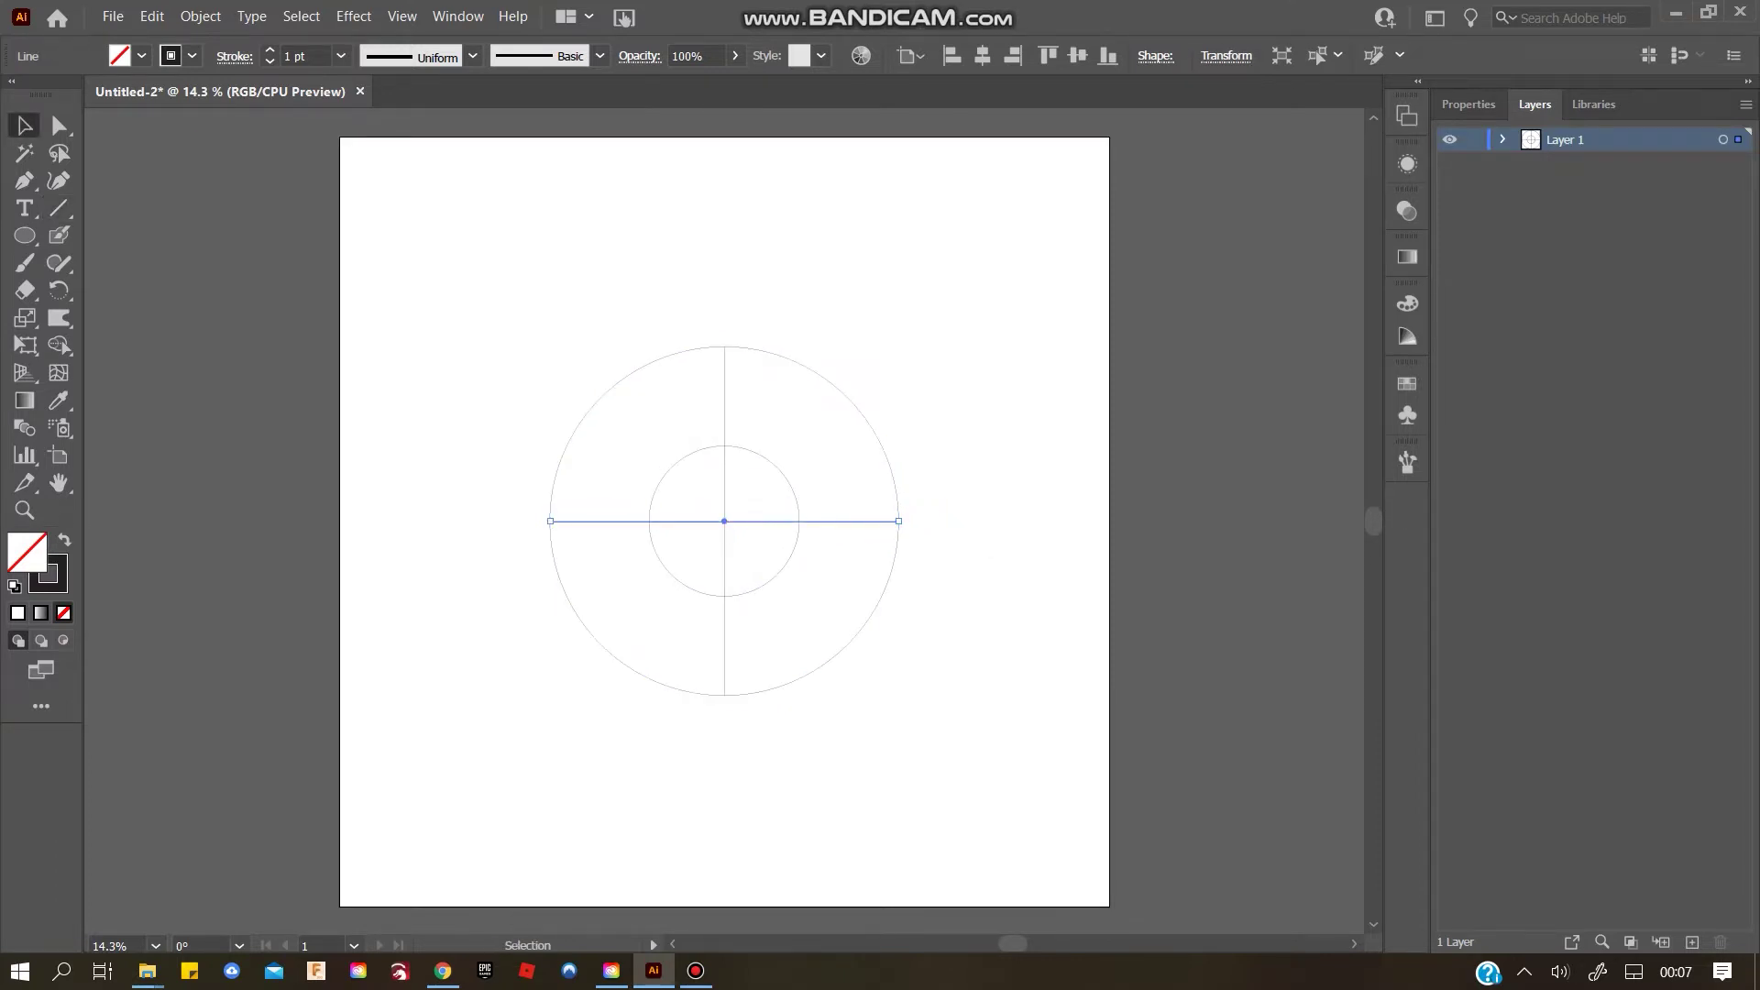
left_click(958, 440)
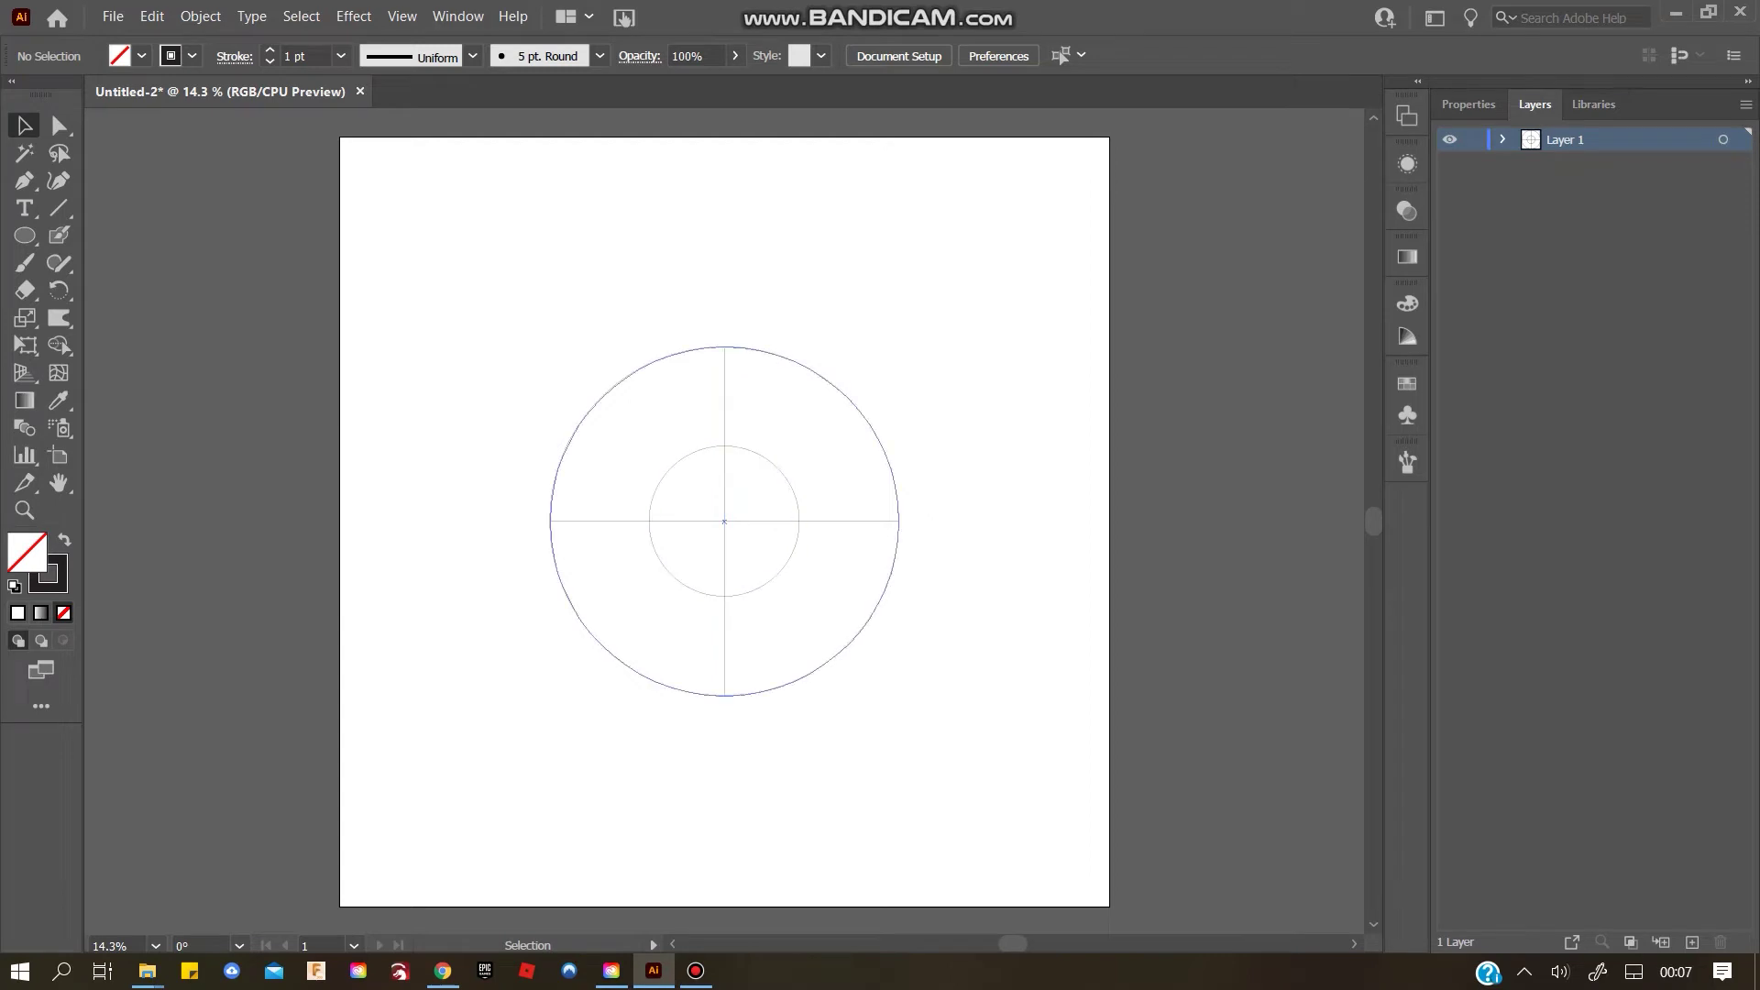
Browse for another brush library in the Stained Glass Creator folder of The Grand Maker Toolkit, under heritage on DATA (D:)
left_click(1407, 462)
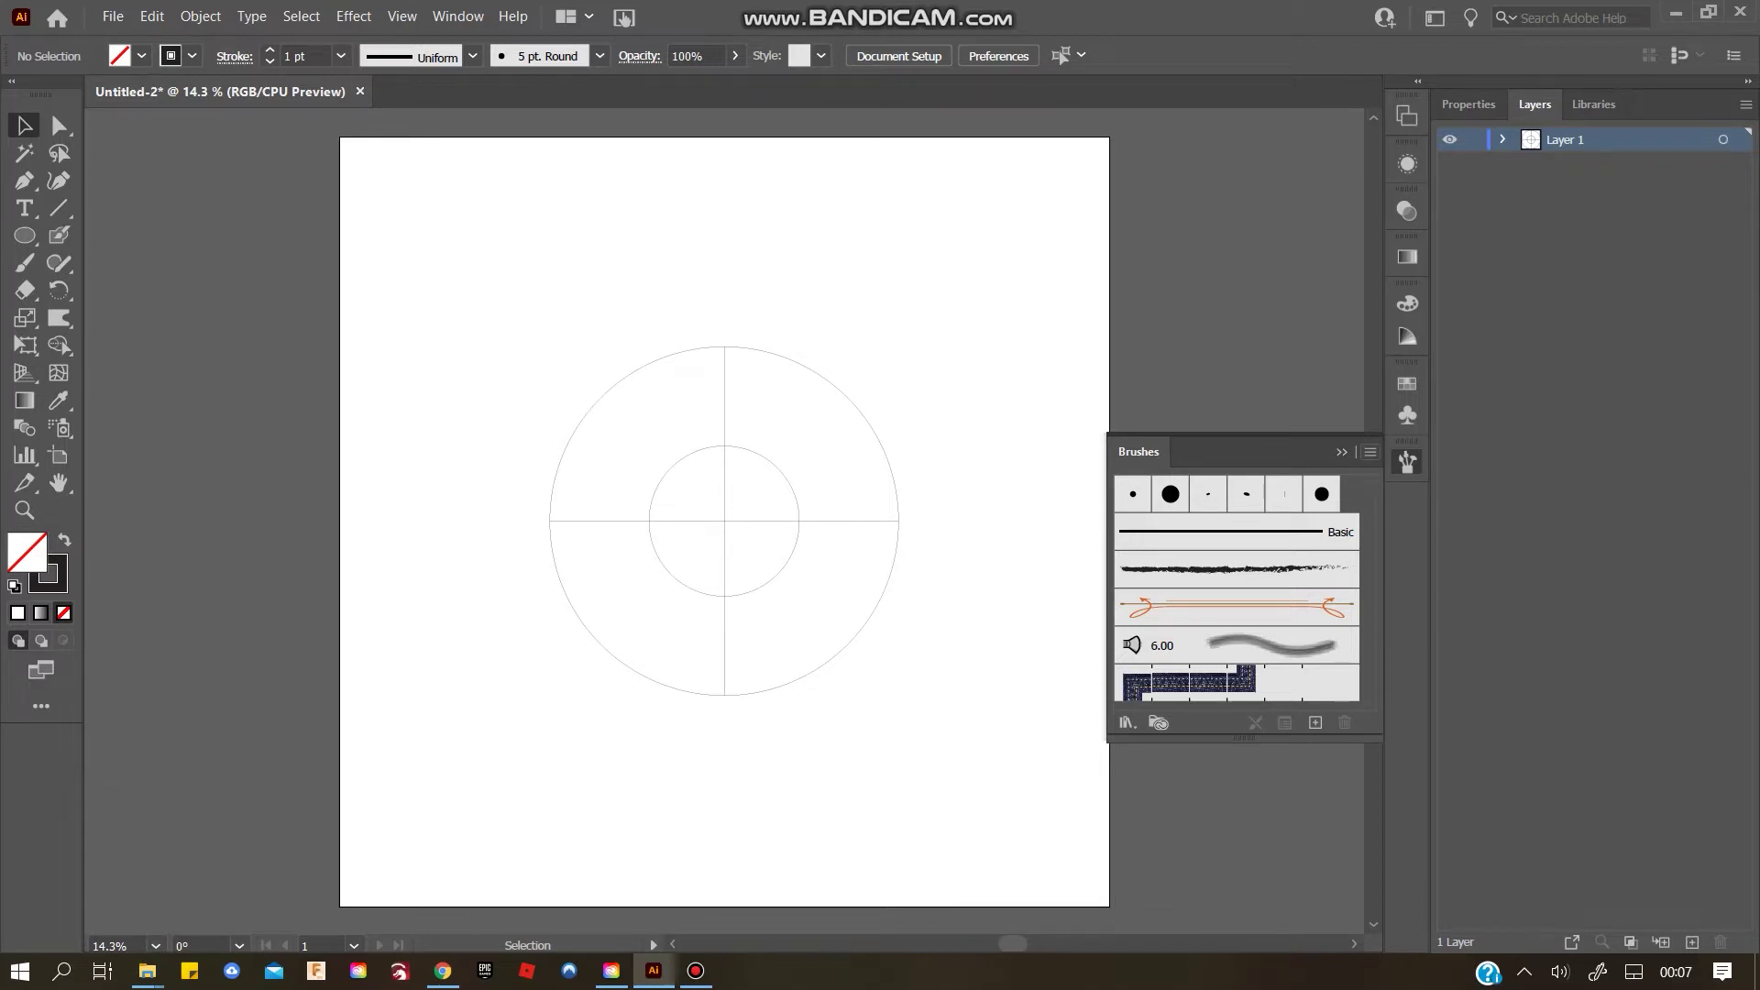
left_click(1371, 452)
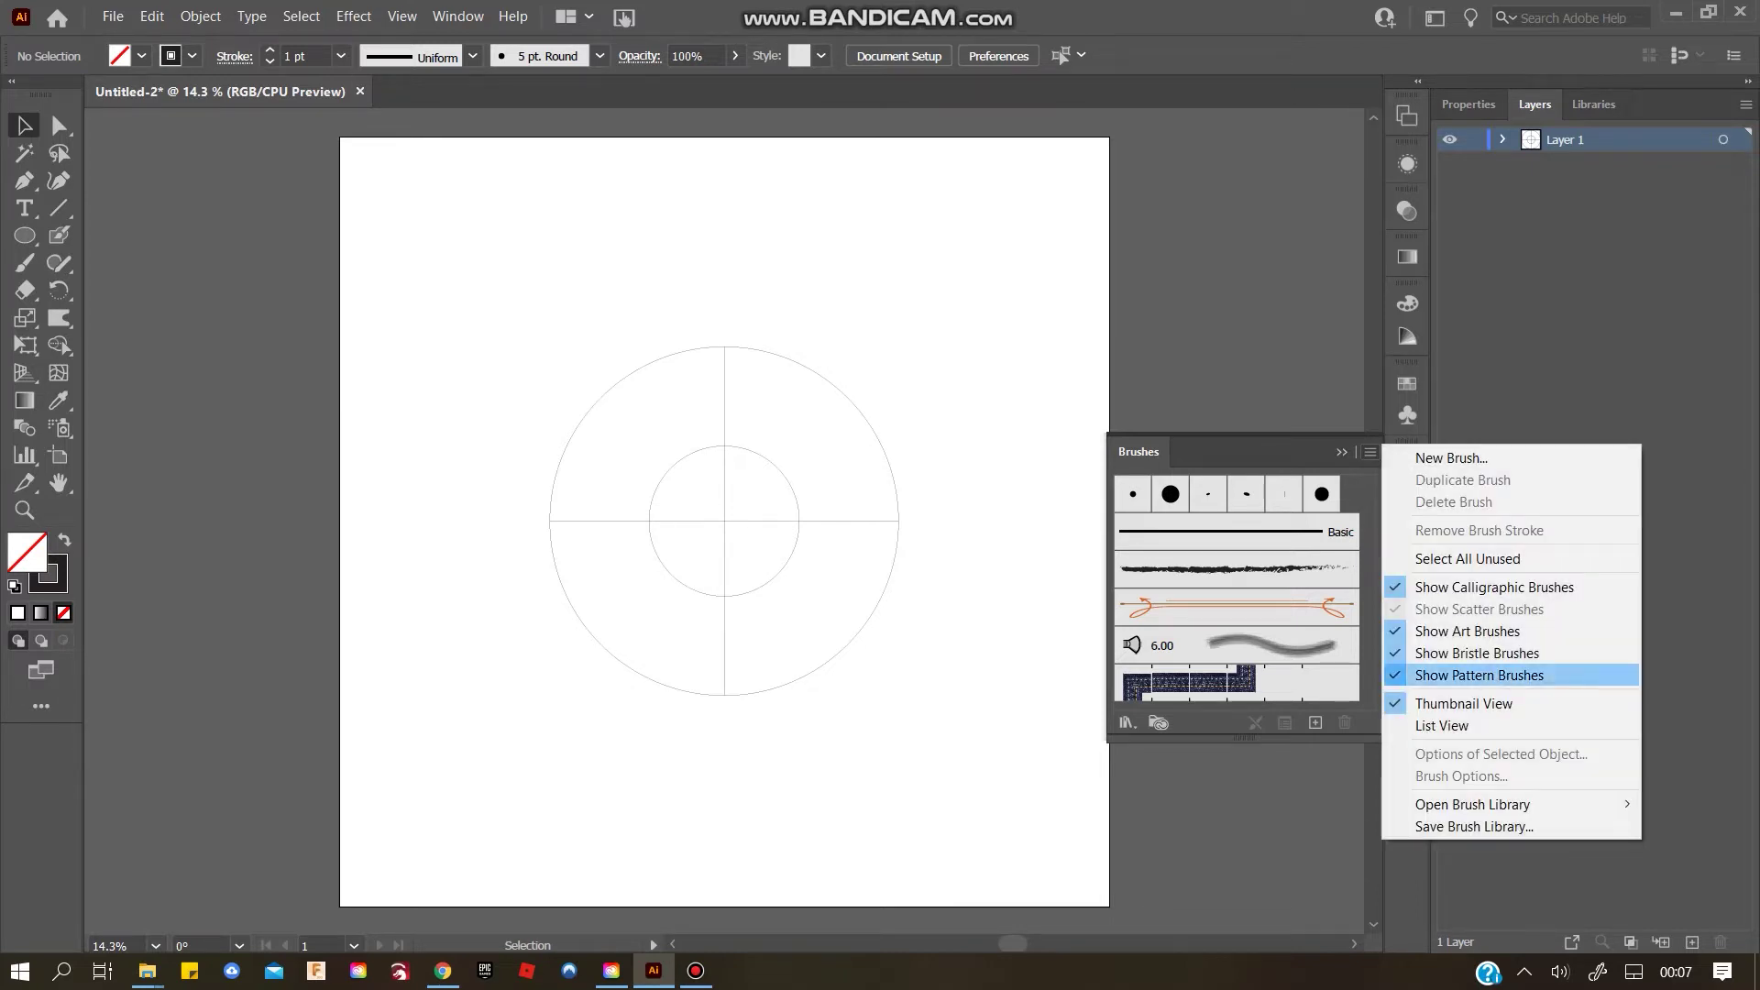
mouse_move(1472, 804)
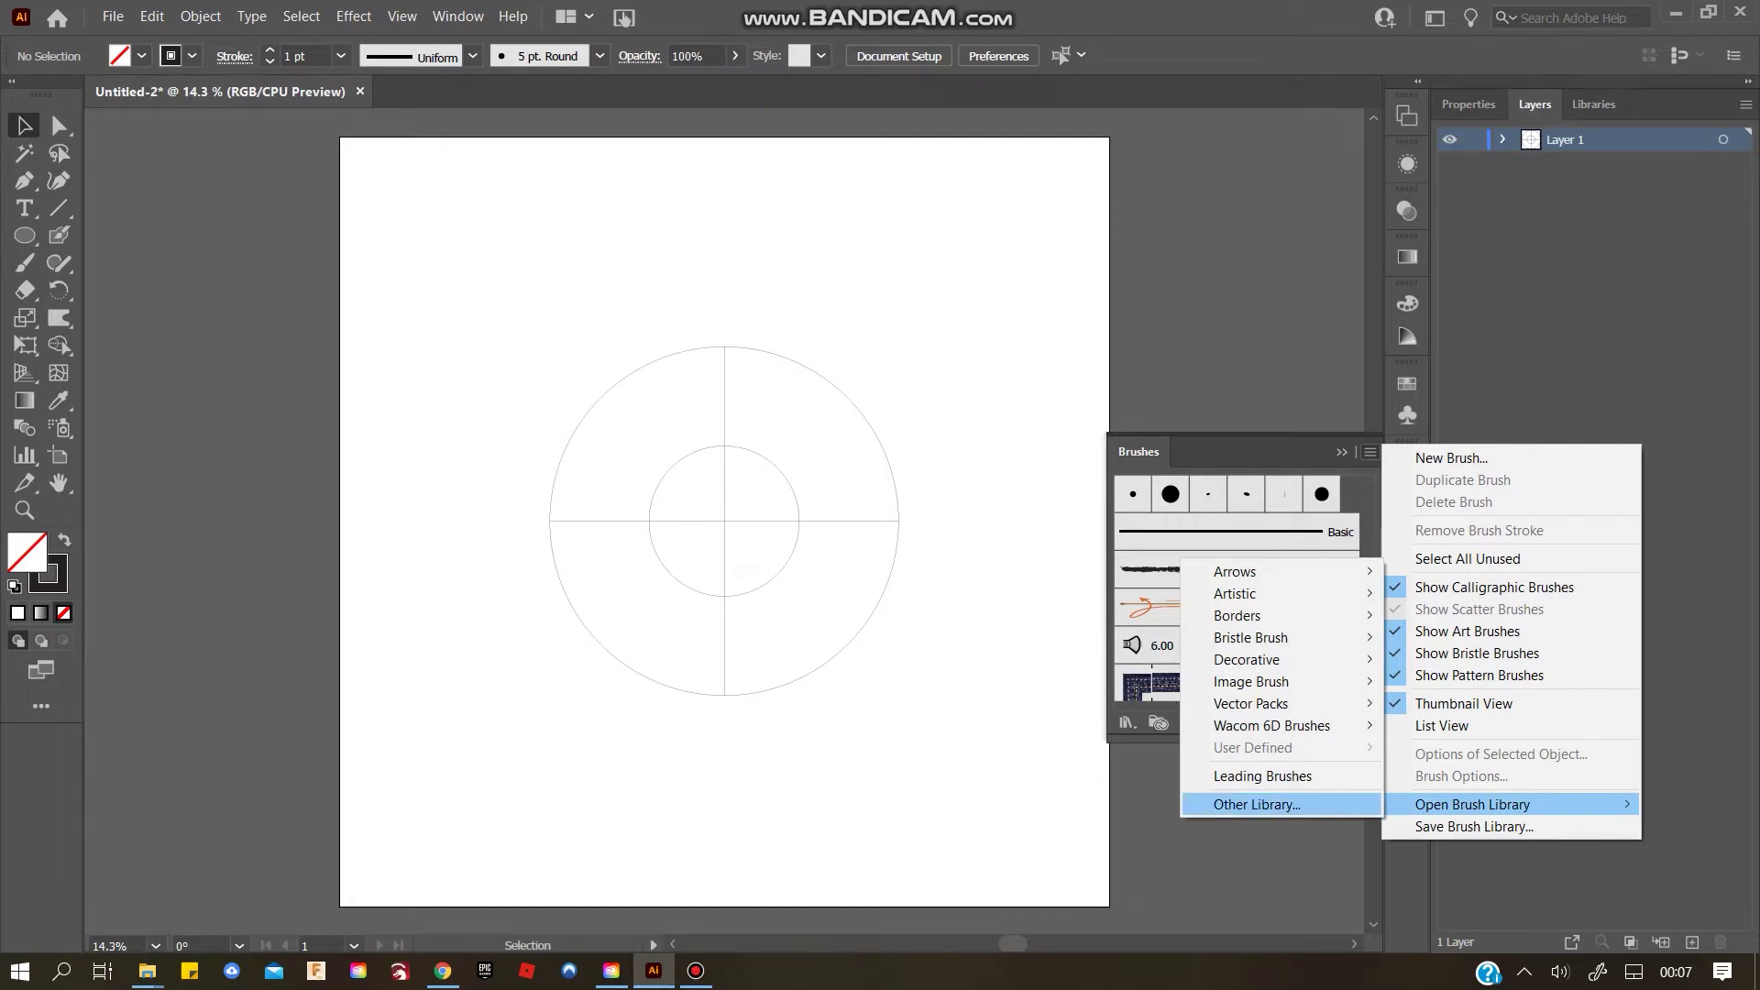
left_click(1257, 805)
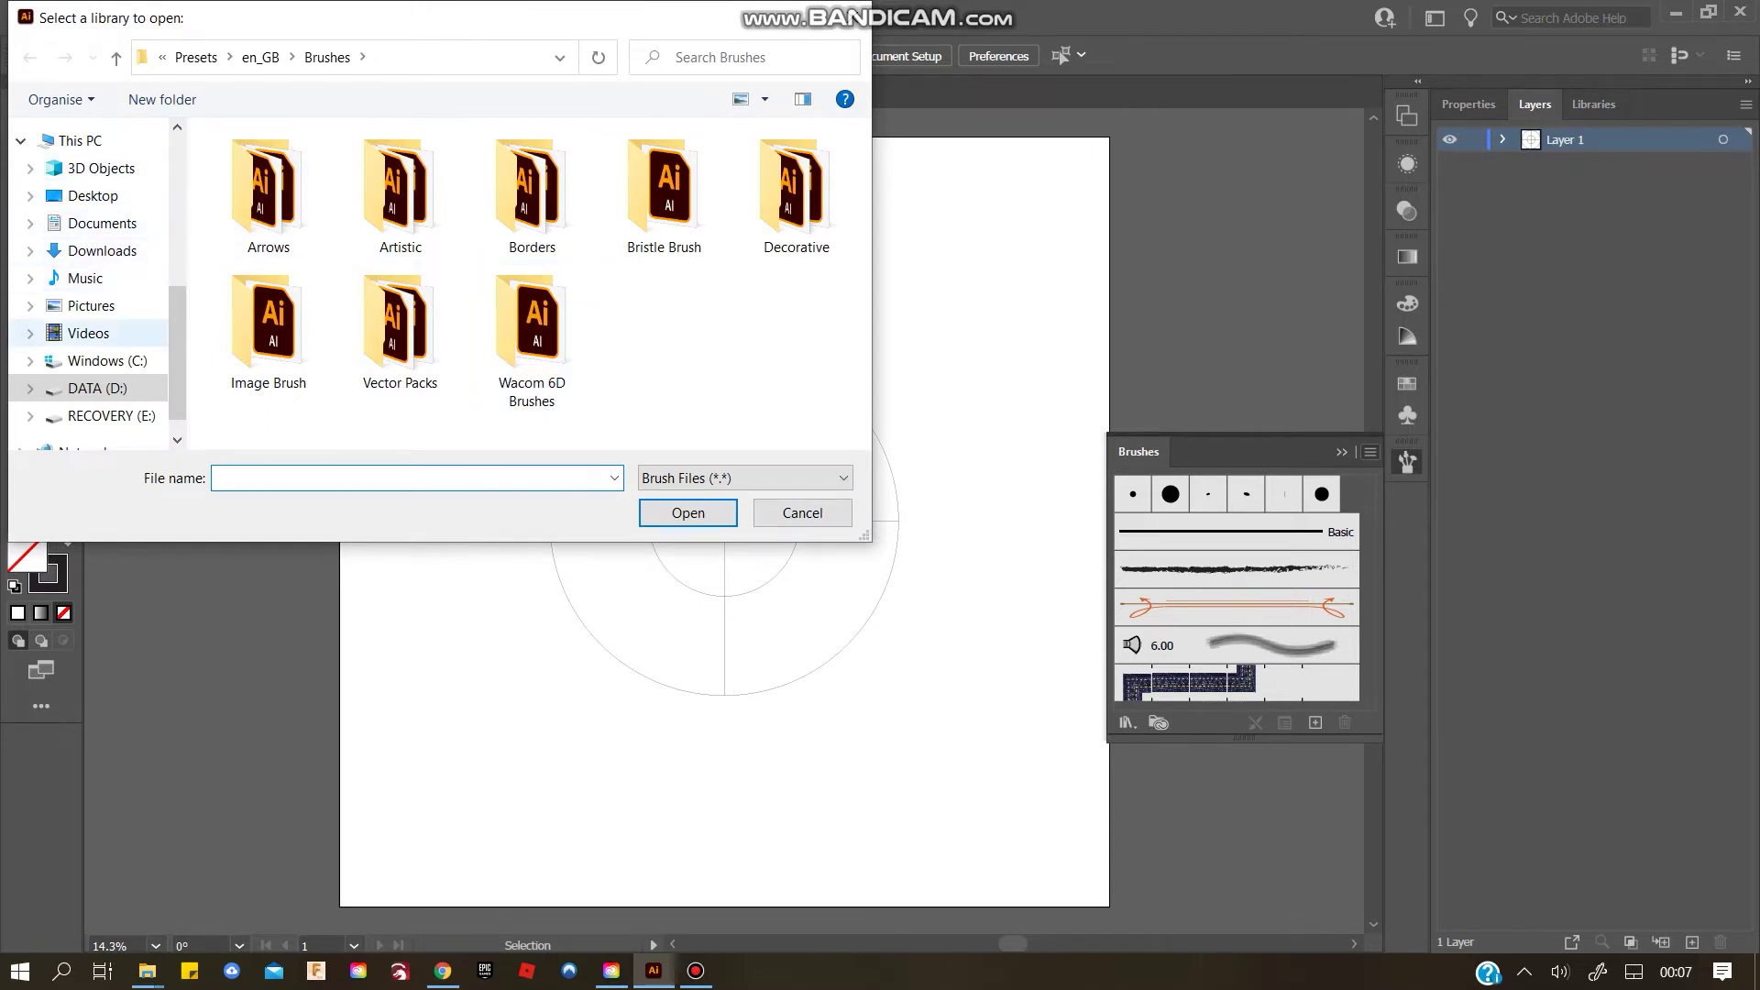
left_click(97, 388)
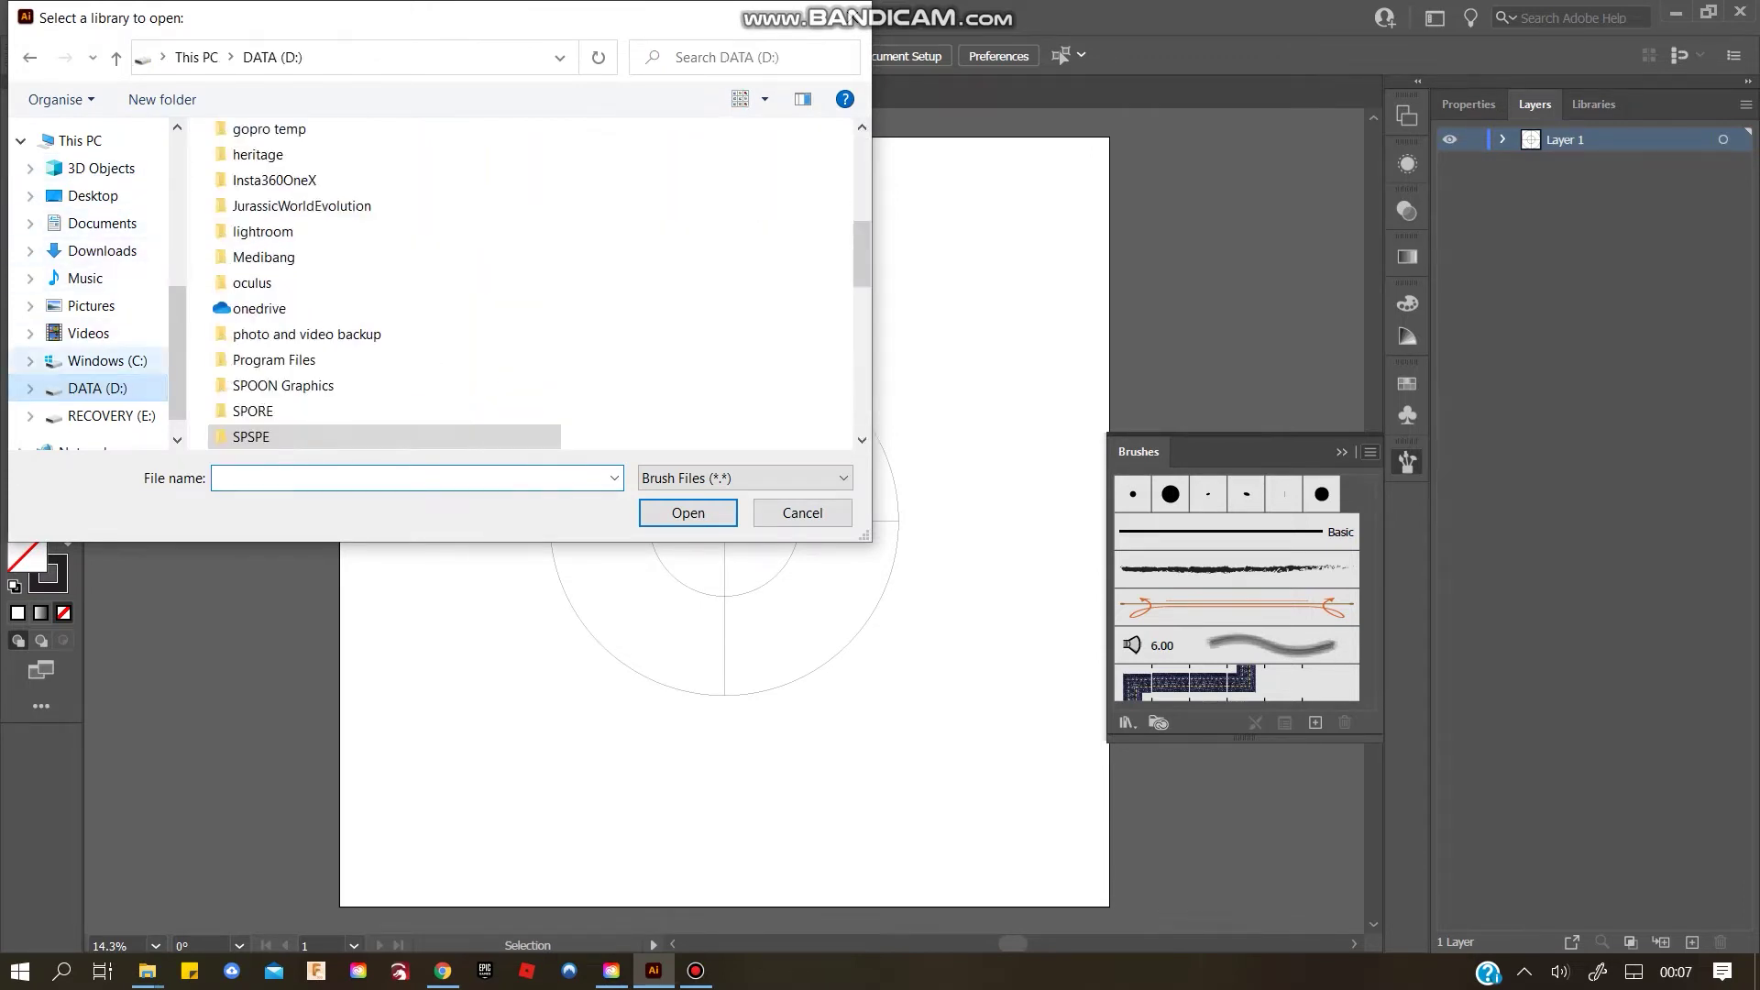
double_click(266, 154)
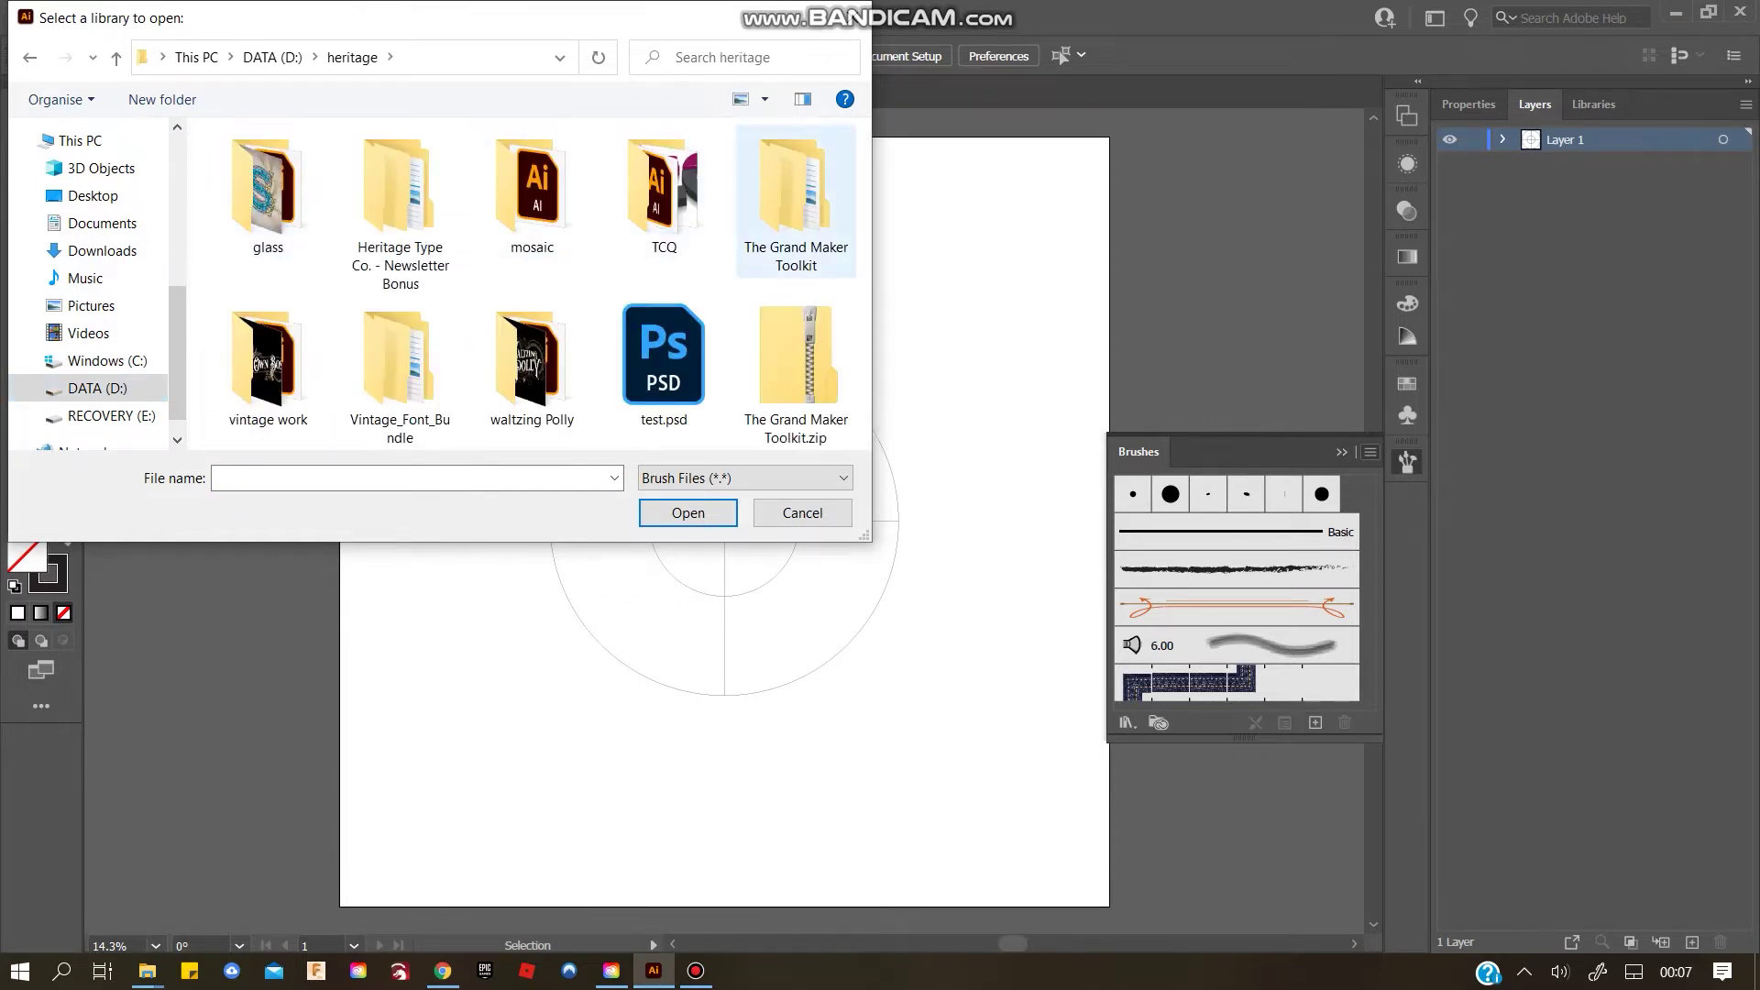
double_click(795, 197)
double_click(267, 192)
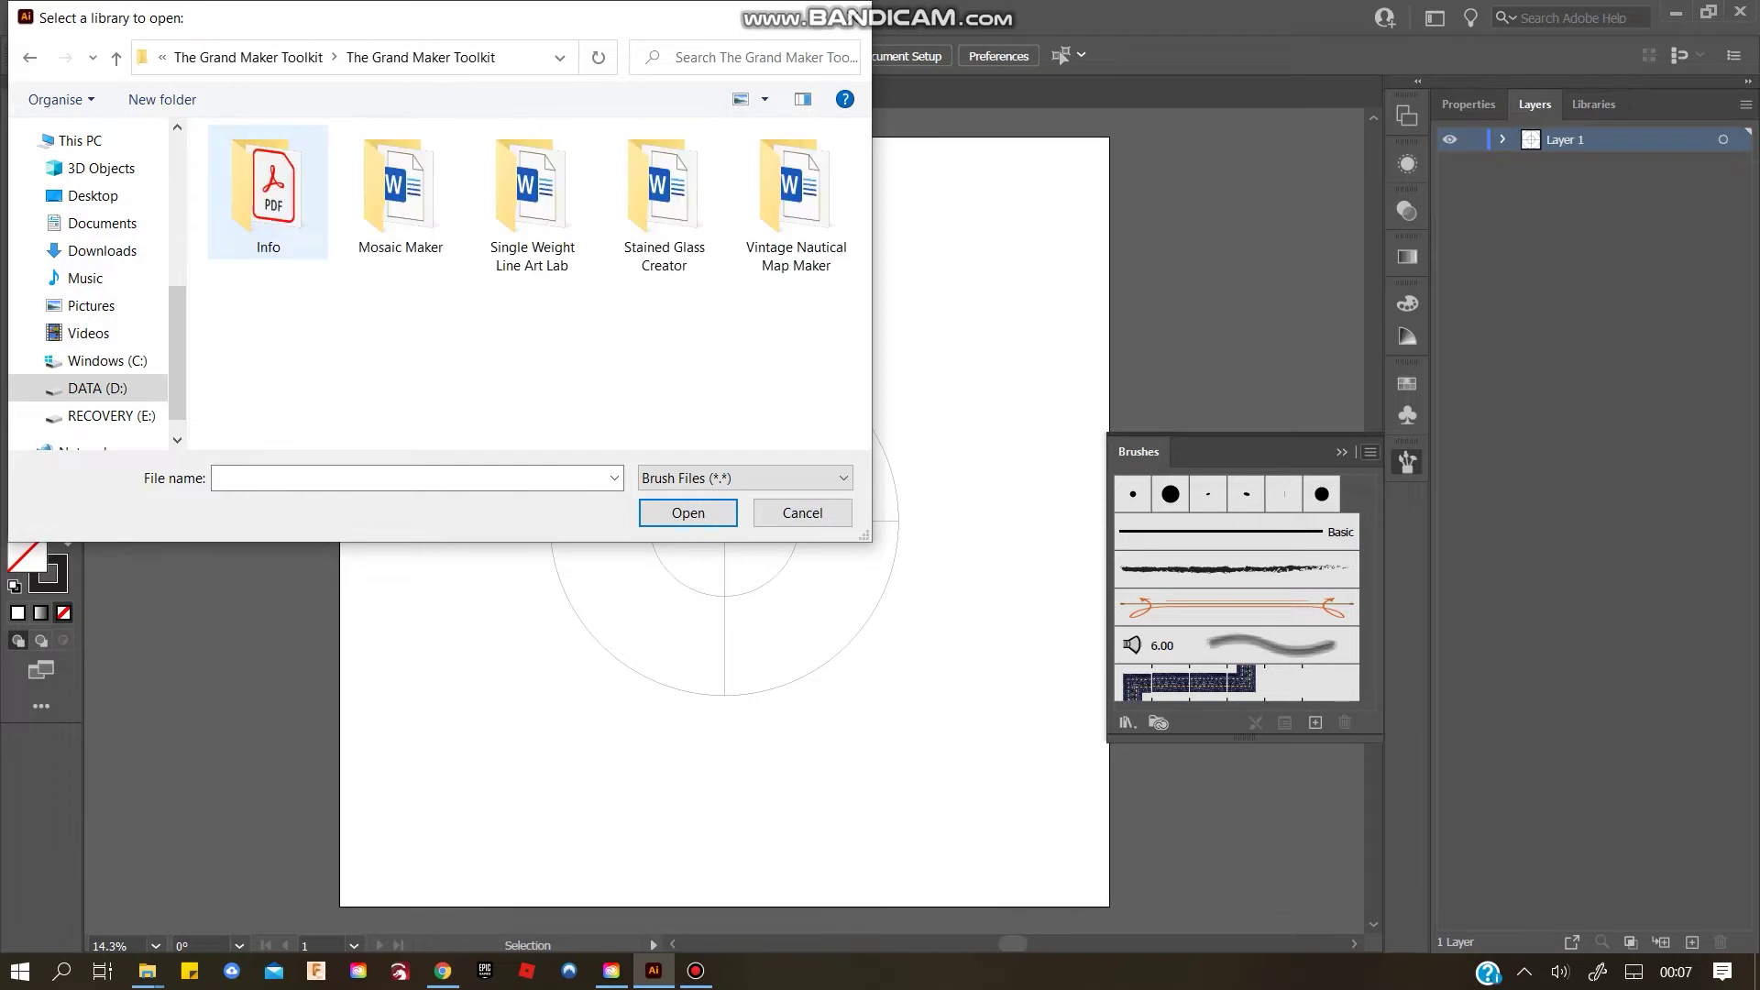
double_click(663, 197)
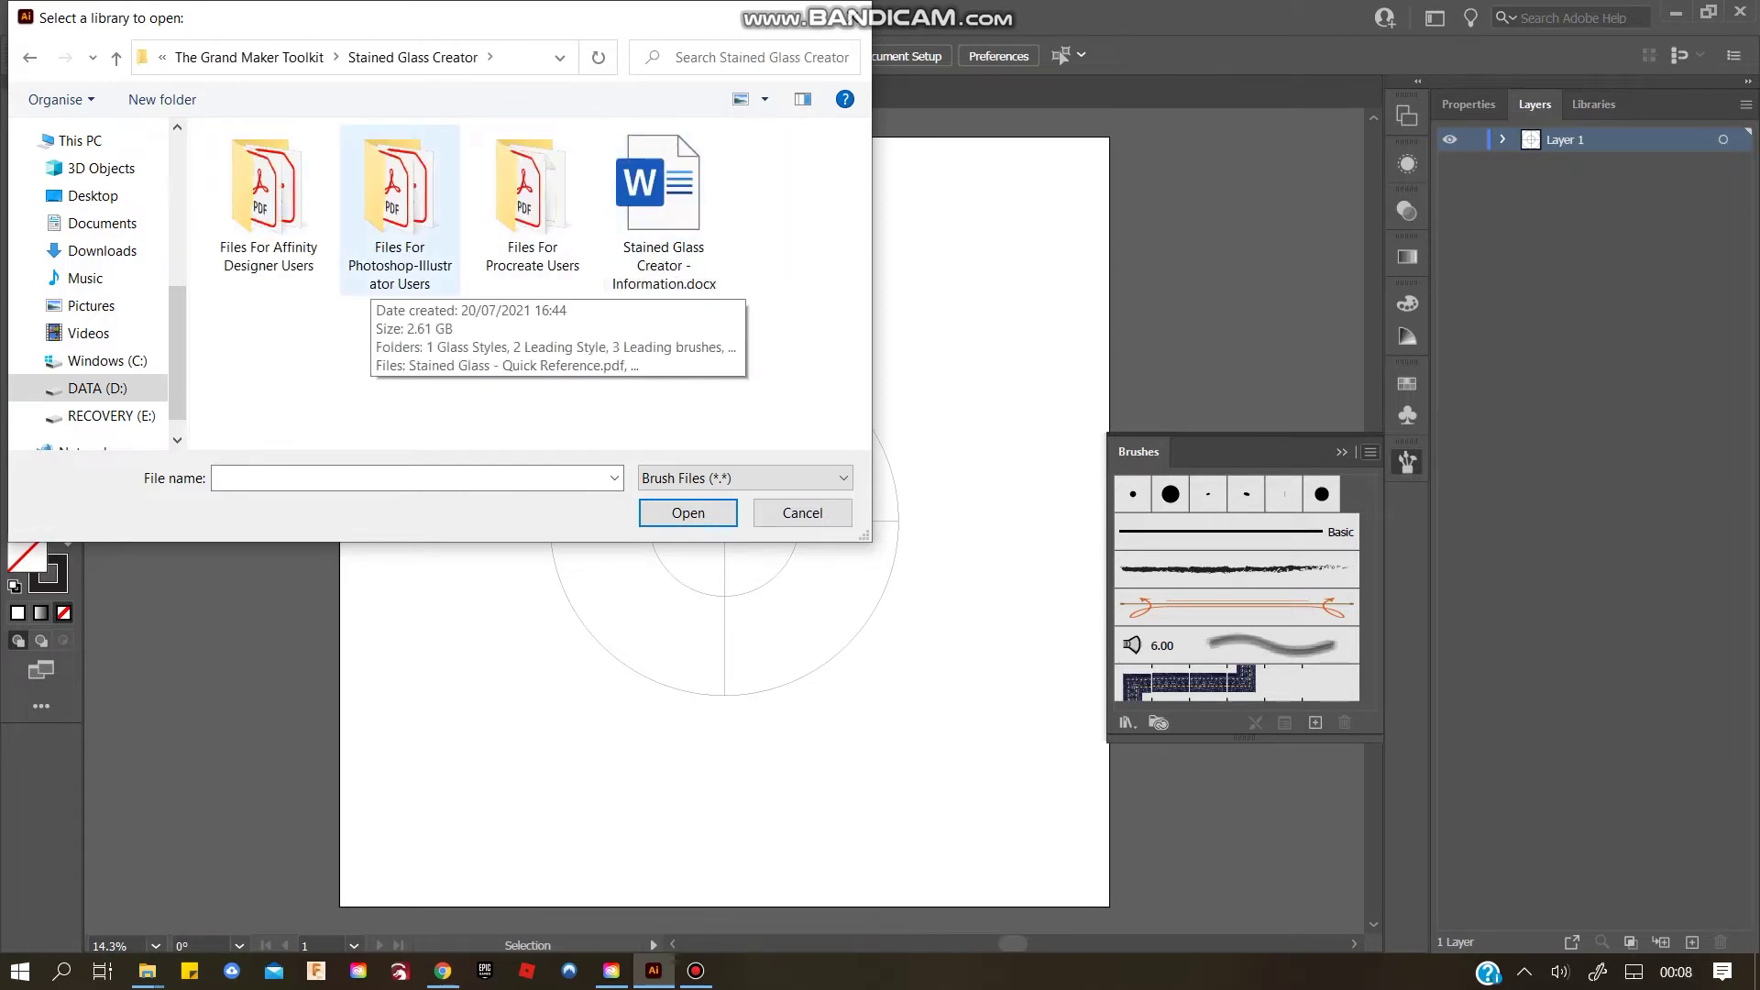
Load the Leading Brushes.ai library from the 3 Leading brushes folder of Files For Photoshop-Illustrator Users
double_click(400, 197)
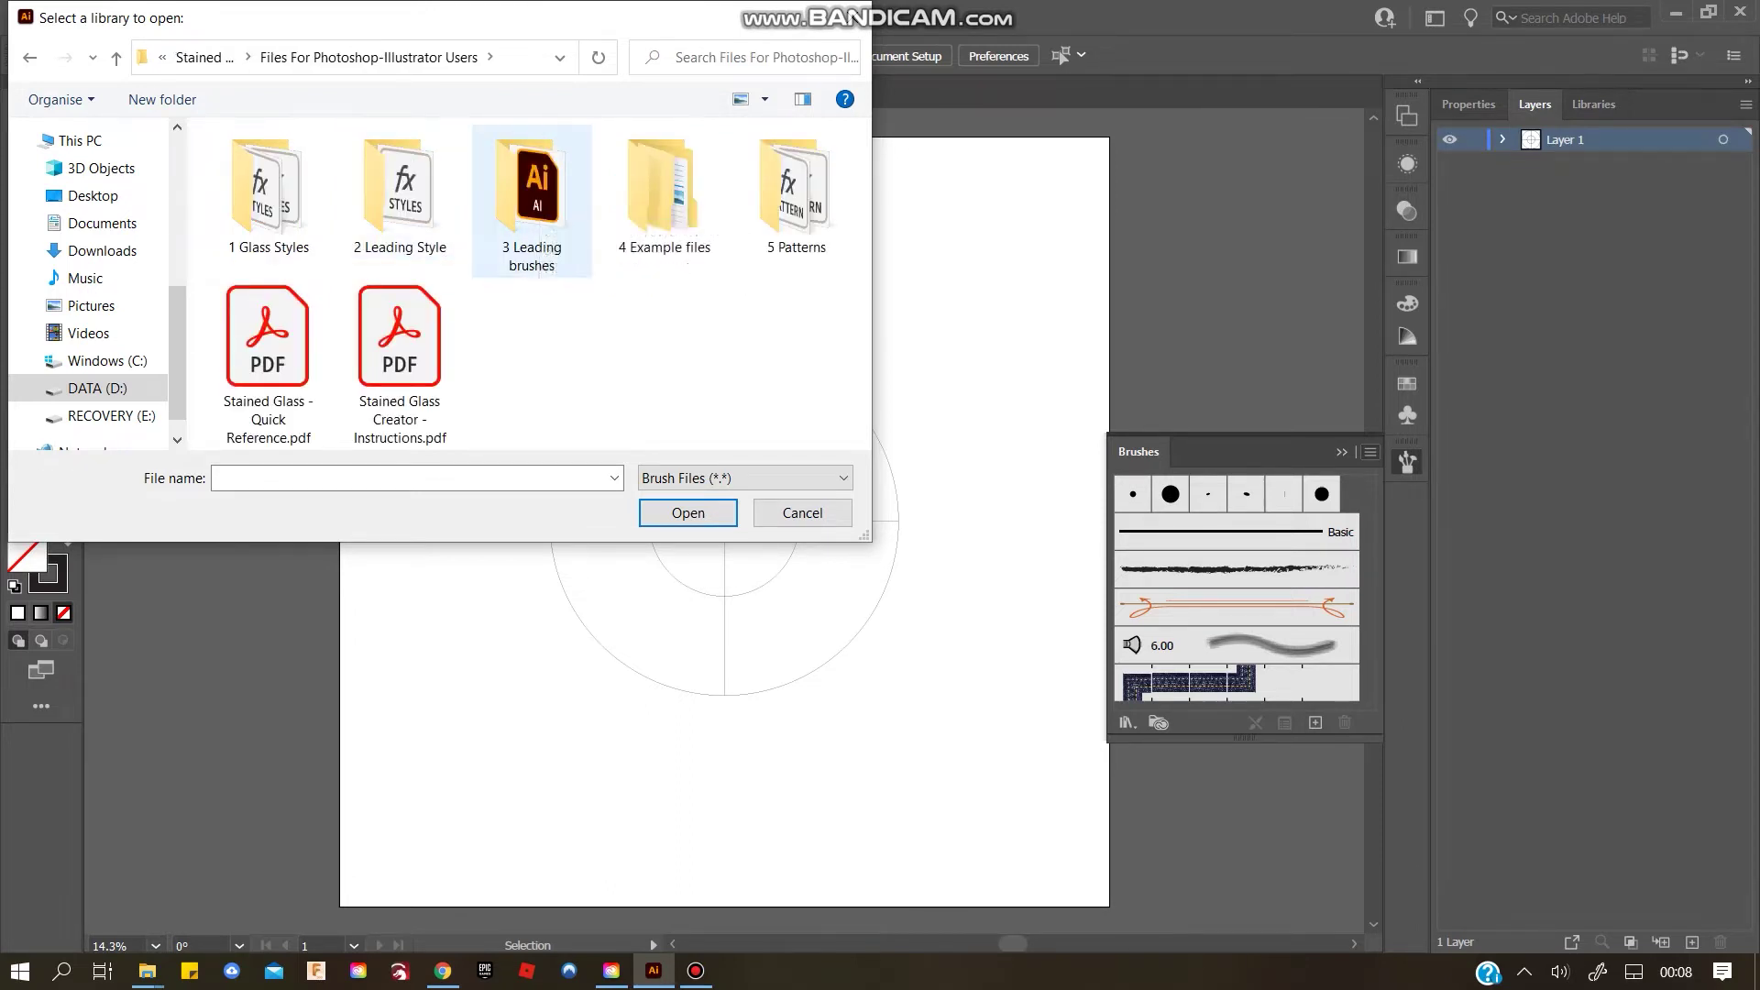
double_click(532, 200)
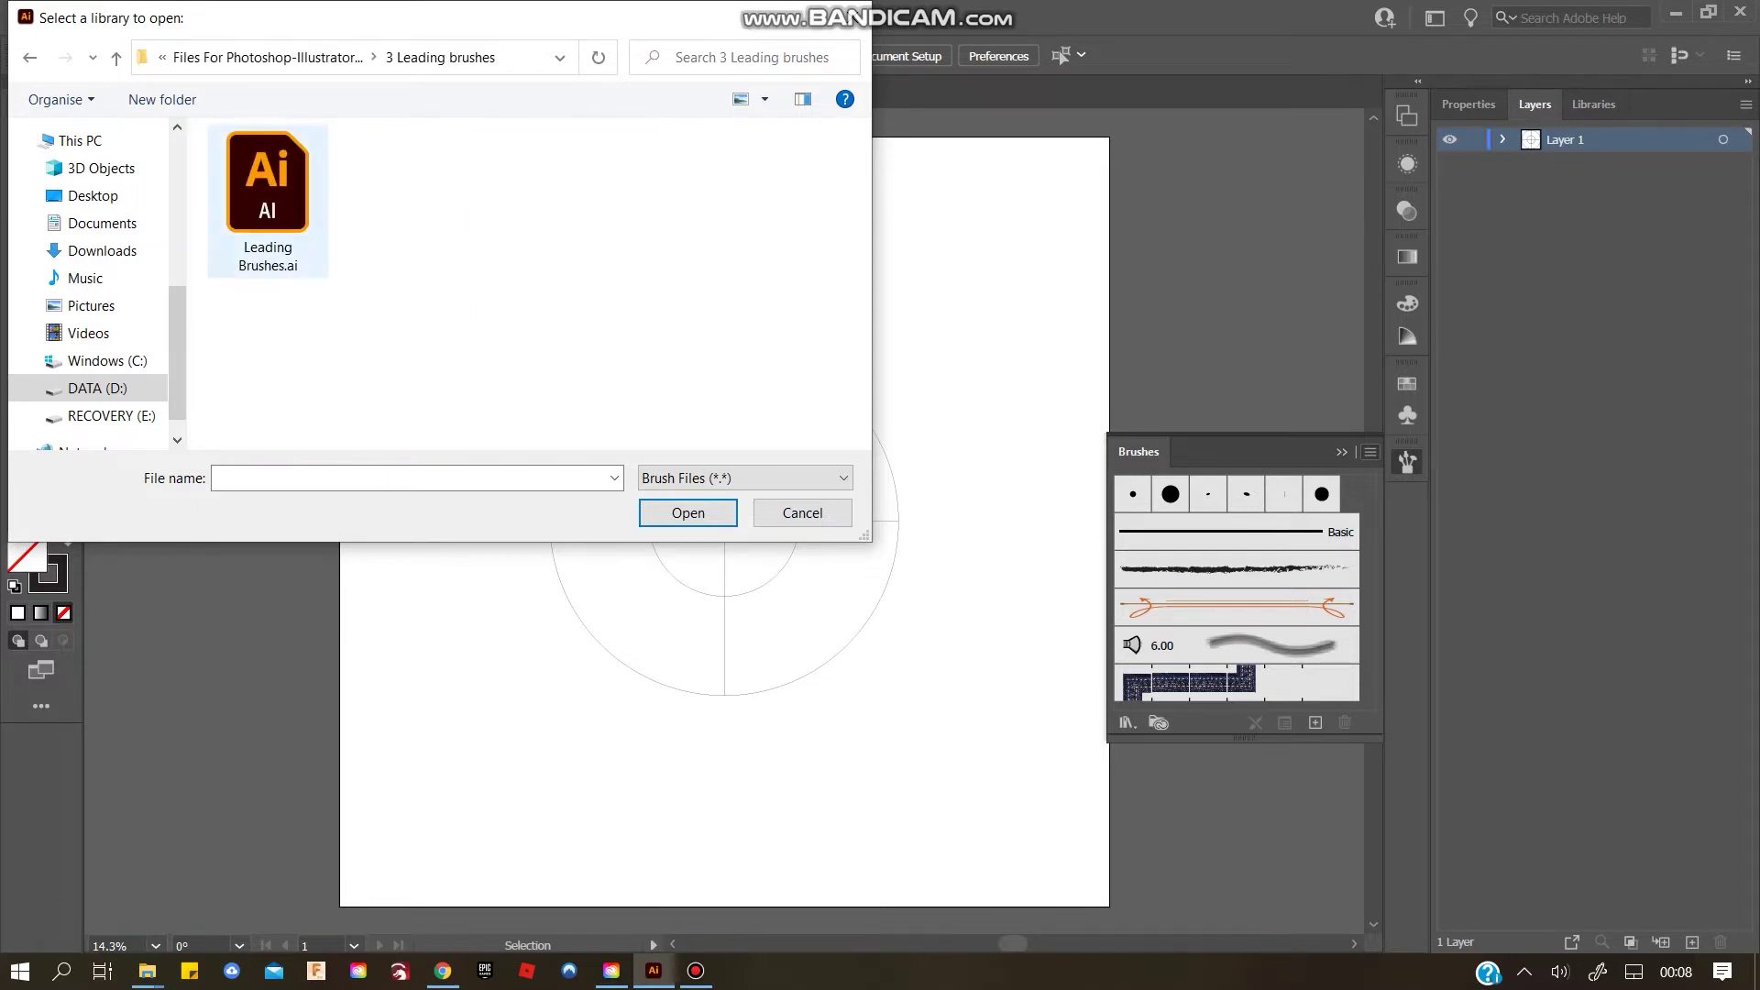
left_click(268, 202)
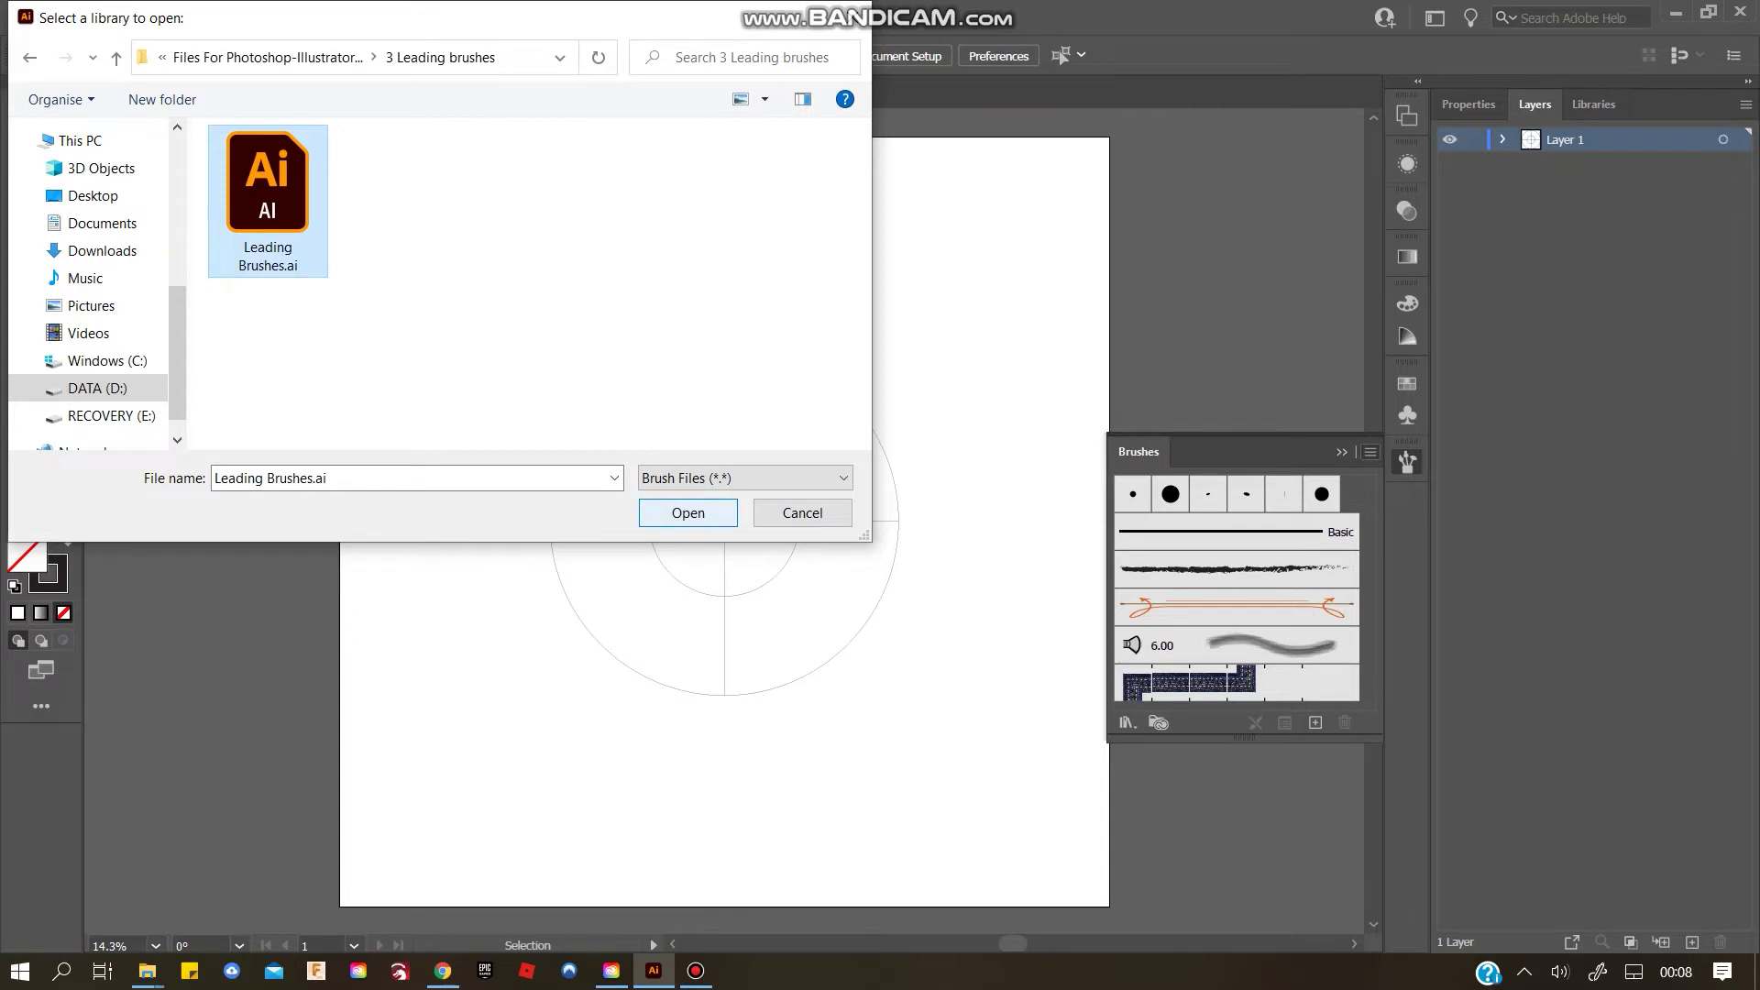
left_click(687, 513)
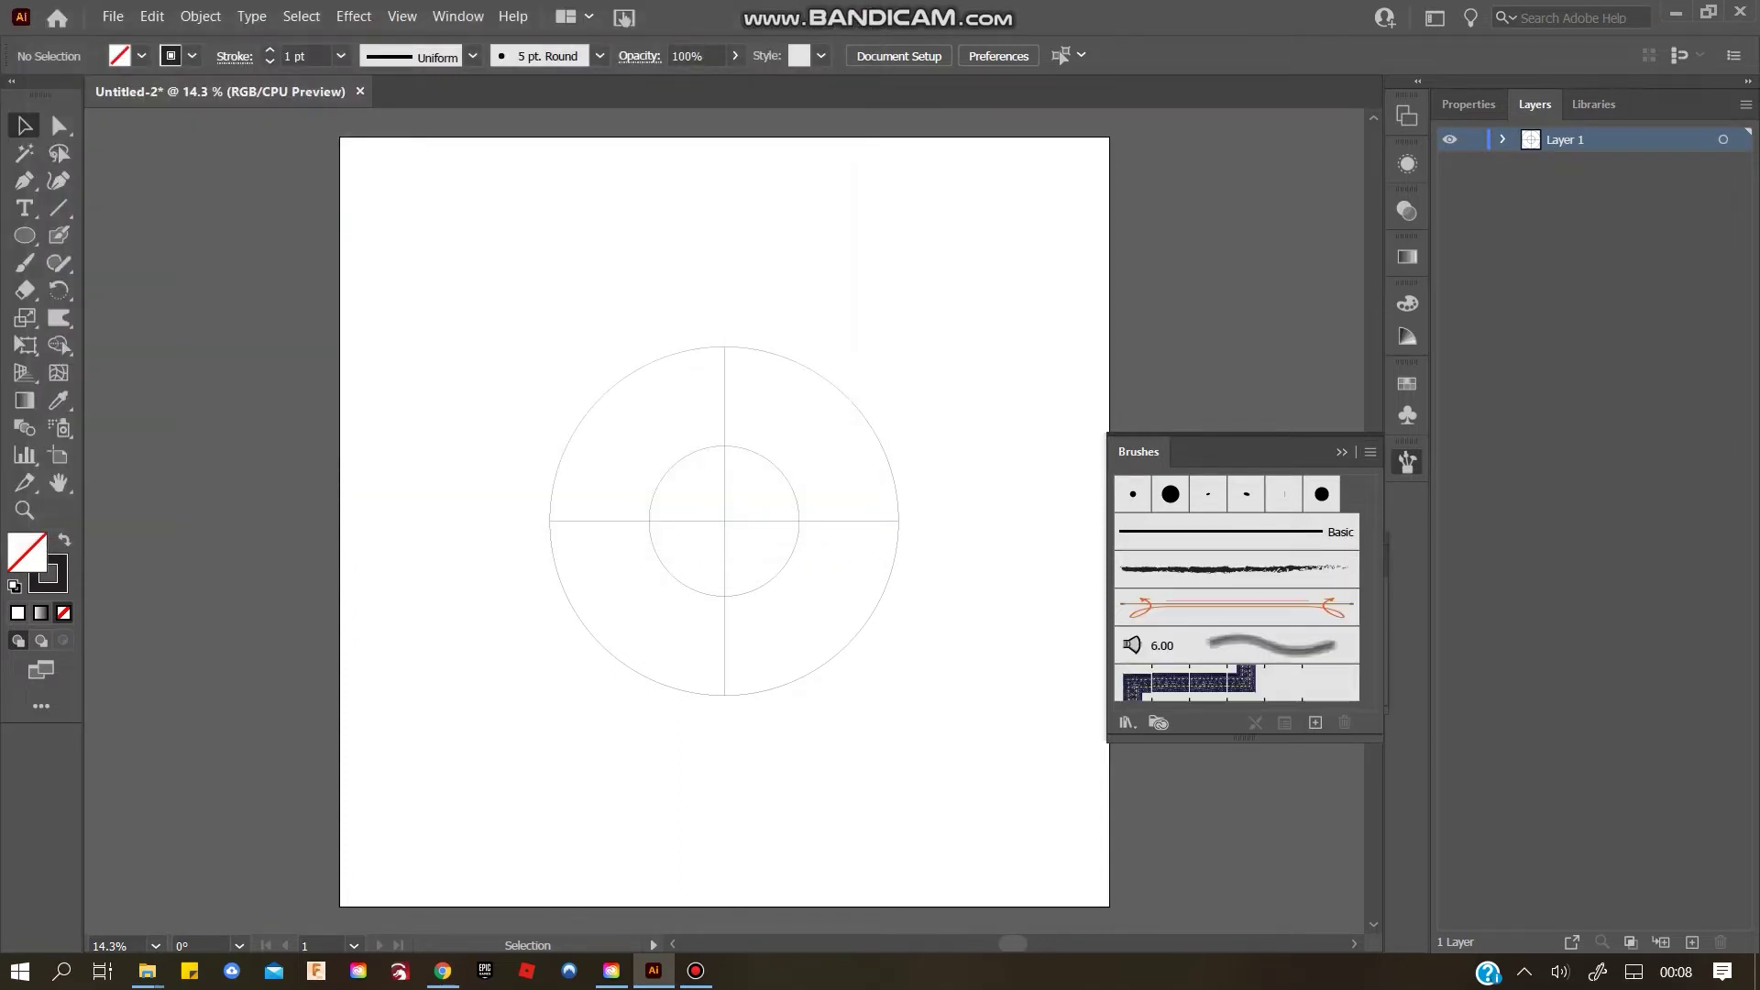
left_click(1343, 452)
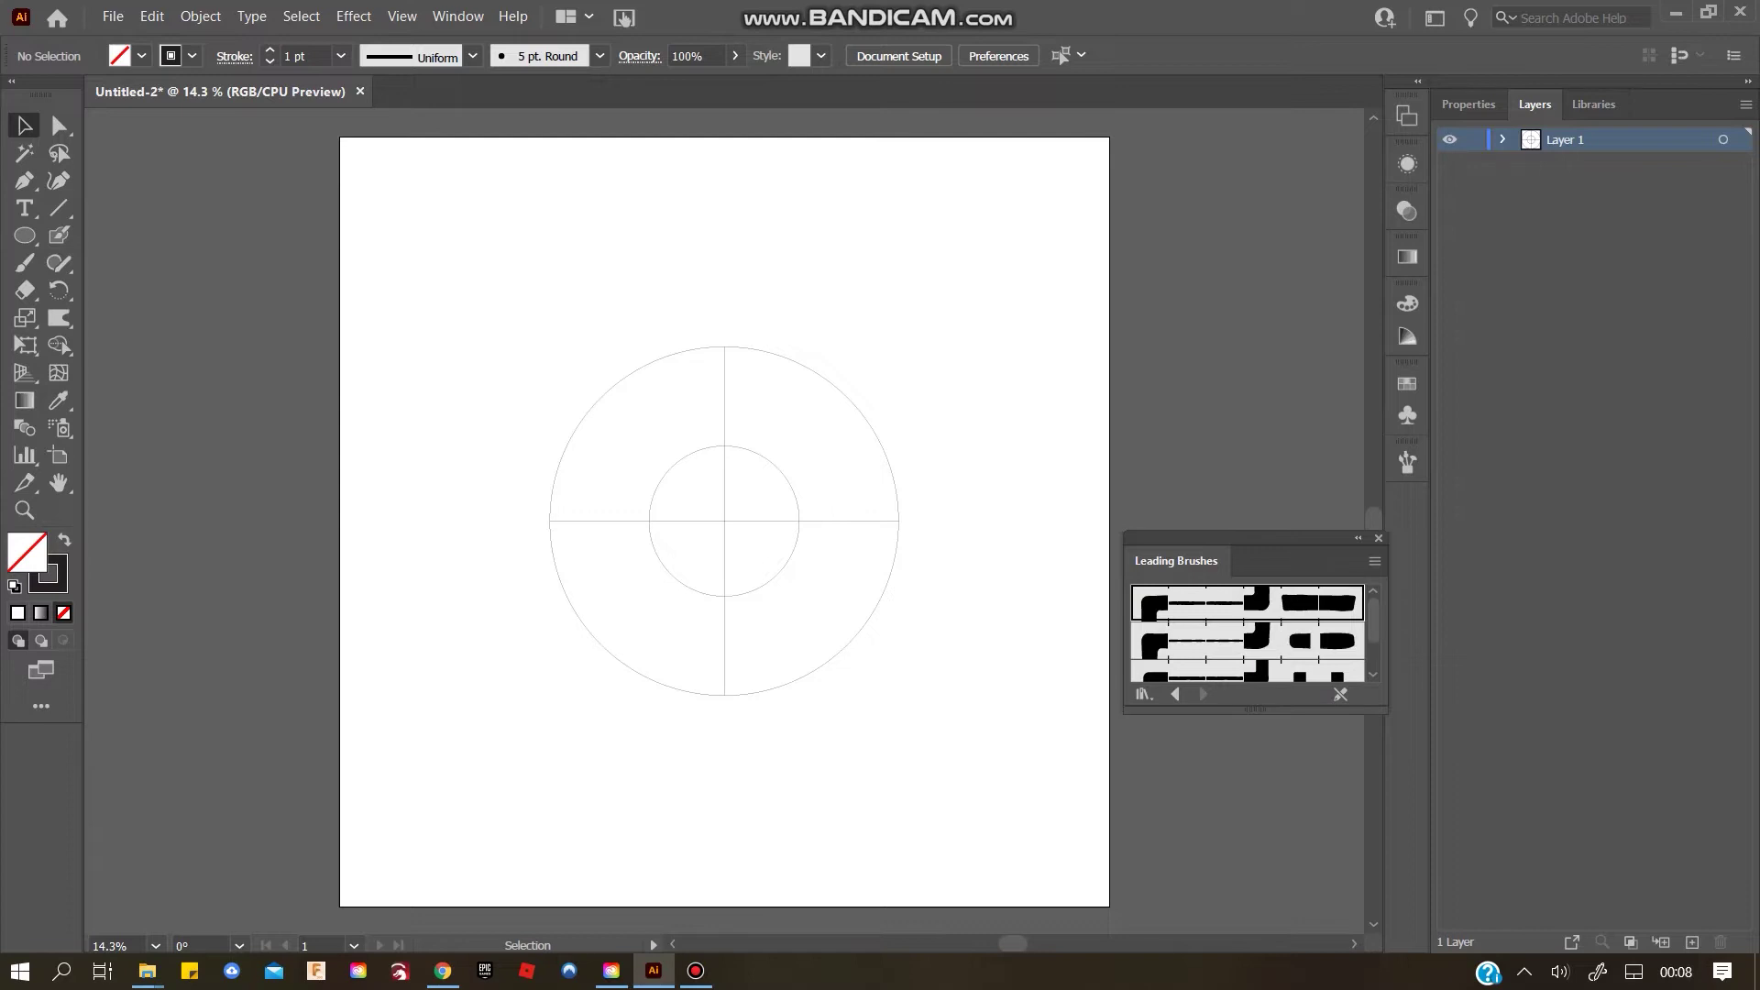
Apply the Leading 1 - Medium brush to both circles and both lines, with a 3 pt stroke weight
key("ctrl+a")
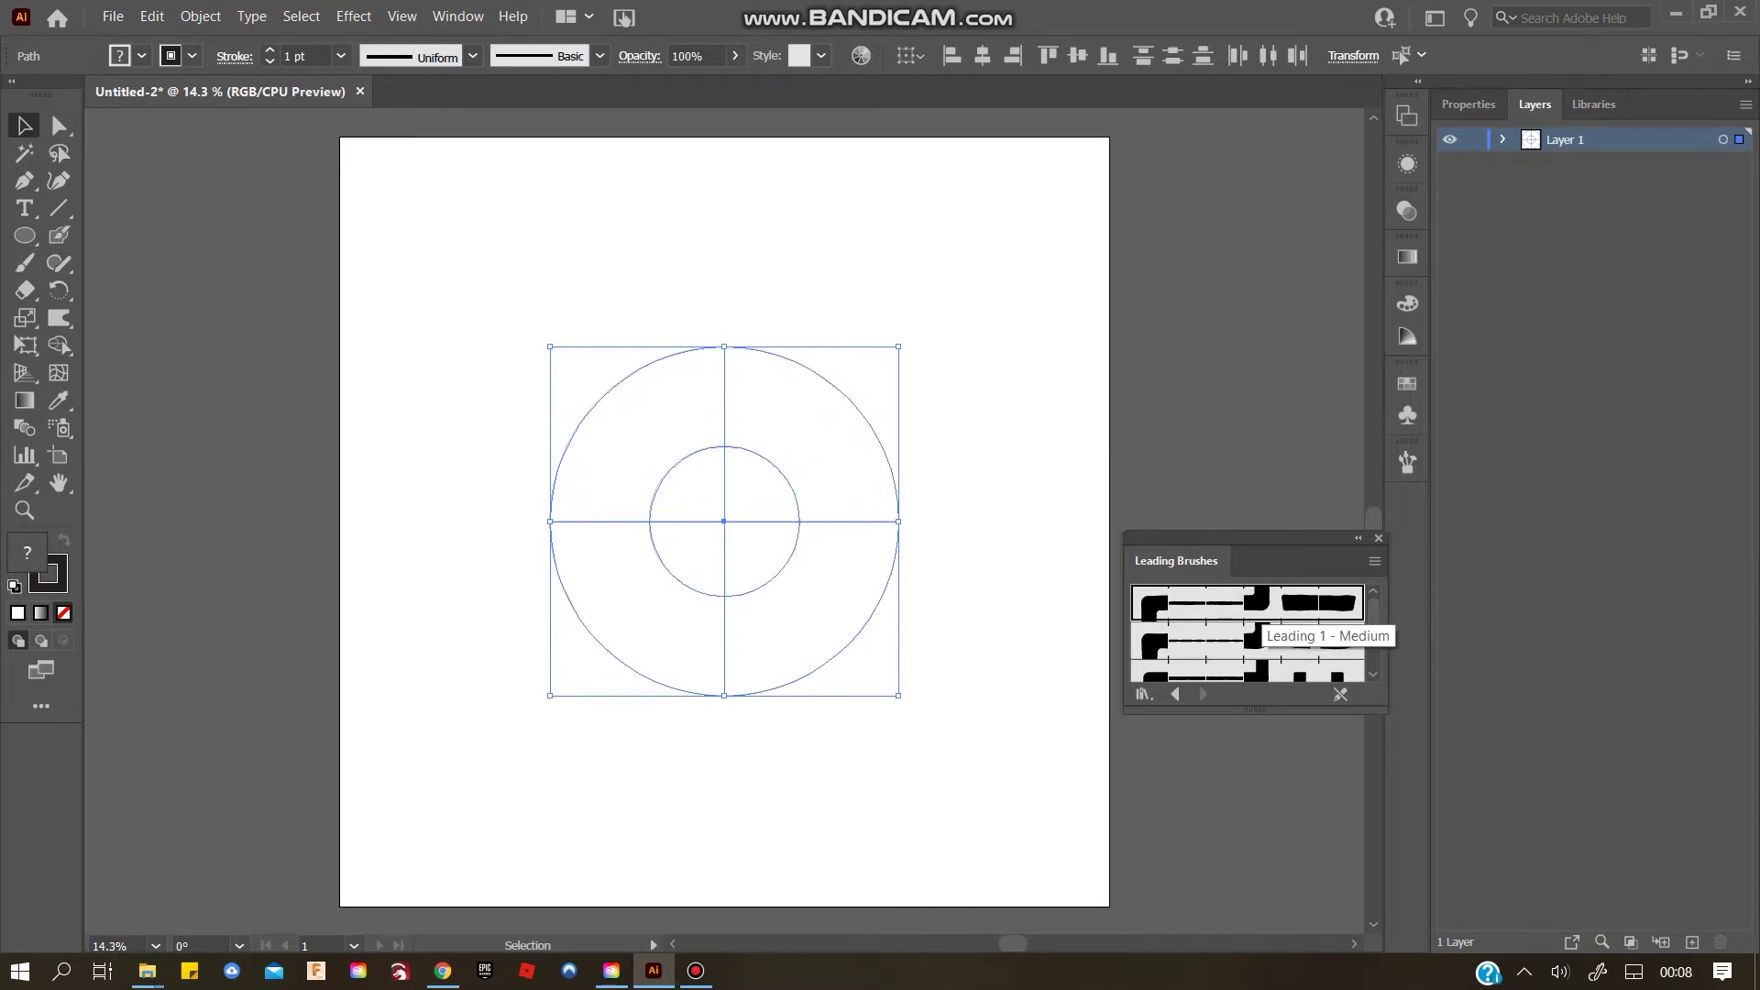
left_click(1256, 632)
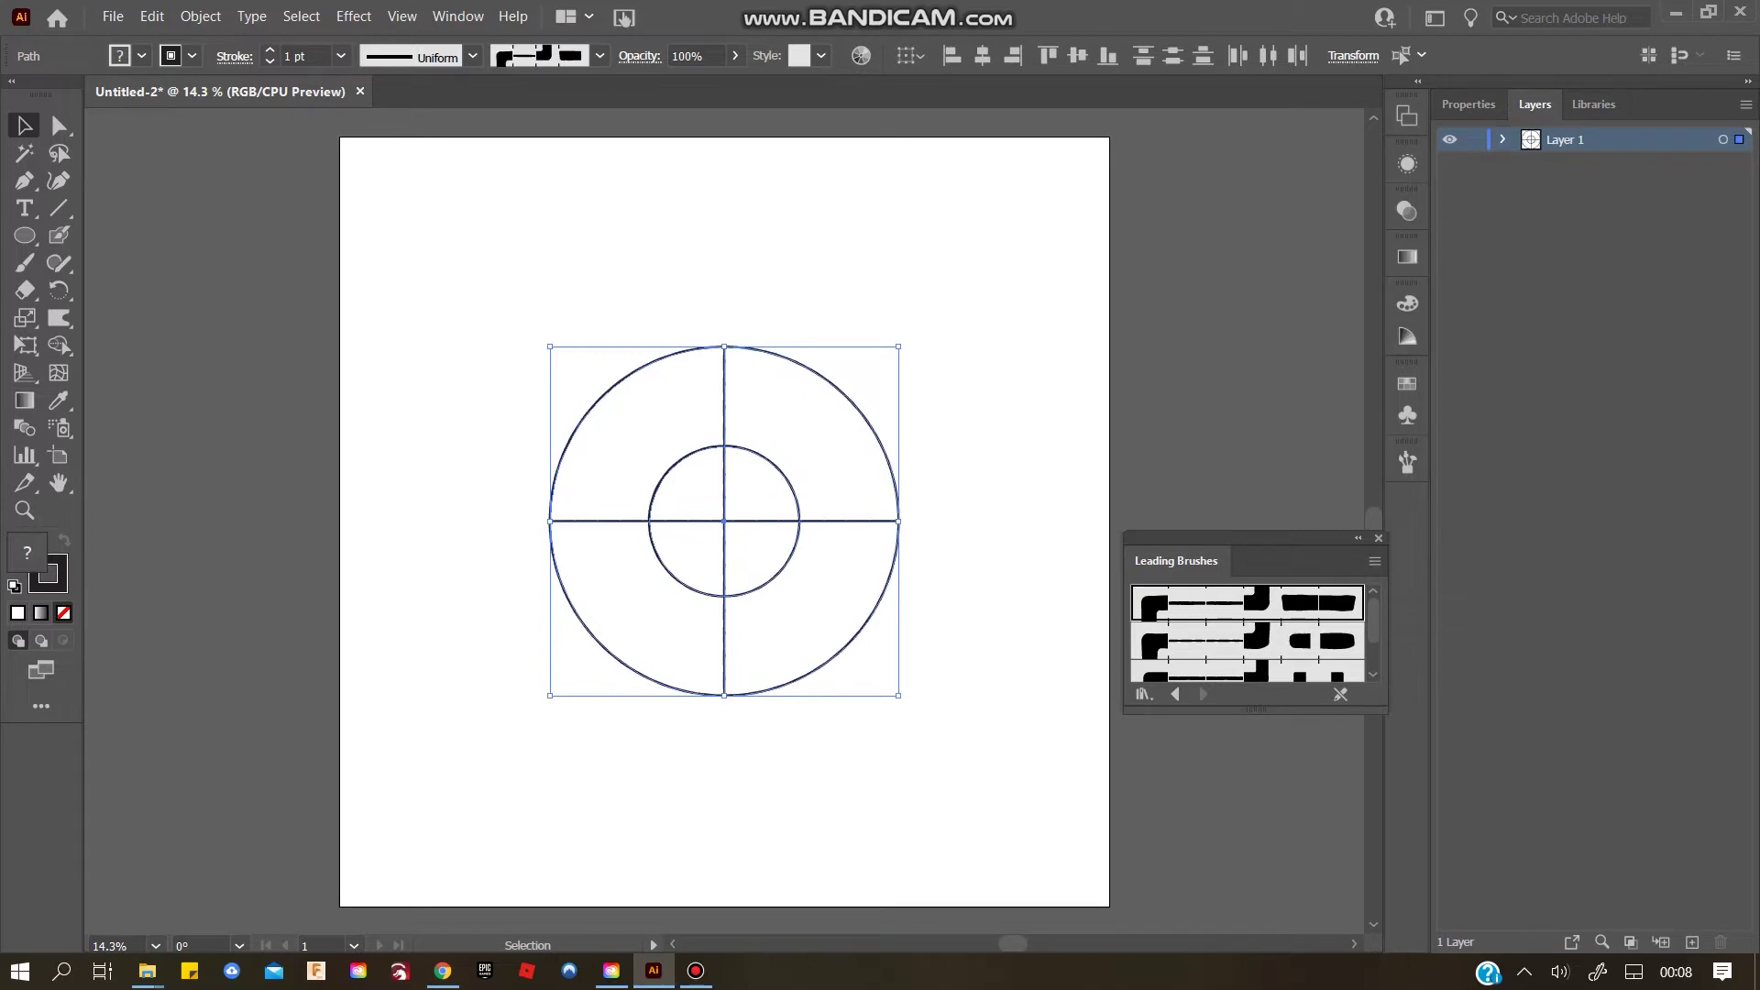
left_click(269, 50)
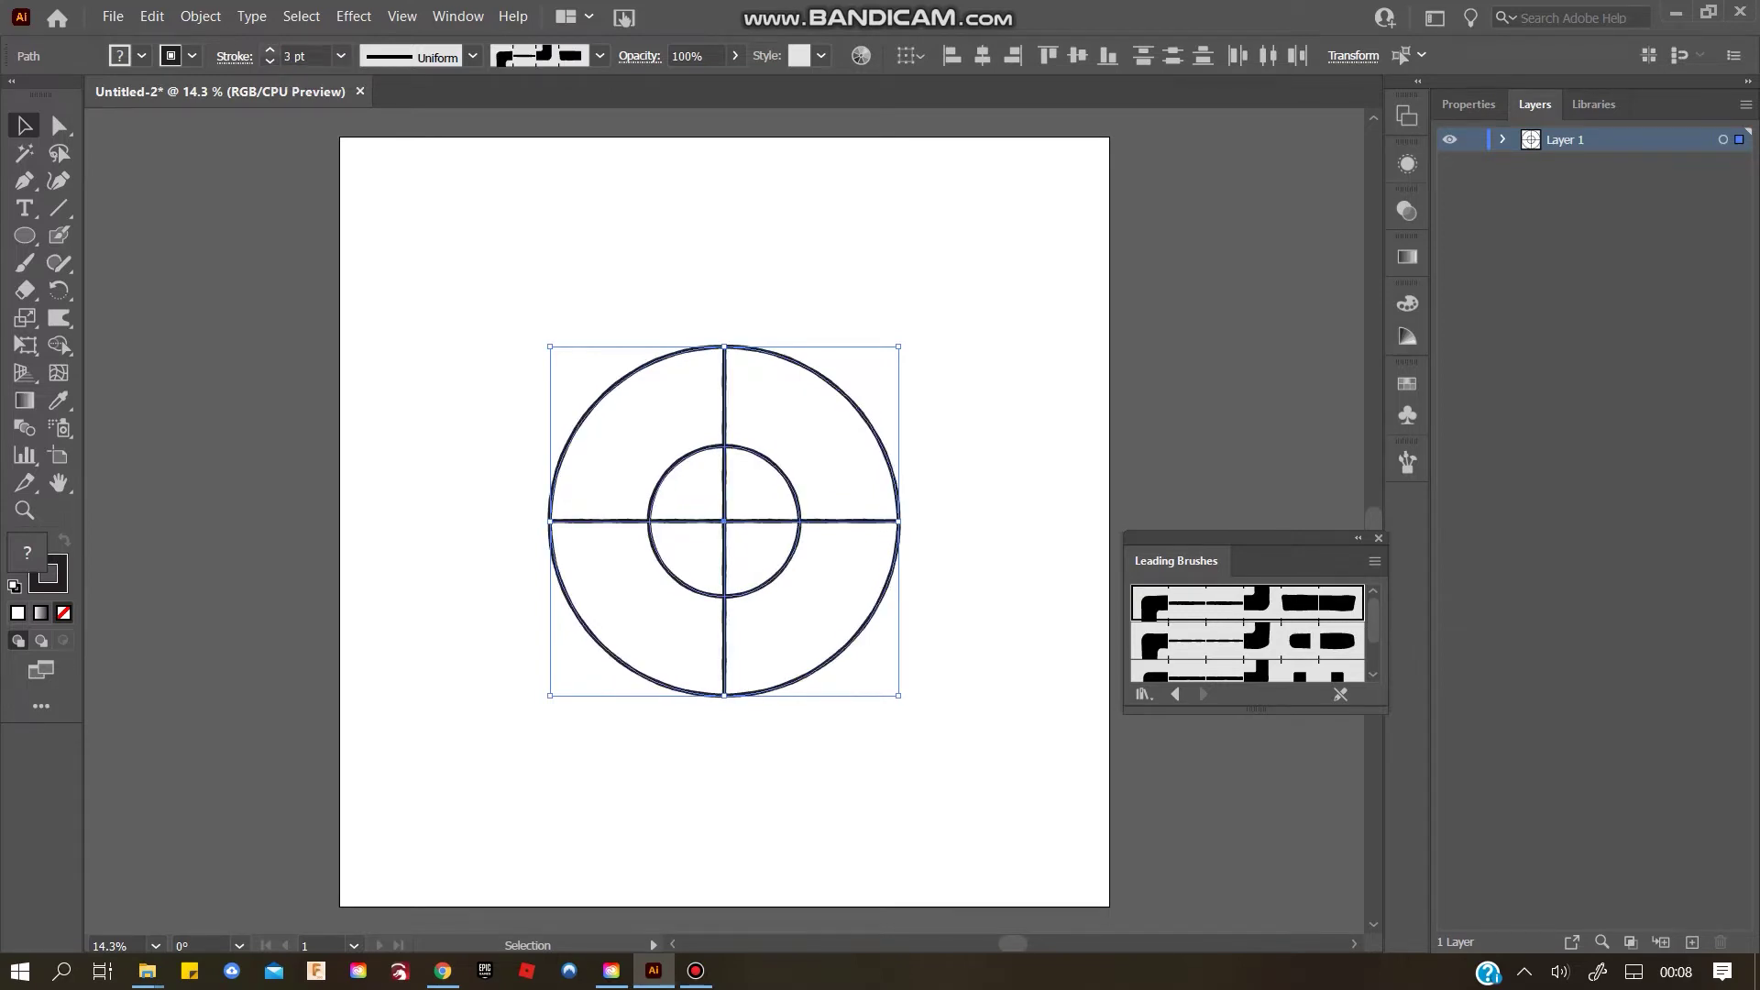
left_click(269, 49)
key("ctrl+equal")
key("ctrl+equal")
key("ctrl+equal")
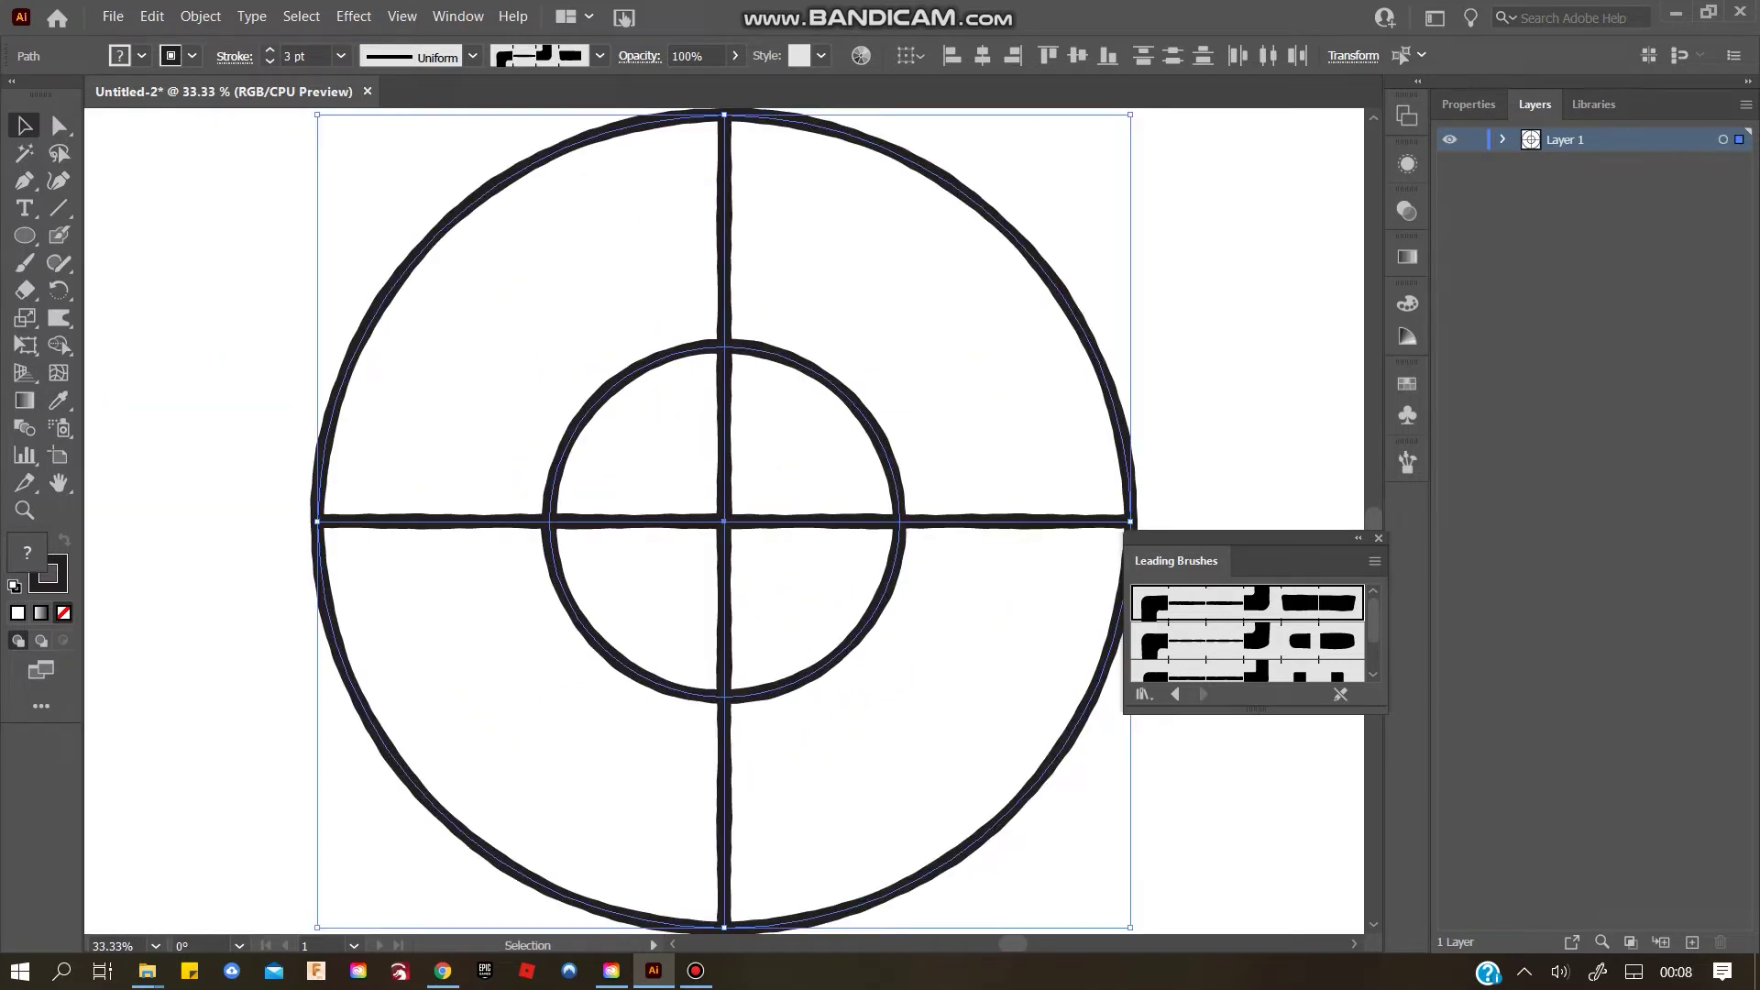
key("ctrl+shift+a")
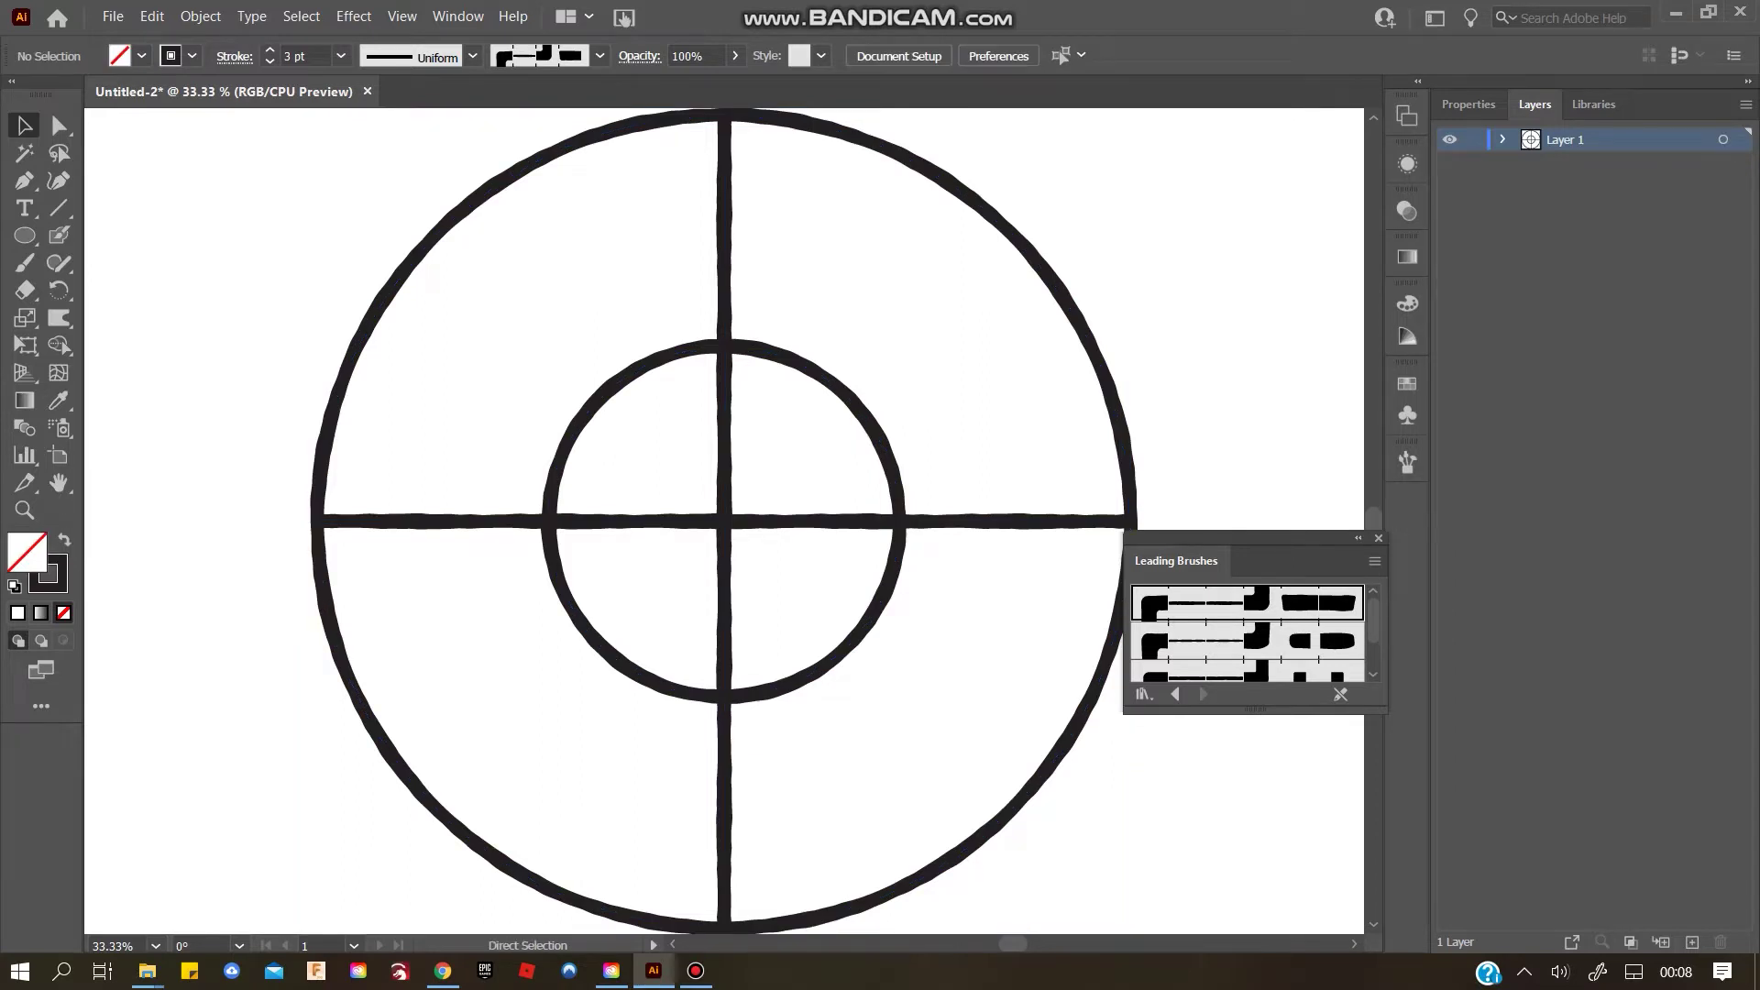
Expand the appearance of both brushed circles and both lines together
key("ctrl+minus")
key("ctrl+minus")
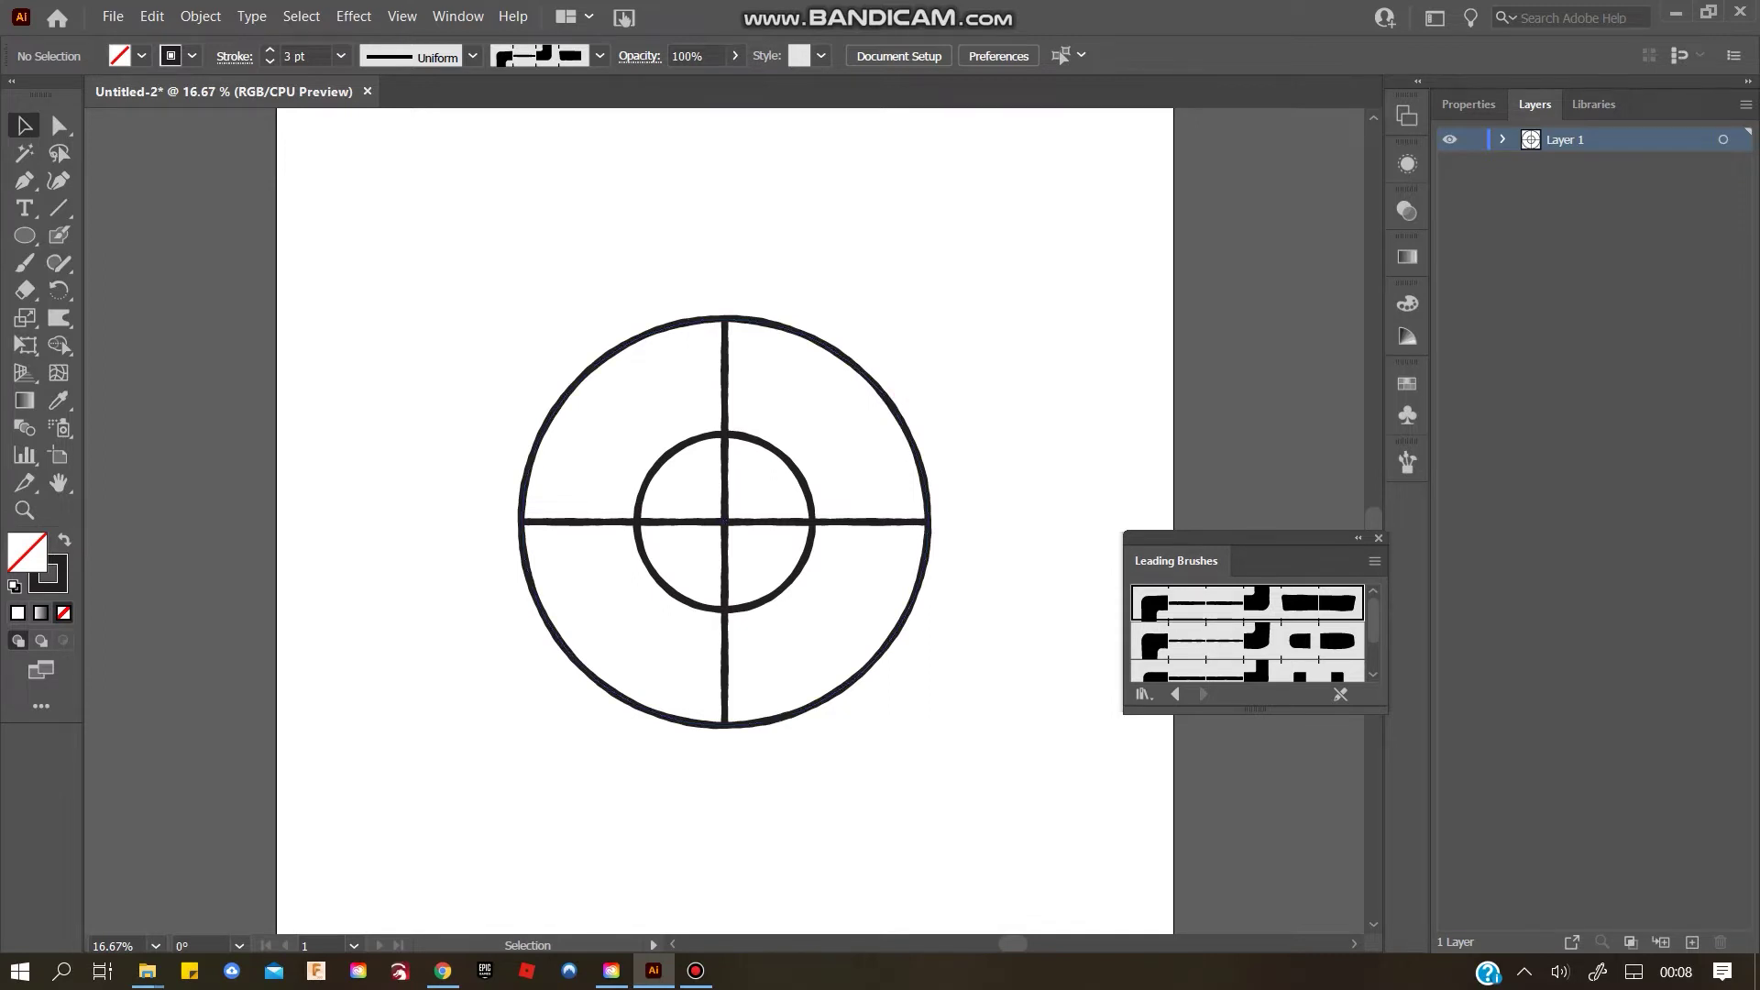
left_click_drag(440, 286, 979, 753)
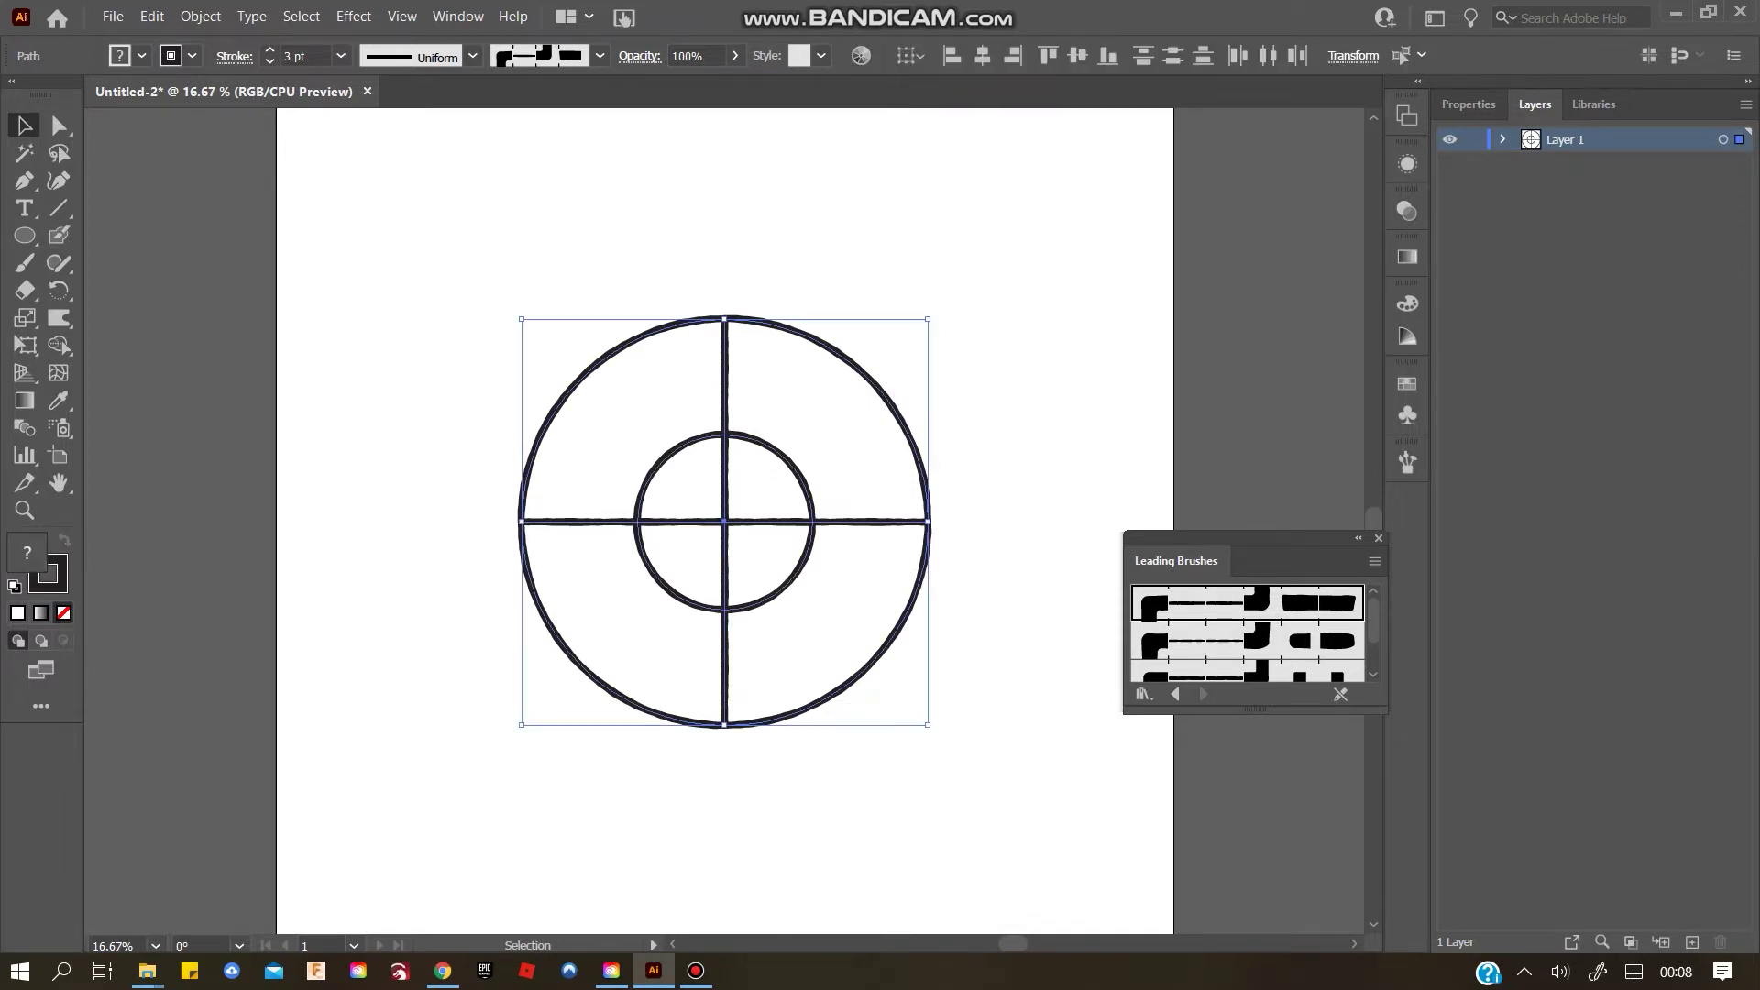
left_click(200, 16)
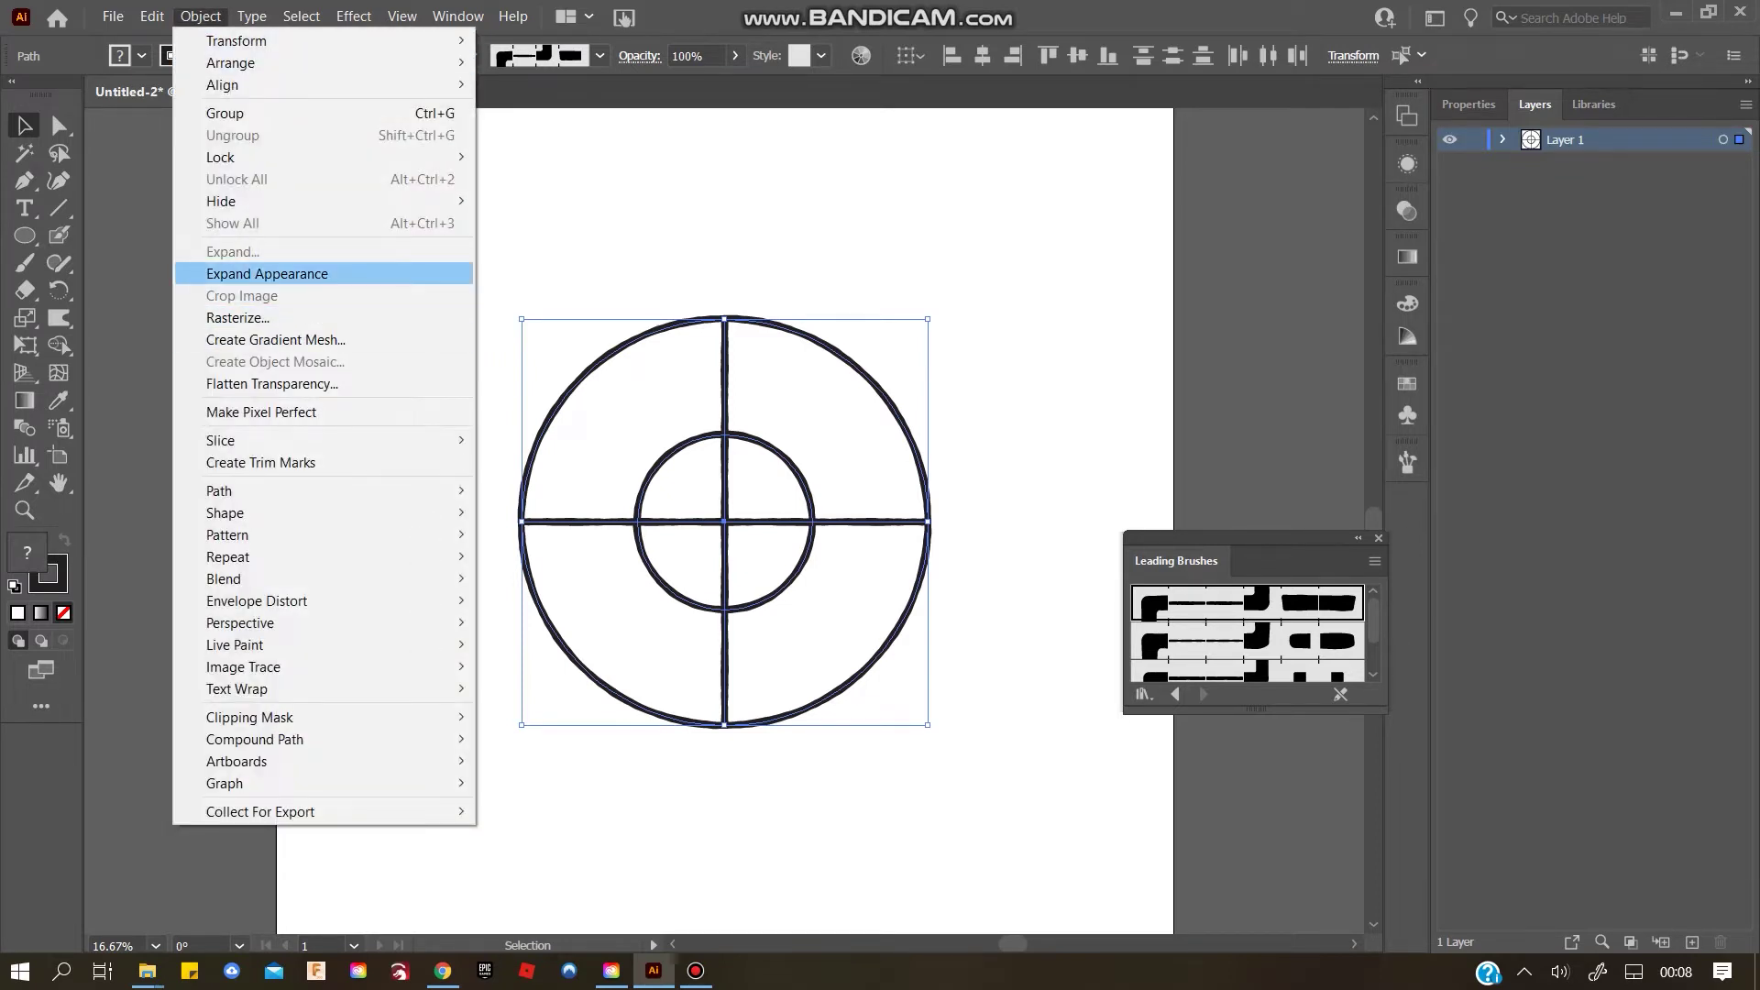
left_click(266, 273)
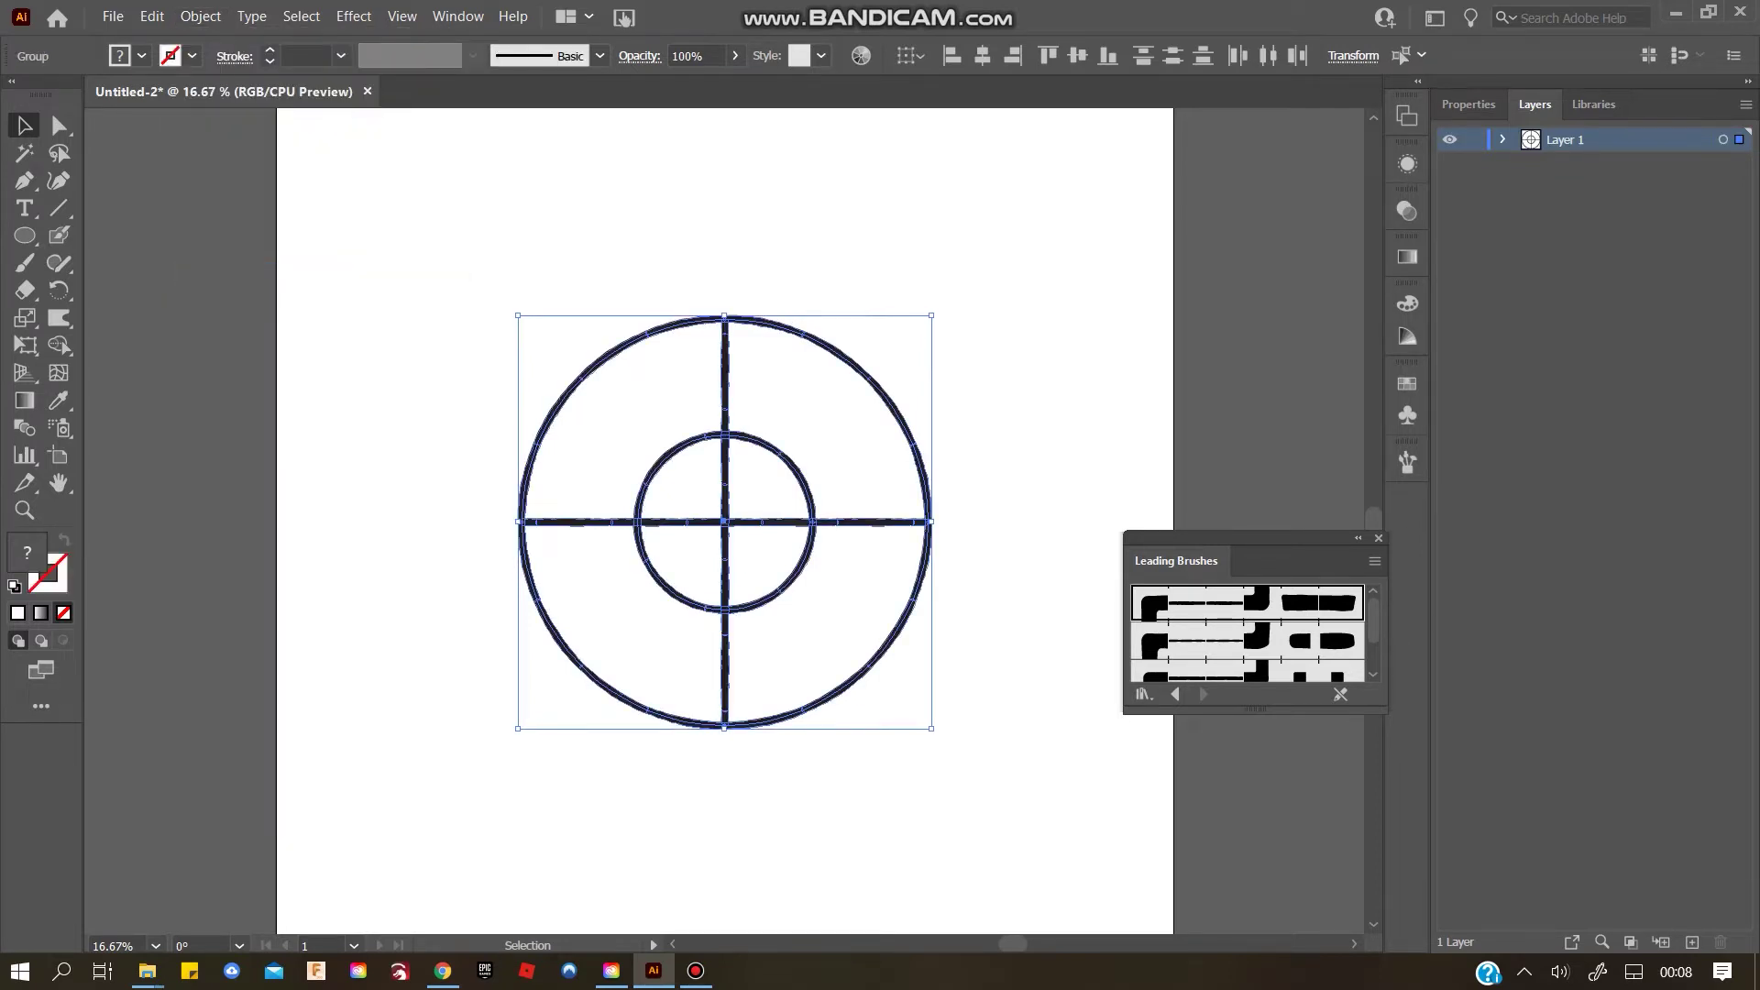
Merge the expanded circles and lines with the Pathfinder Merge operation, then deselect the artwork
key("ctrl+plus")
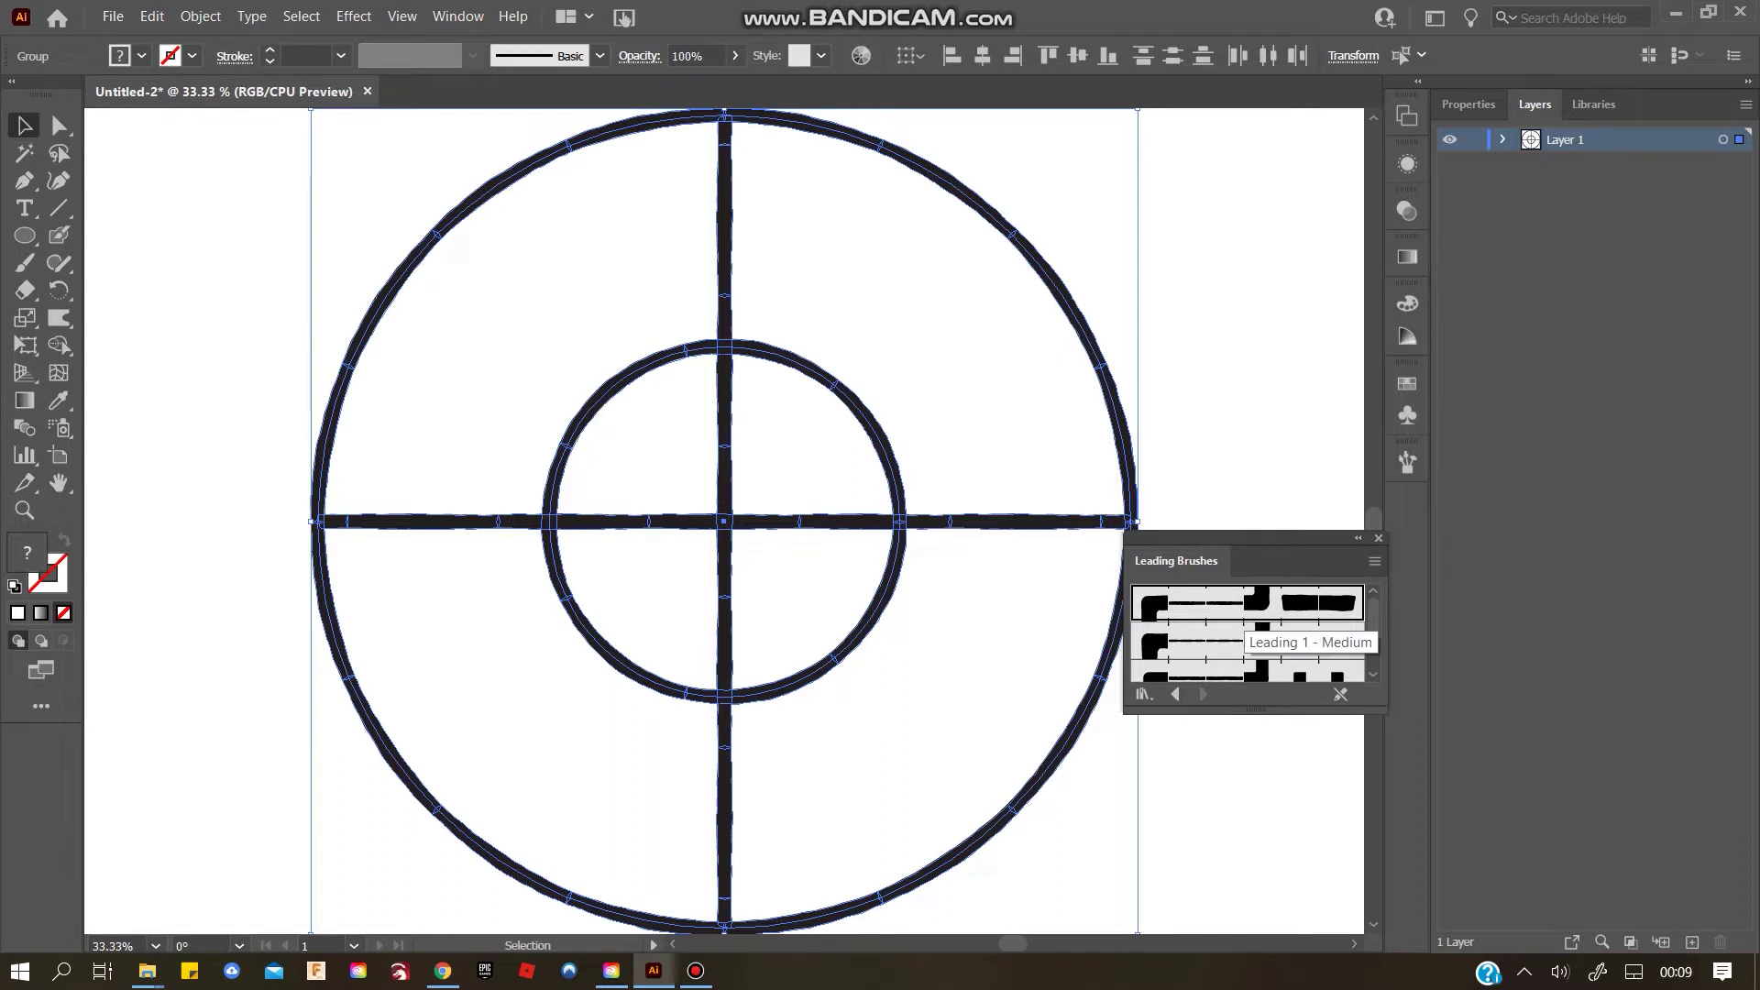
left_click(1468, 104)
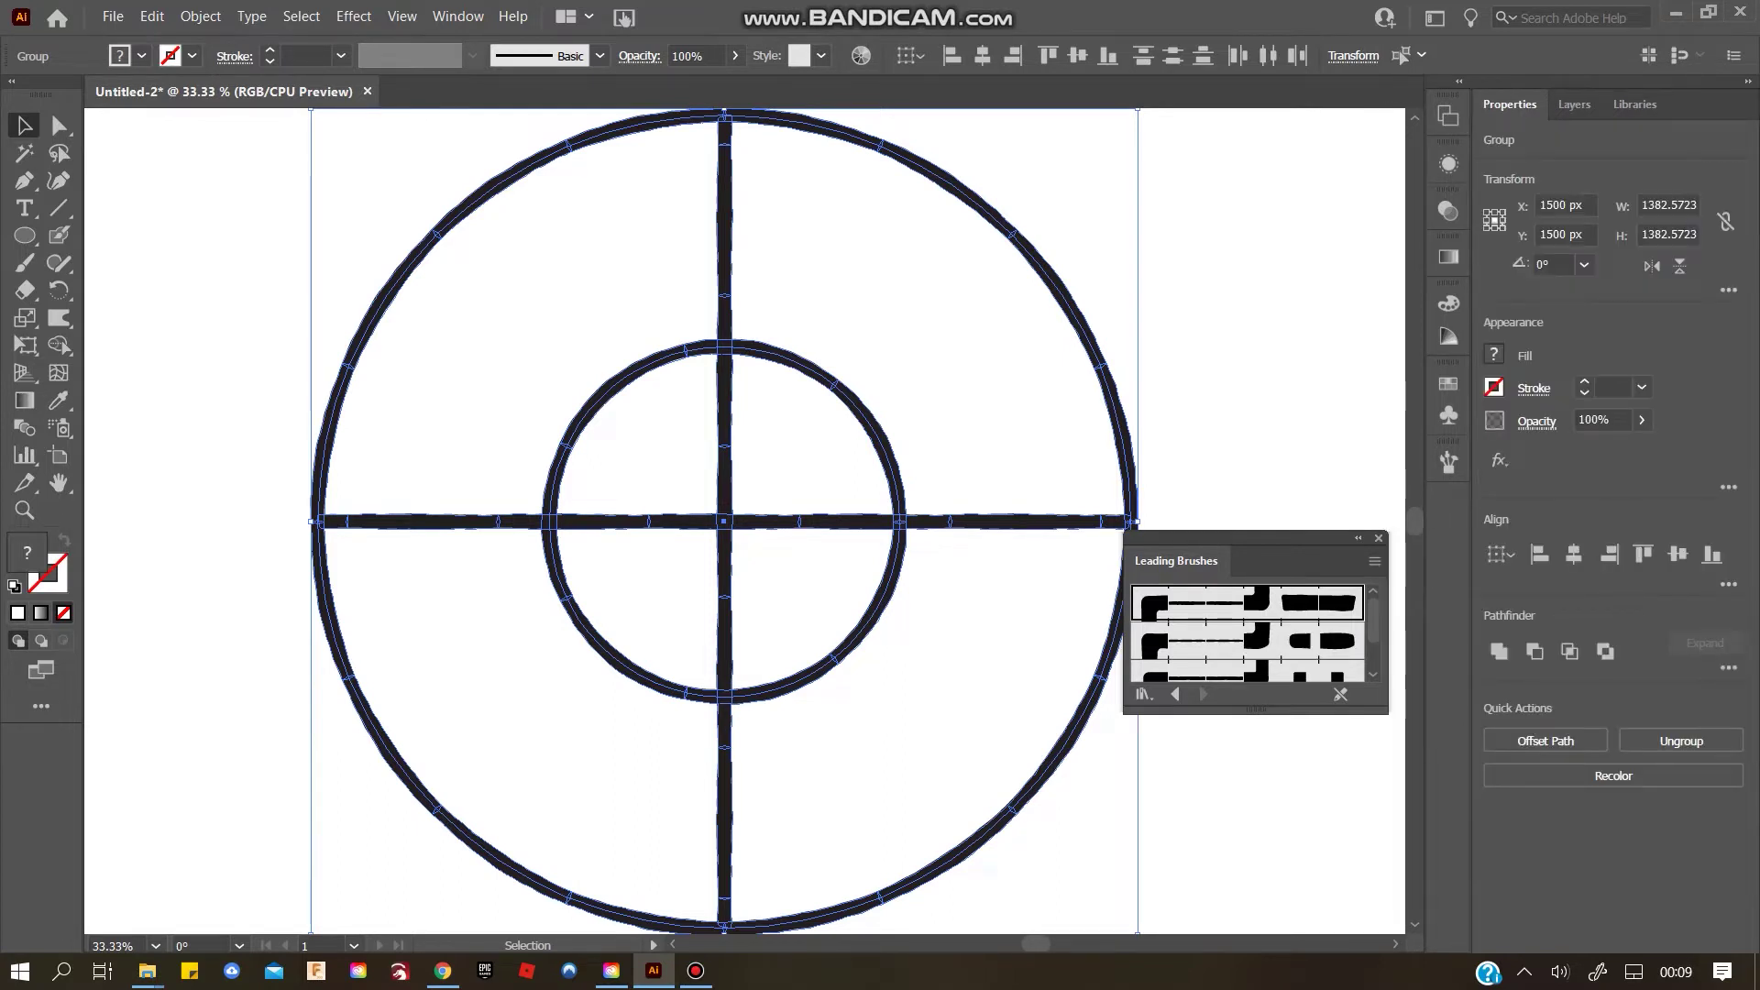
left_click(1729, 667)
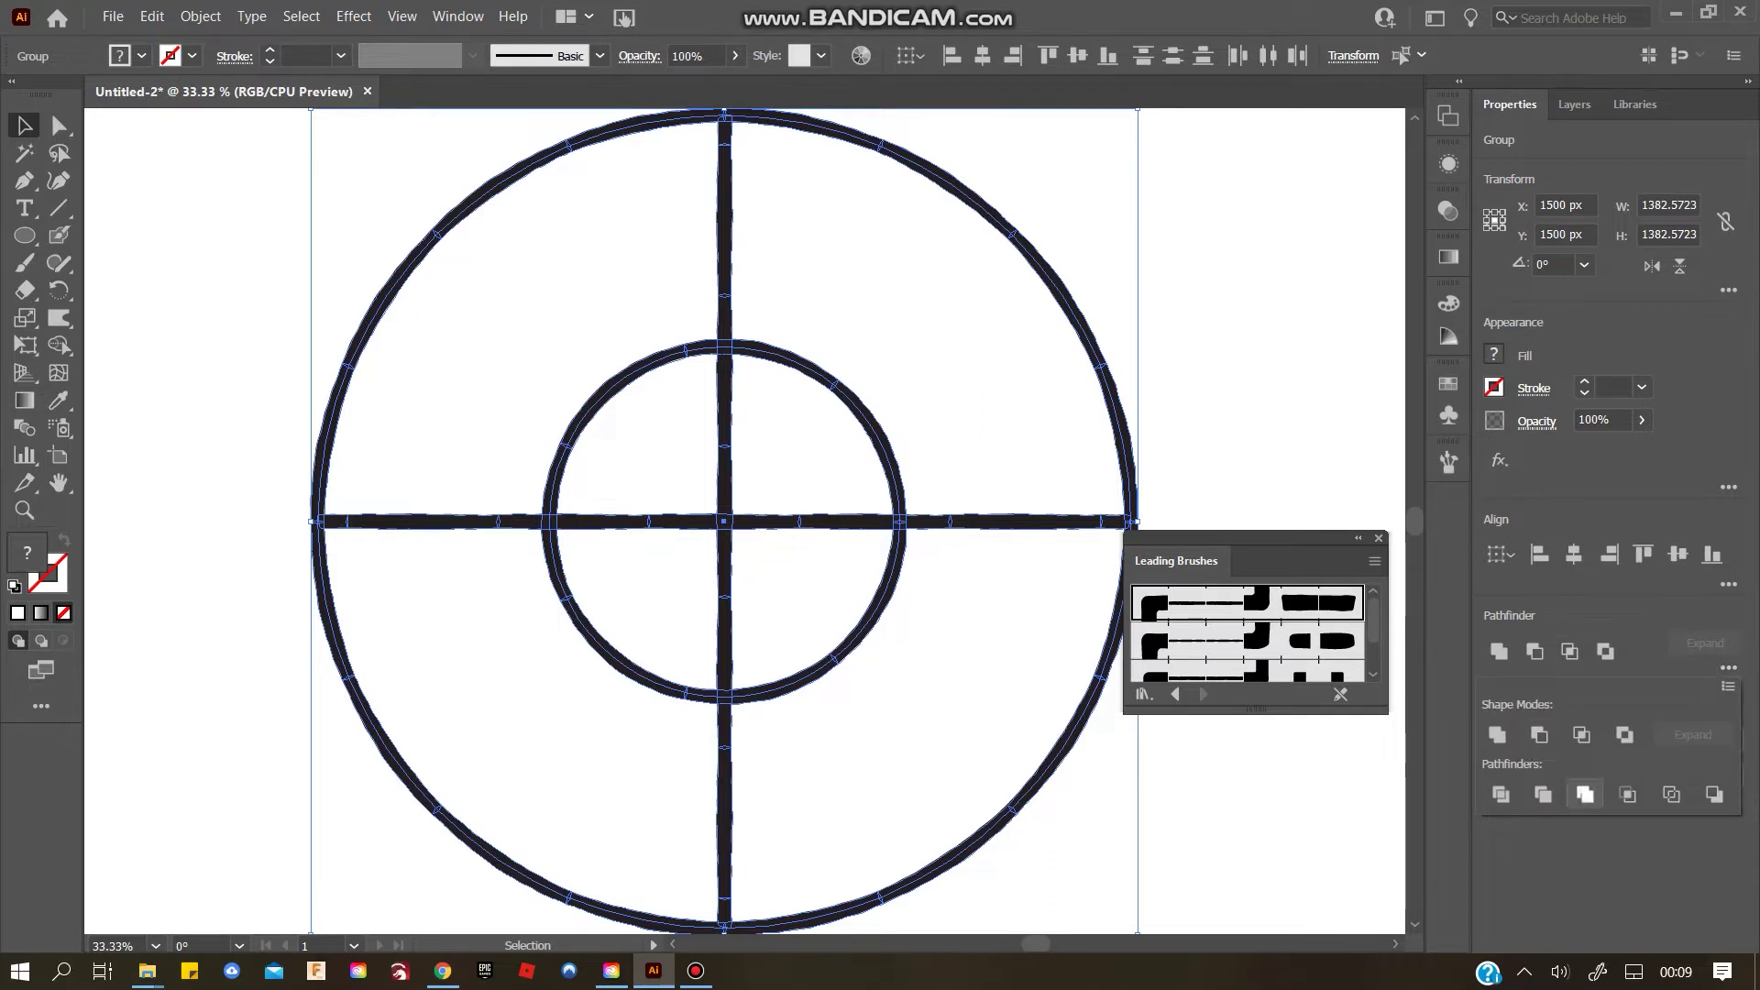
left_click(1584, 794)
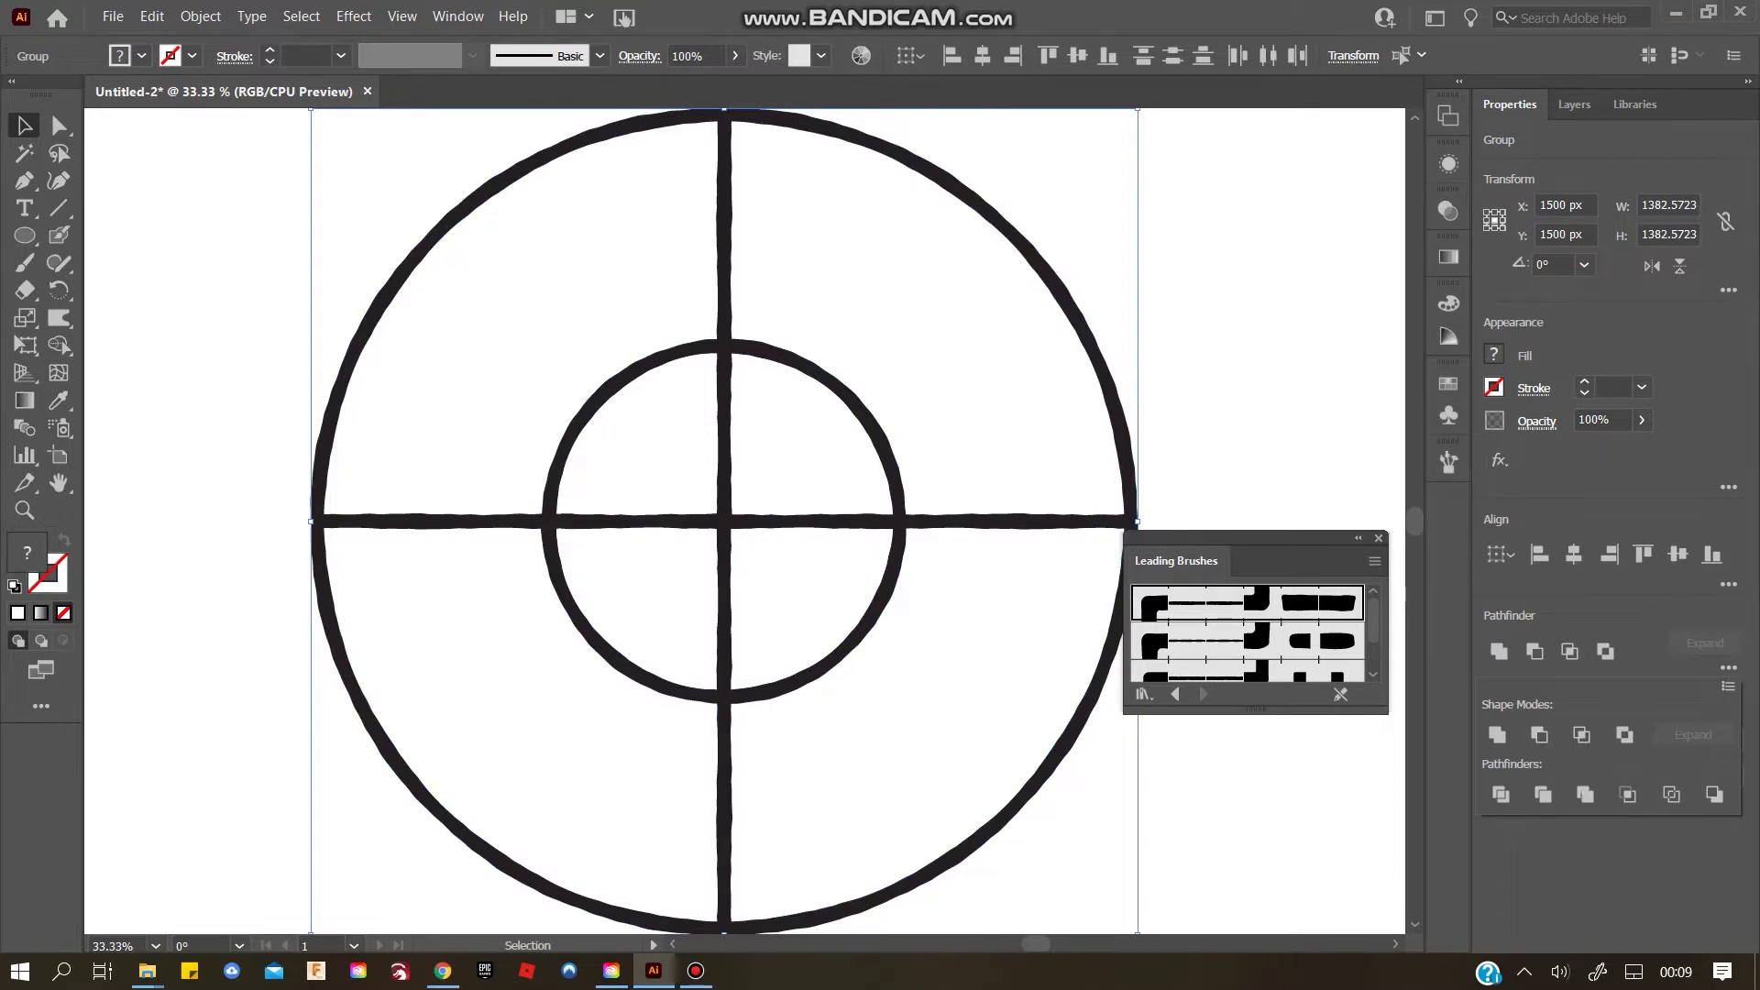
left_click(1274, 807)
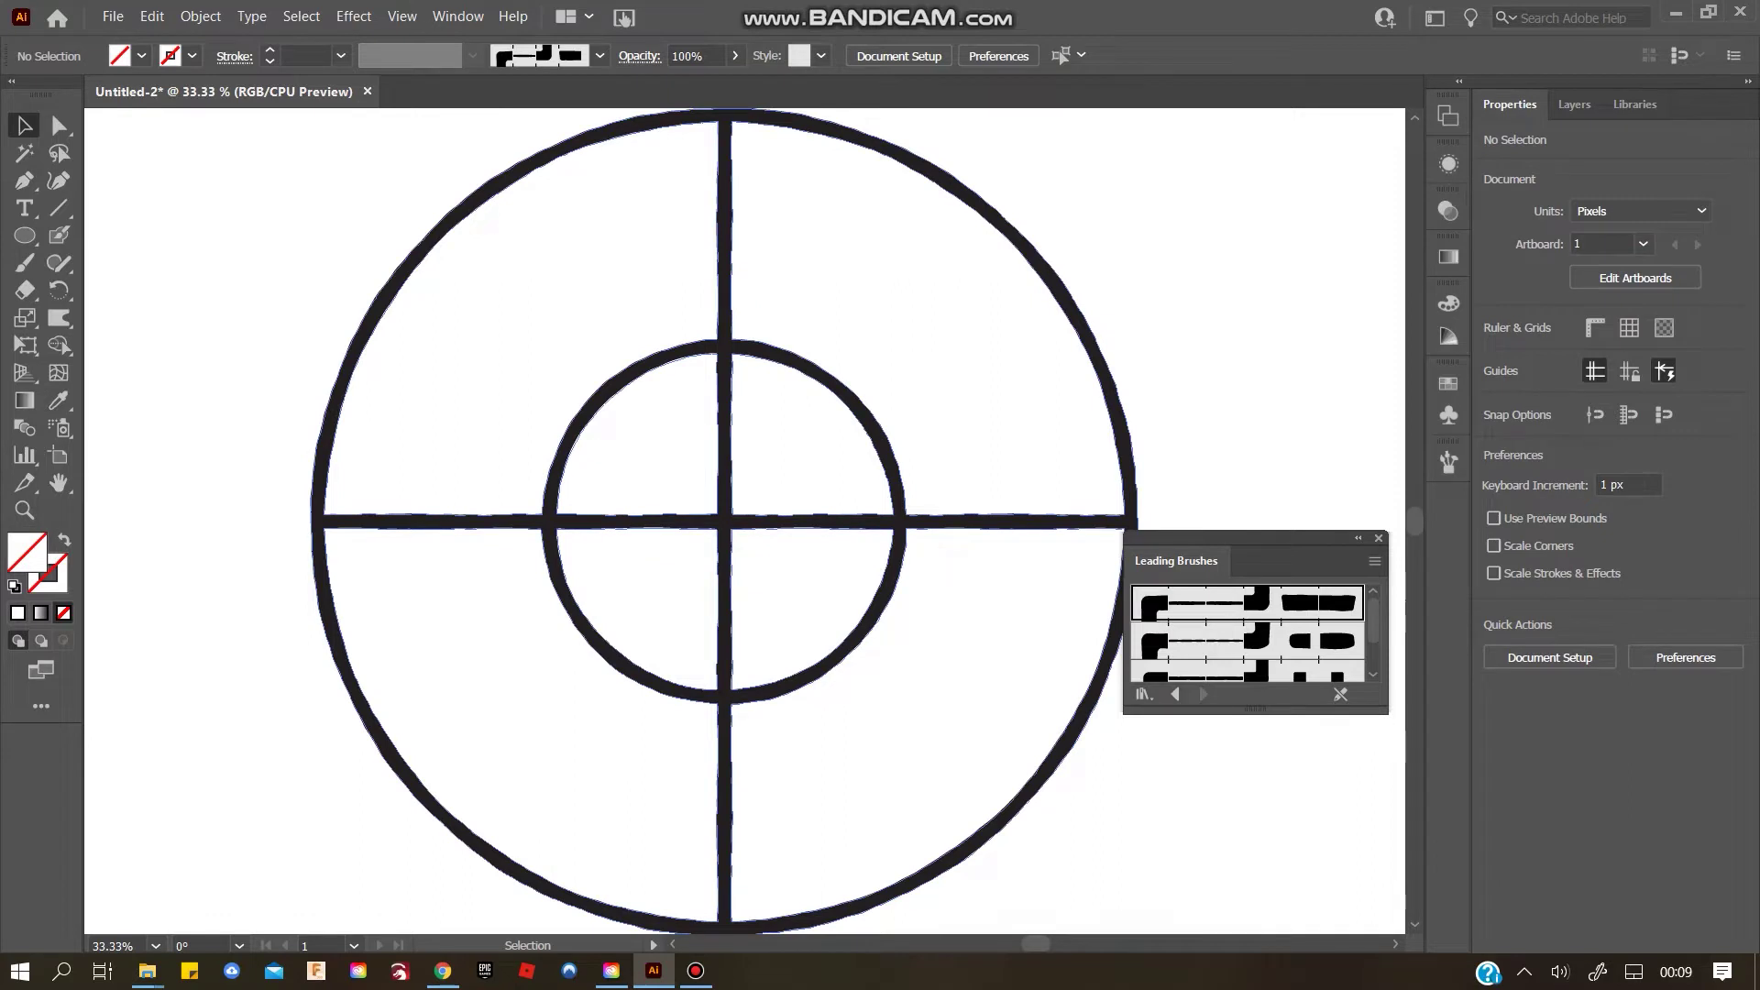
Ungroup the merged artwork and close the Leading Brushes library
key("ctrl+a")
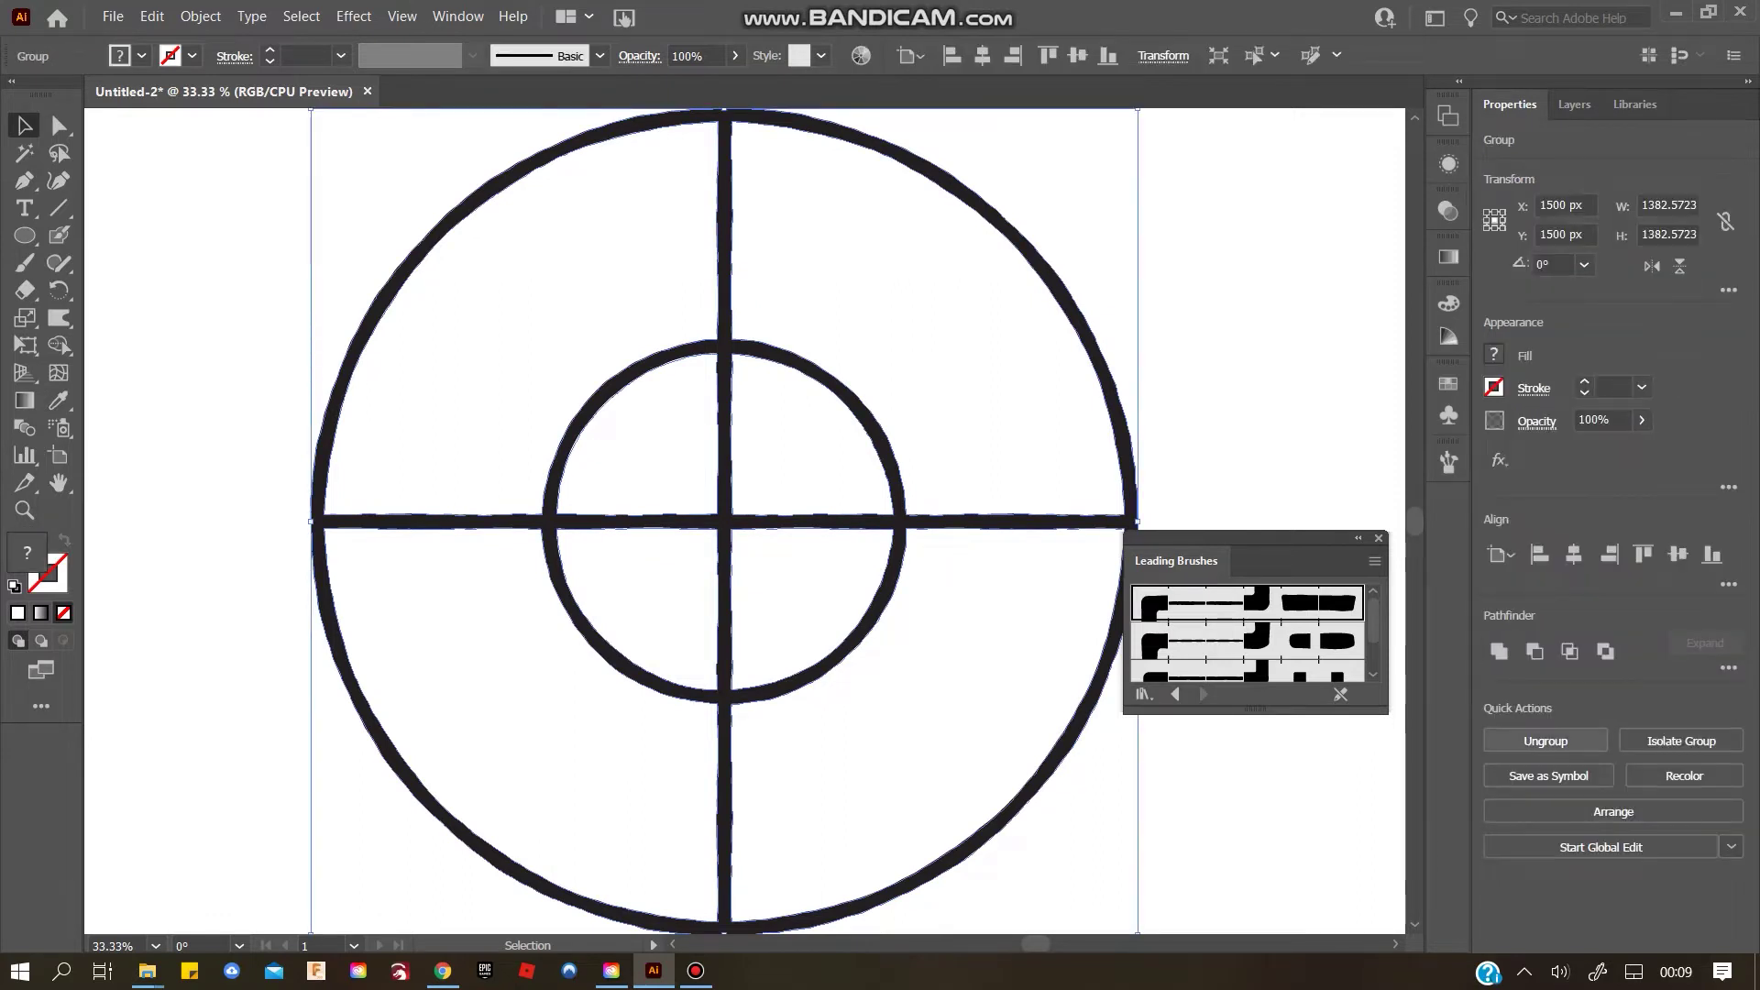
left_click(1546, 741)
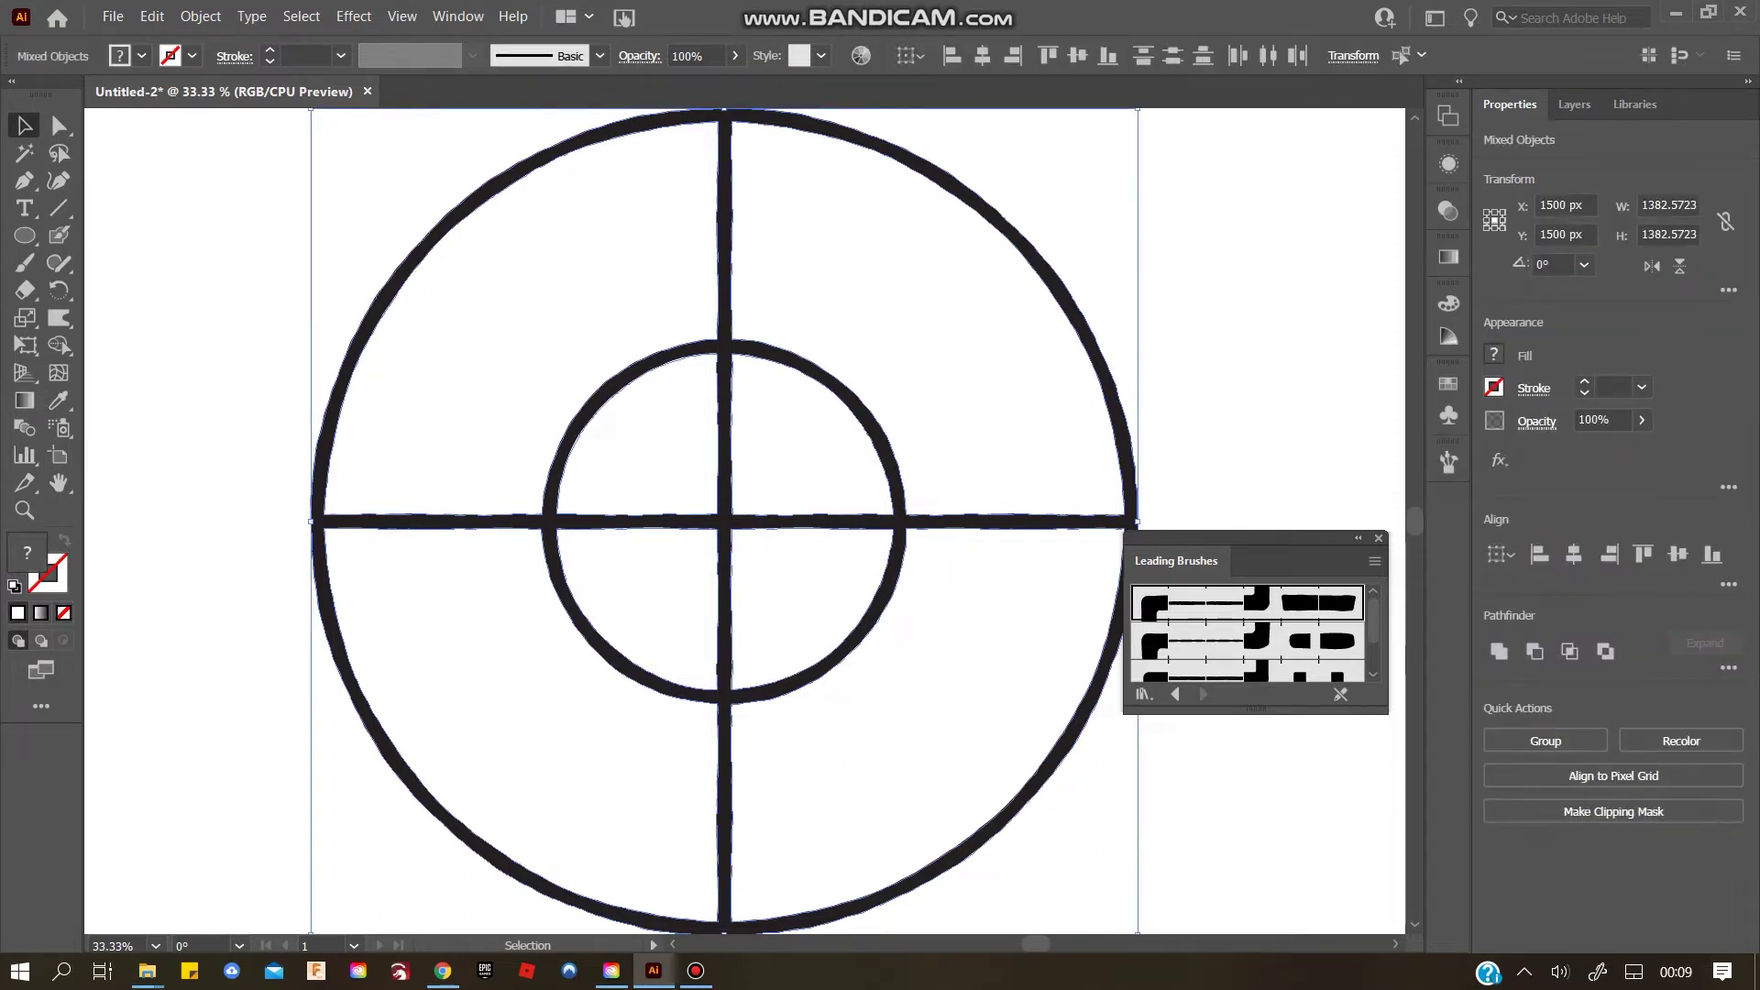
left_click(1379, 538)
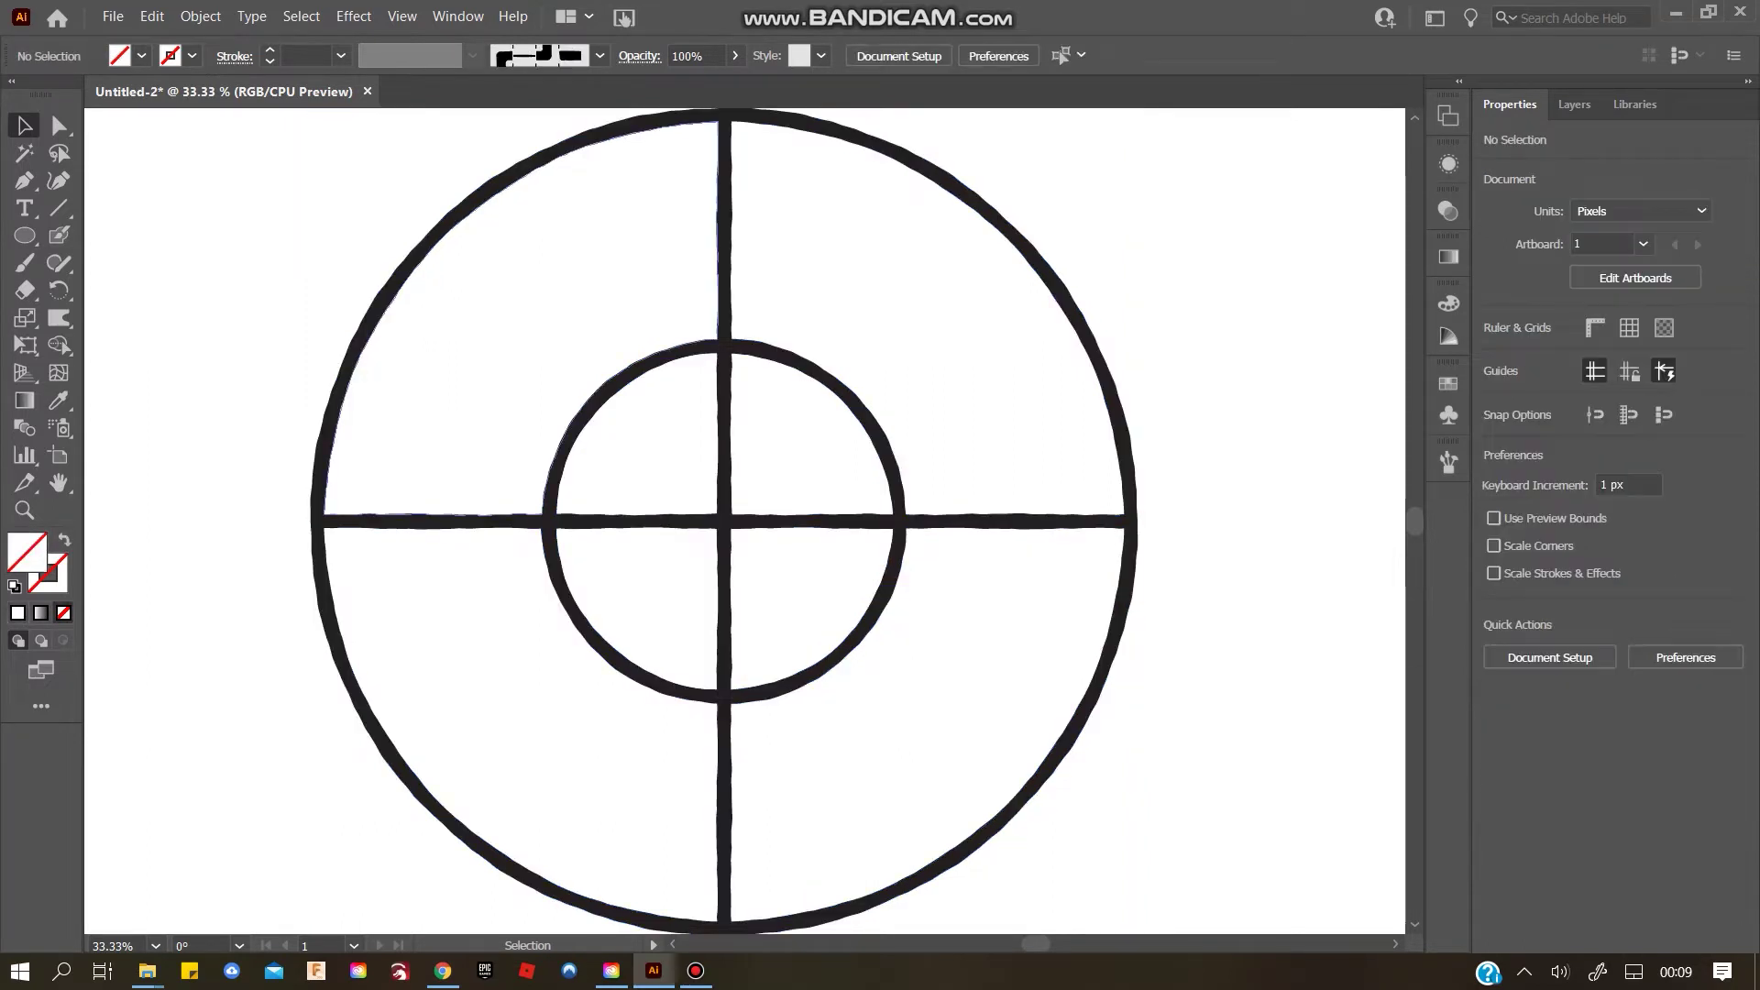
Check each of the four outer and four inner sections by selecting them one at a time
left_click(521, 316)
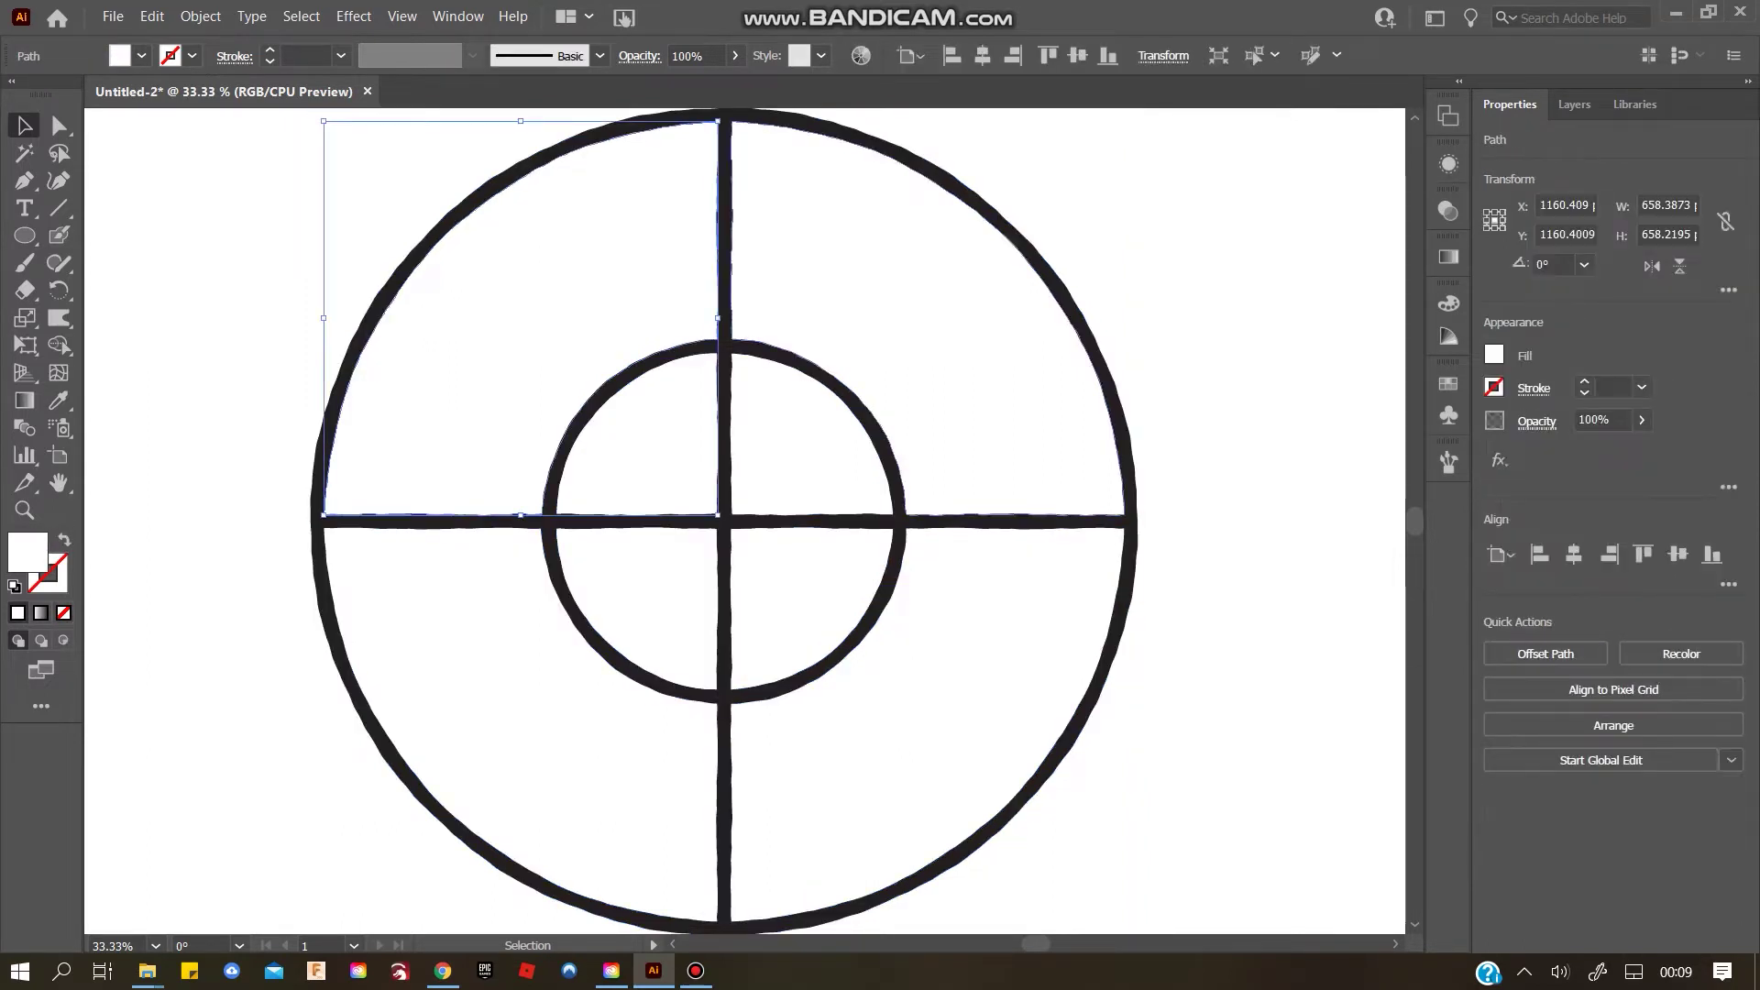
left_click(928, 316)
left_click(928, 724)
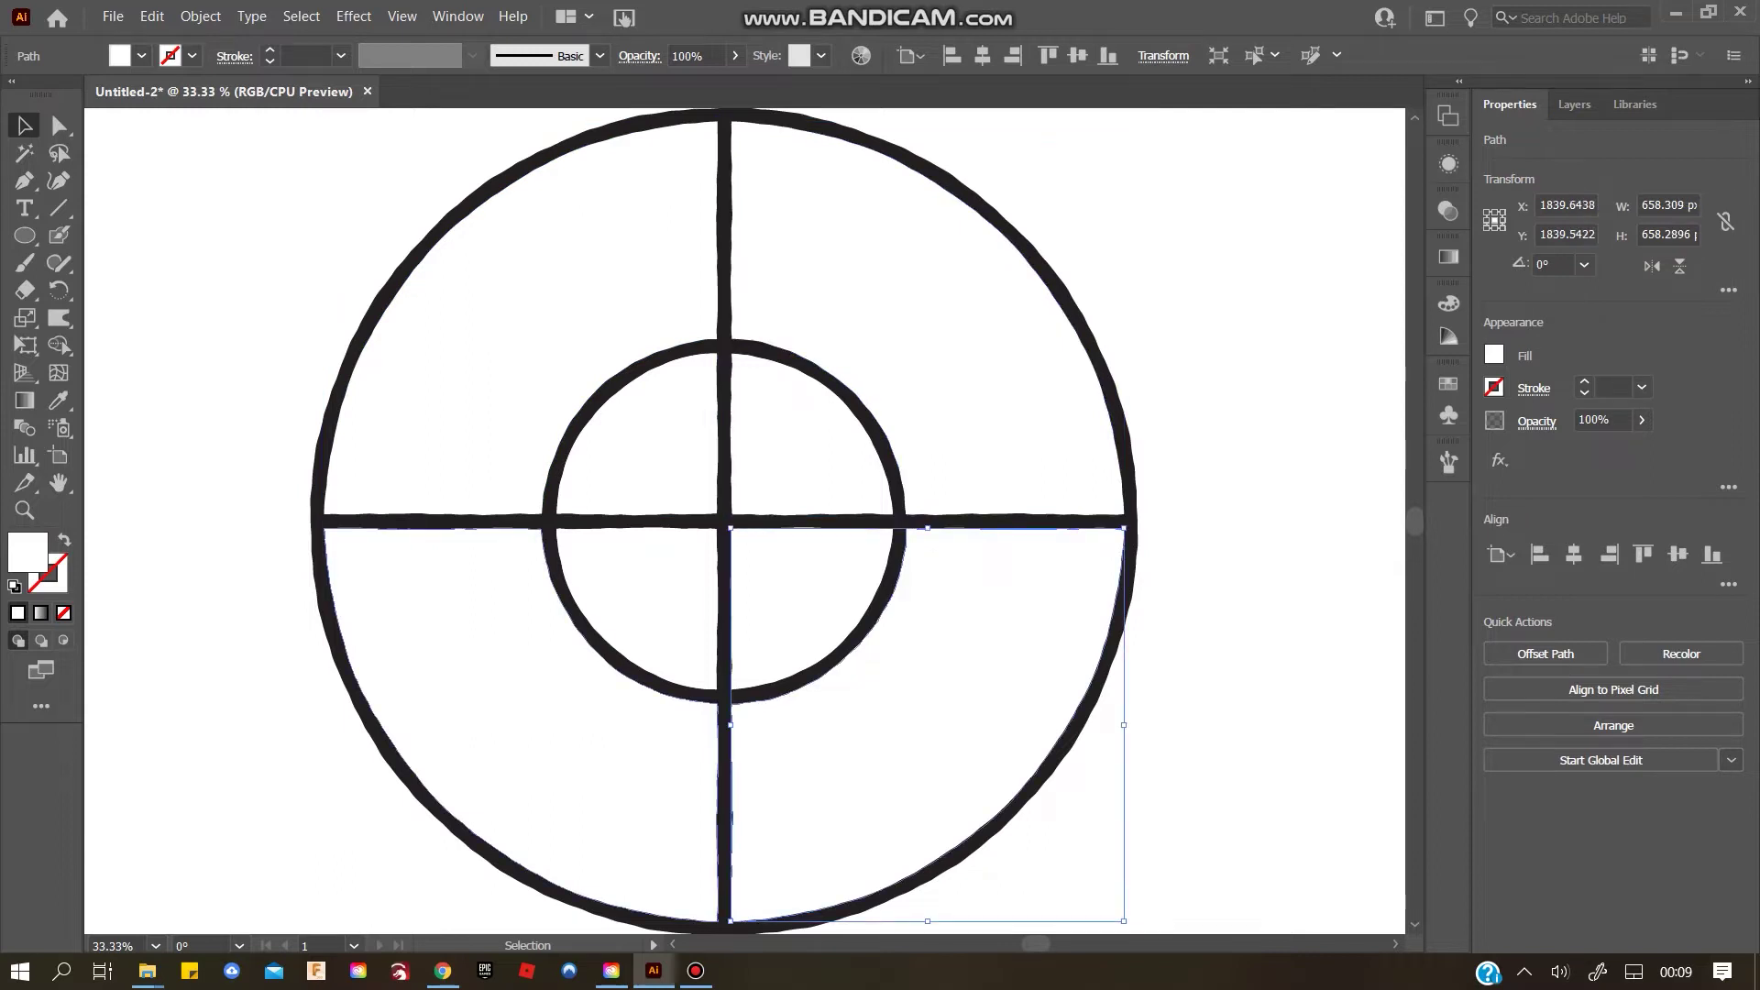
left_click(541, 706)
left_click(652, 591)
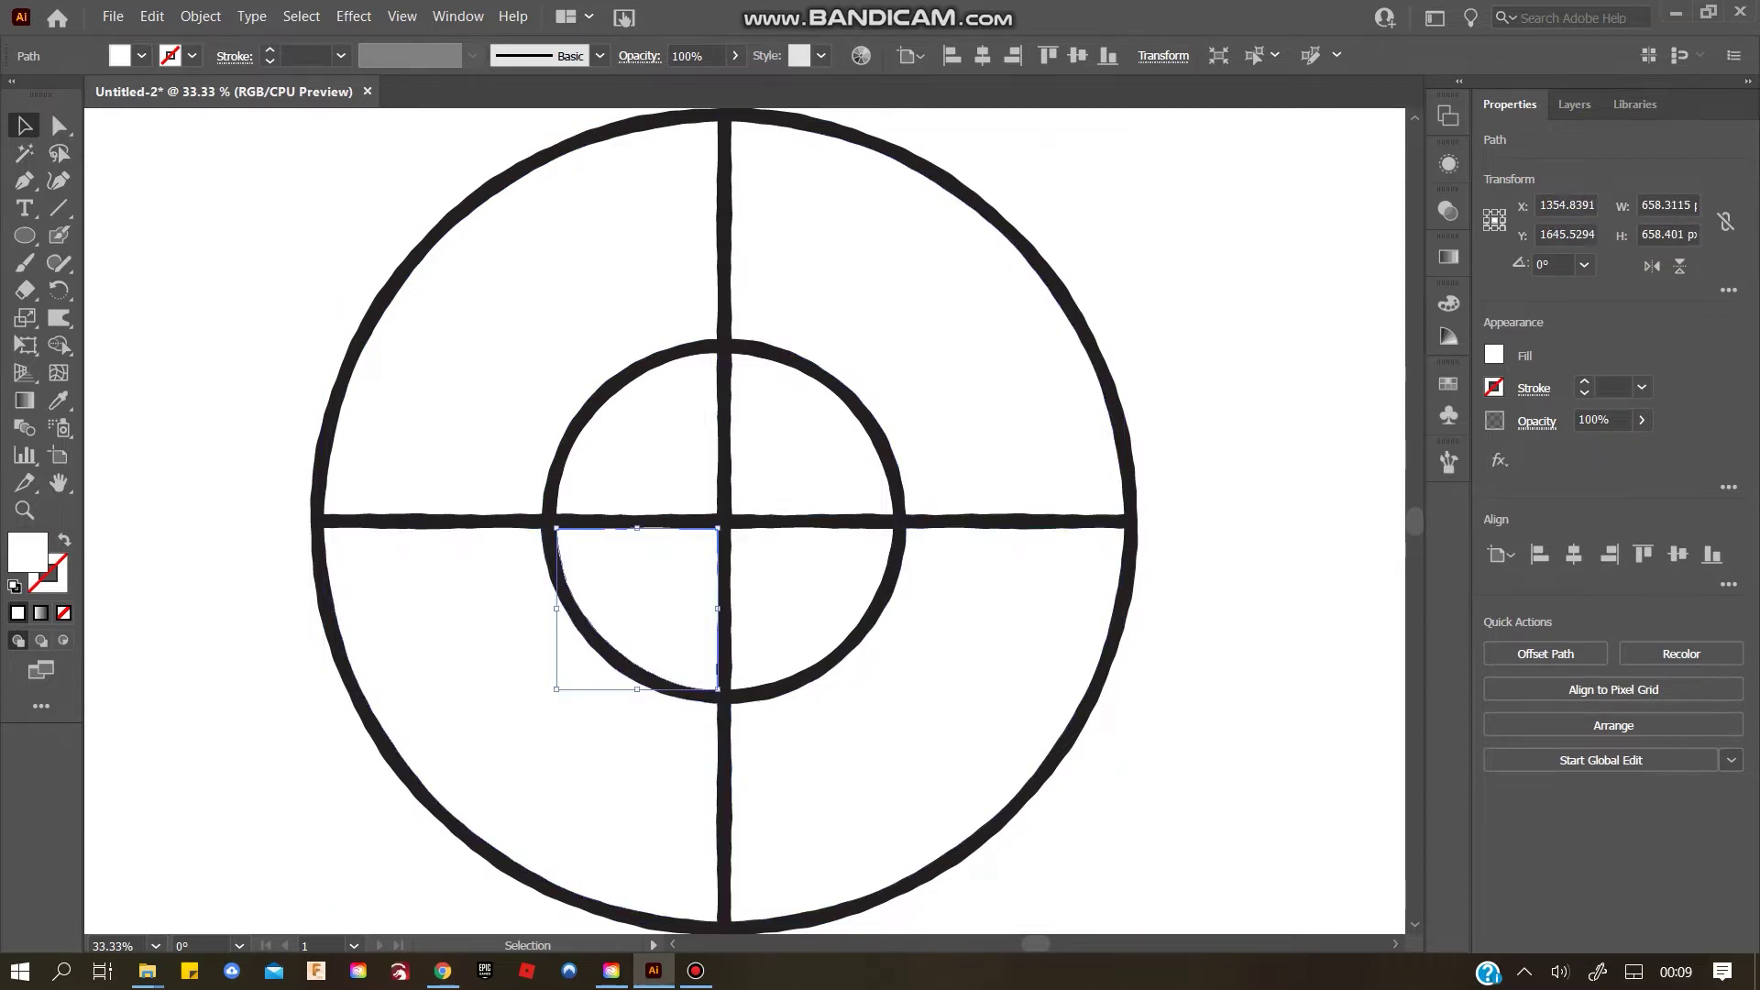
left_click(659, 456)
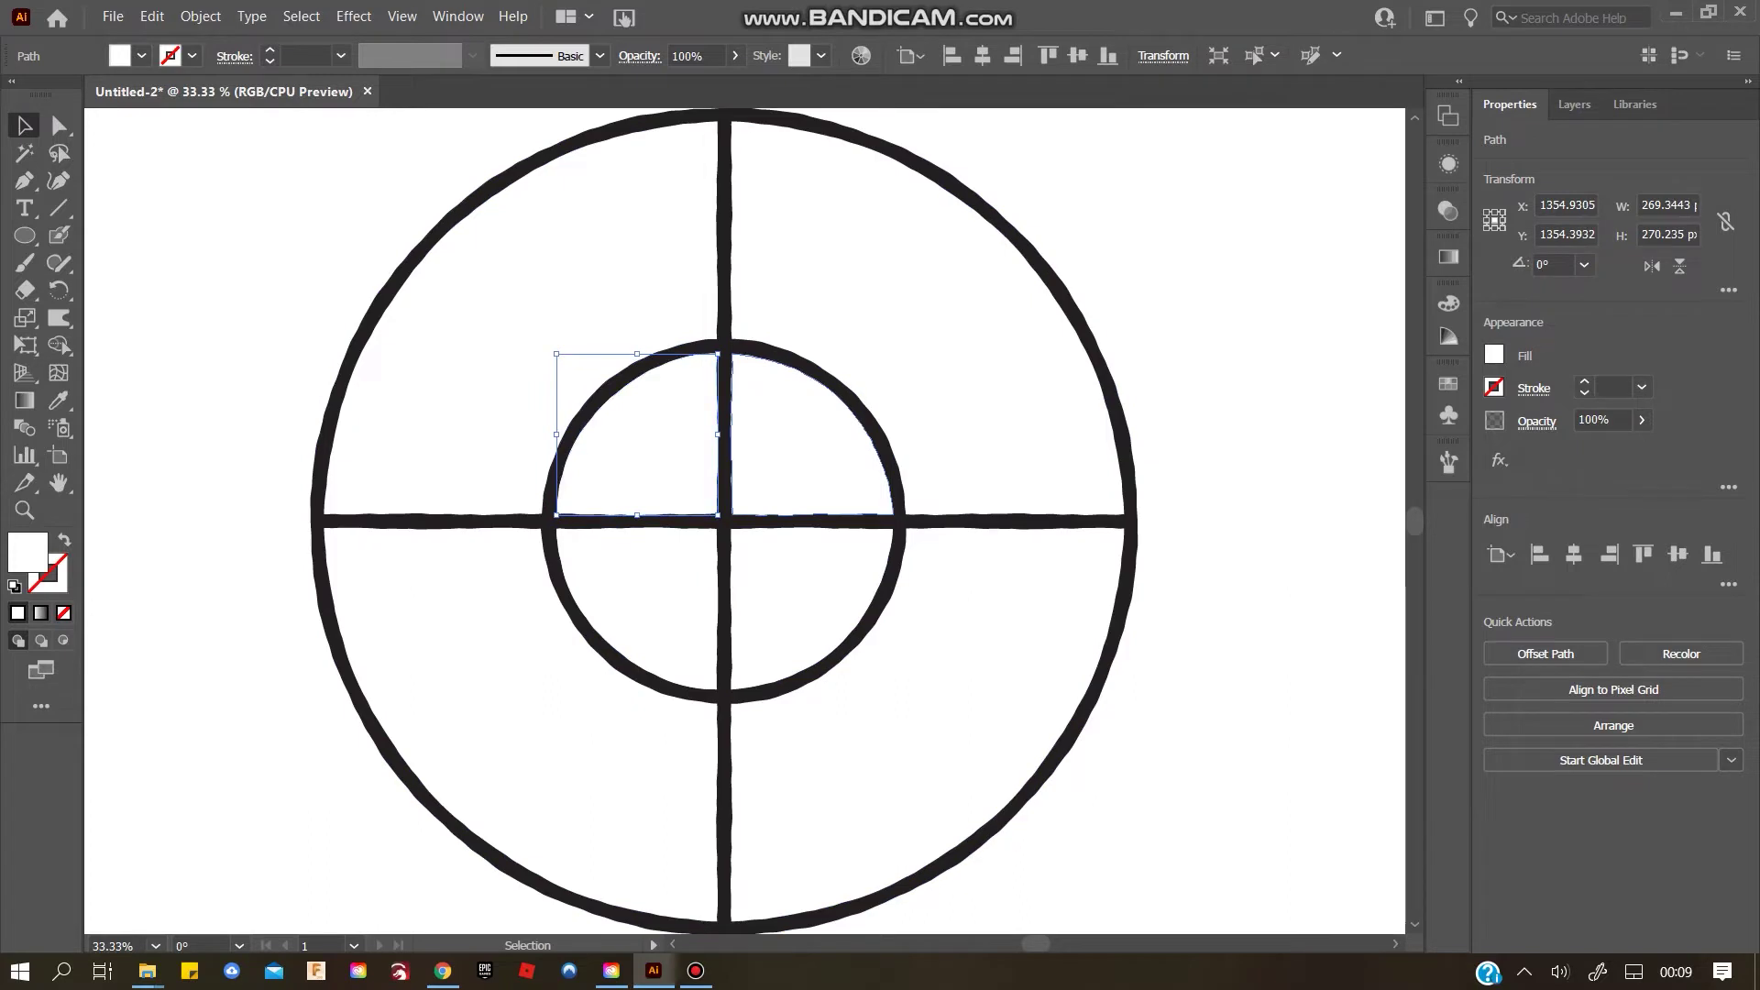
left_click(803, 449)
left_click(803, 594)
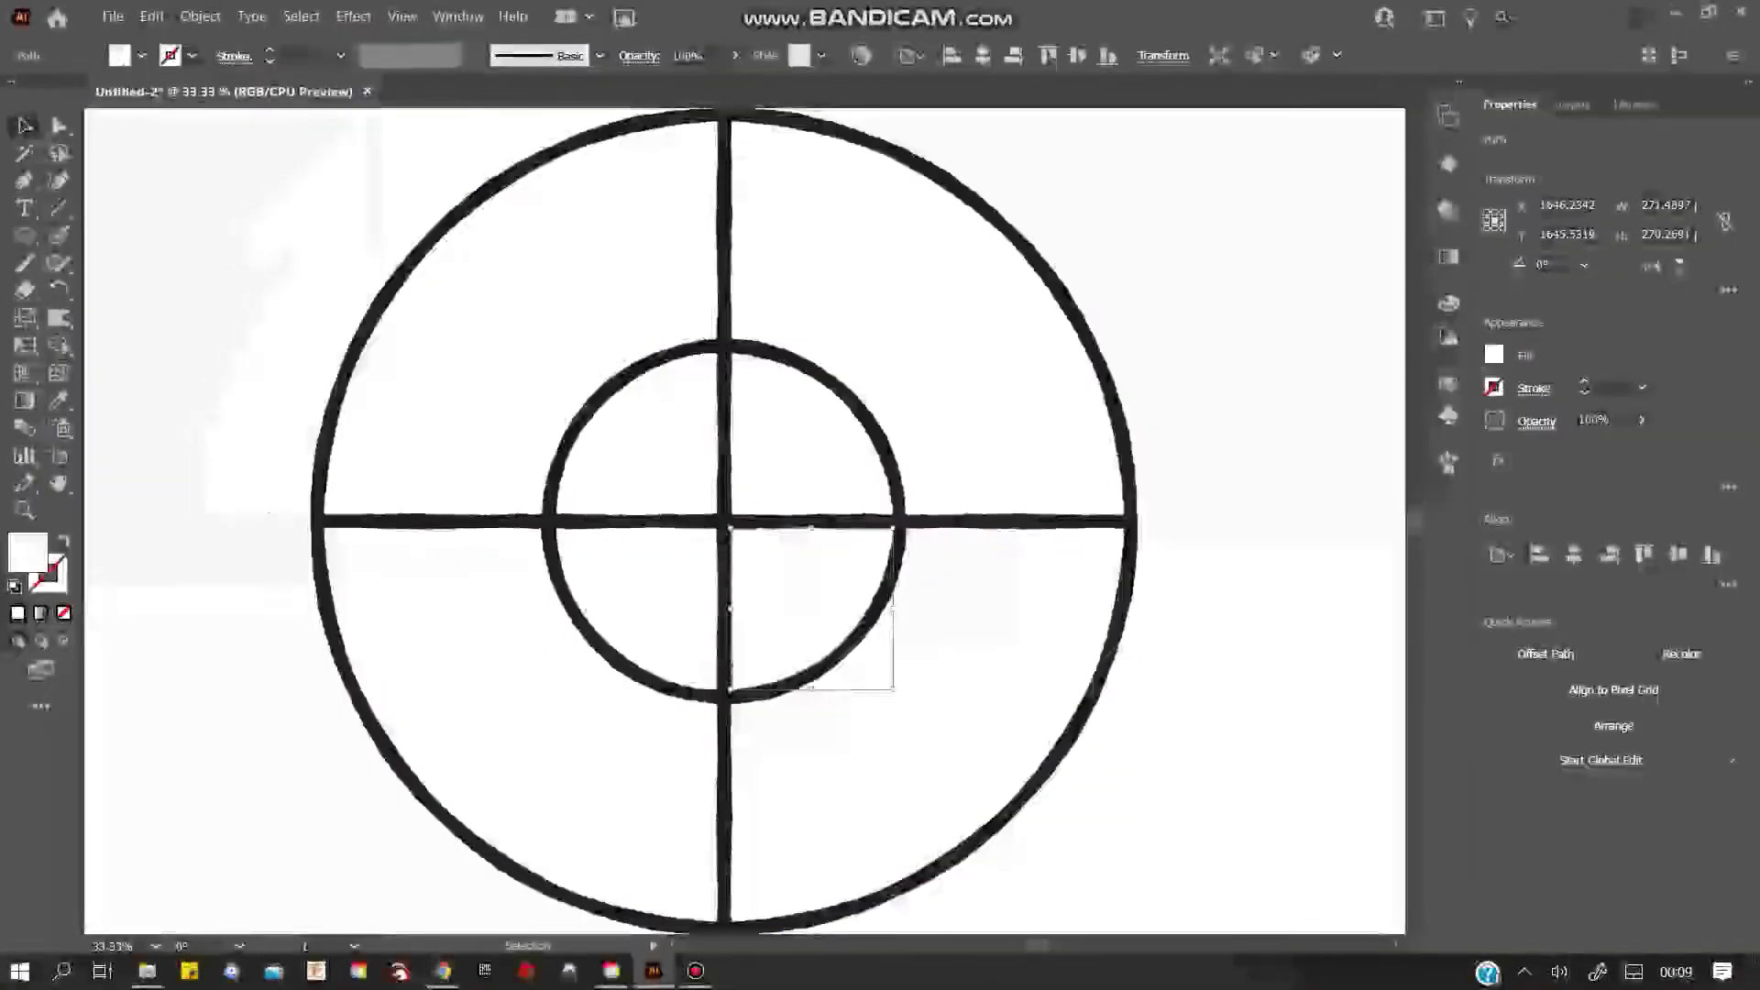
Fill the outer ring's upper-right and lower-left sections with red, and its lower-right and upper-left sections with light blue
left_click(1494, 355)
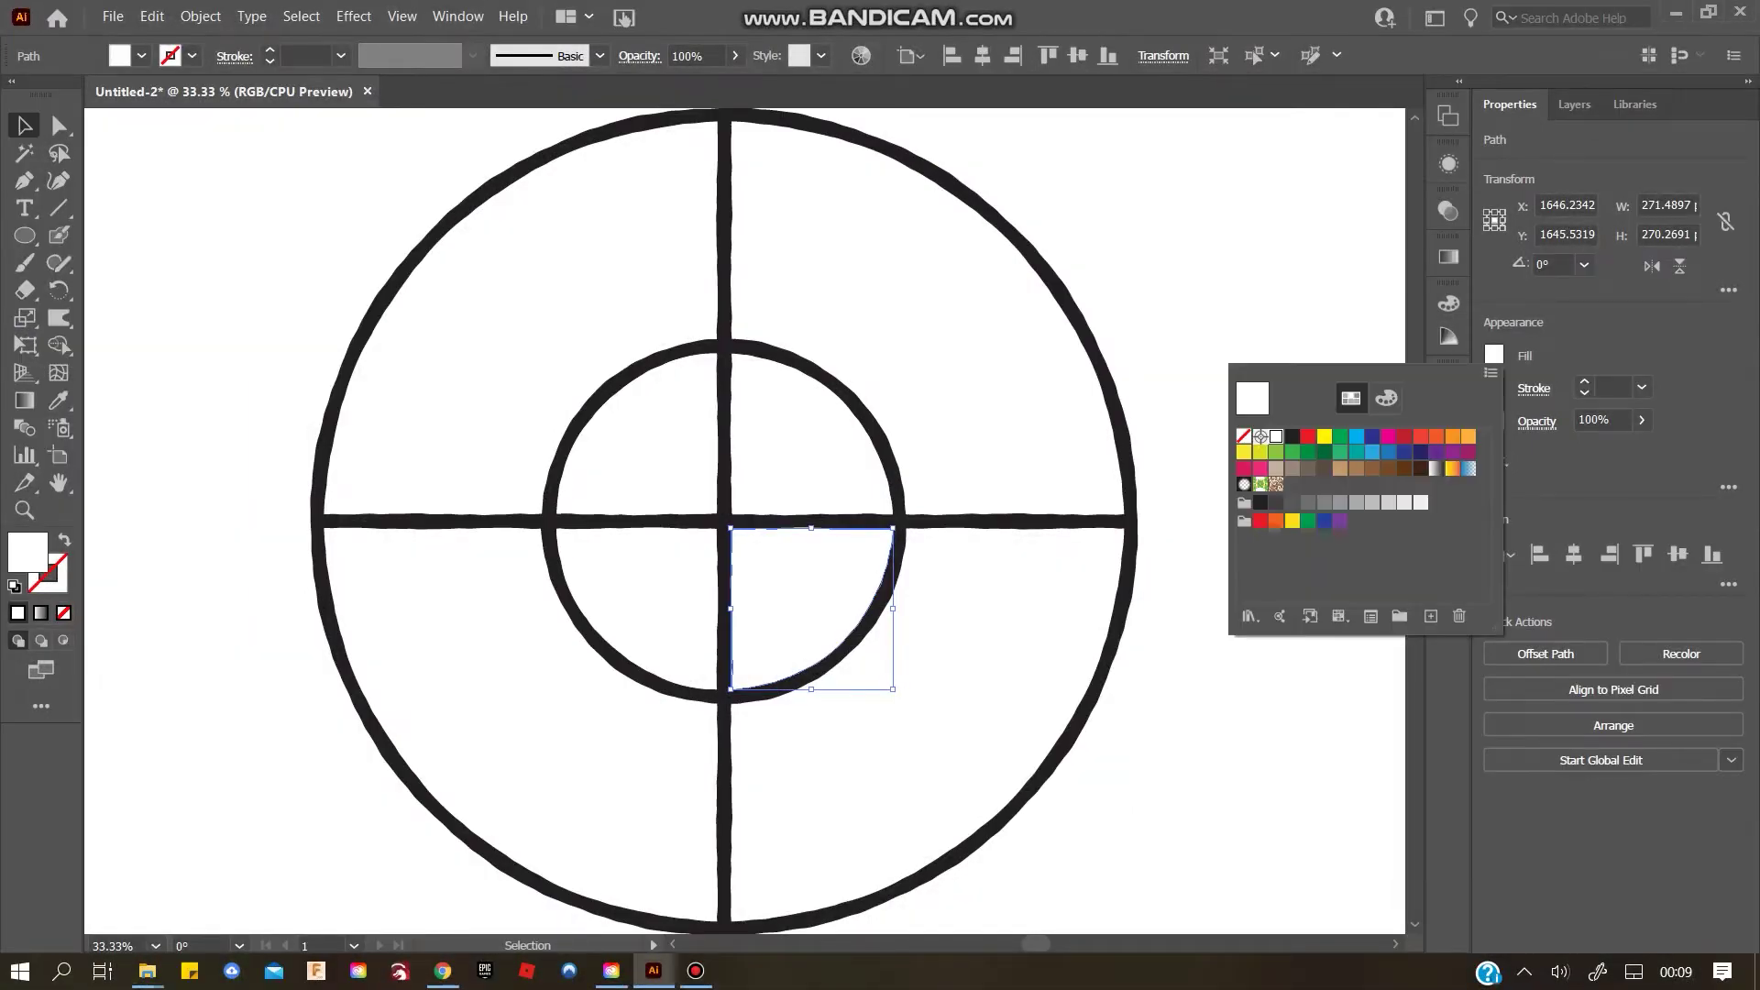
left_click(1309, 436)
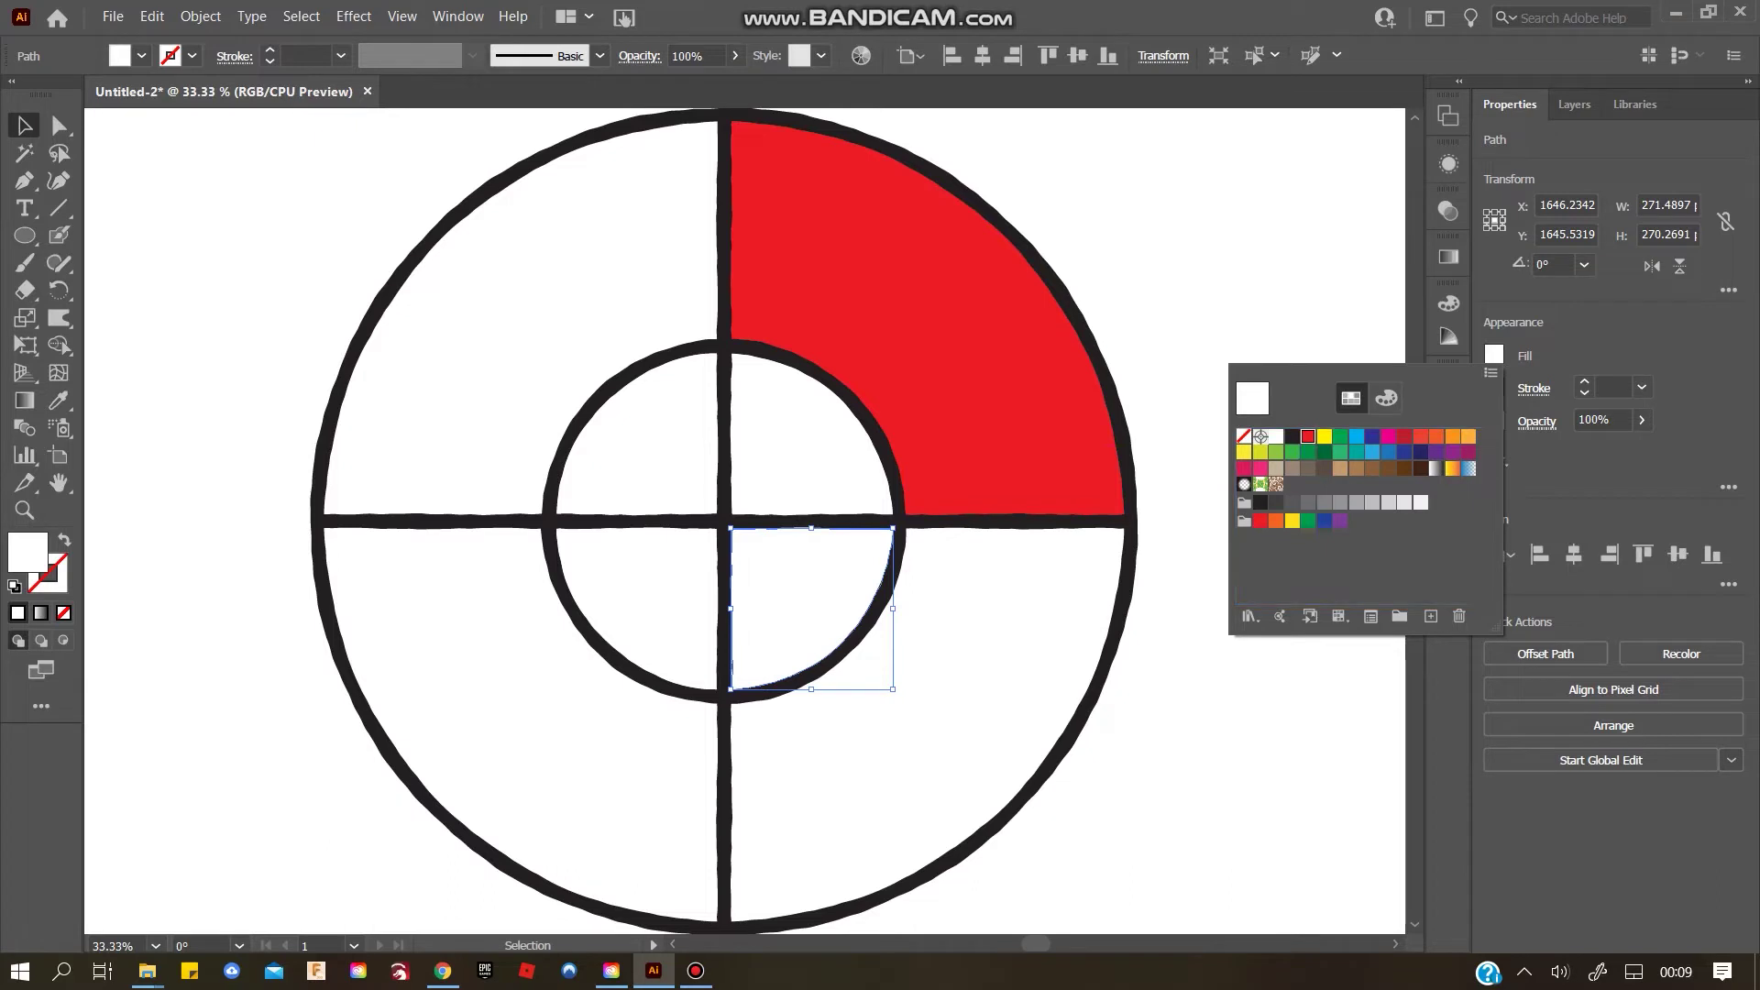
left_click(1309, 437)
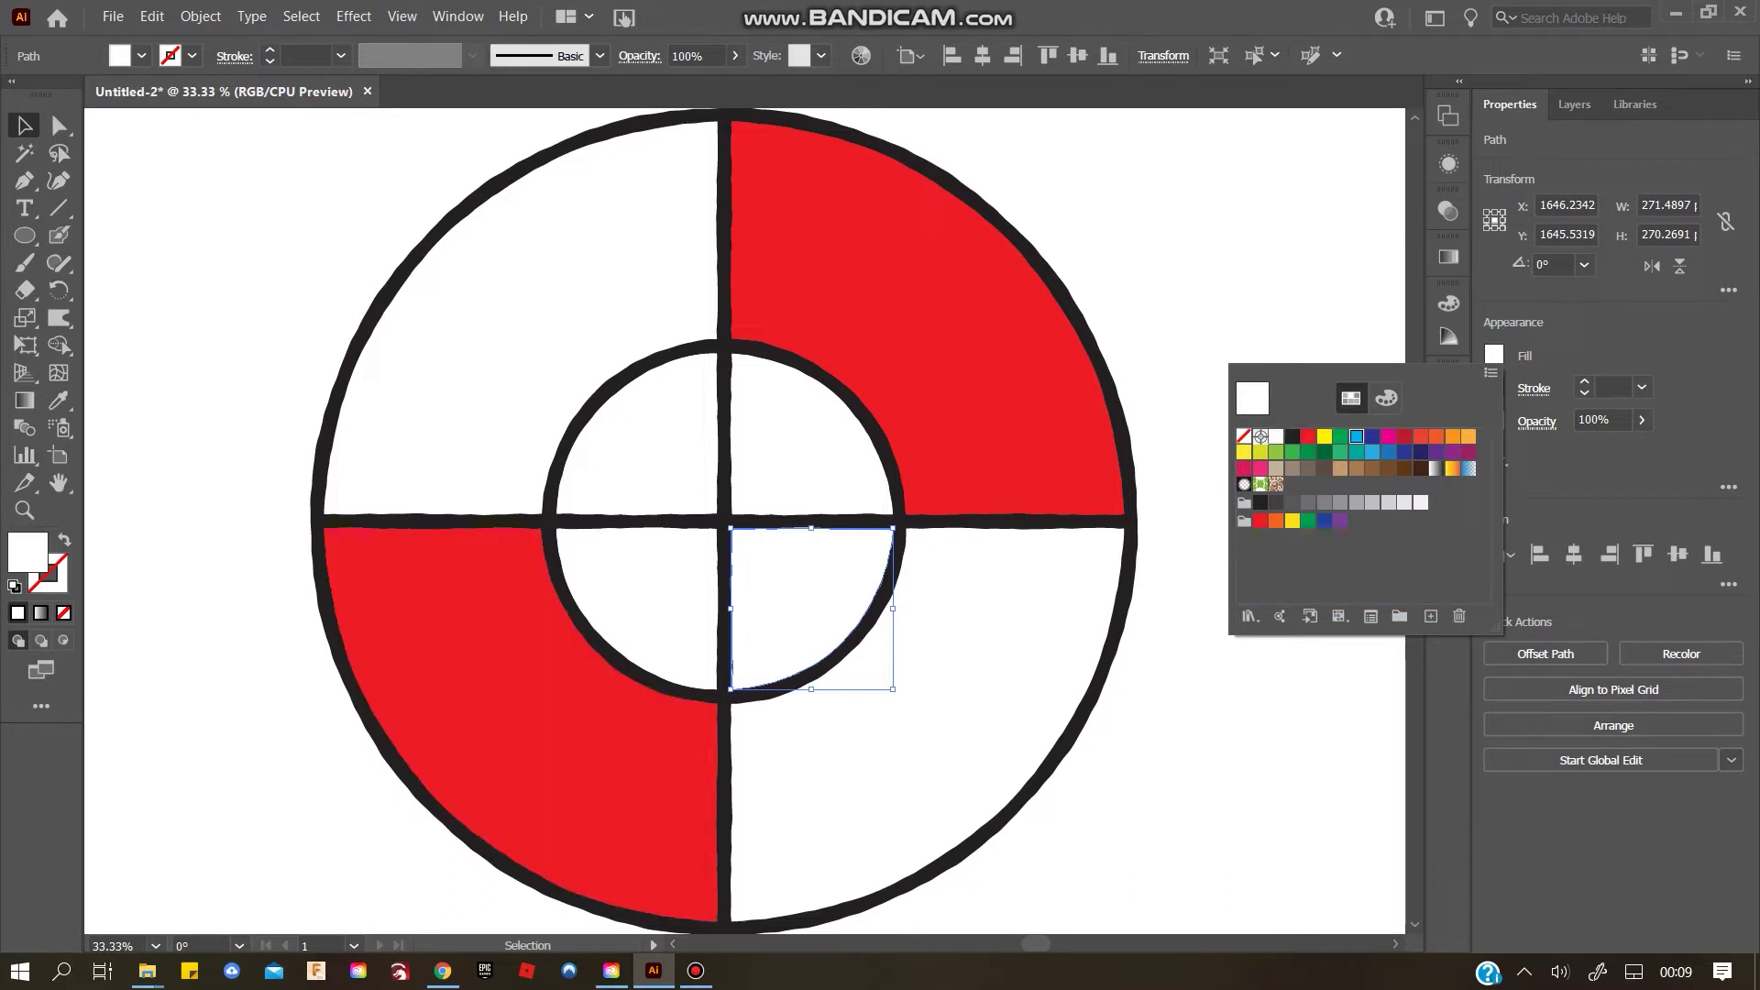
left_click(1356, 437)
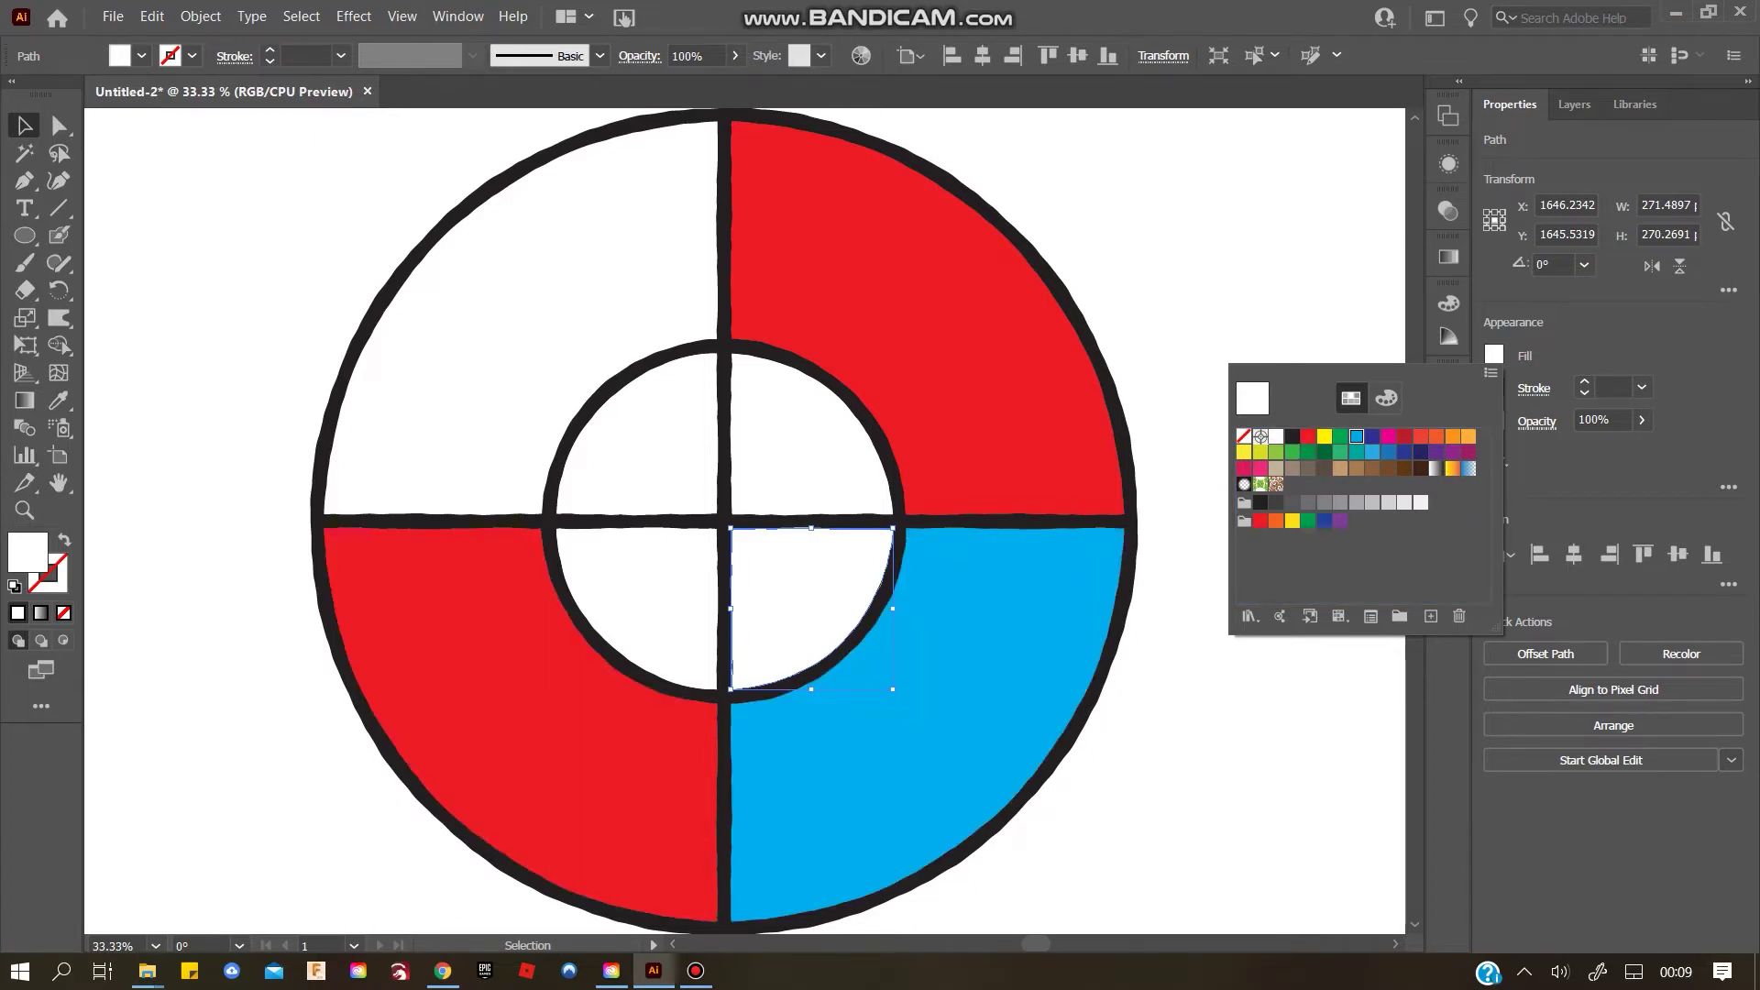
left_click(1356, 437)
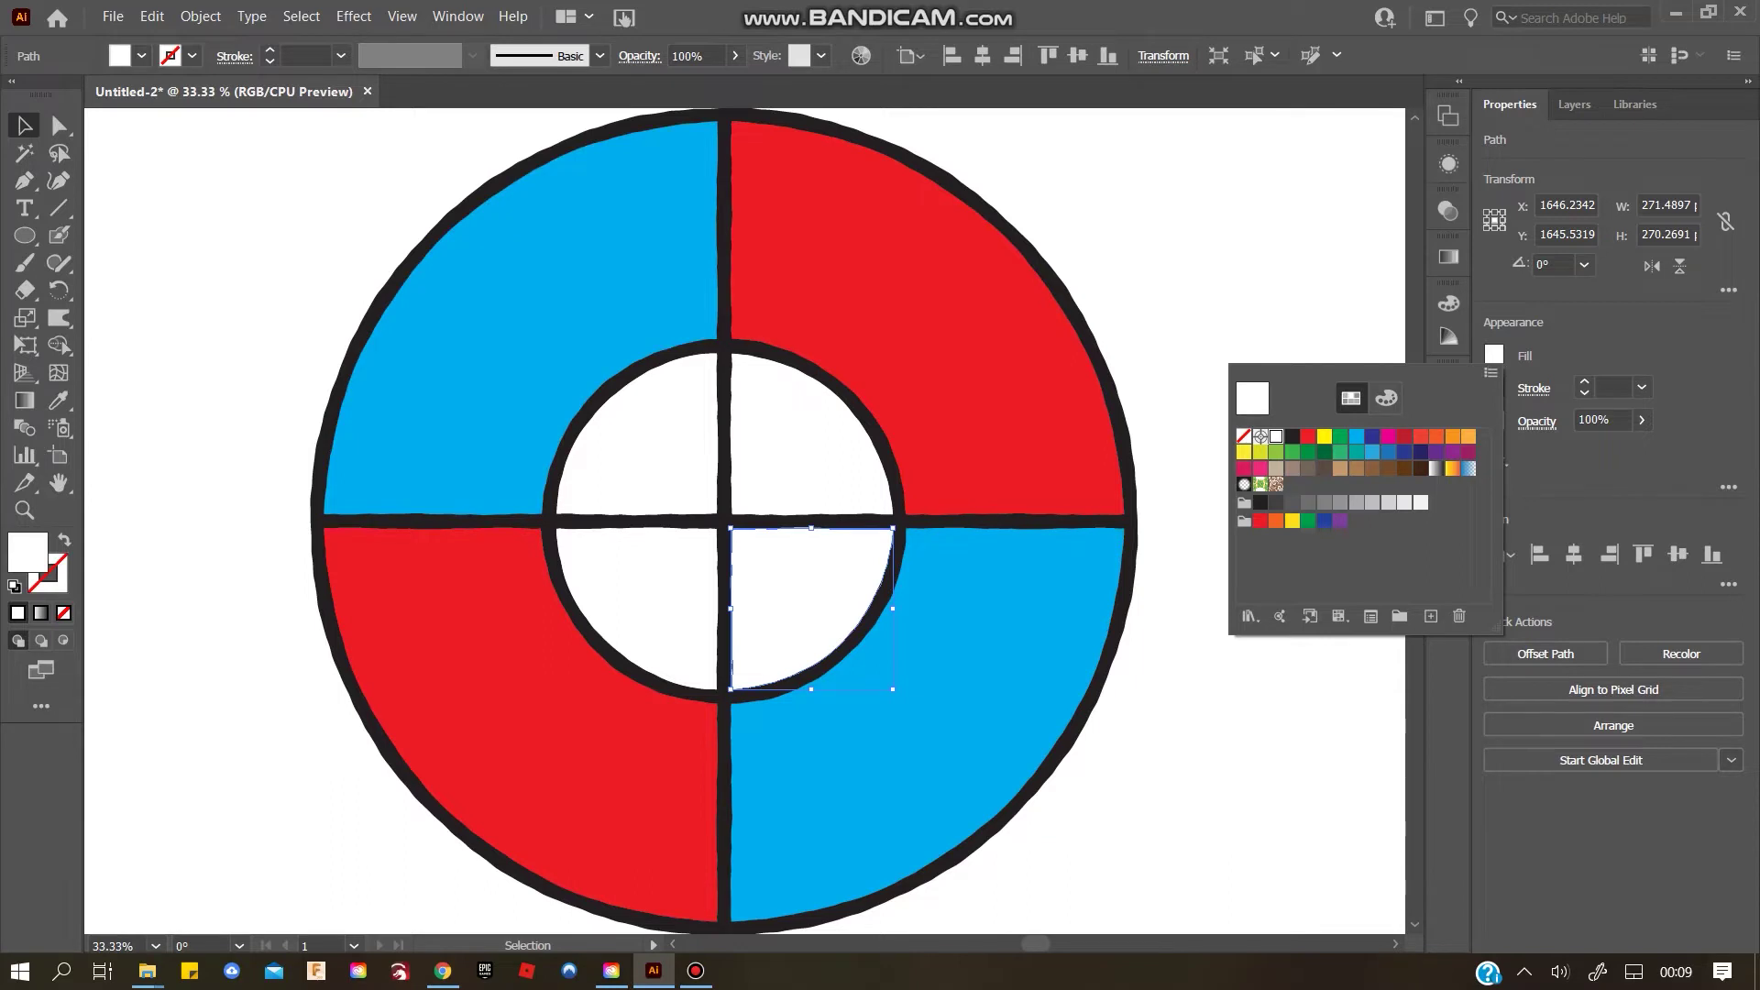
Fill the inner circle's upper-right and lower-left quarters with green, and its lower-right and upper-left quarters with yellow
left_click_drag(1340, 436, 807, 442)
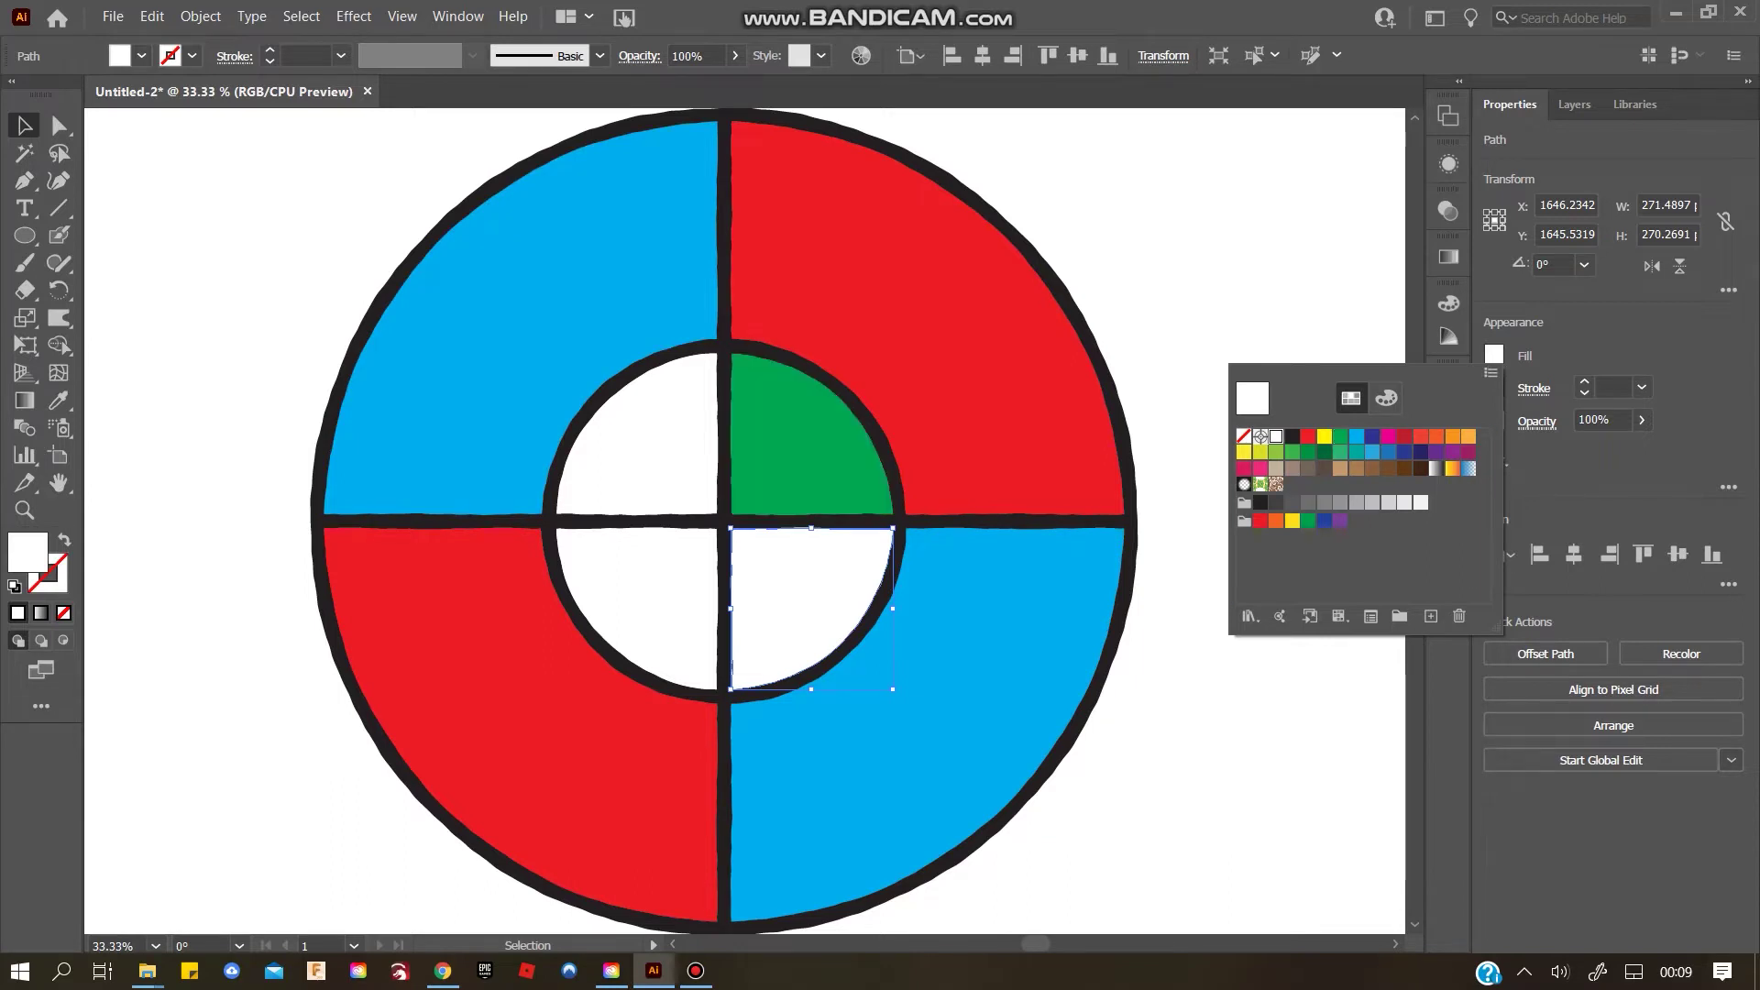
left_click_drag(1341, 437, 651, 596)
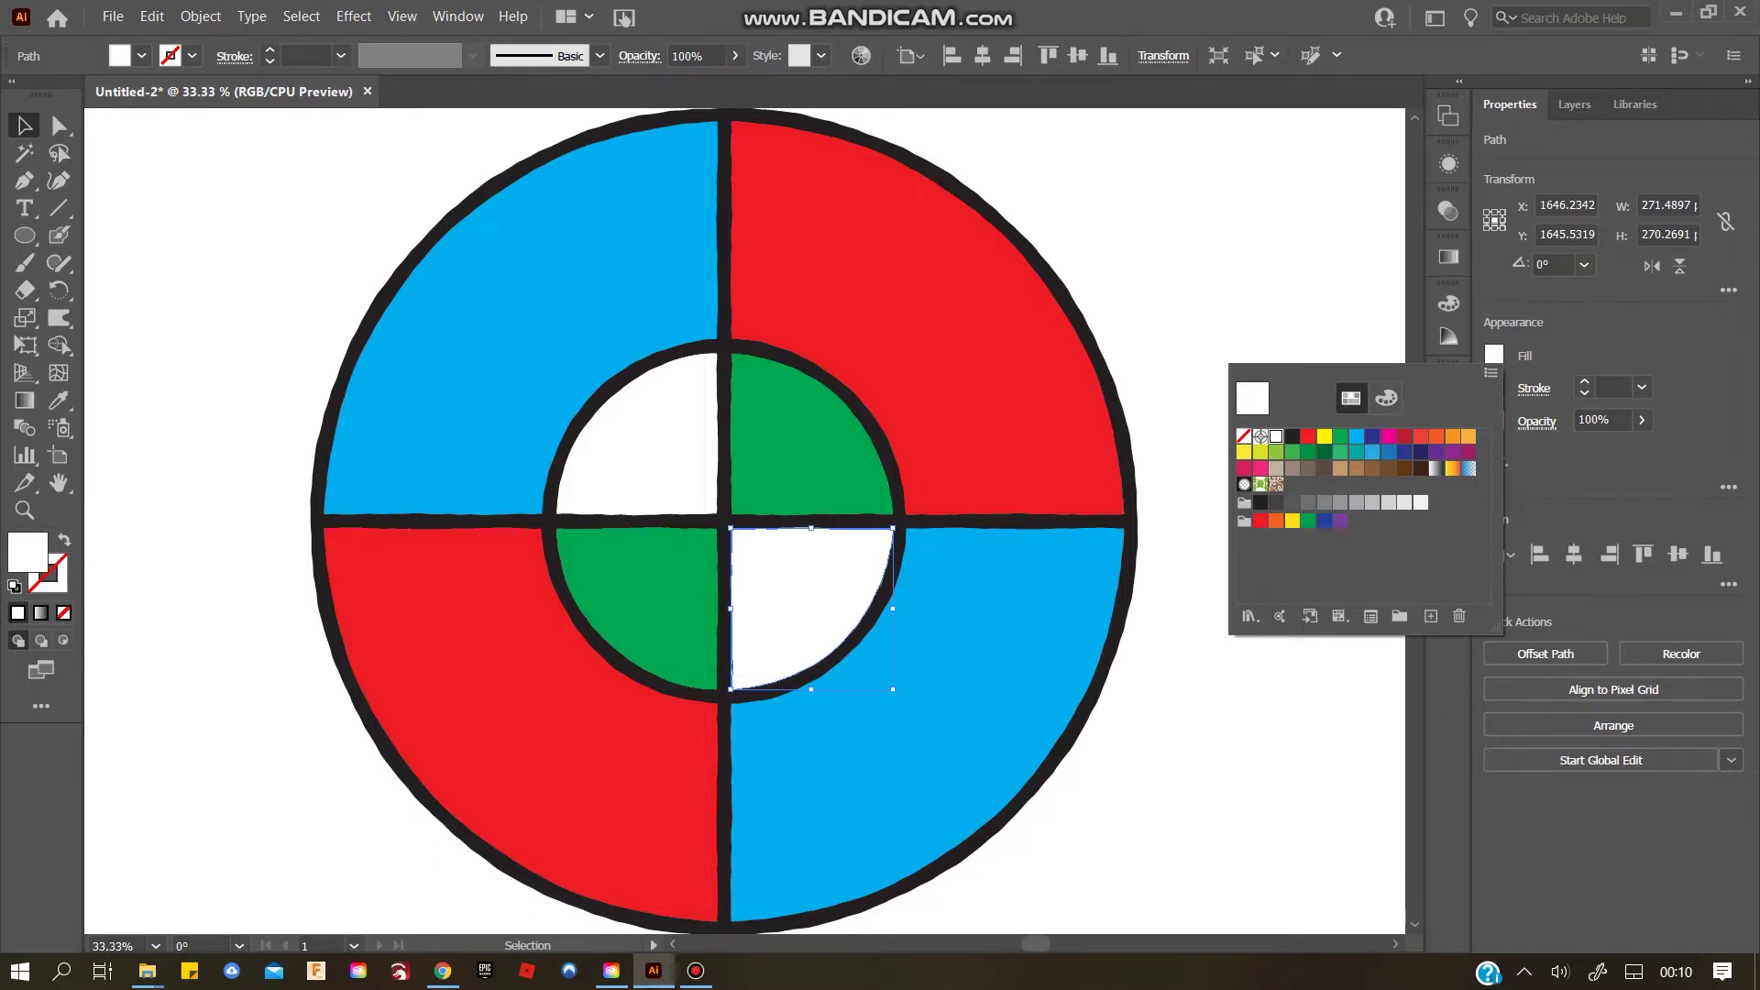
left_click_drag(1324, 436, 807, 596)
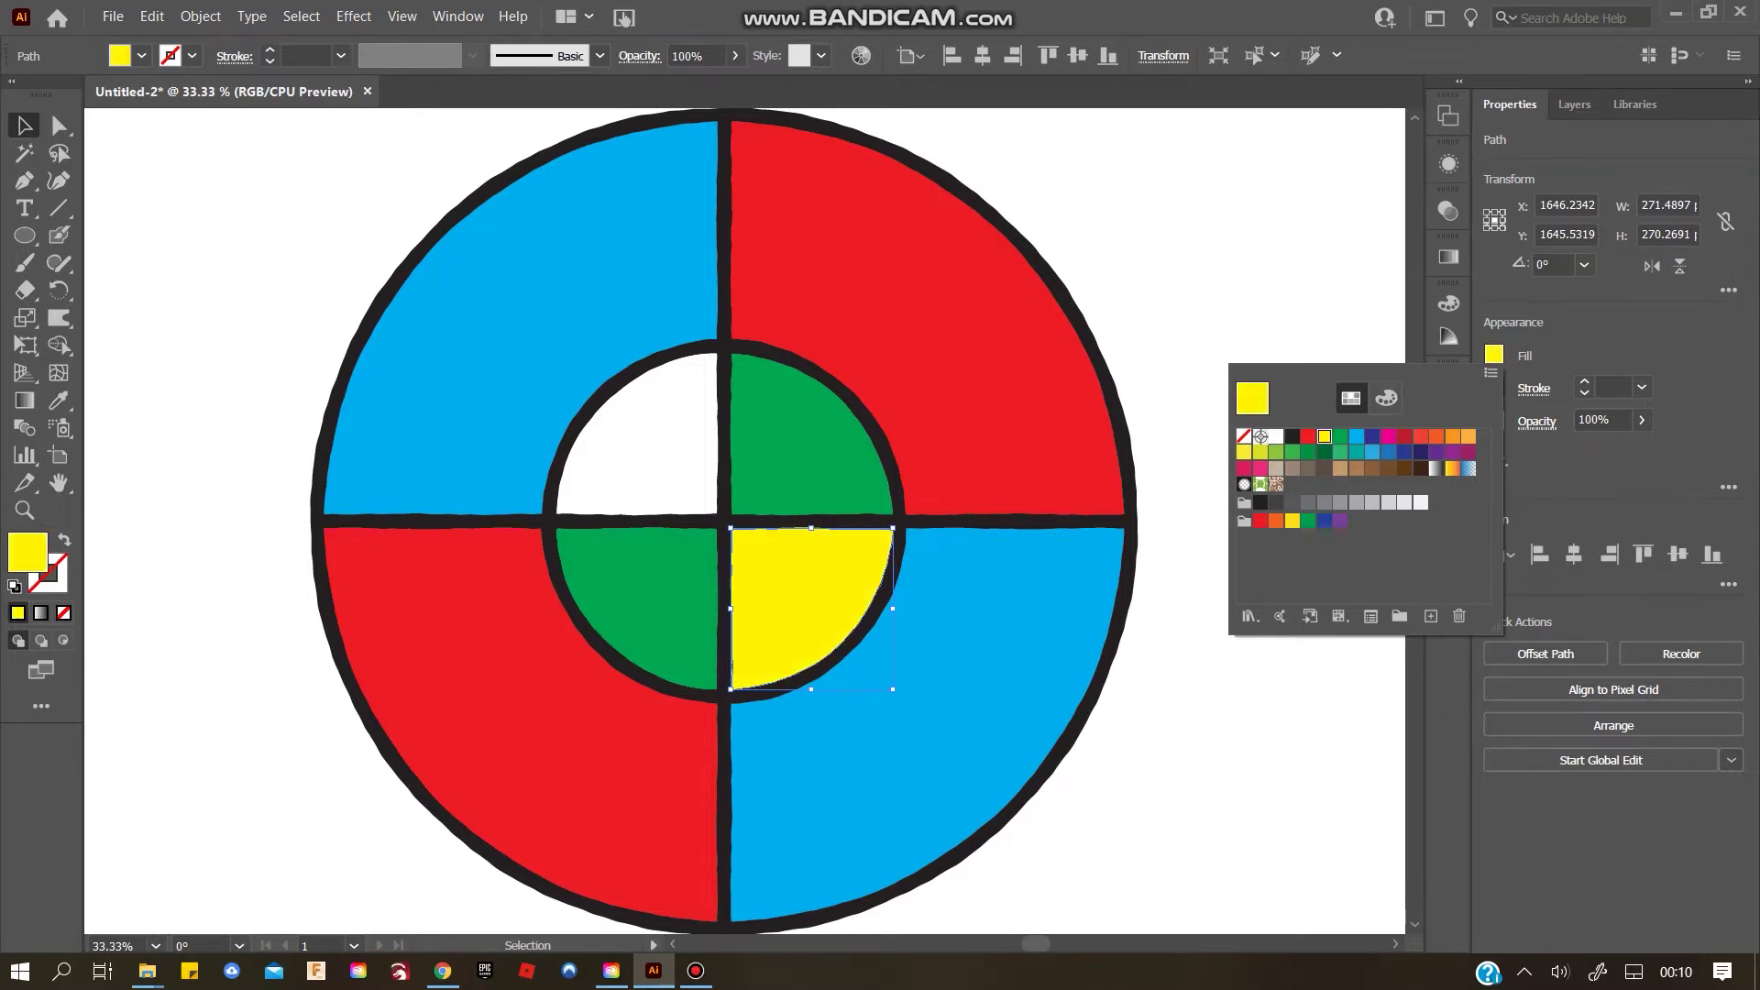
left_click_drag(1324, 437, 651, 449)
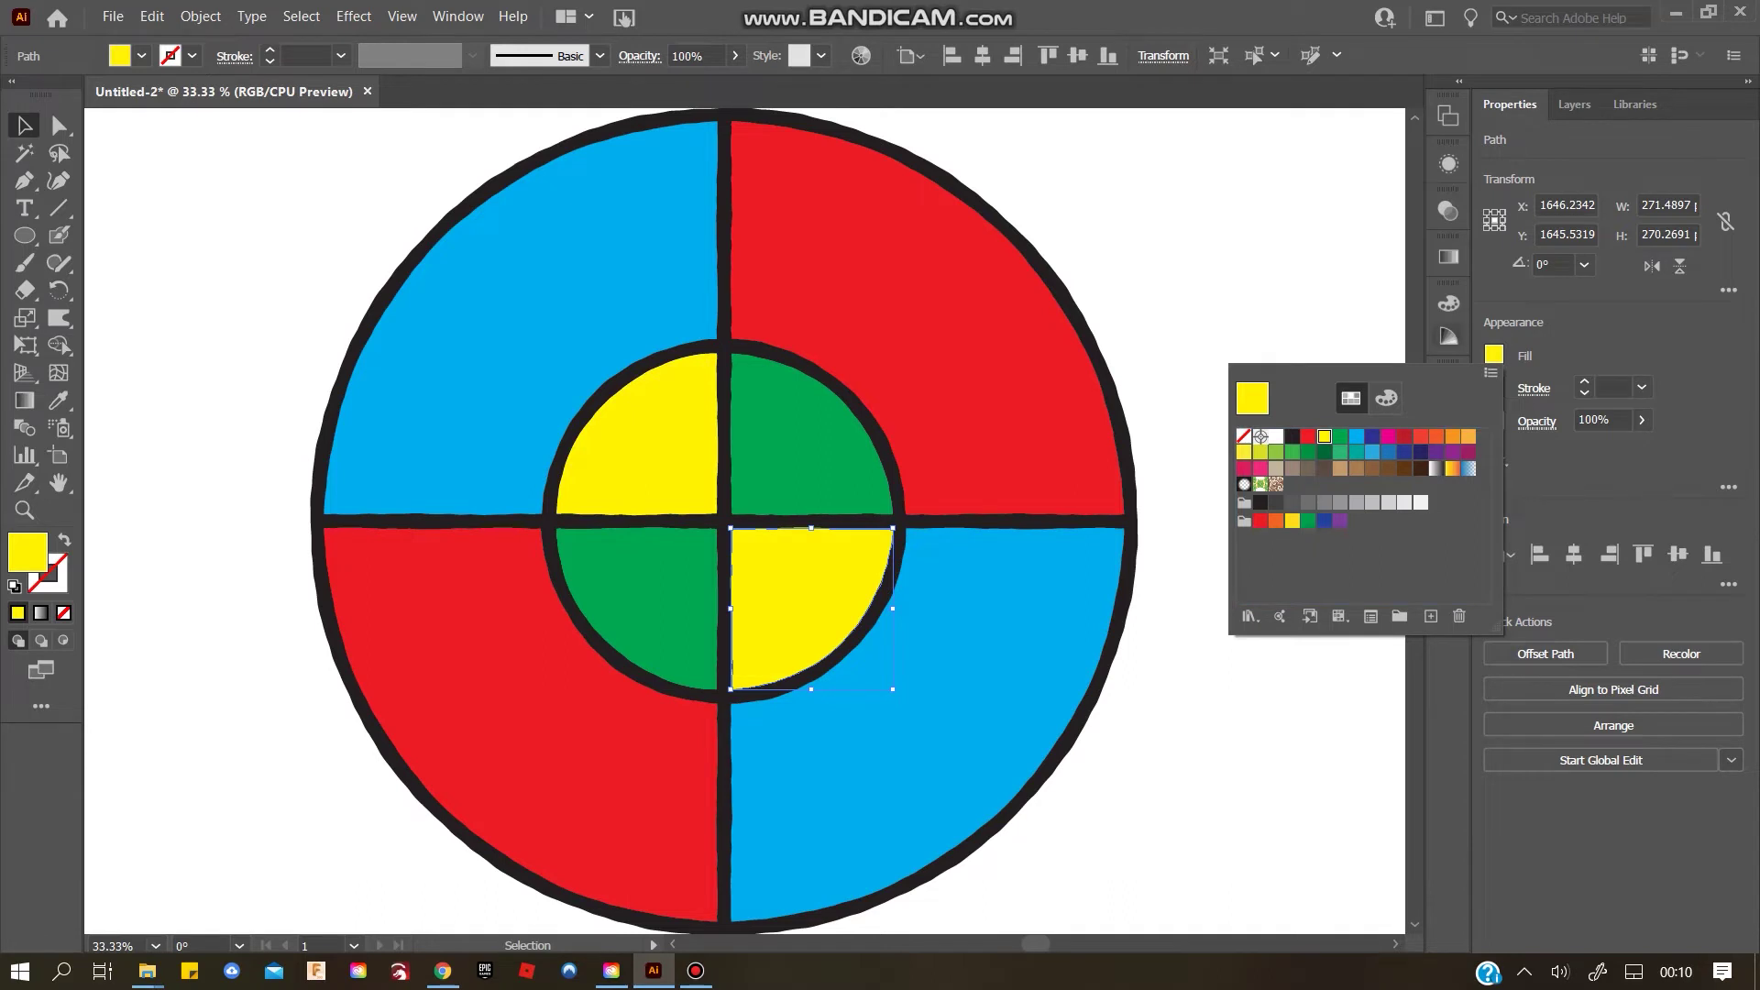
key("Escape")
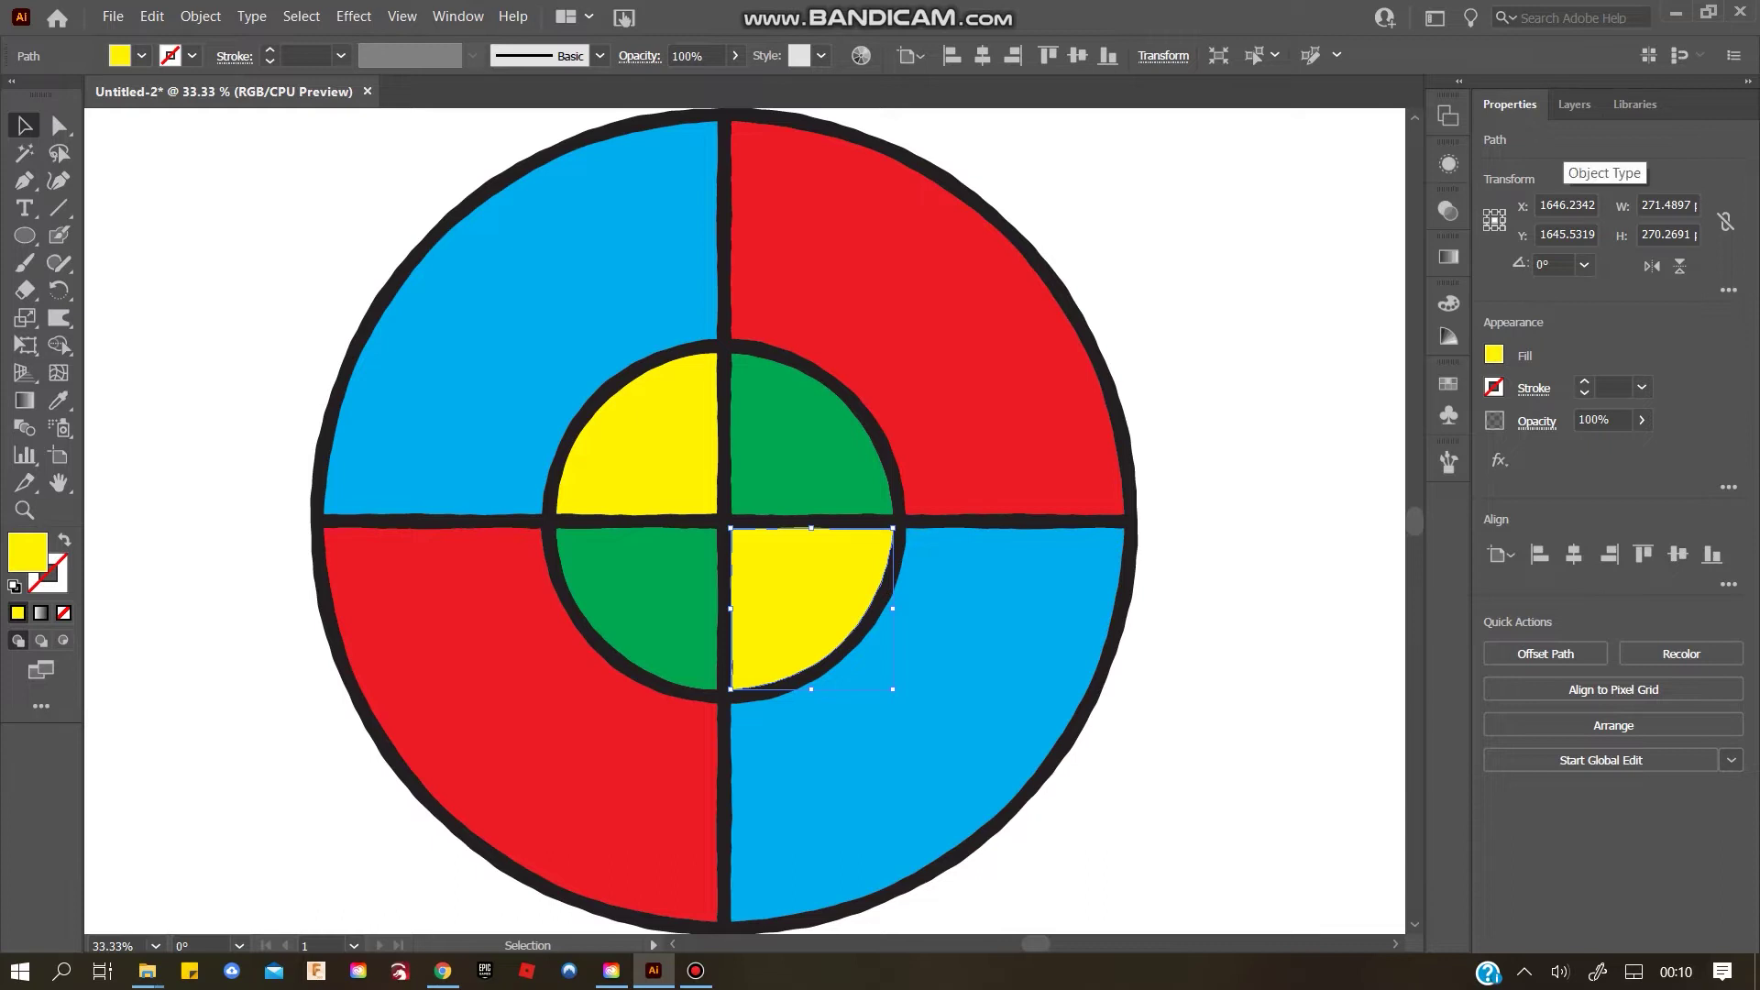
Release all the objects of Layer 1 to separate sublayers in sequence
key("ctrl+minus")
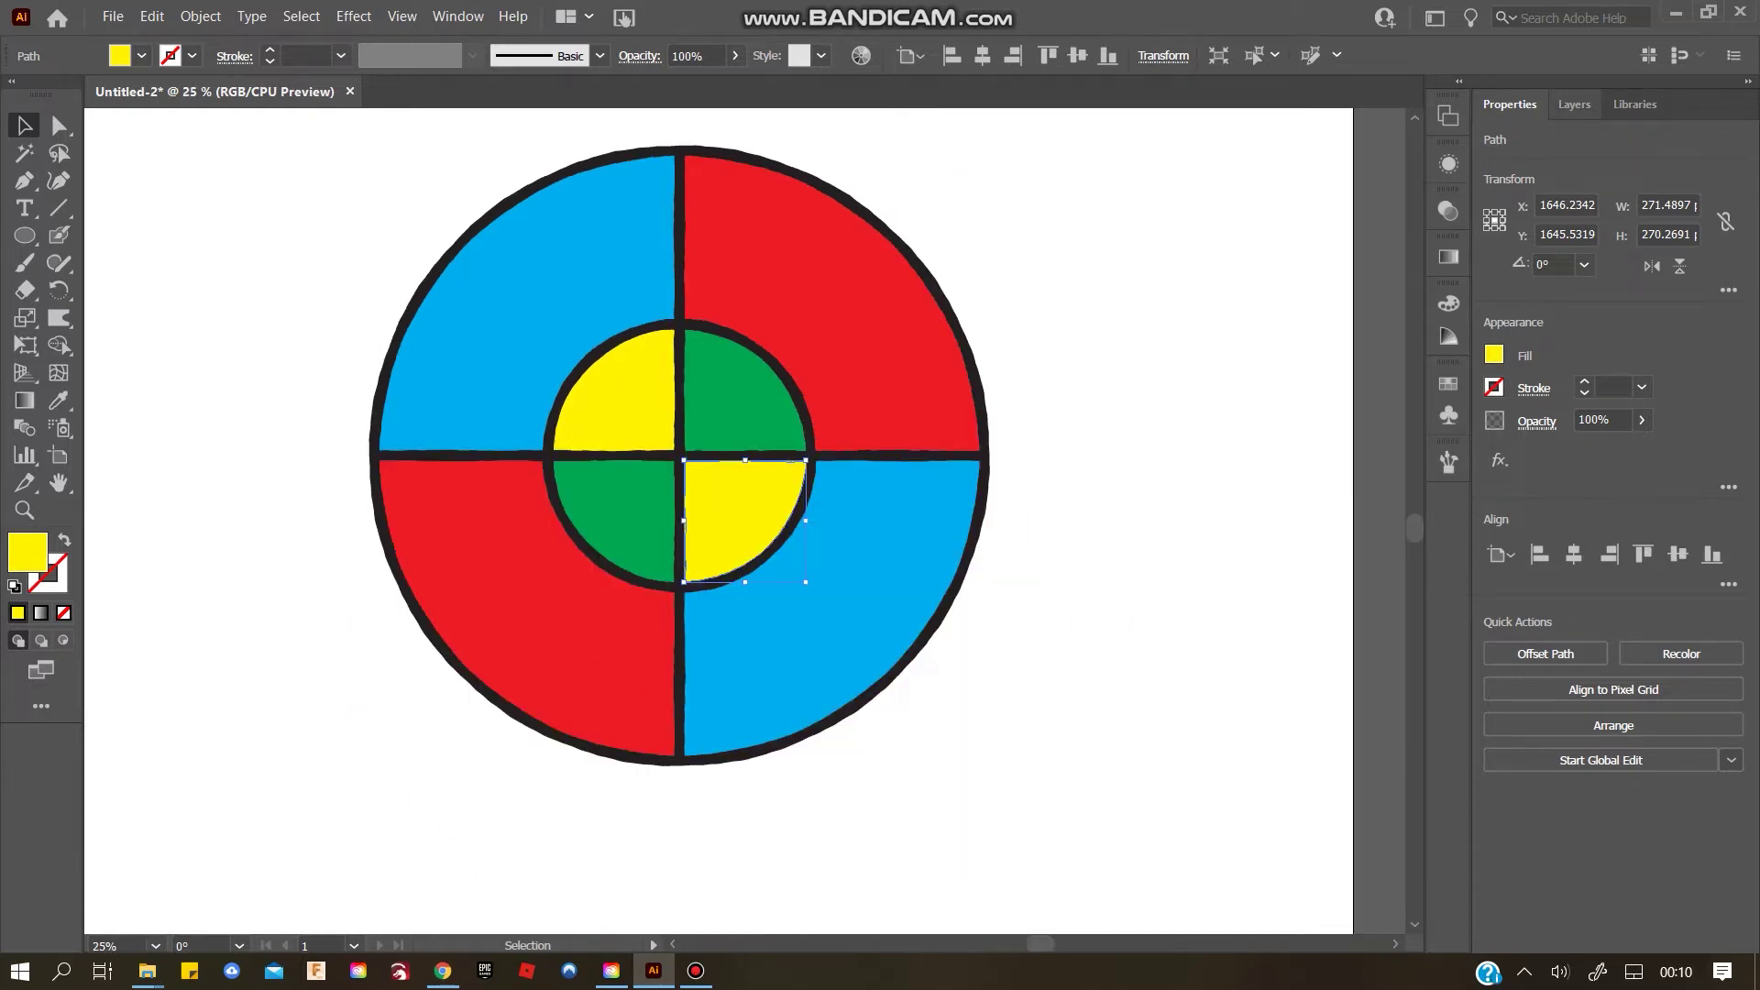
left_click(1574, 103)
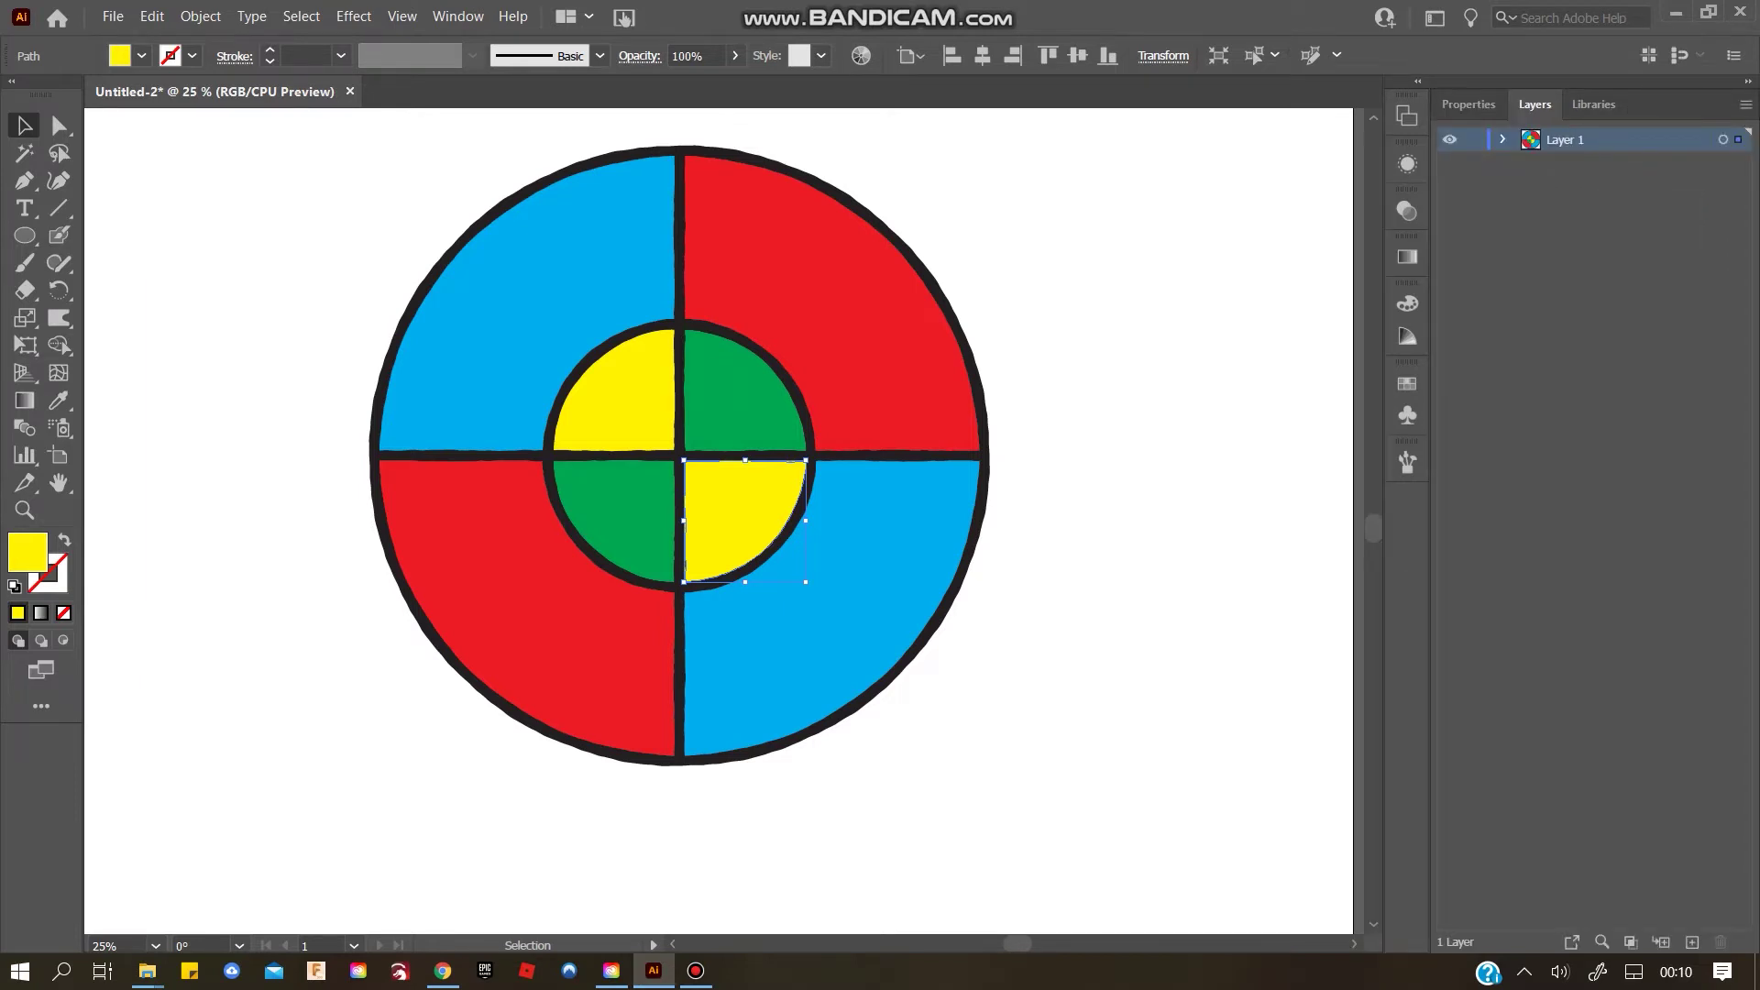
left_click(1502, 139)
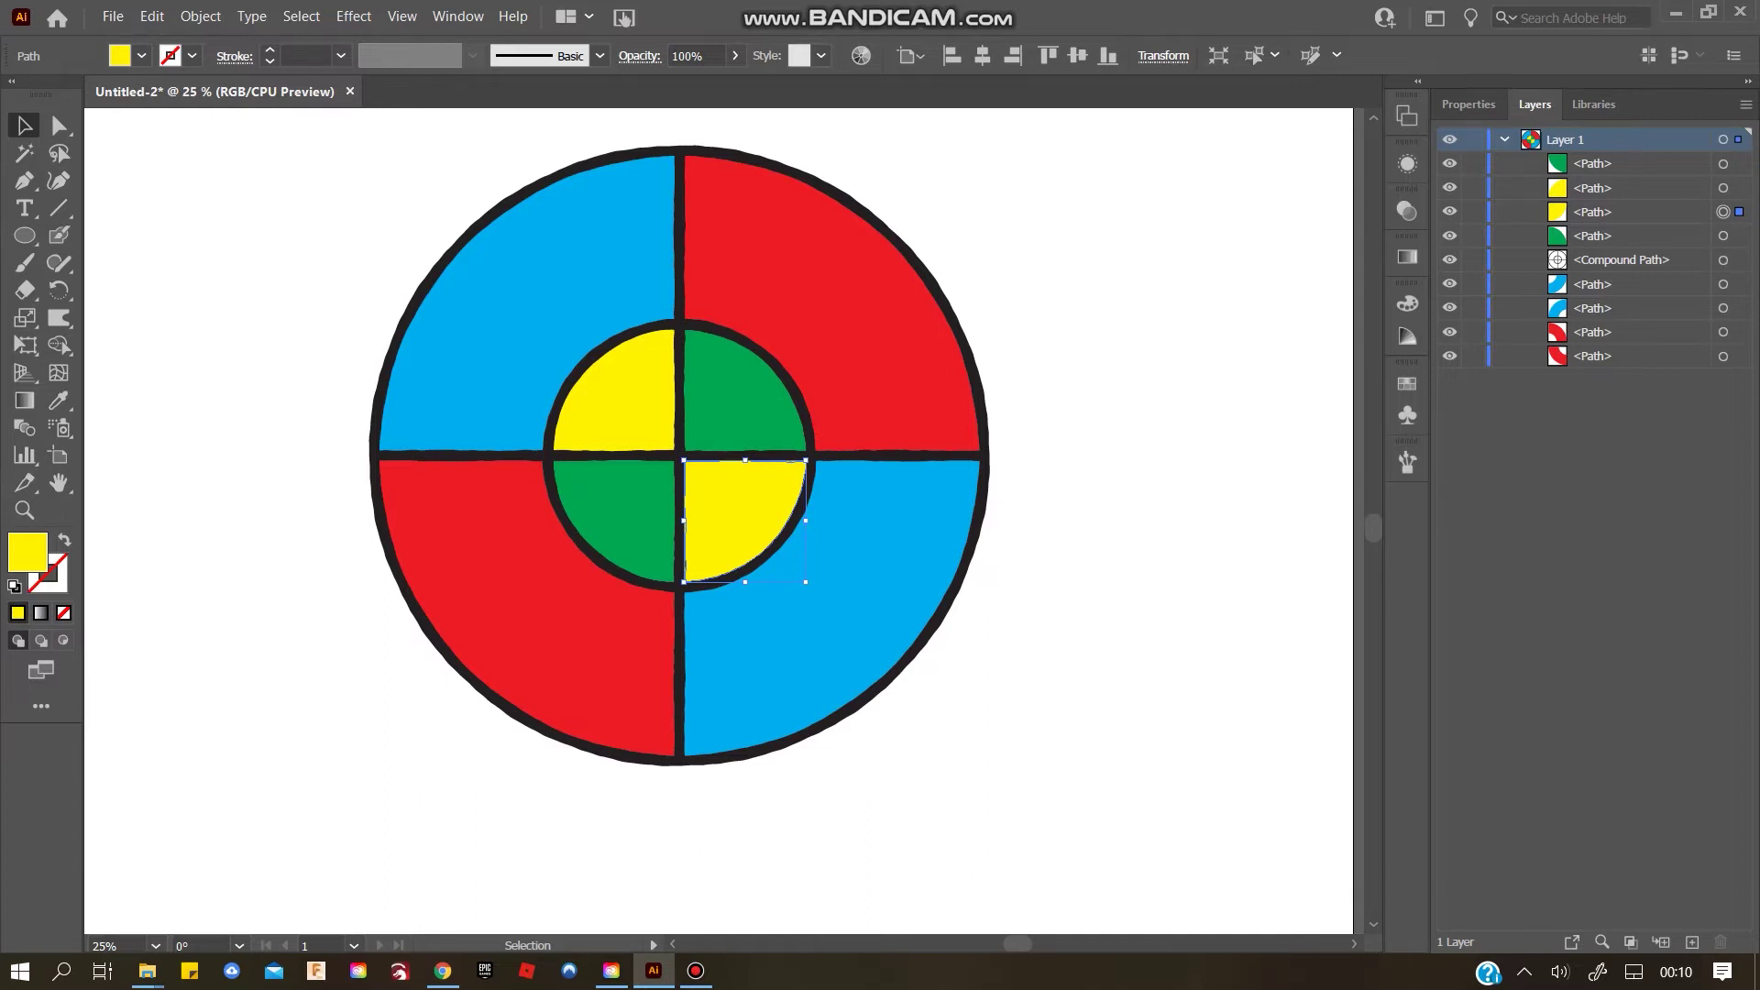
key("ctrl+shift+a")
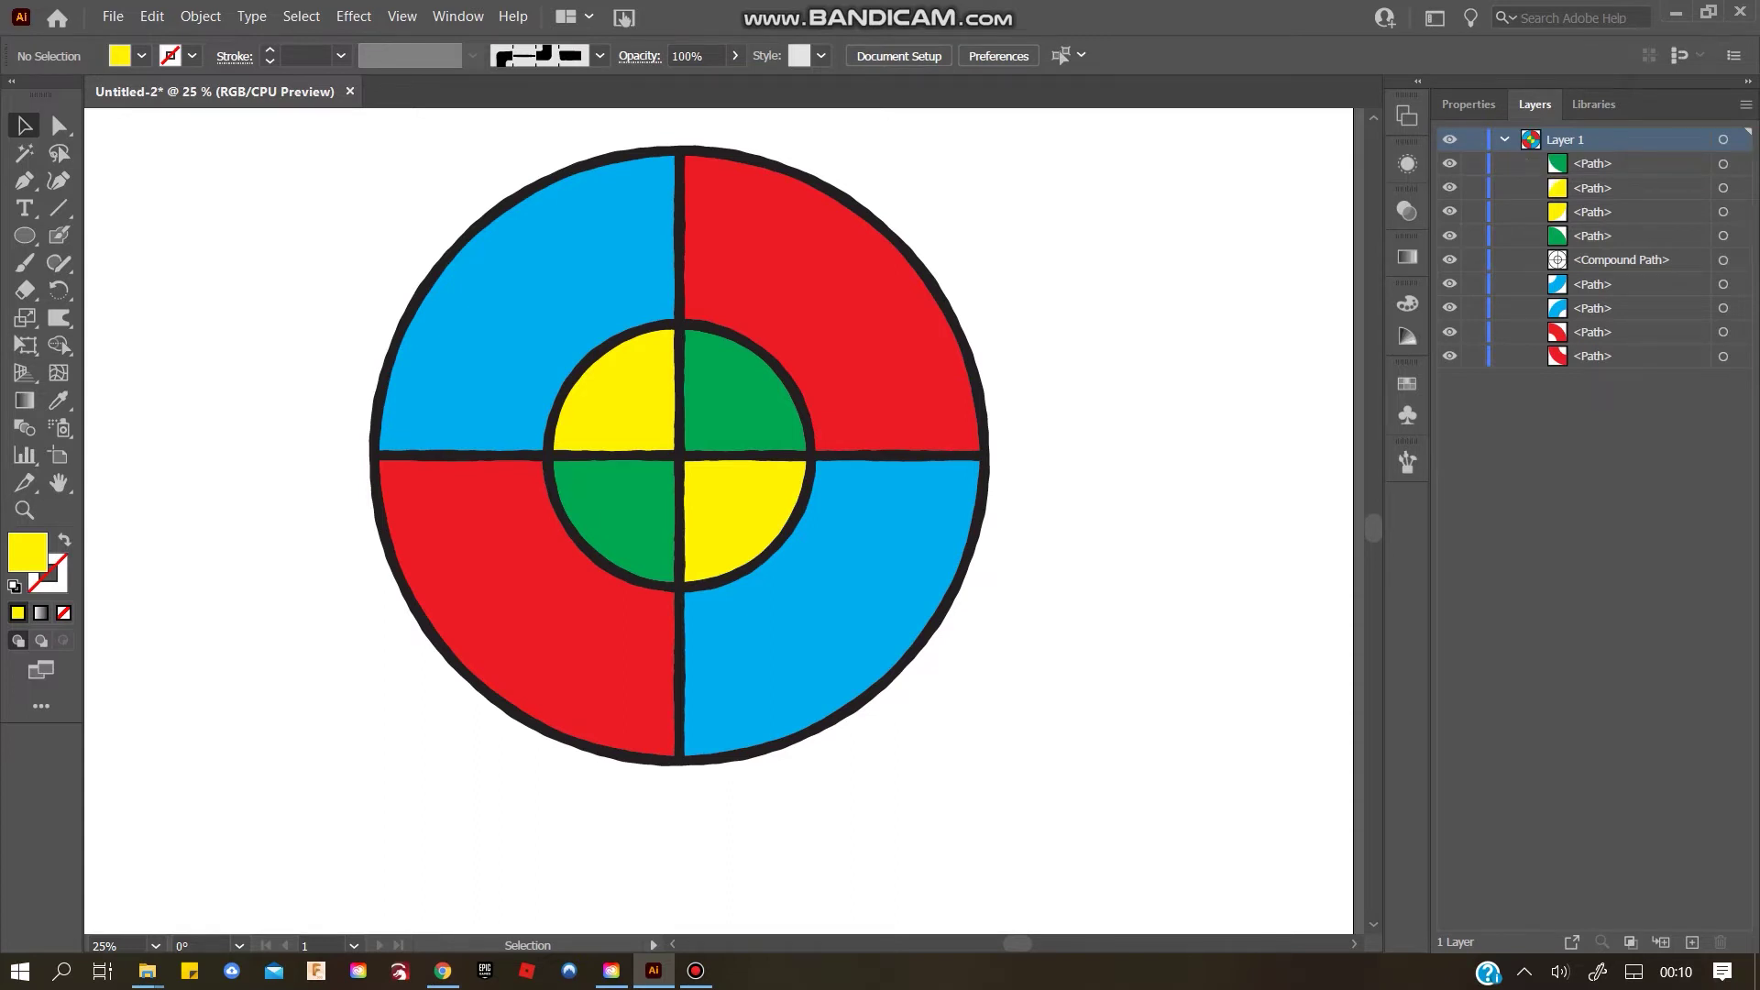
left_click(1723, 139)
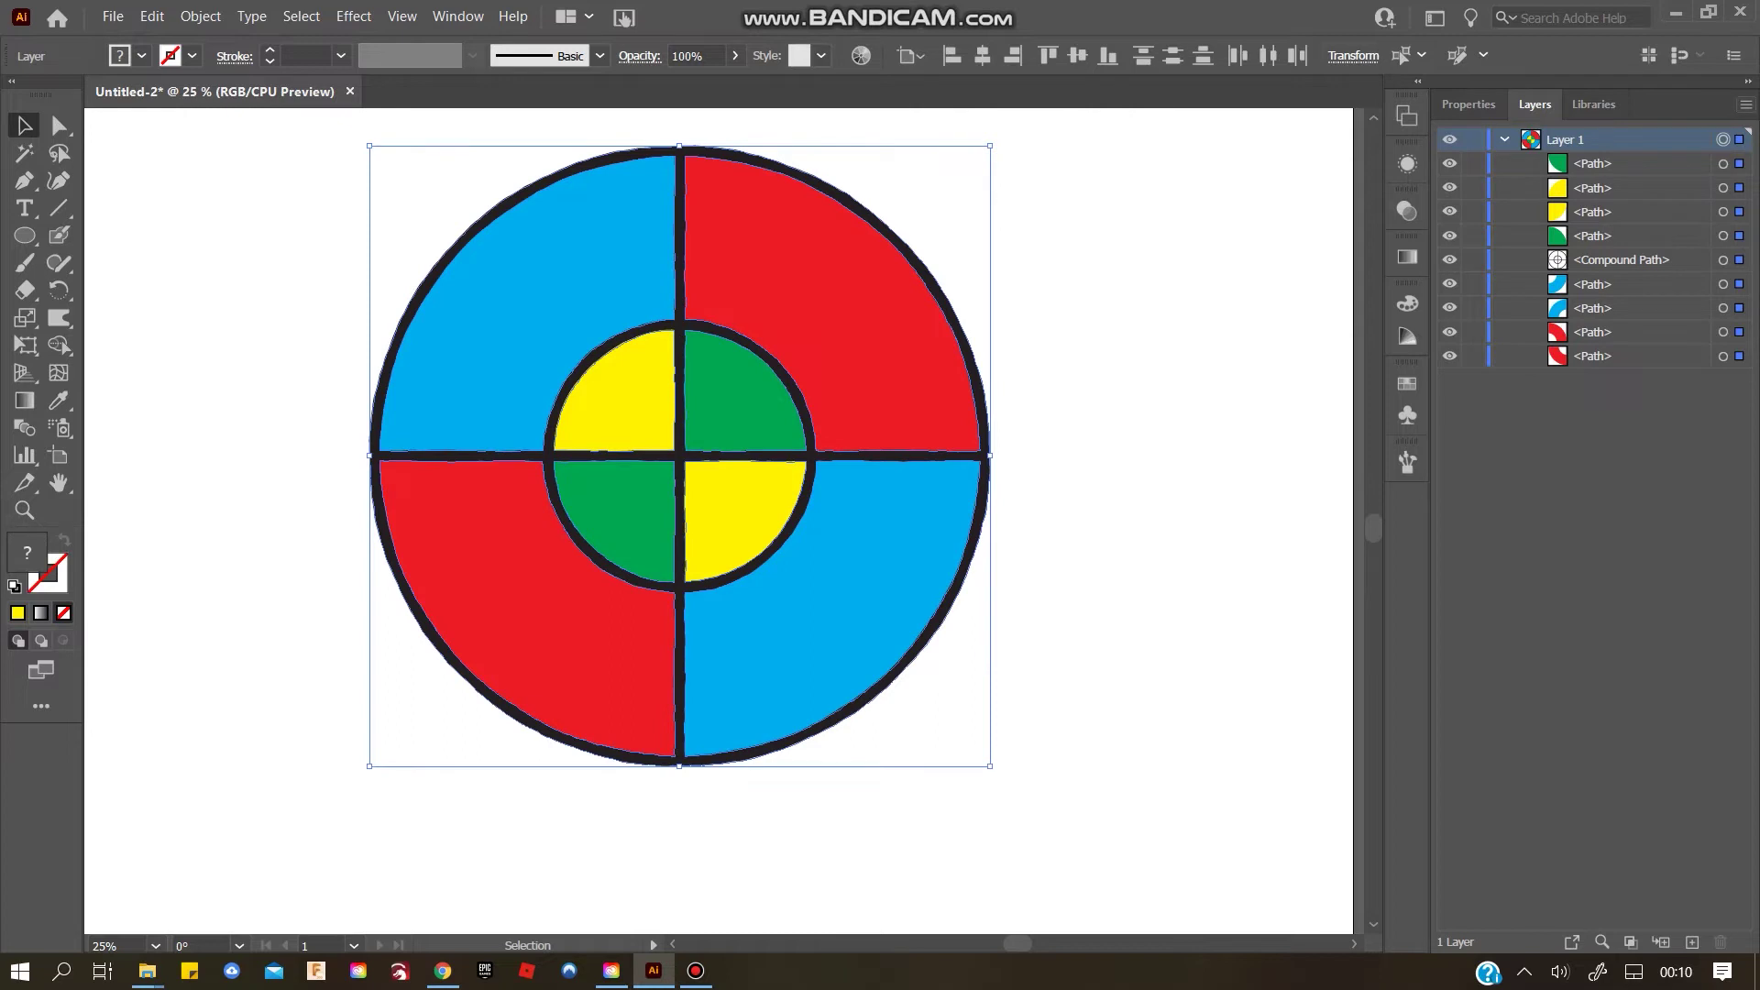
left_click(1747, 105)
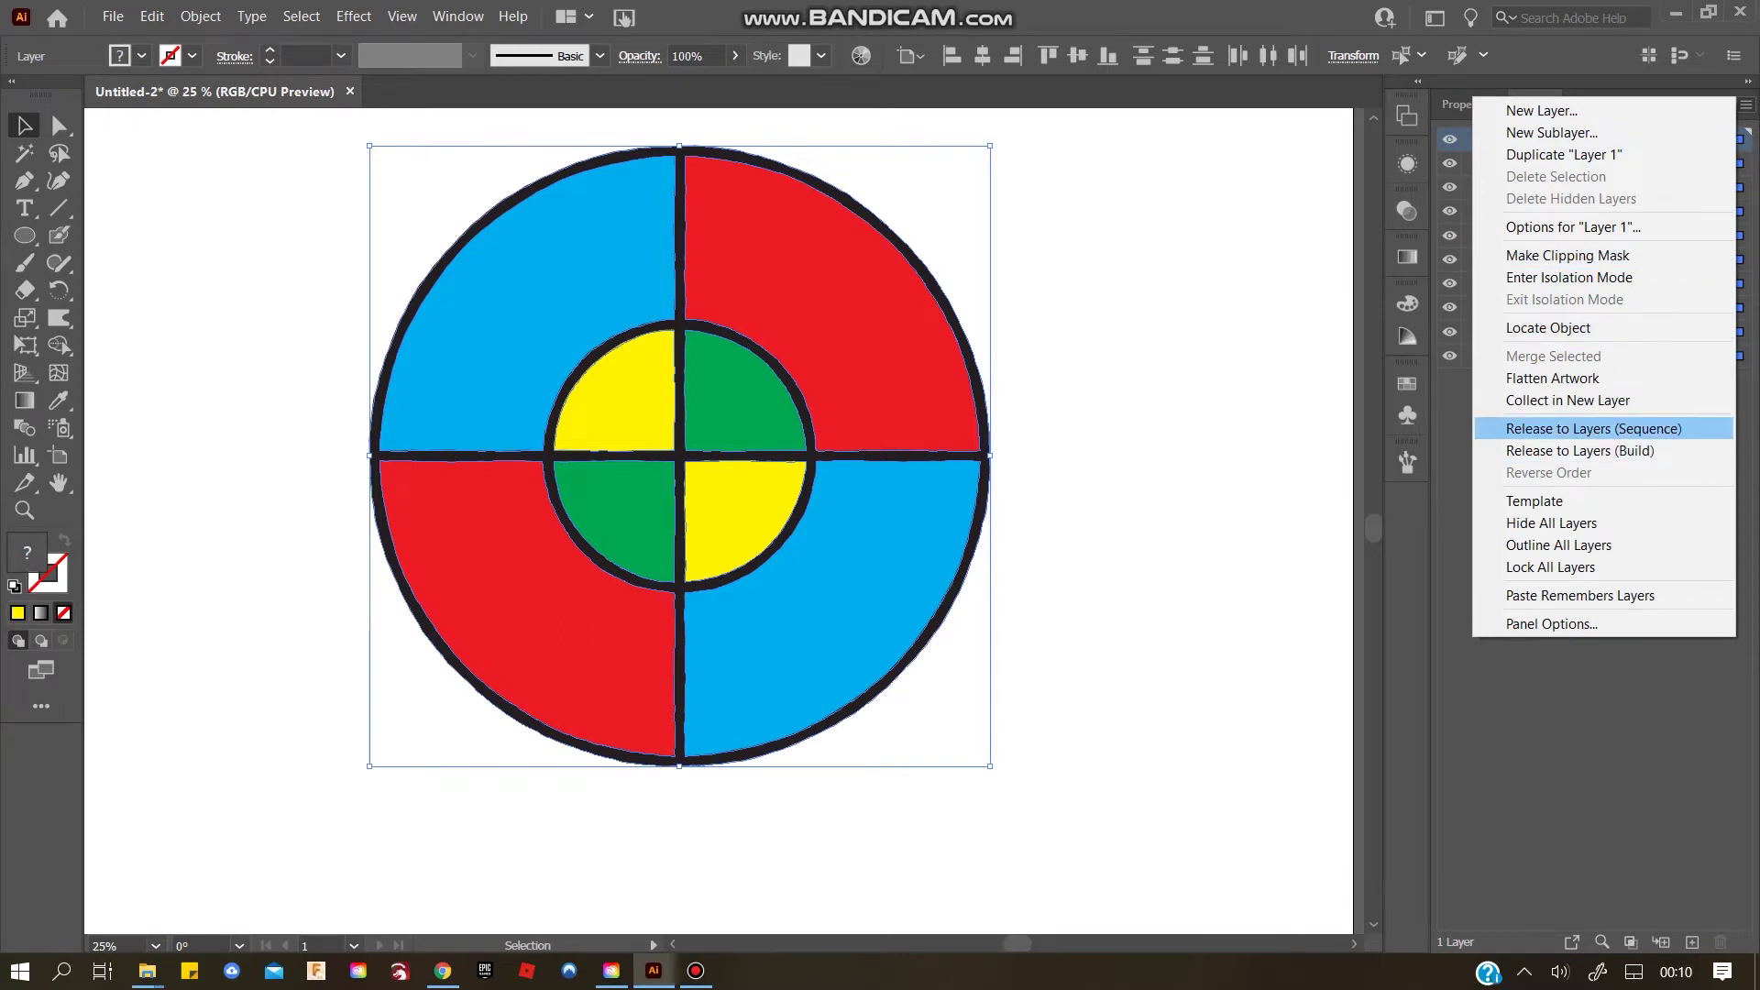
left_click(1593, 428)
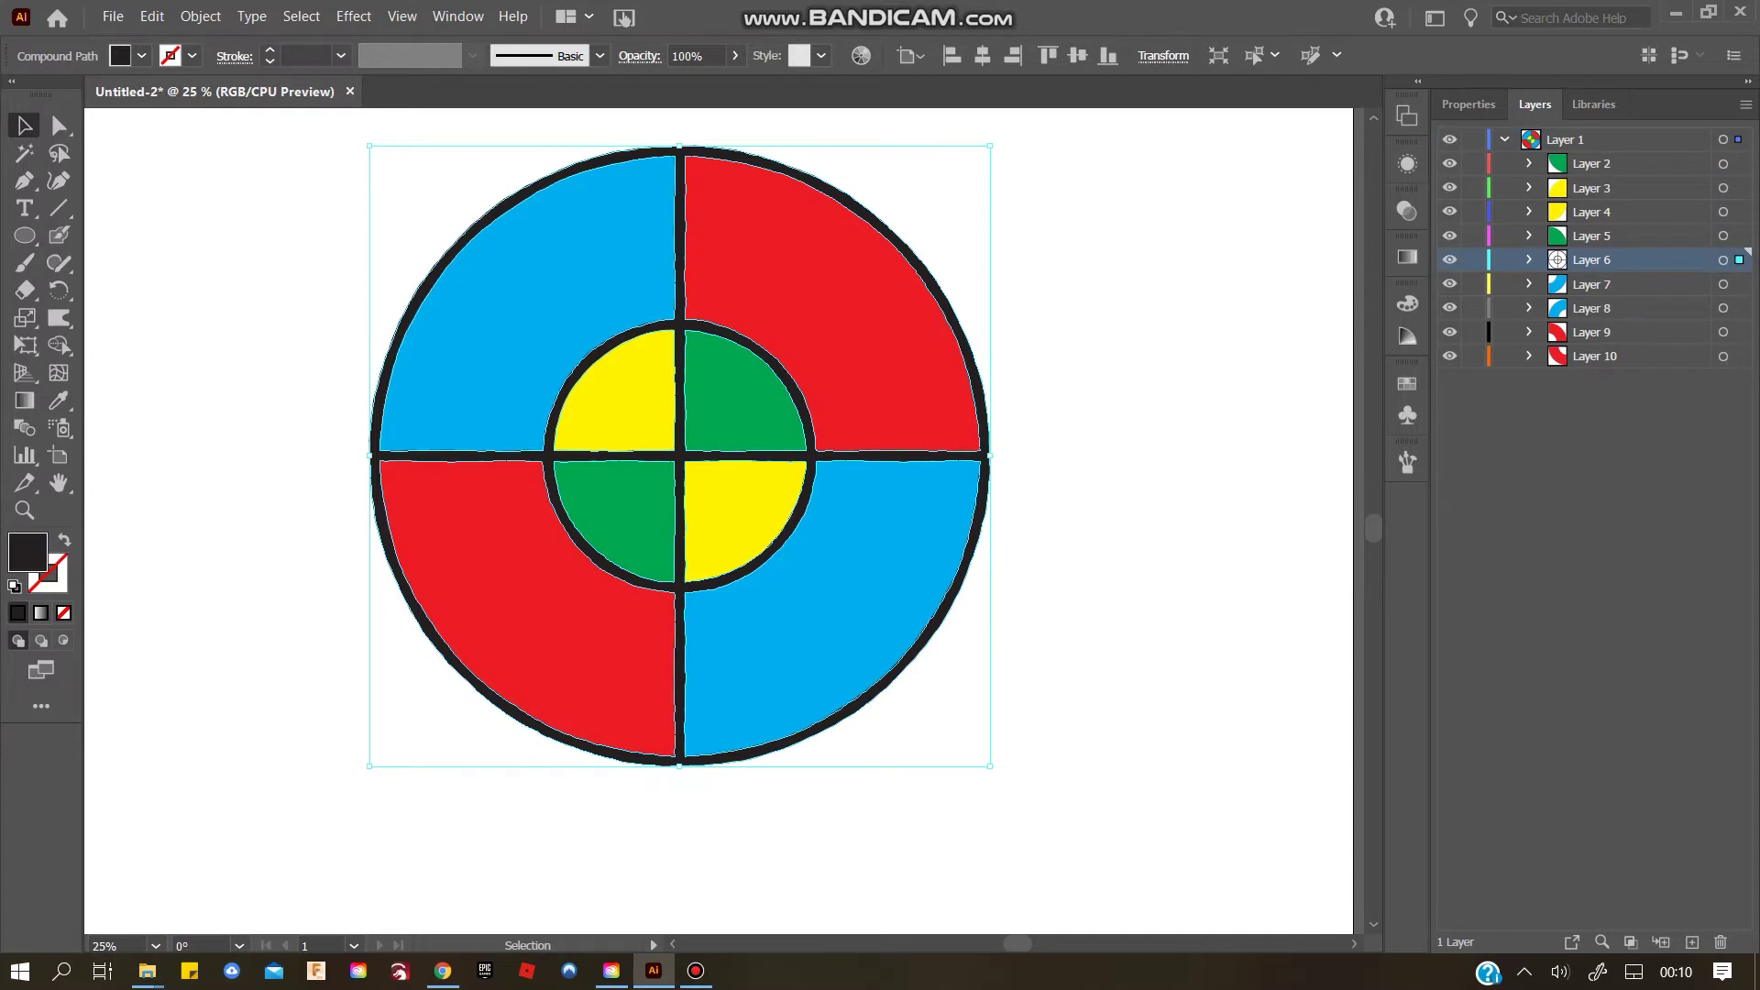
left_click(1615, 164)
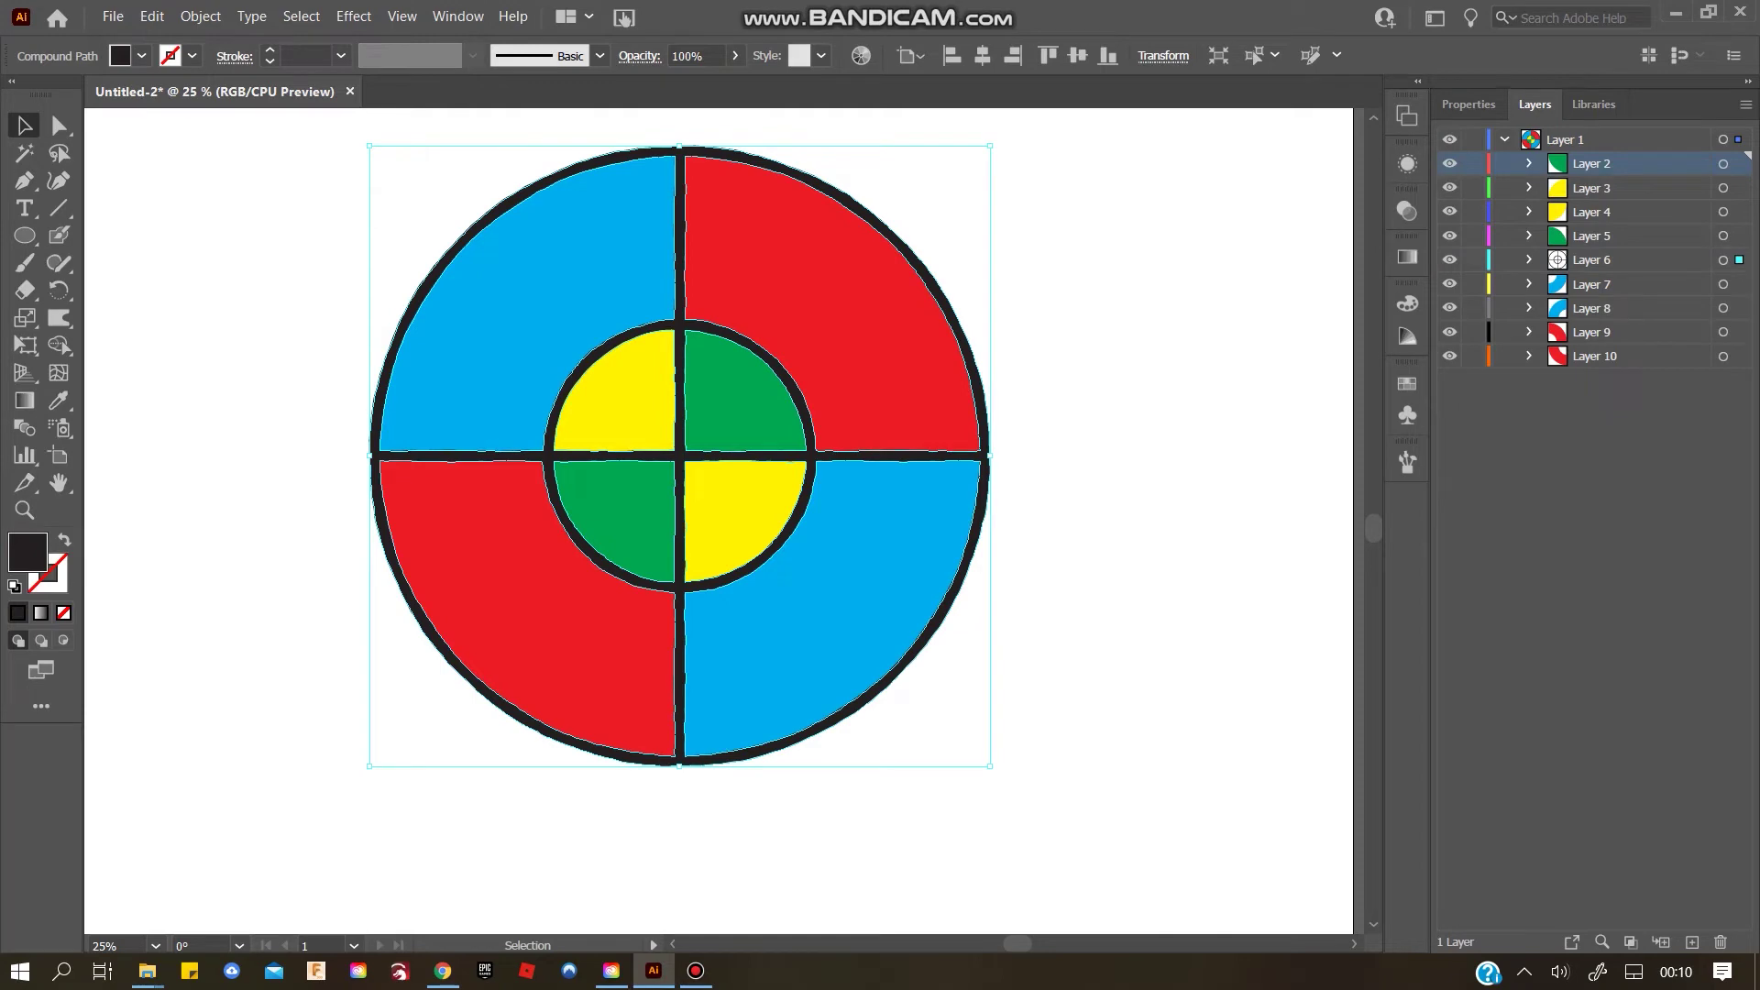
left_click(1621, 357, "shift")
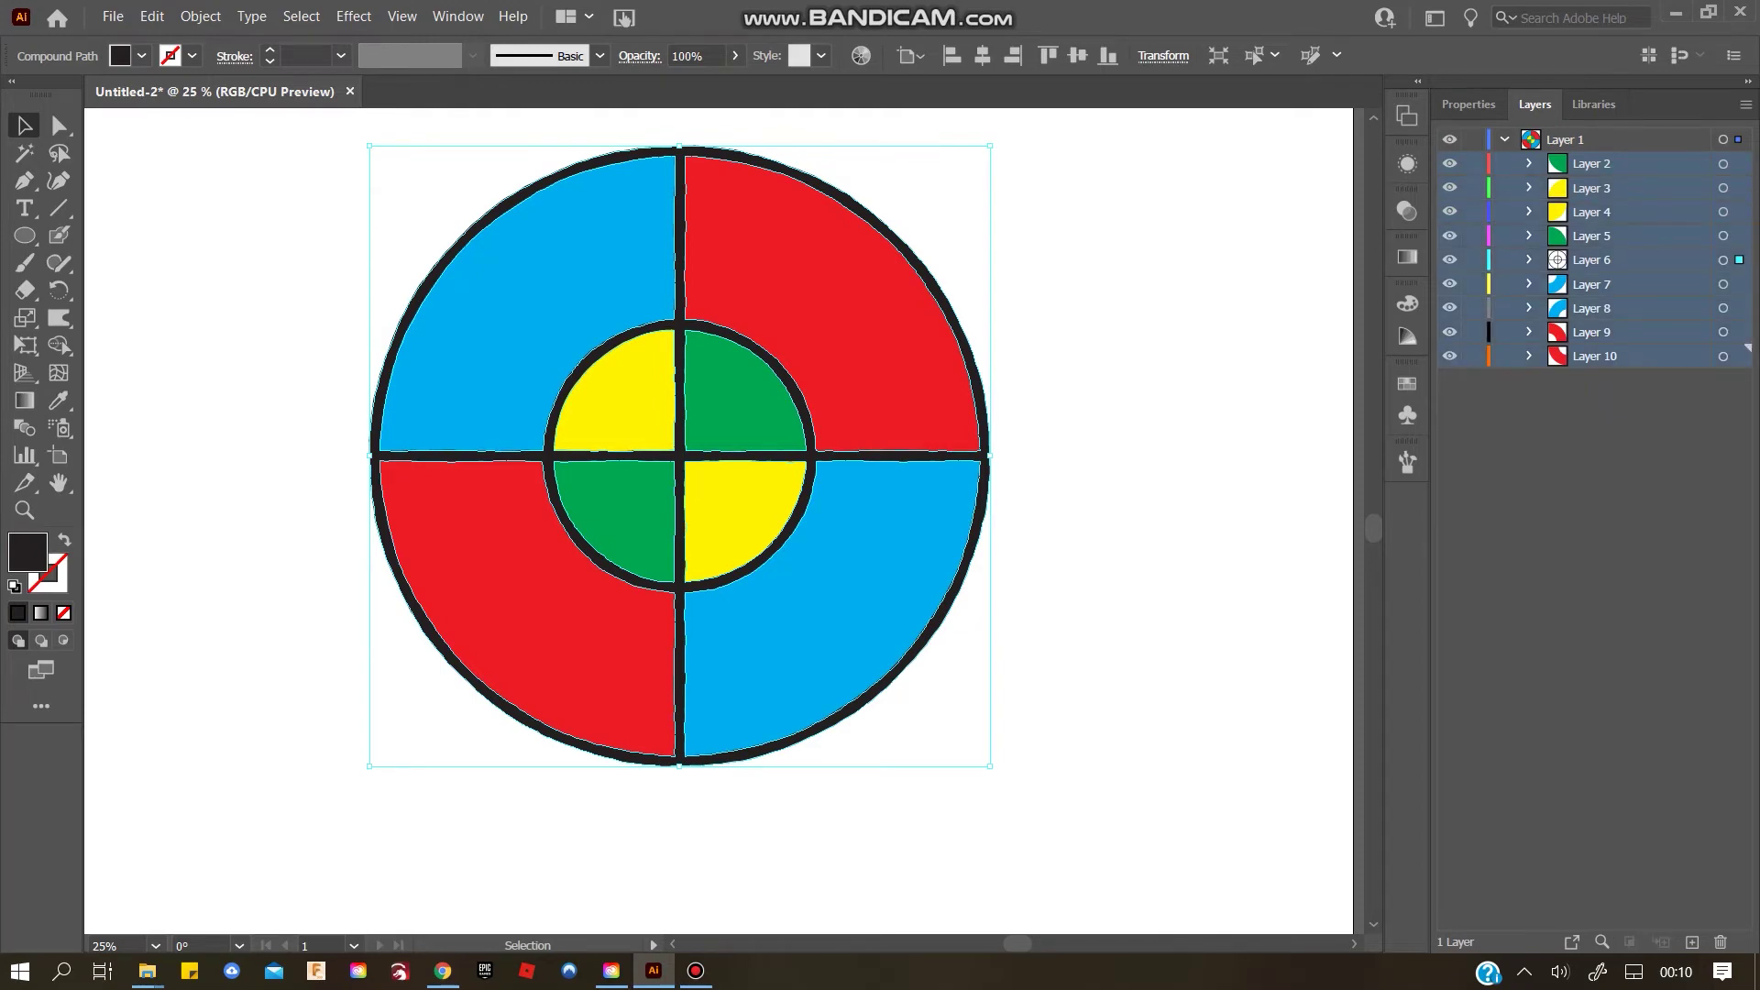
left_click_drag(1615, 164, 1615, 151)
left_click_drag(1748, 155, 1748, 156)
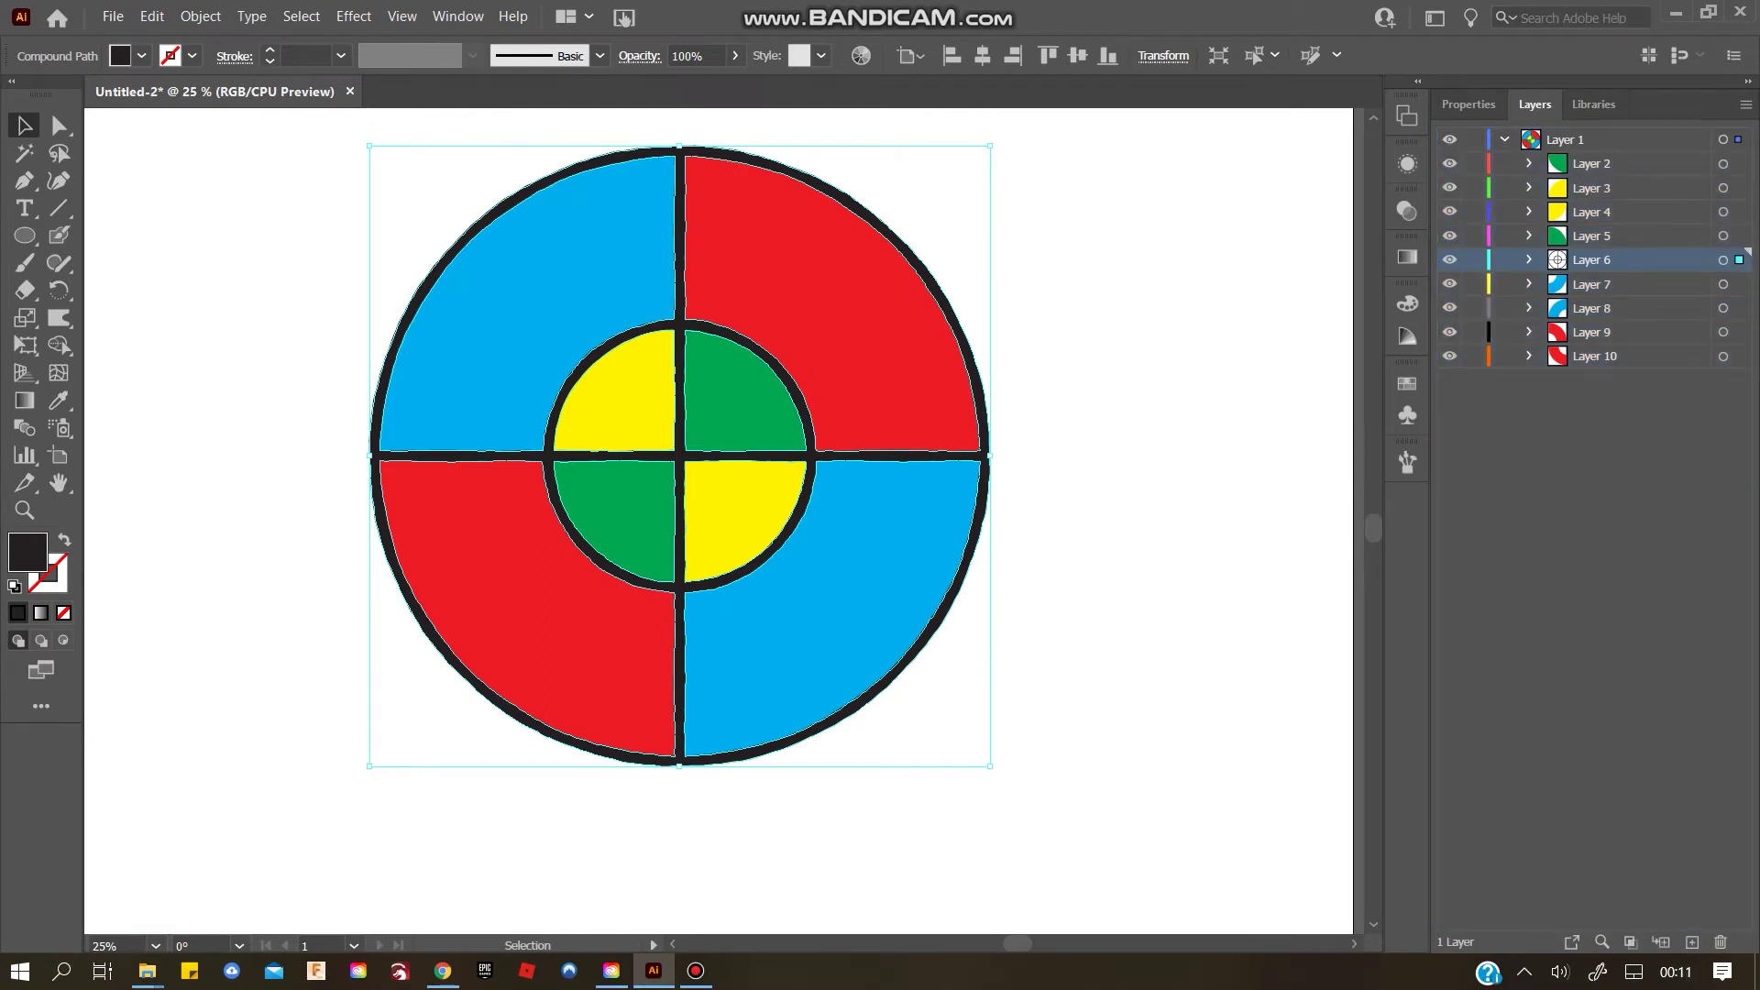
Move Layers 2 through 10 out of Layer 1 to the top level, and delete the emptied Layer 1
left_click(1621, 357)
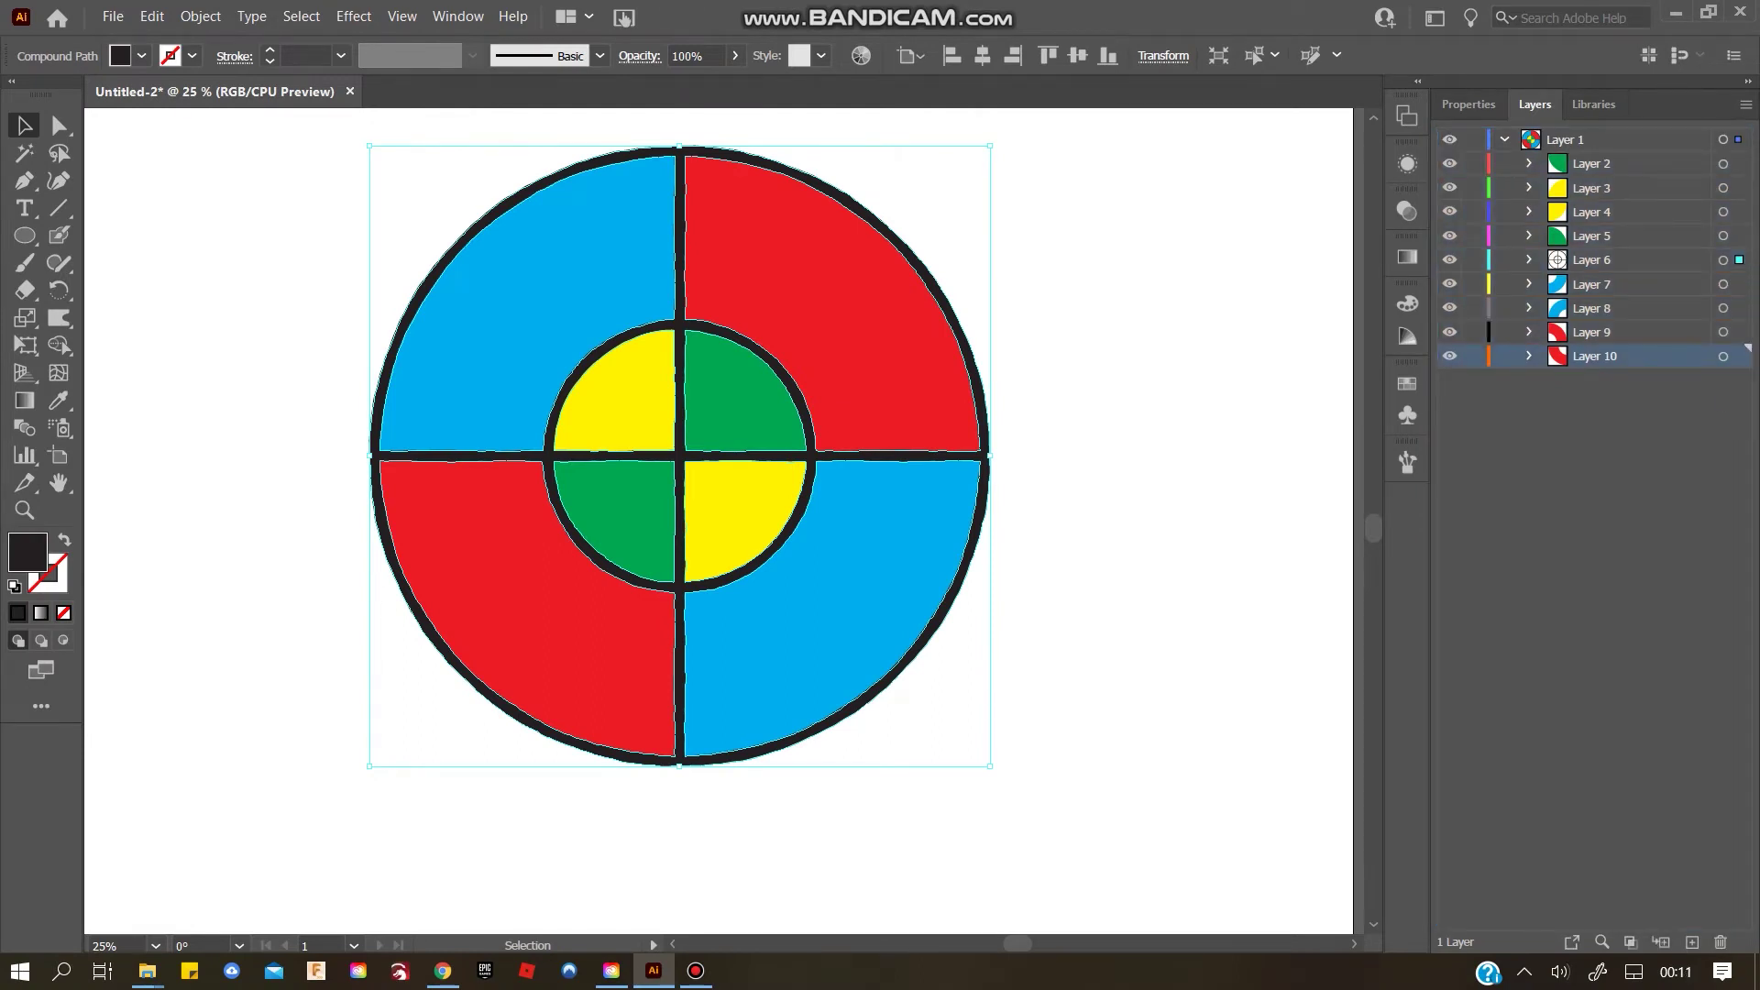
left_click(1621, 164, "shift")
left_click_drag(1621, 164, 1621, 130)
left_click_drag(1748, 156, 1749, 156)
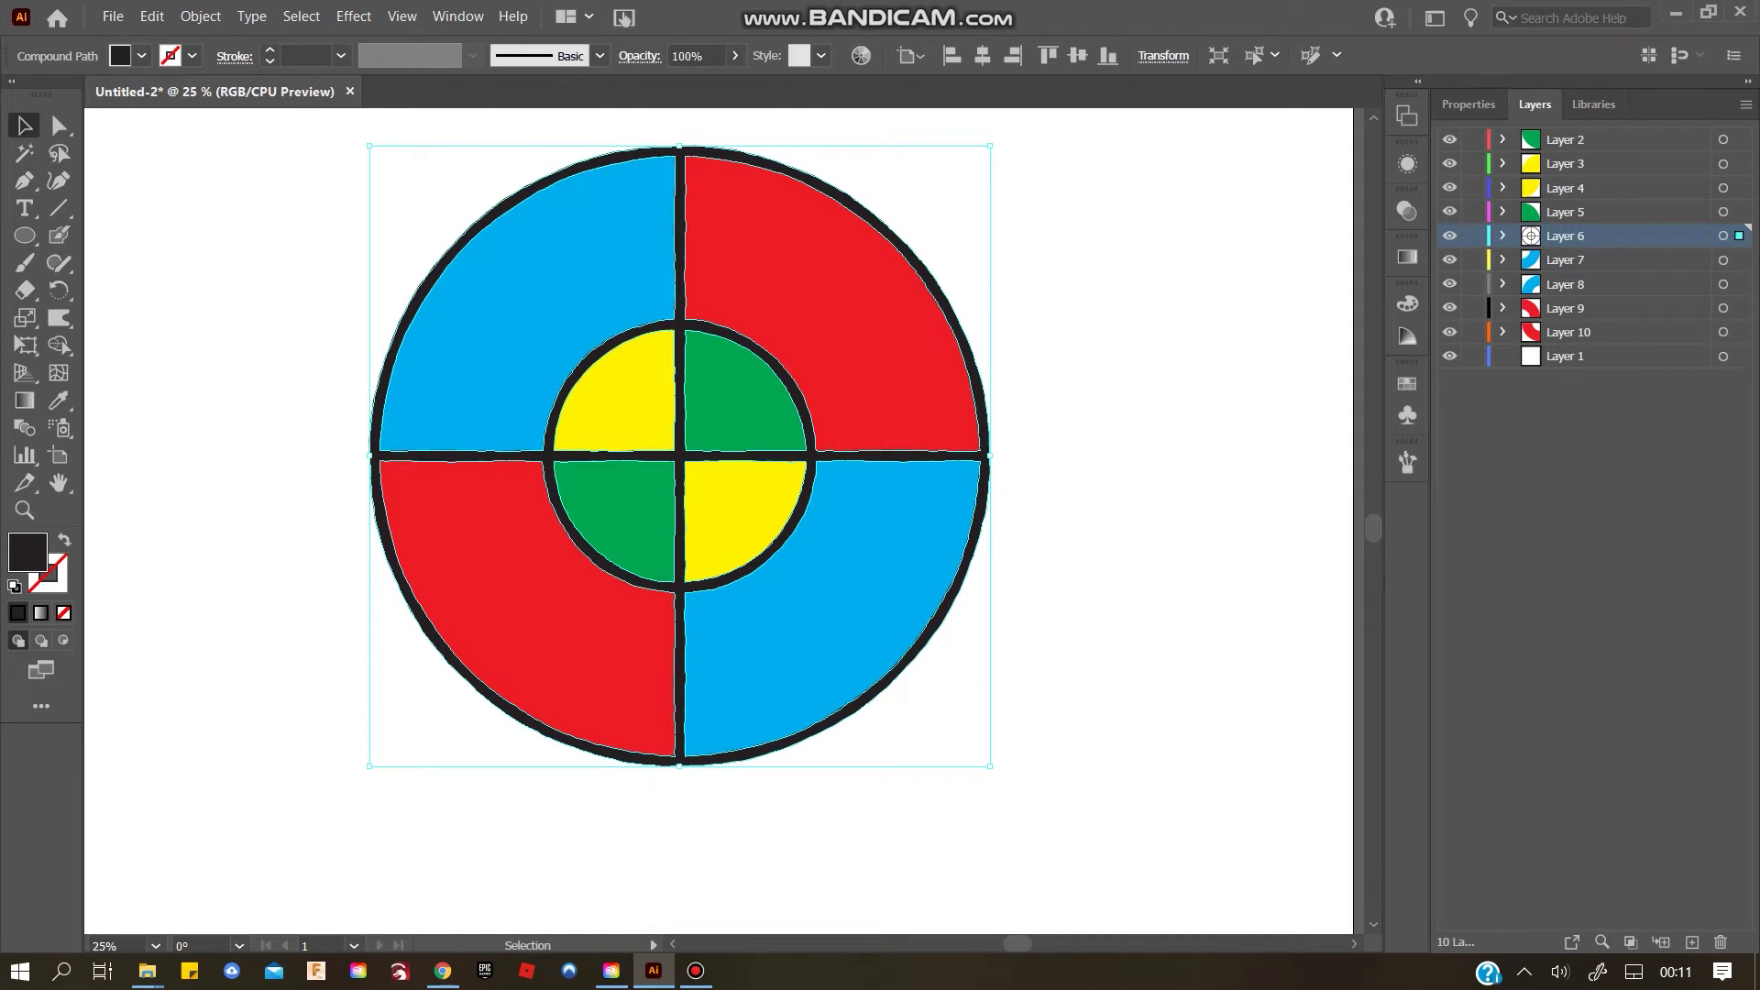
left_click(1595, 357)
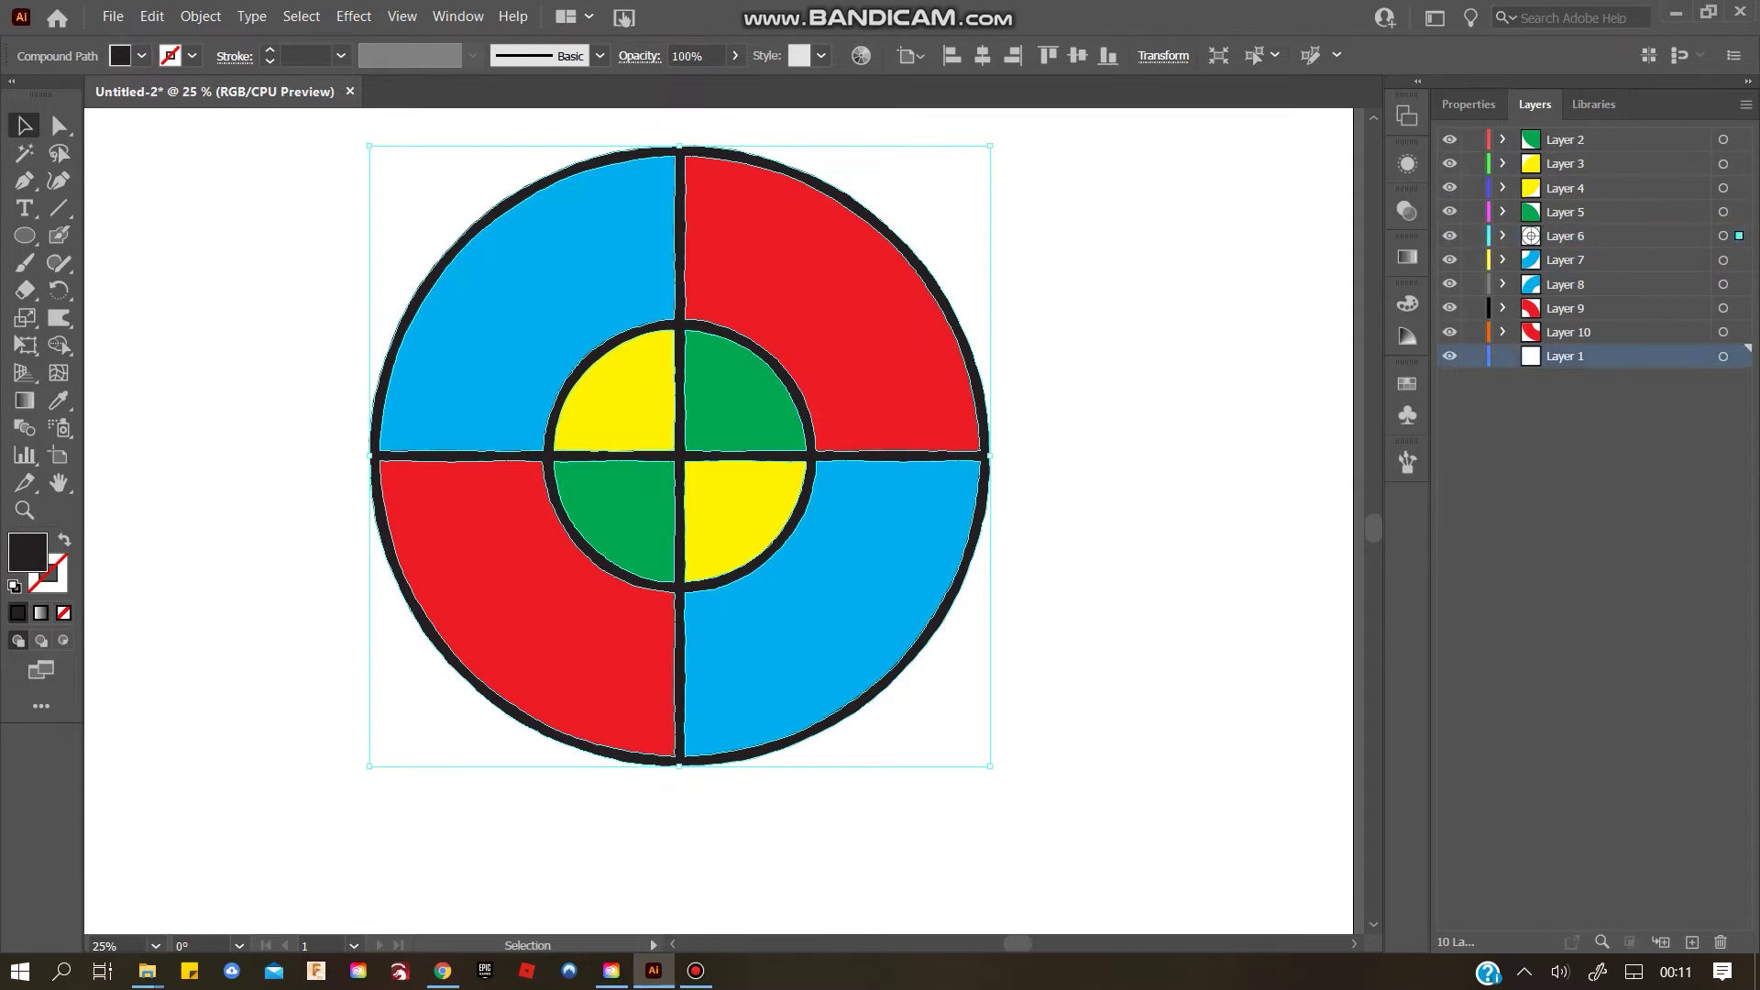
left_click(1721, 942)
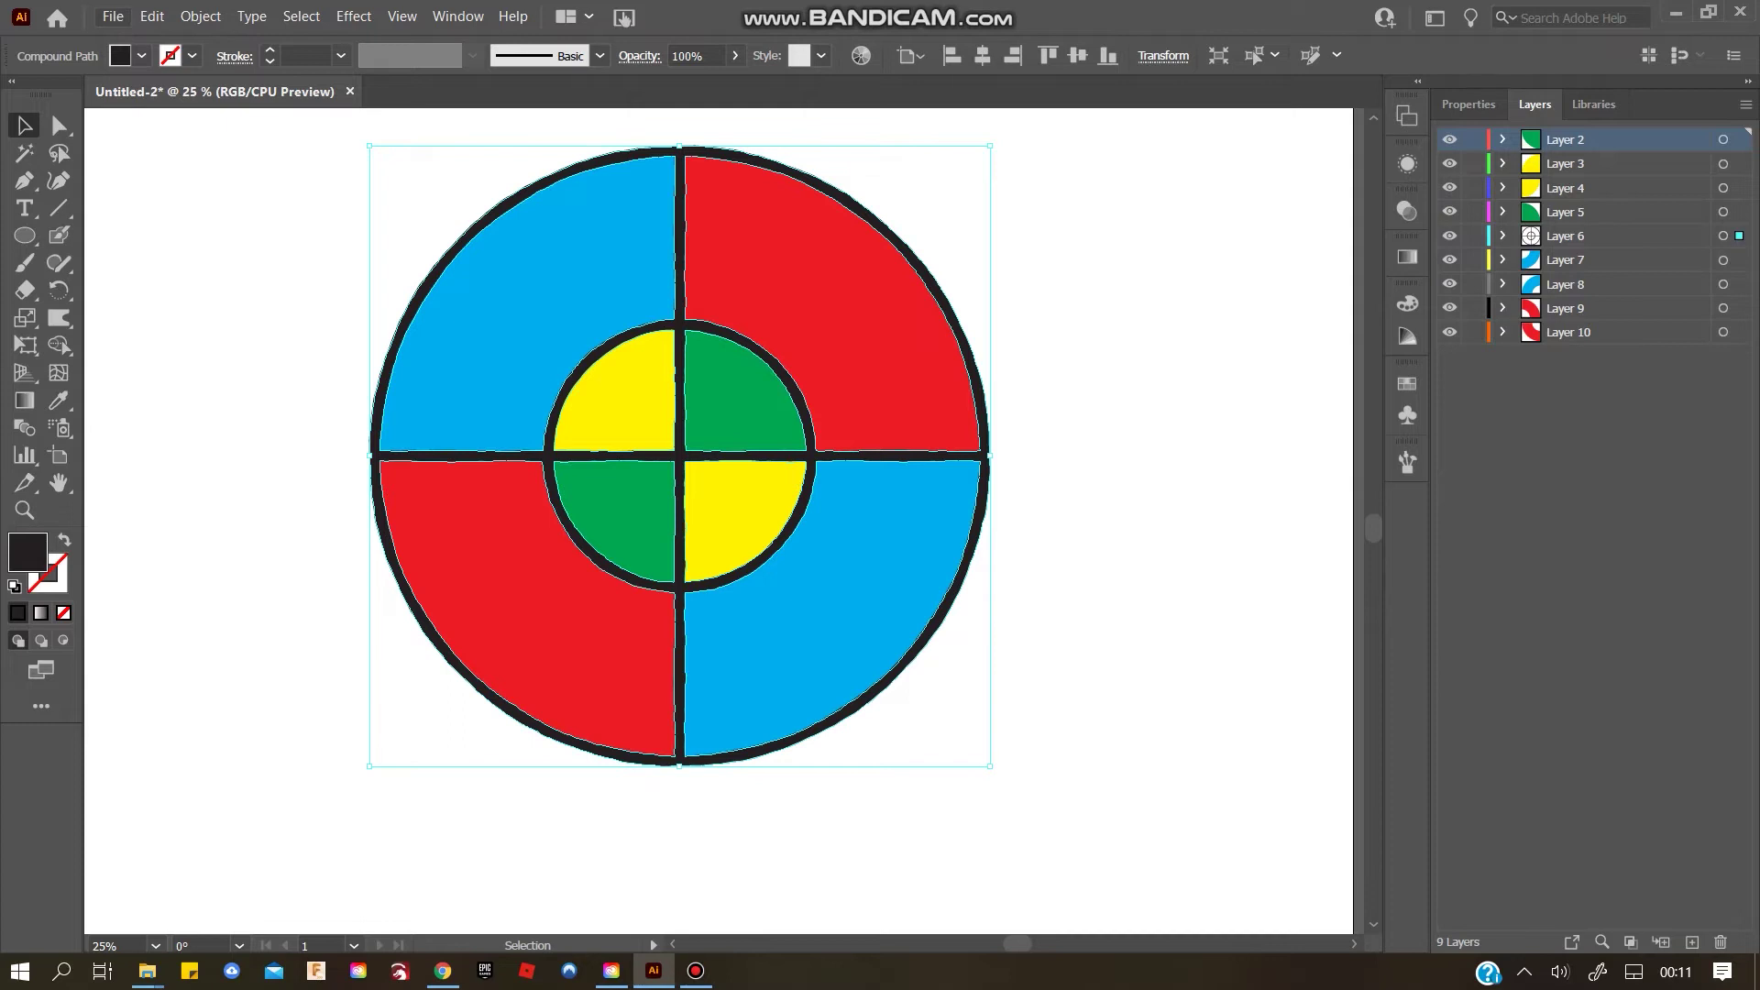
Start exporting the artwork as a Photoshop PSD named "circle test" in the heritage folder, using all artboards
left_click(113, 16)
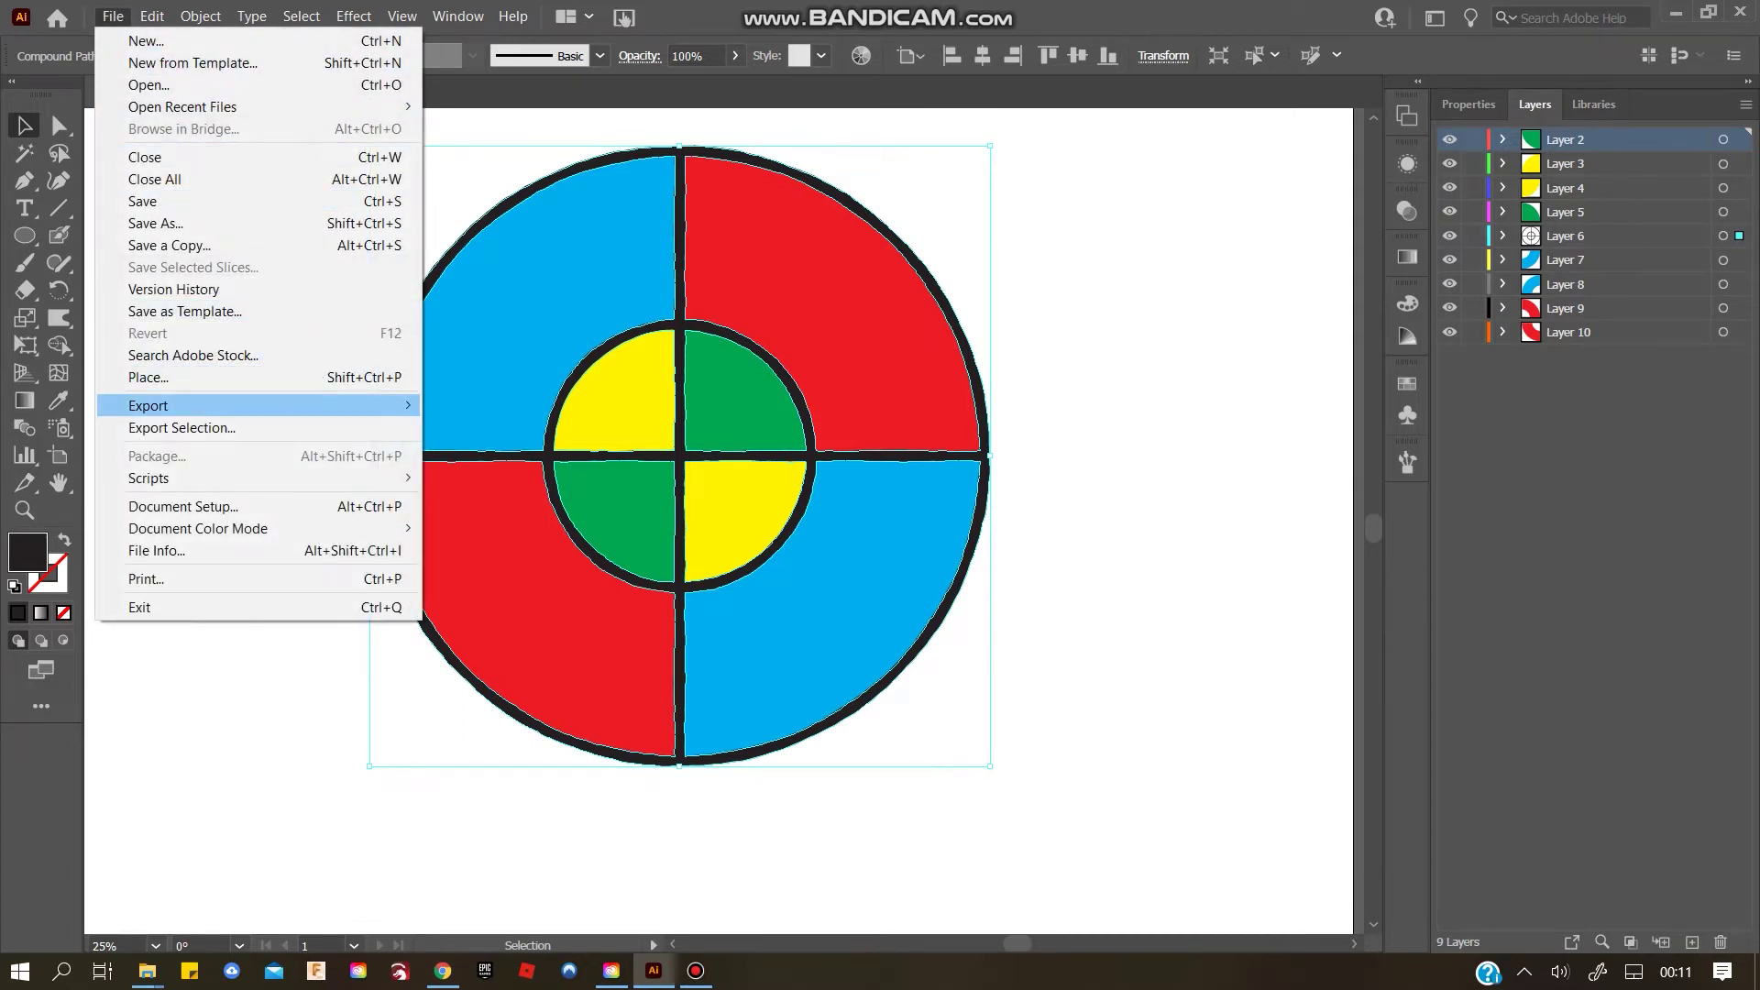
mouse_move(183, 405)
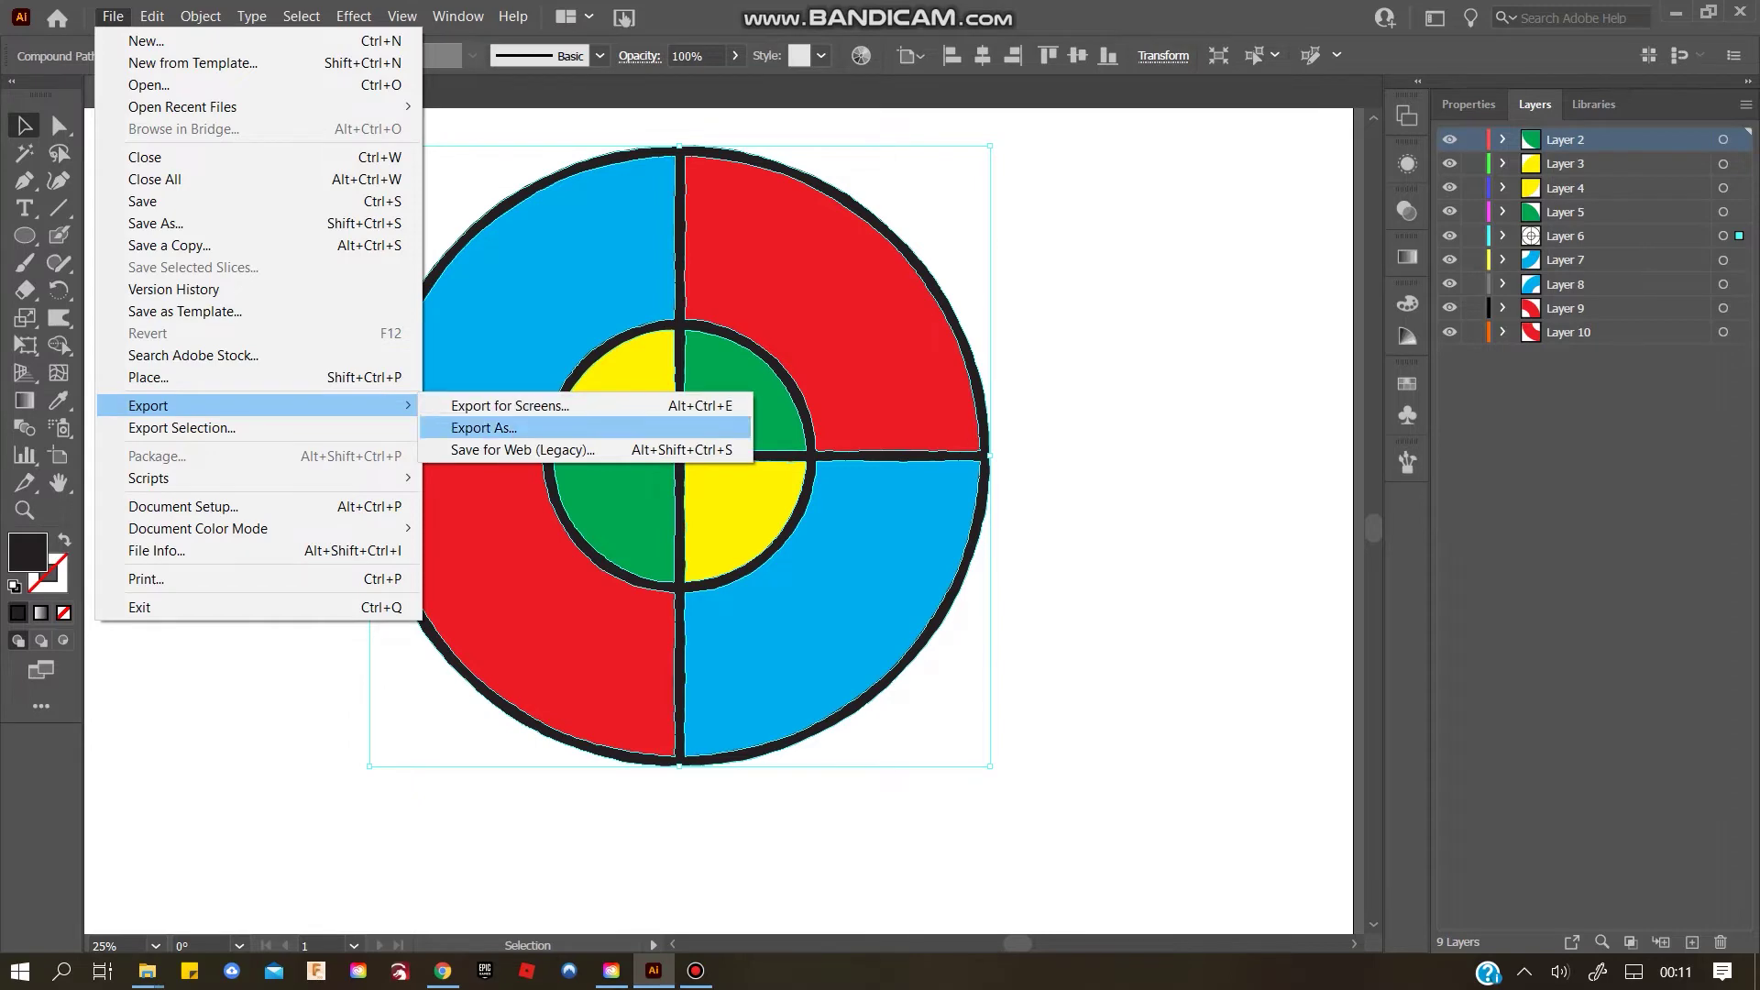
left_click(596, 427)
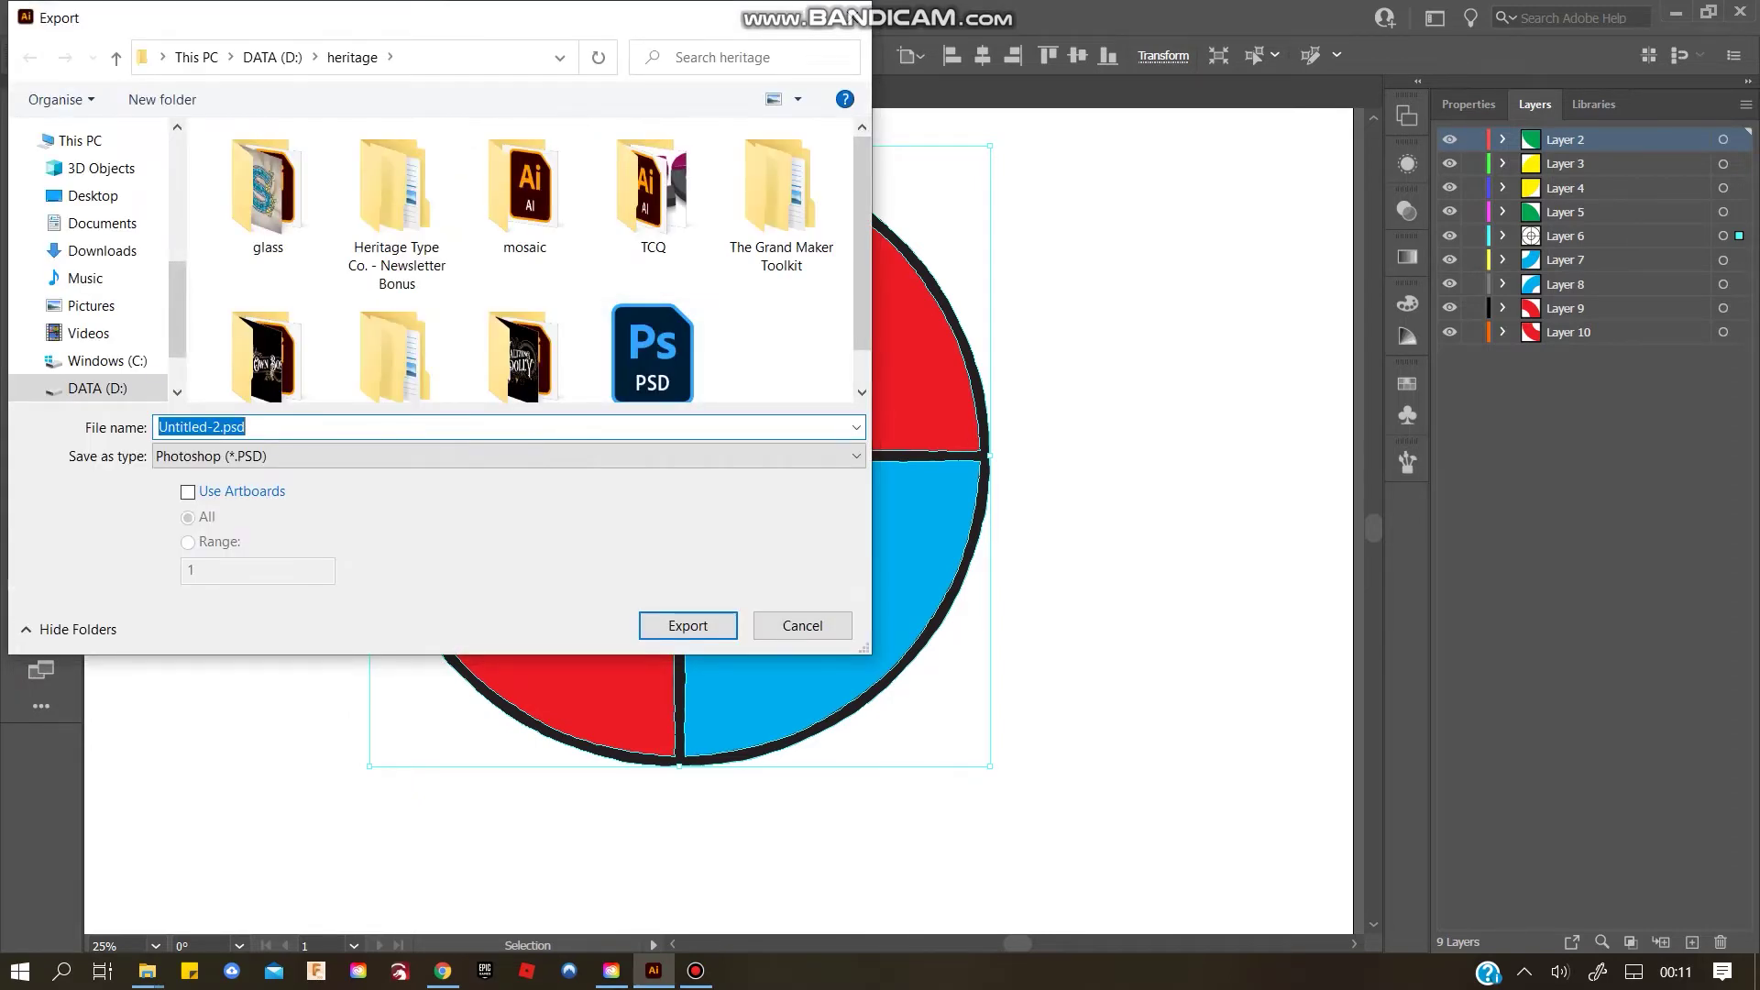
left_click_drag(252, 427, 214, 427)
key("BackSpace")
key("BackSpace")
key("BackSpace")
key("BackSpace")
key("BackSpace")
key("BackSpace")
key("BackSpace")
key("BackSpace")
key("BackSpace")
key("BackSpace")
type("ci")
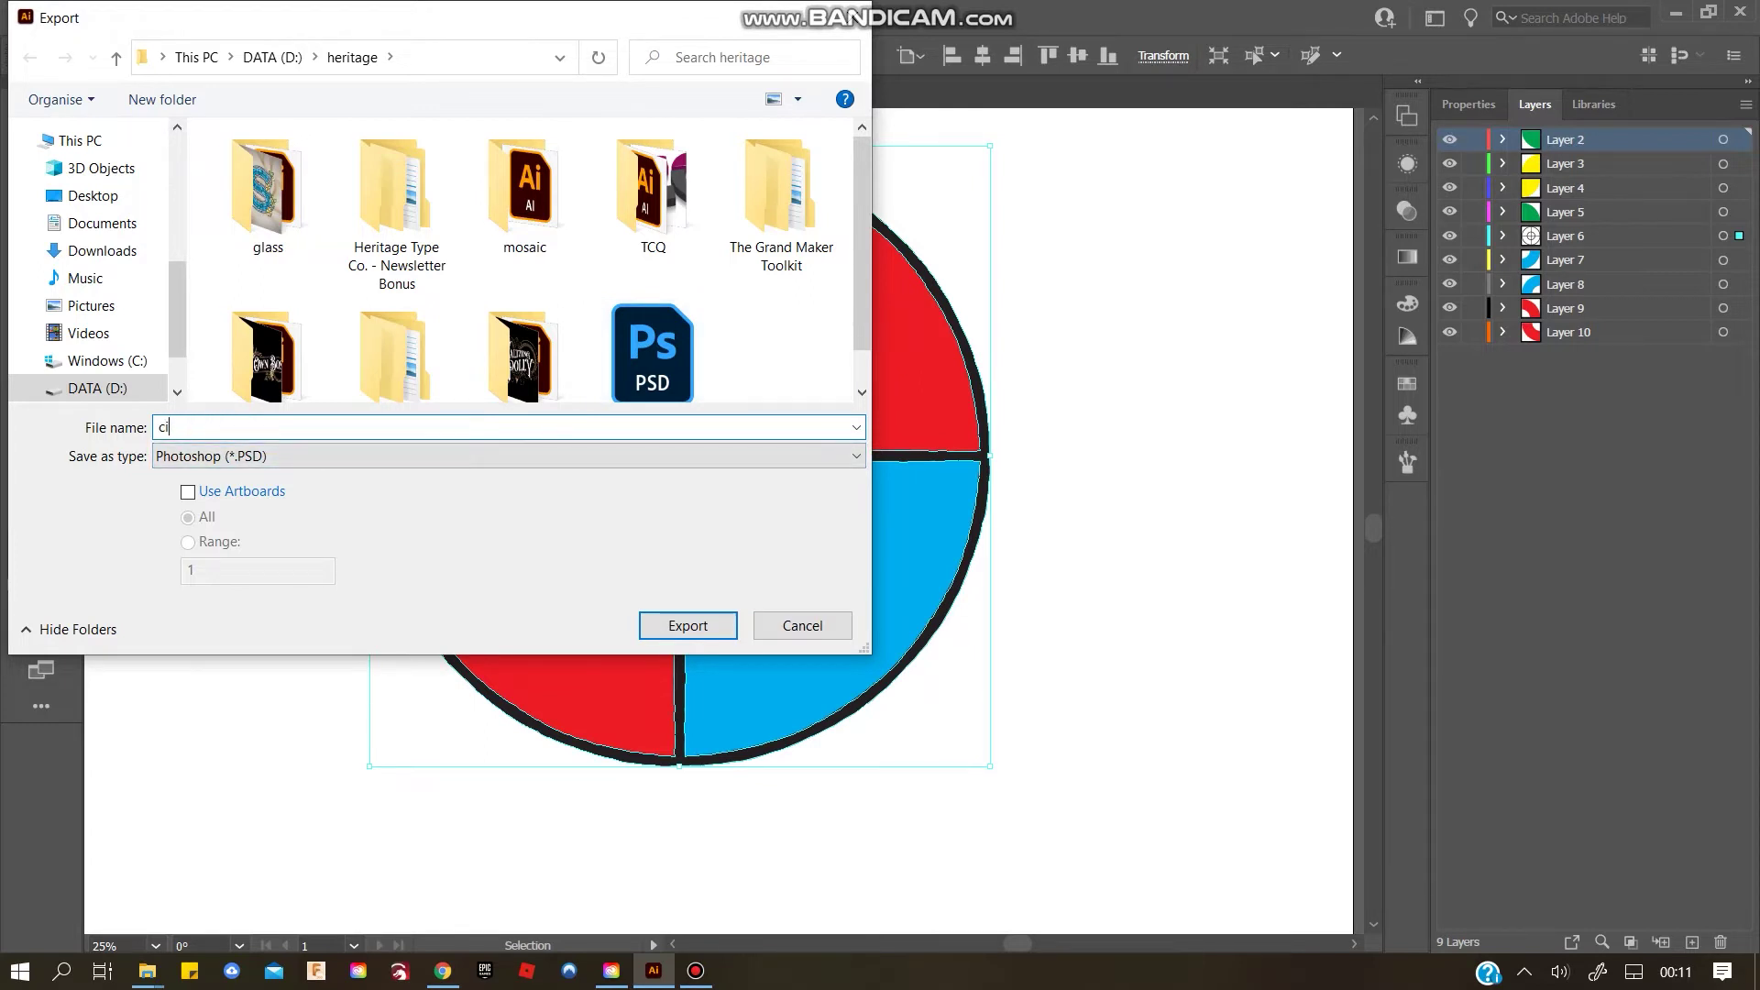
type("rcle test")
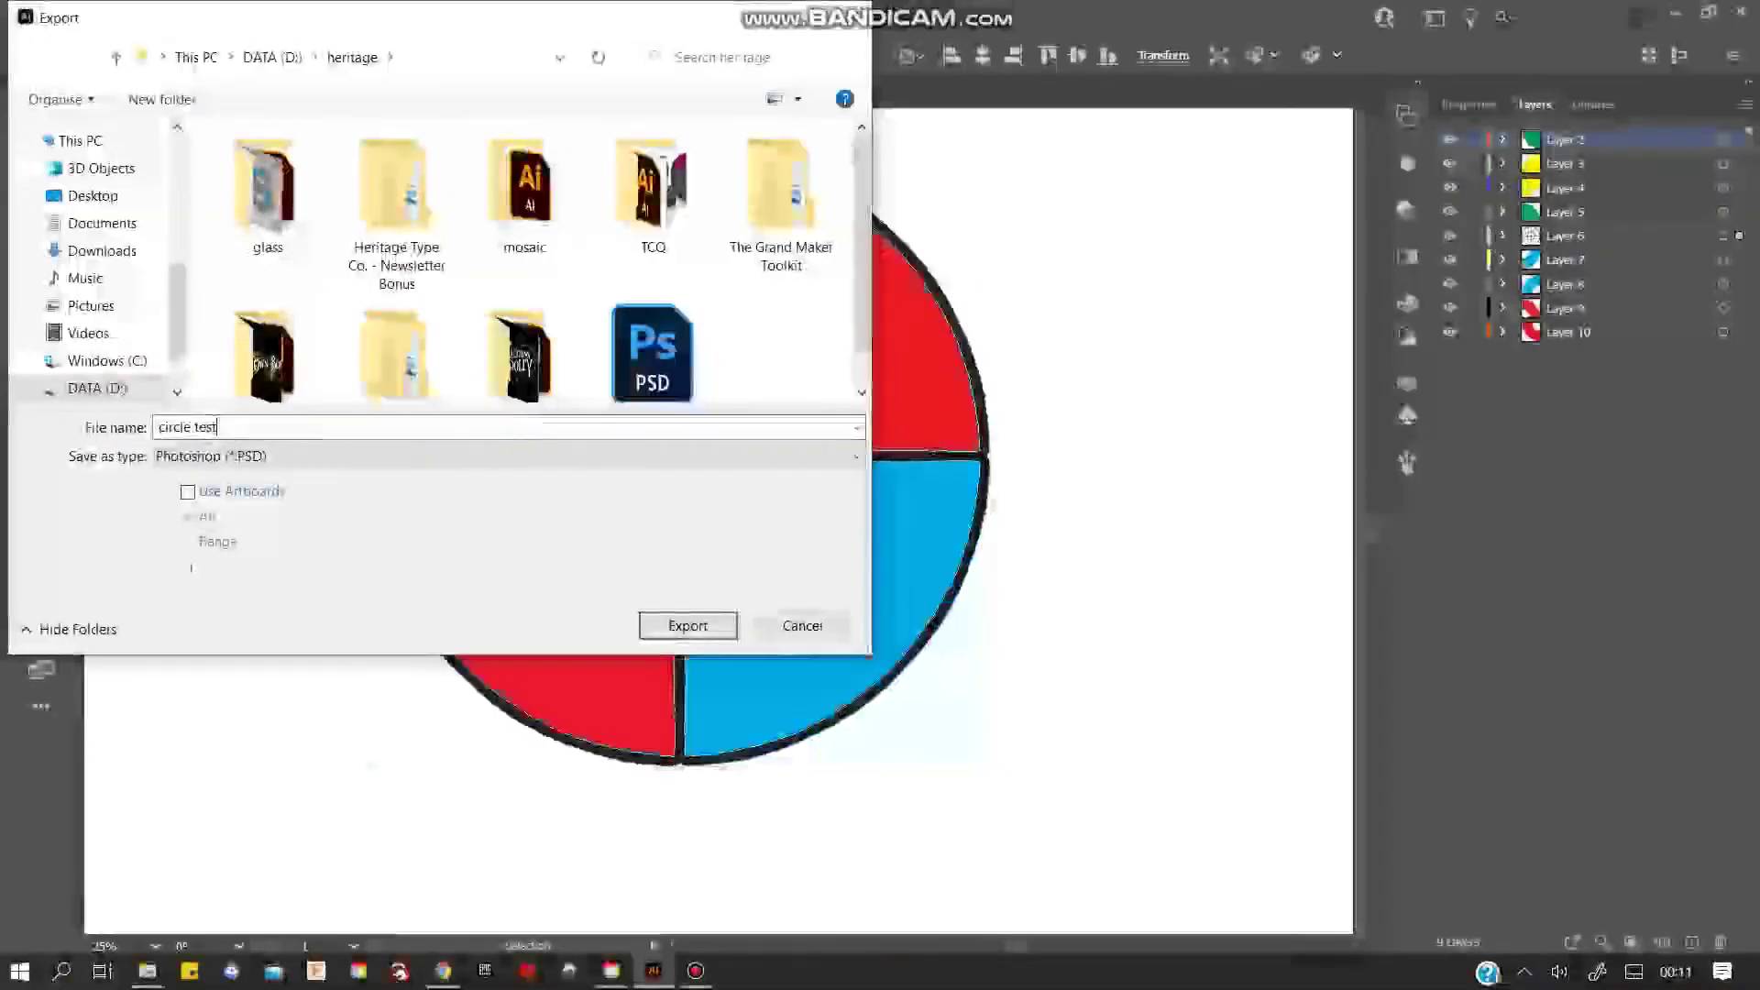
left_click(188, 493)
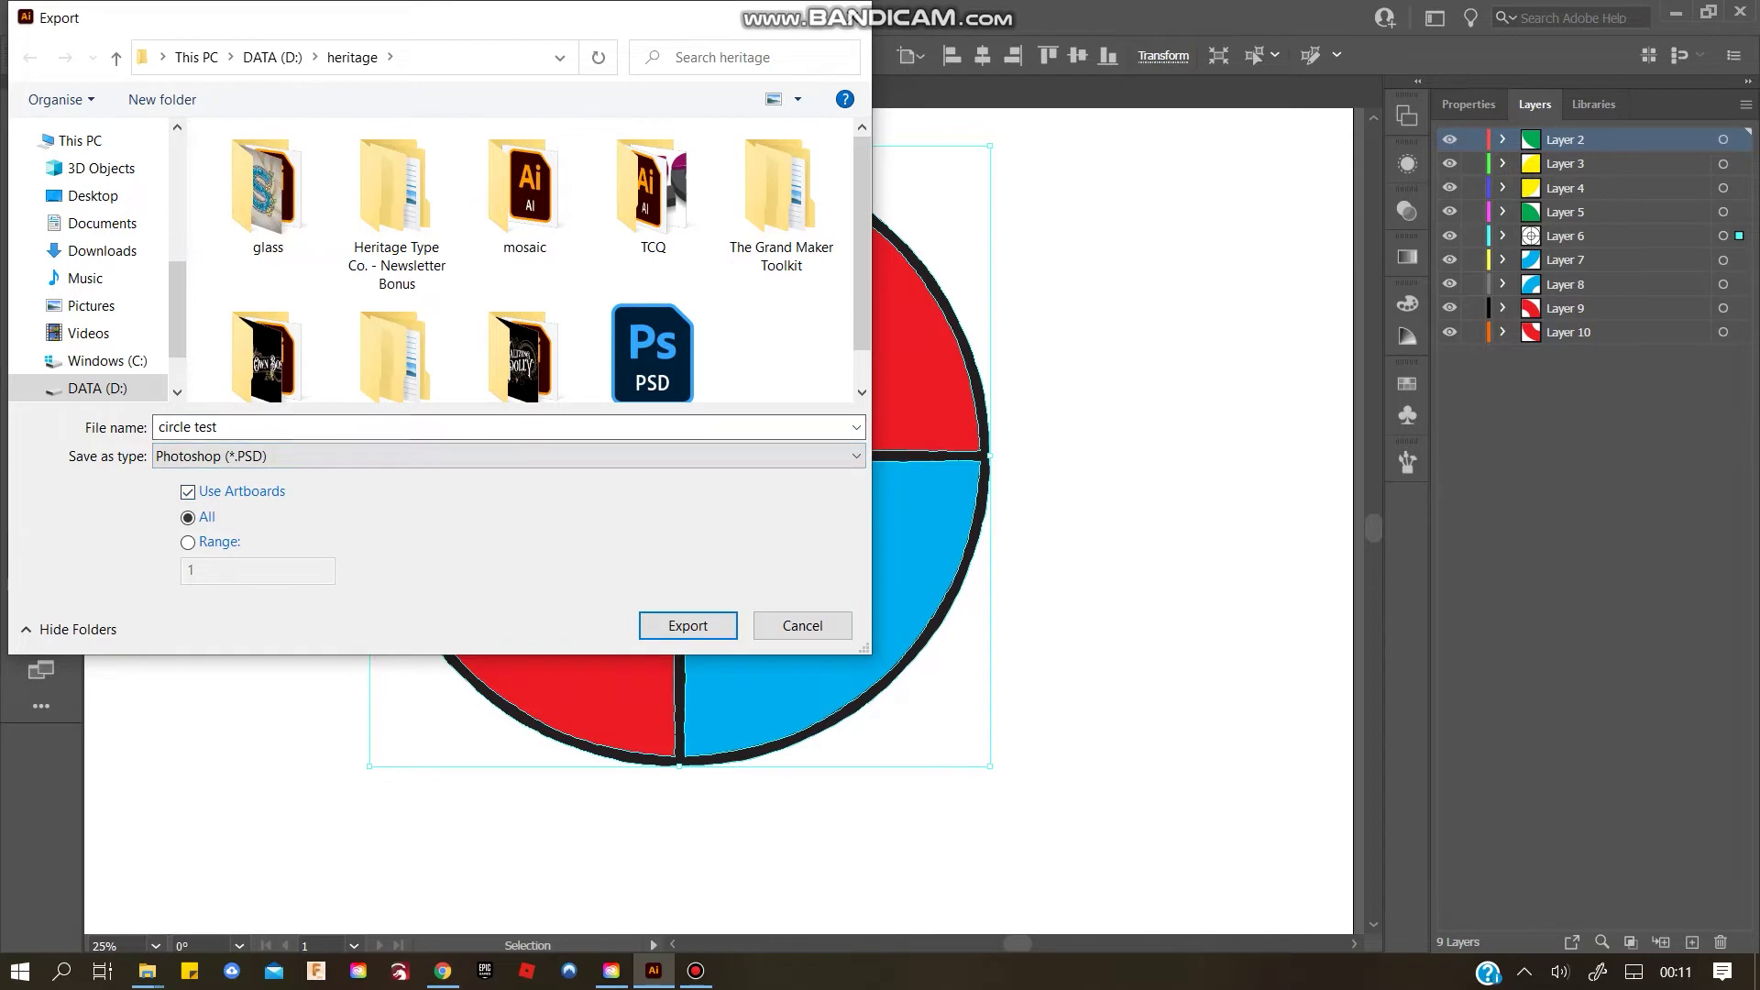
left_click(688, 626)
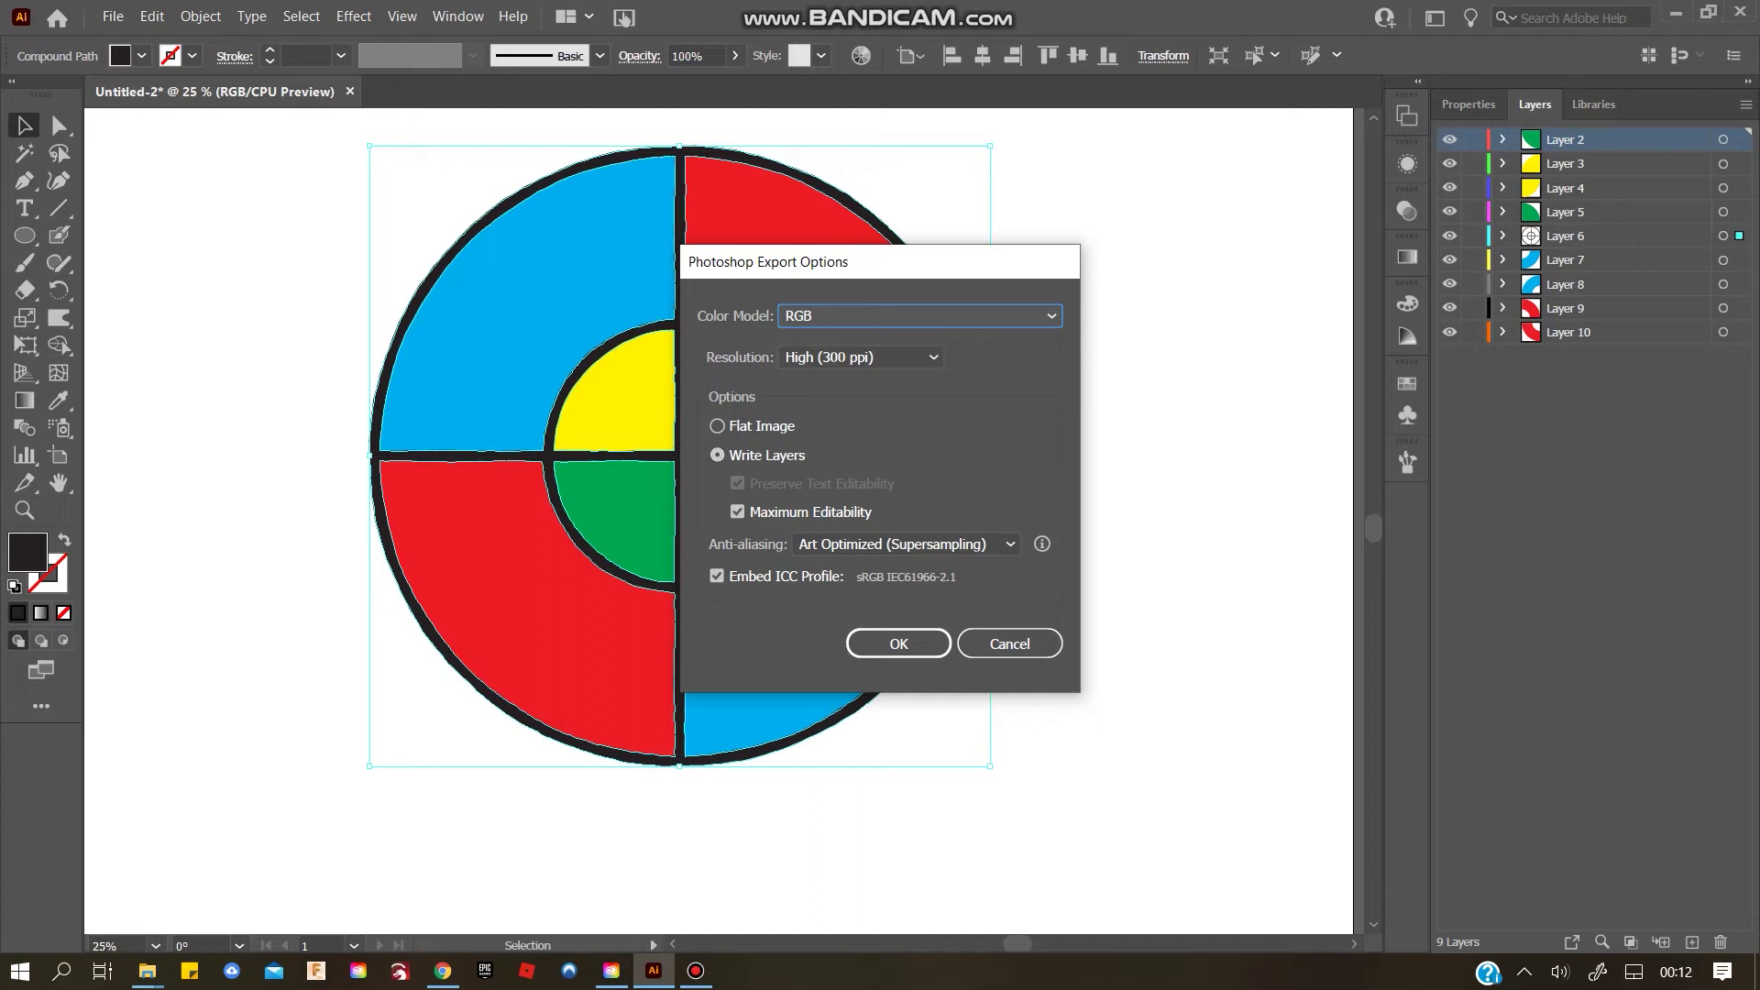
Use Art Optimized (Supersampling) anti-aliasing and complete the PSD export in RGB at 300 ppi with layers written and maximum editability
left_click(907, 544)
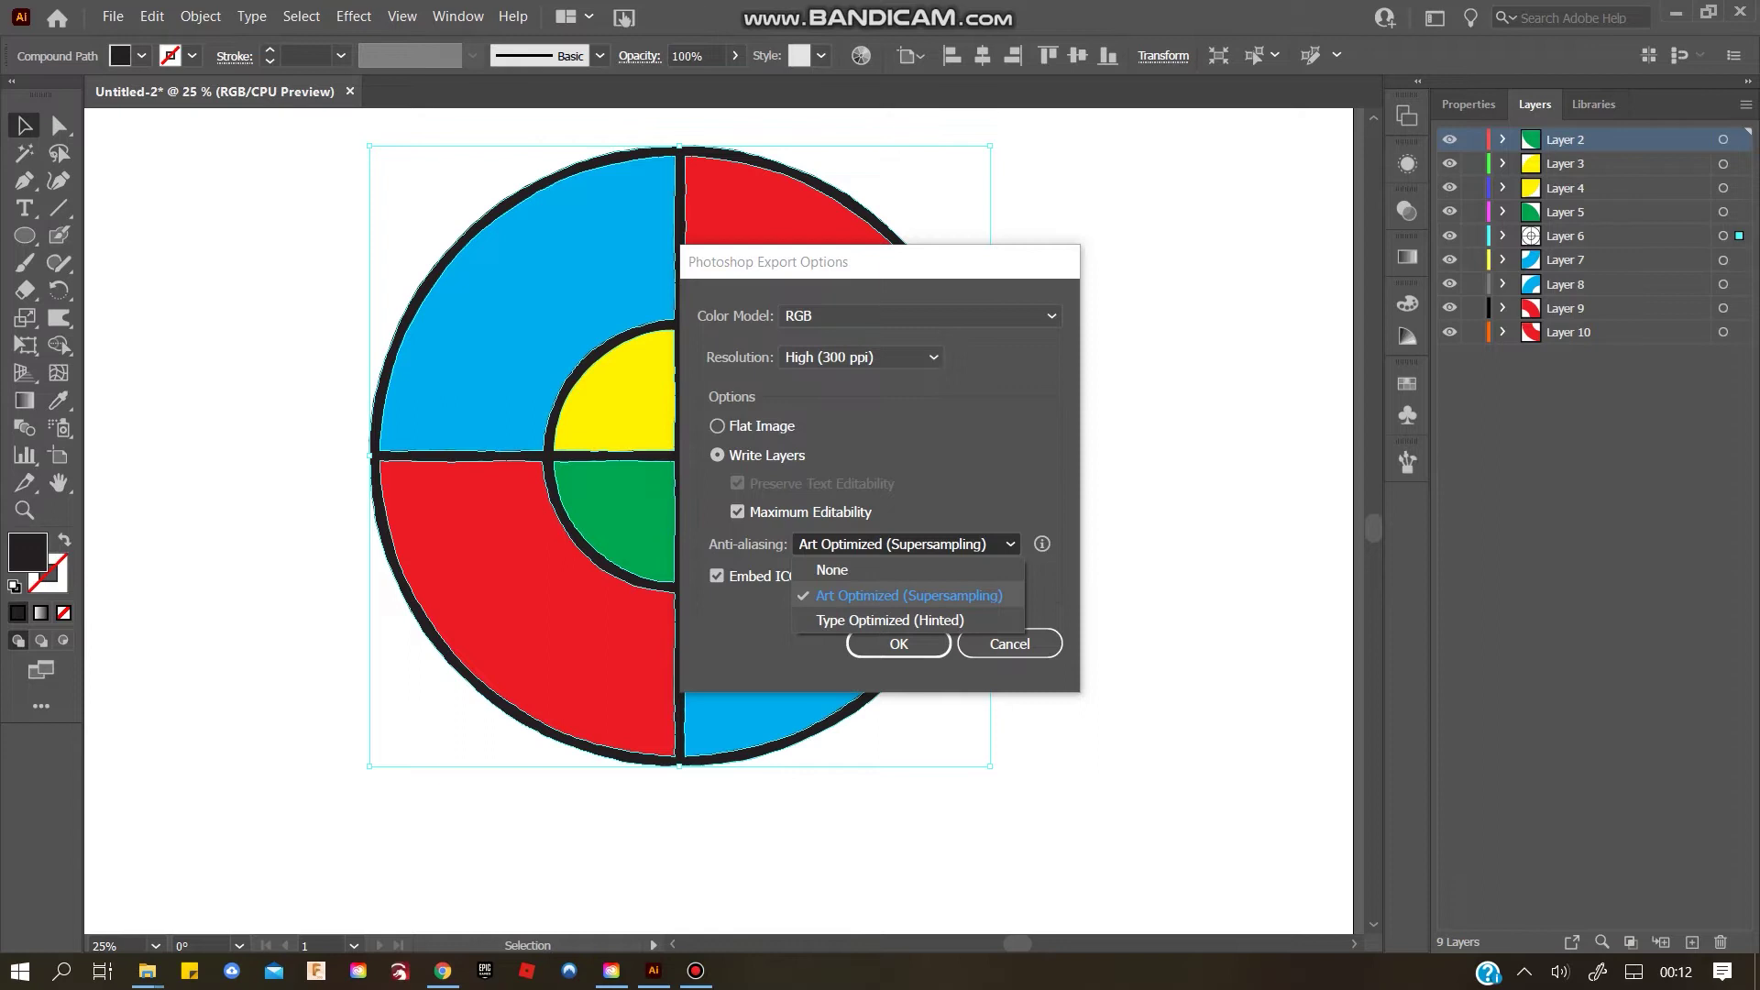
left_click(909, 596)
left_click(899, 644)
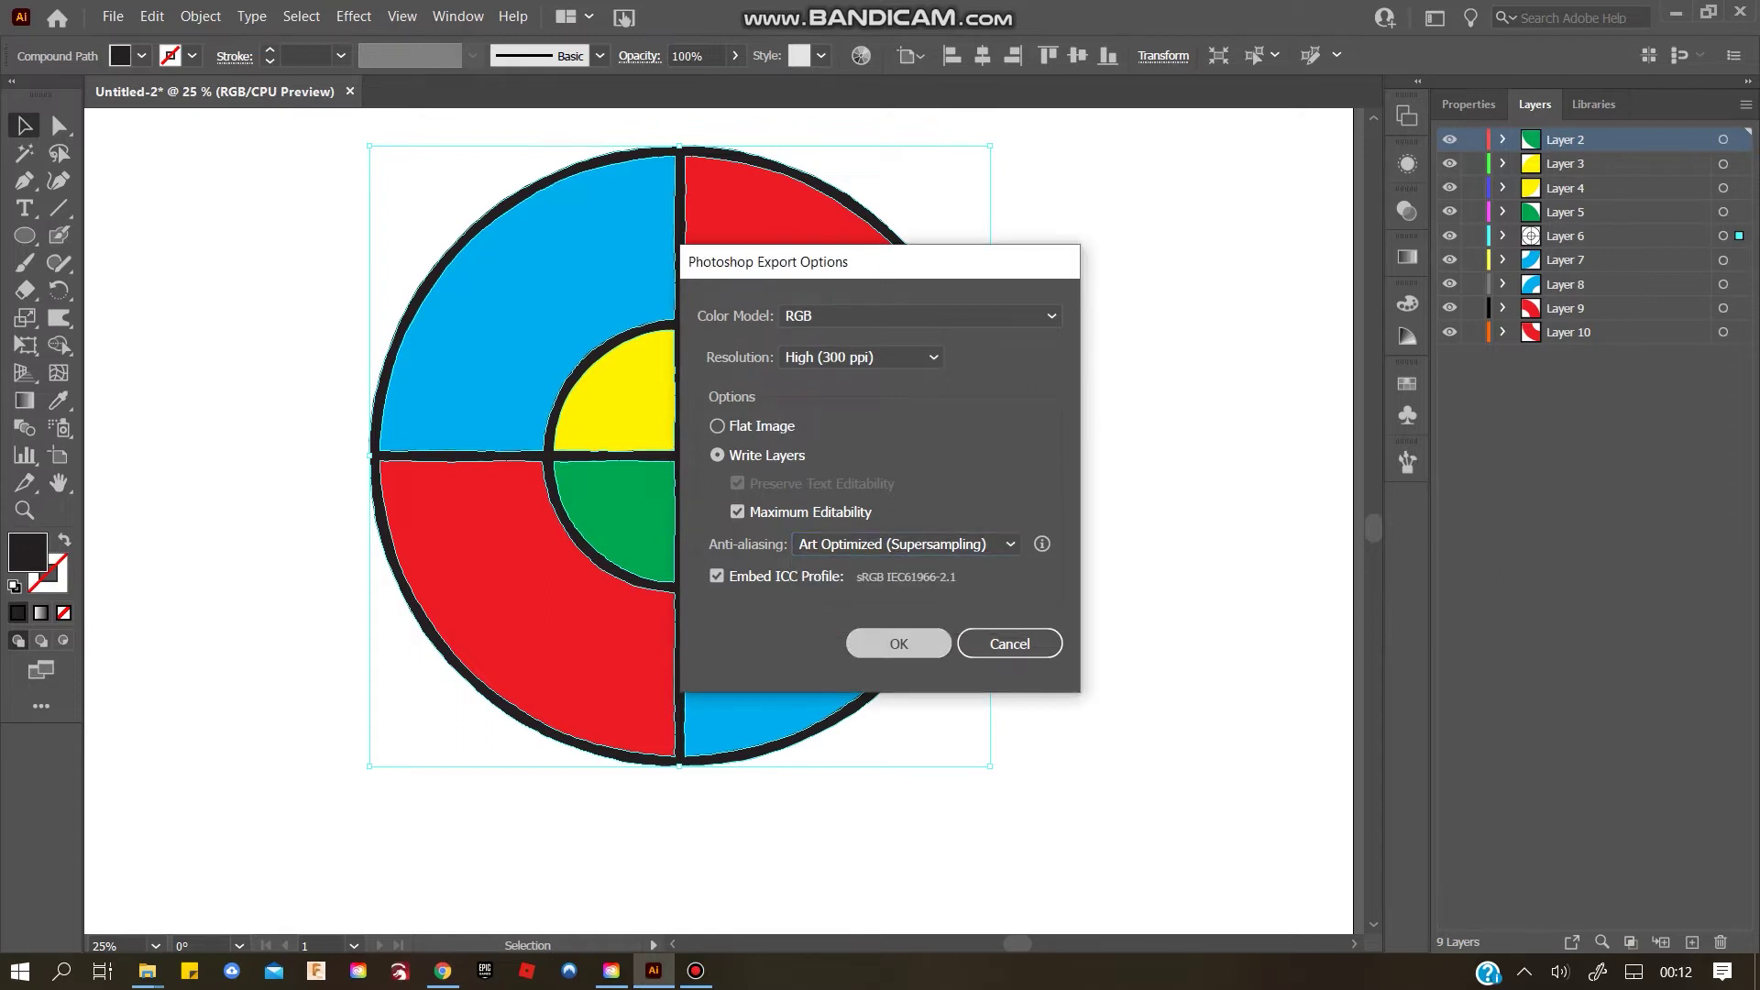
key("Return")
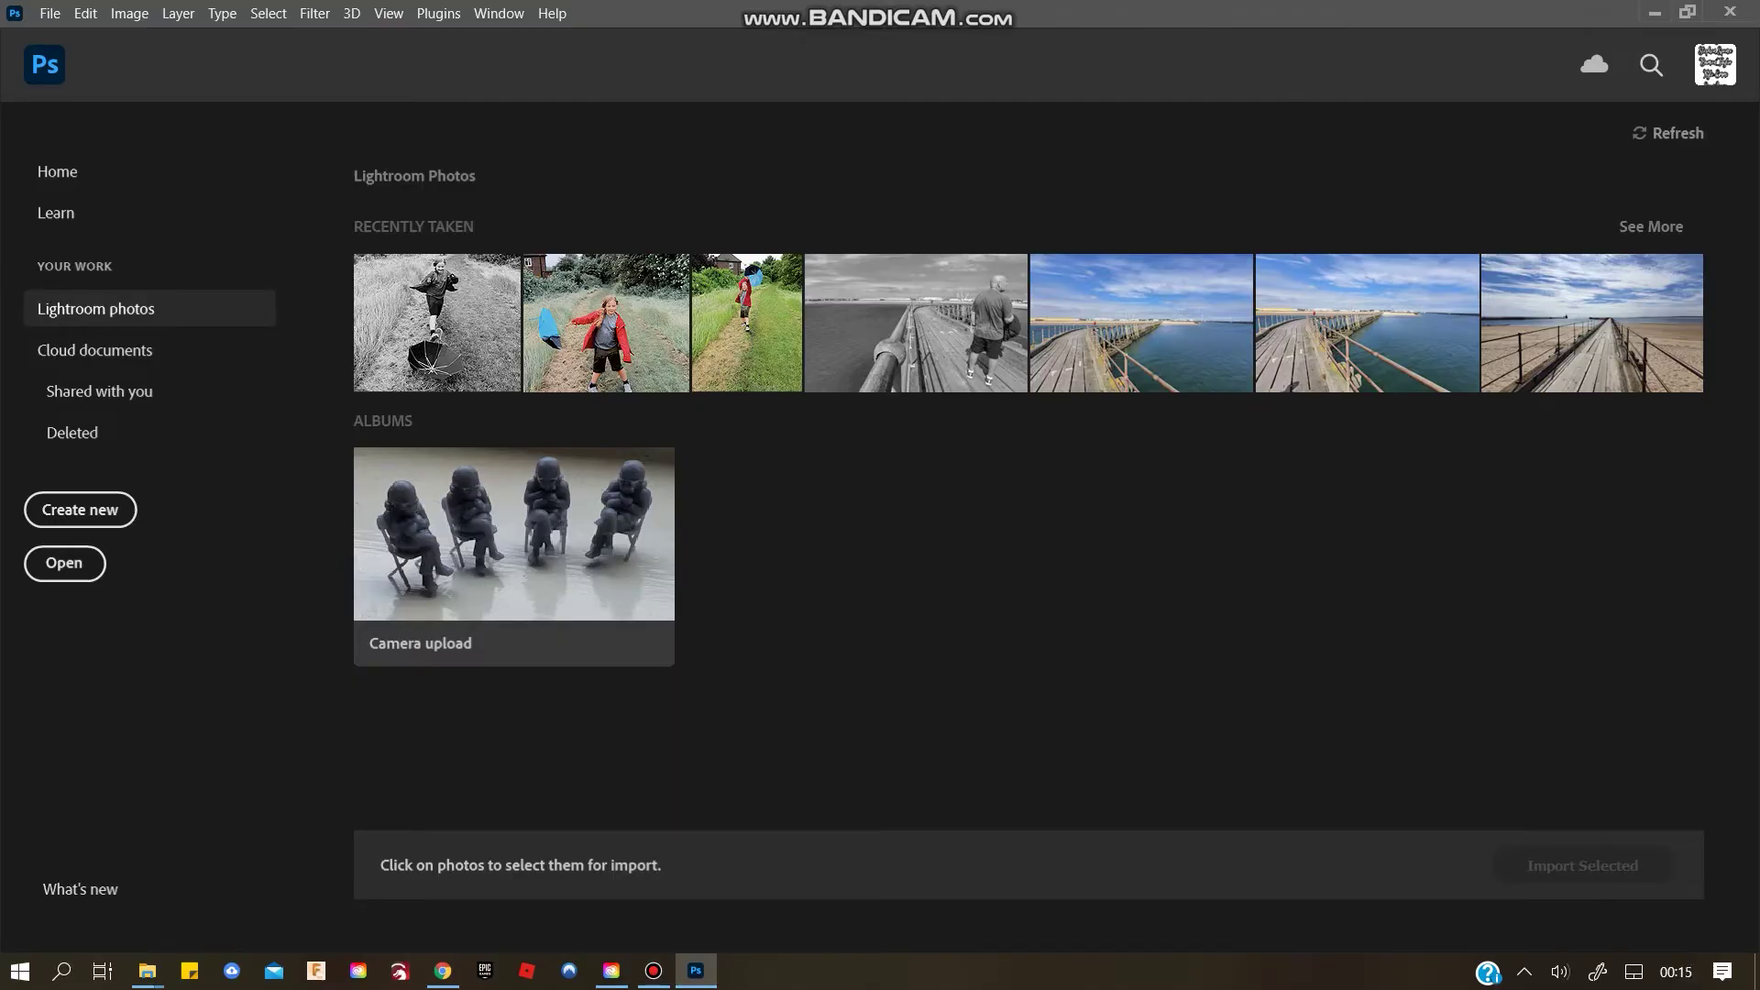
Switch to Photoshop and open circle test-01.psd from the heritage folder
left_click(64, 563)
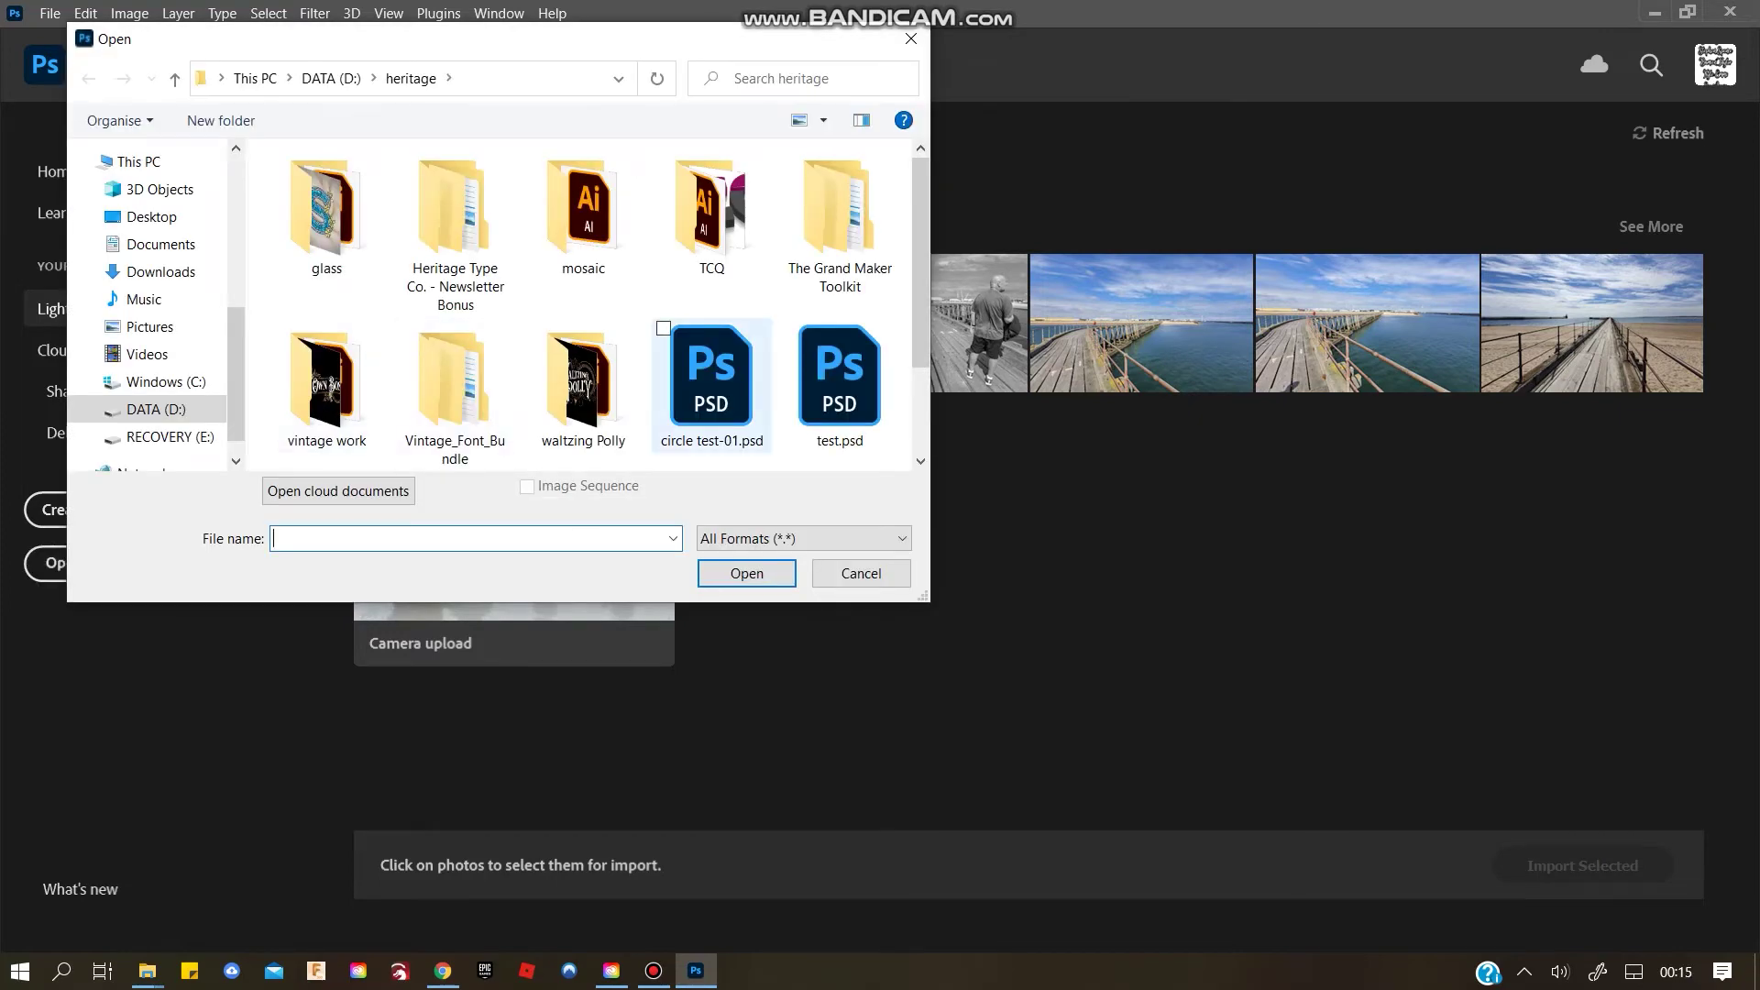
left_click(712, 385)
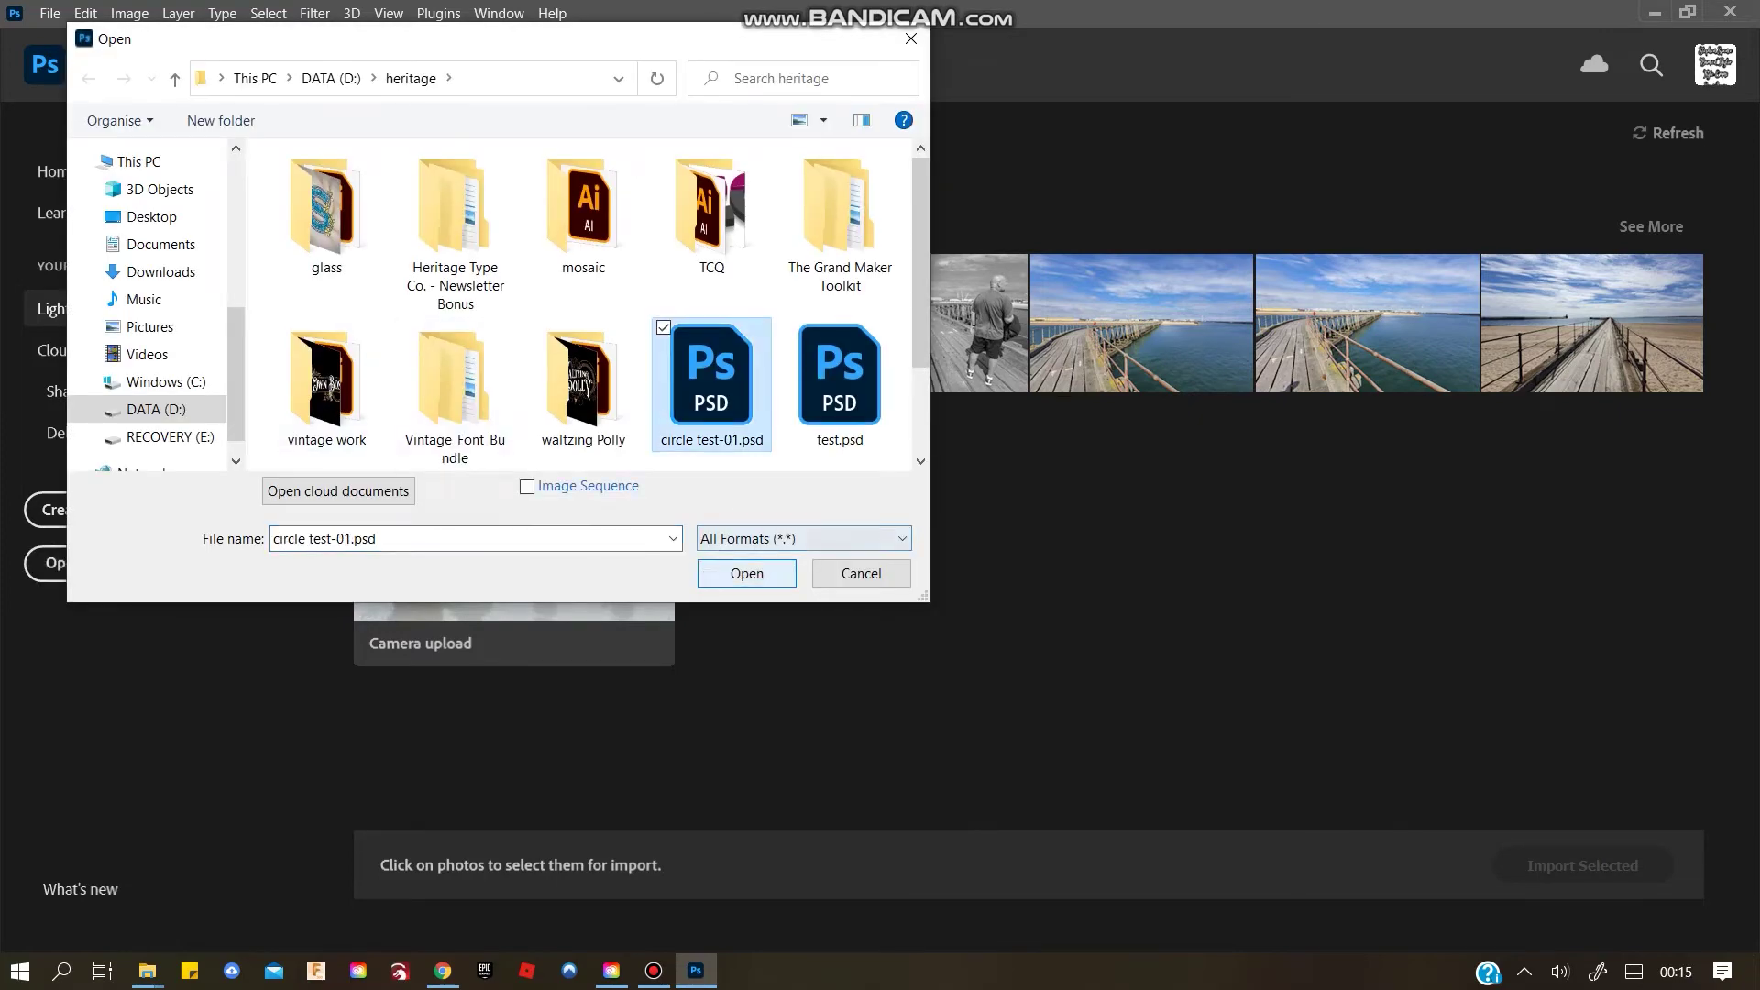
left_click(747, 574)
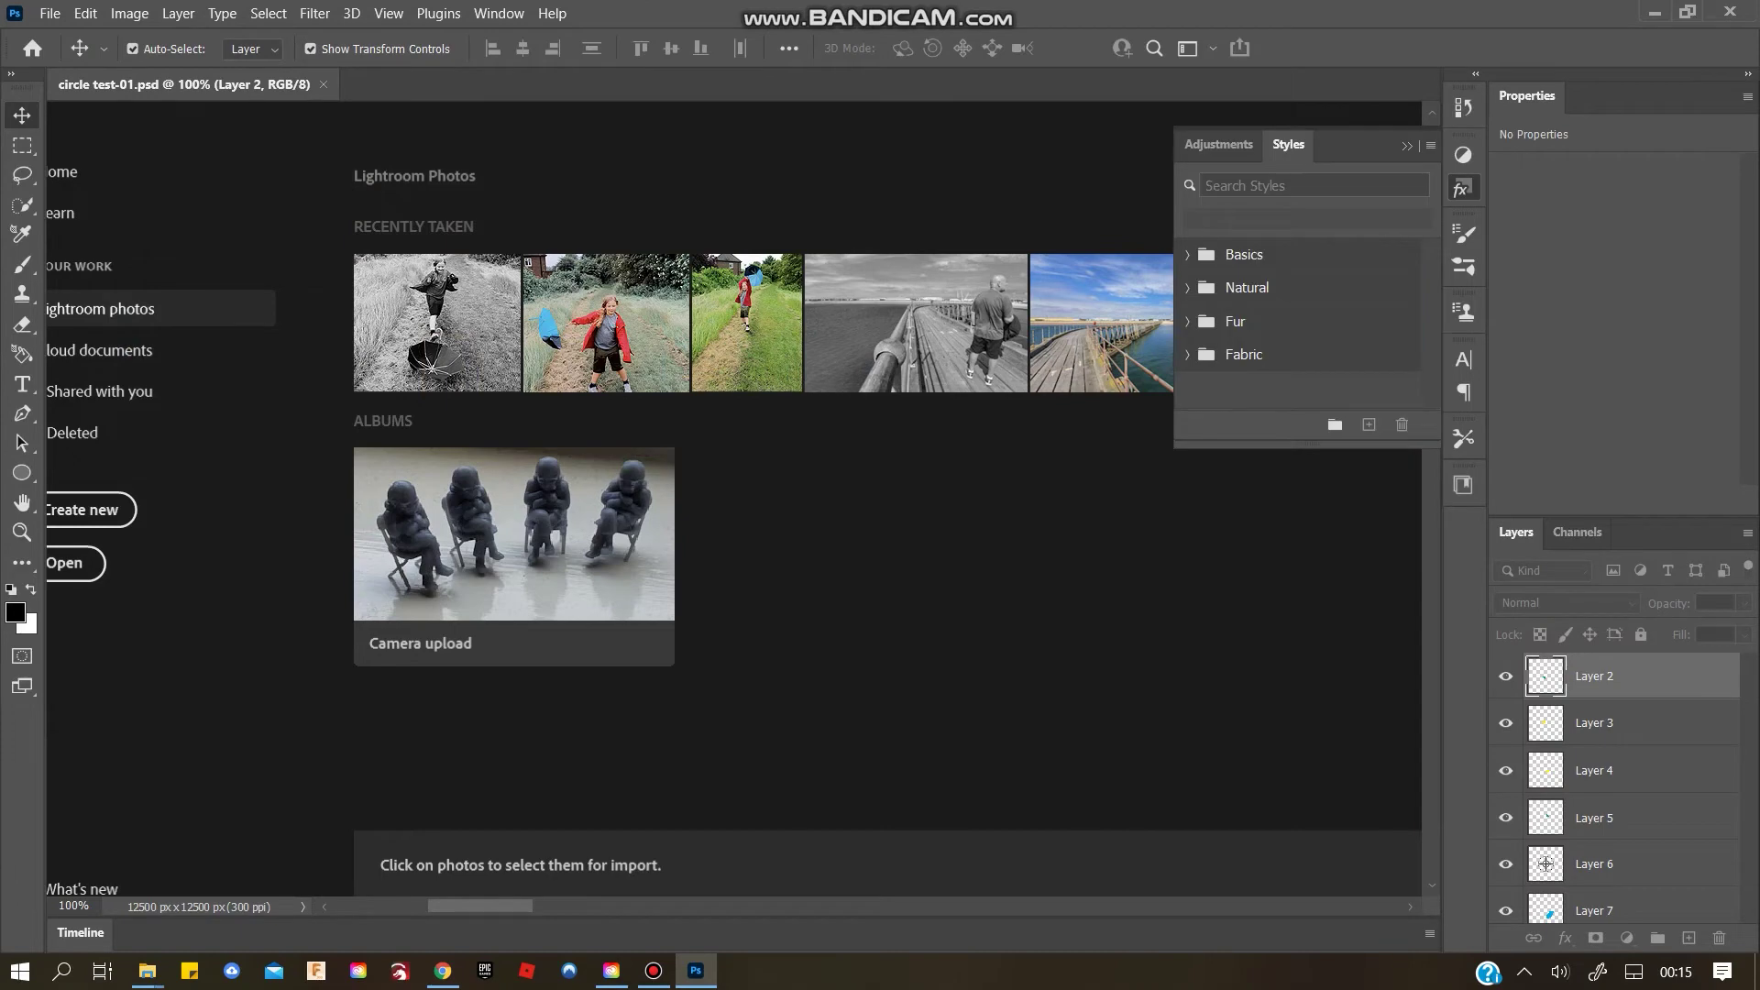
key("Escape")
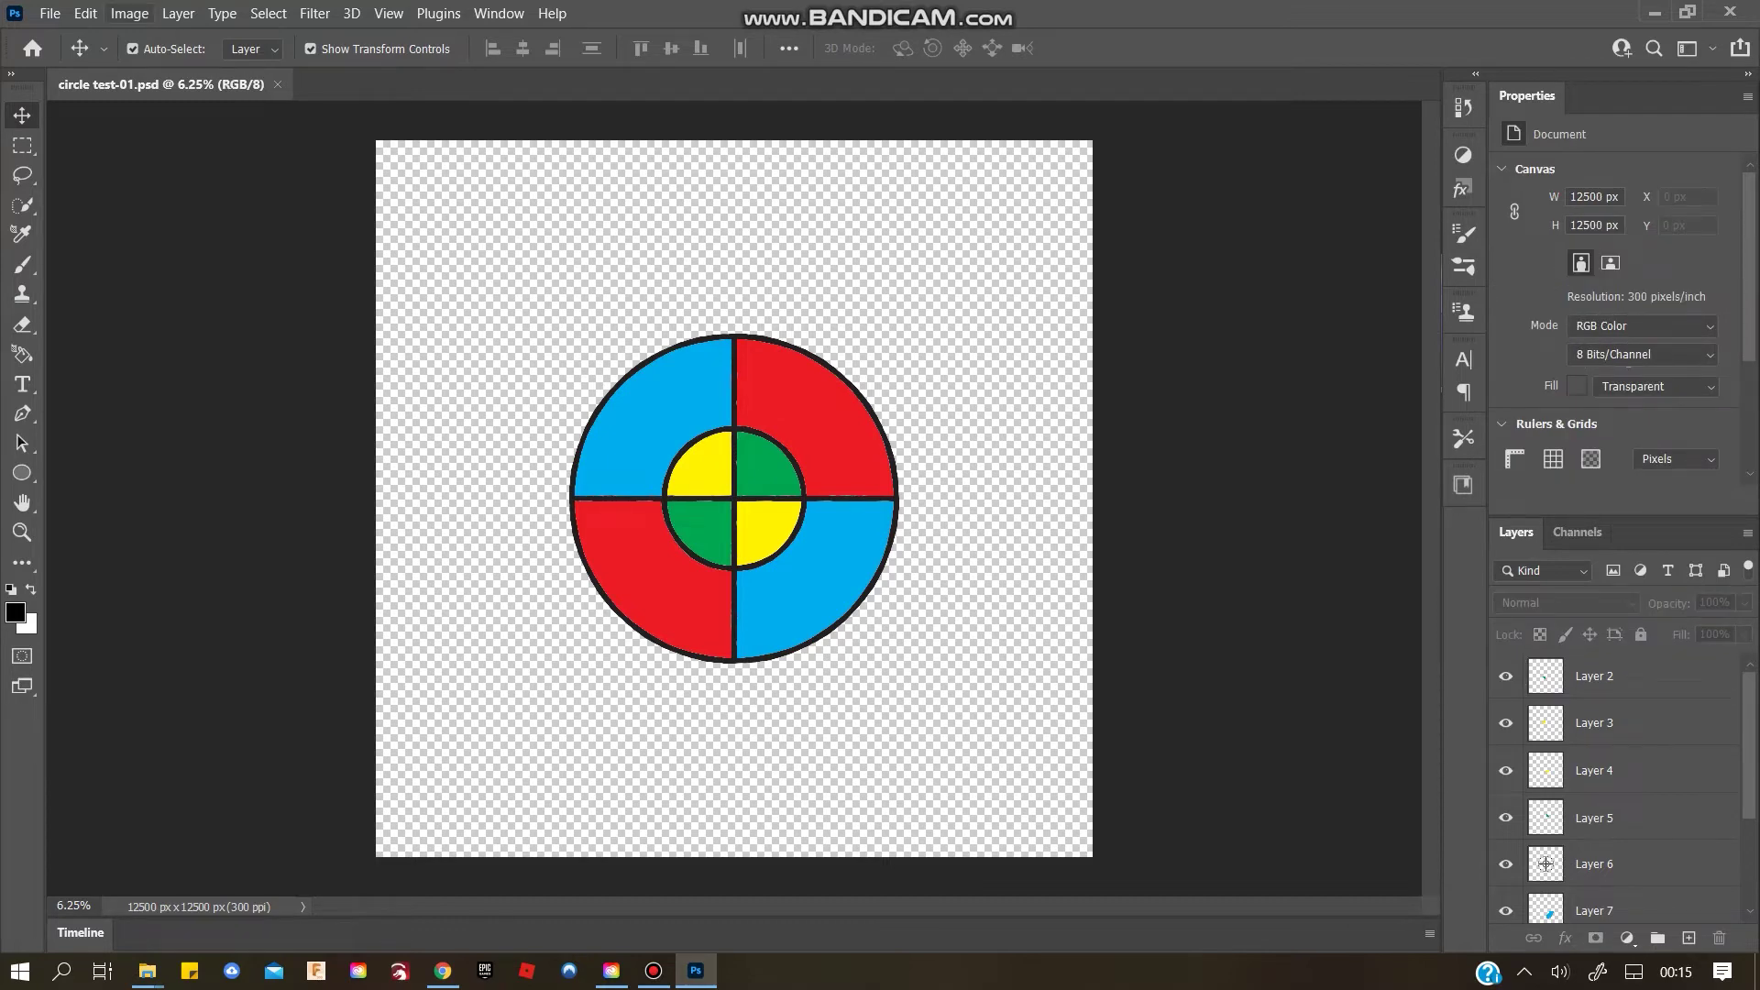
Resize the image to 3000 × 3000 pixels, keeping the resolution at 300 pixels/inch
left_click(129, 14)
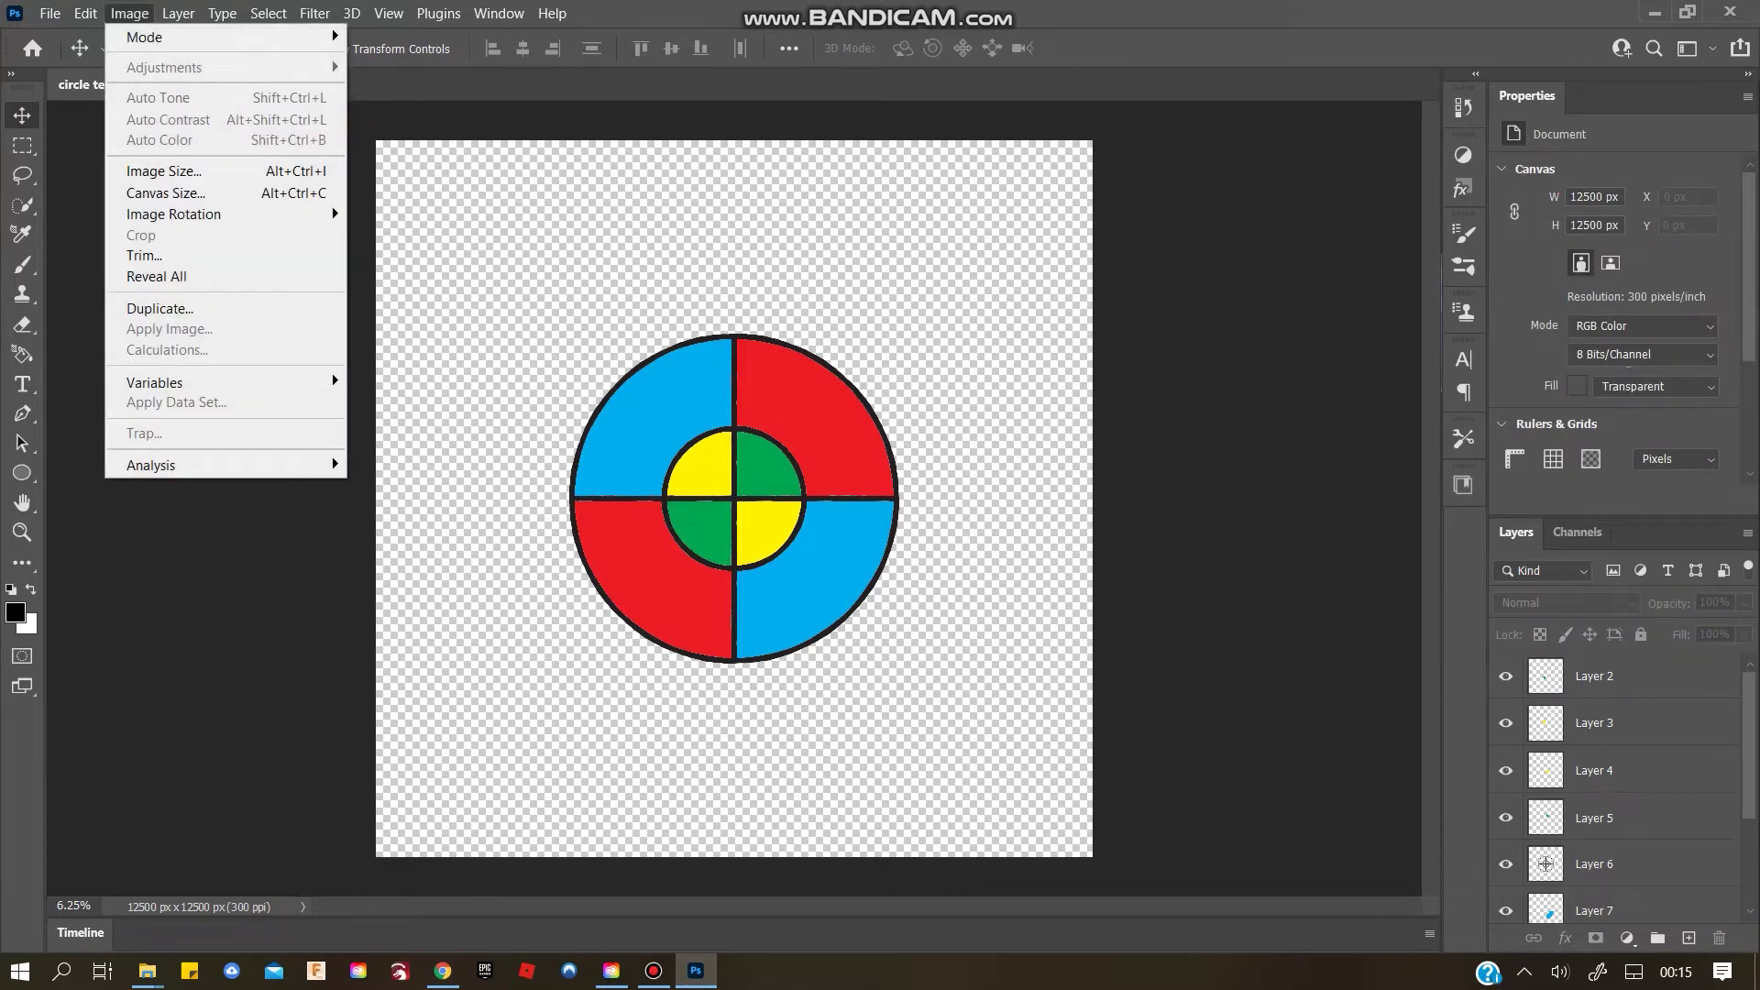
left_click(164, 172)
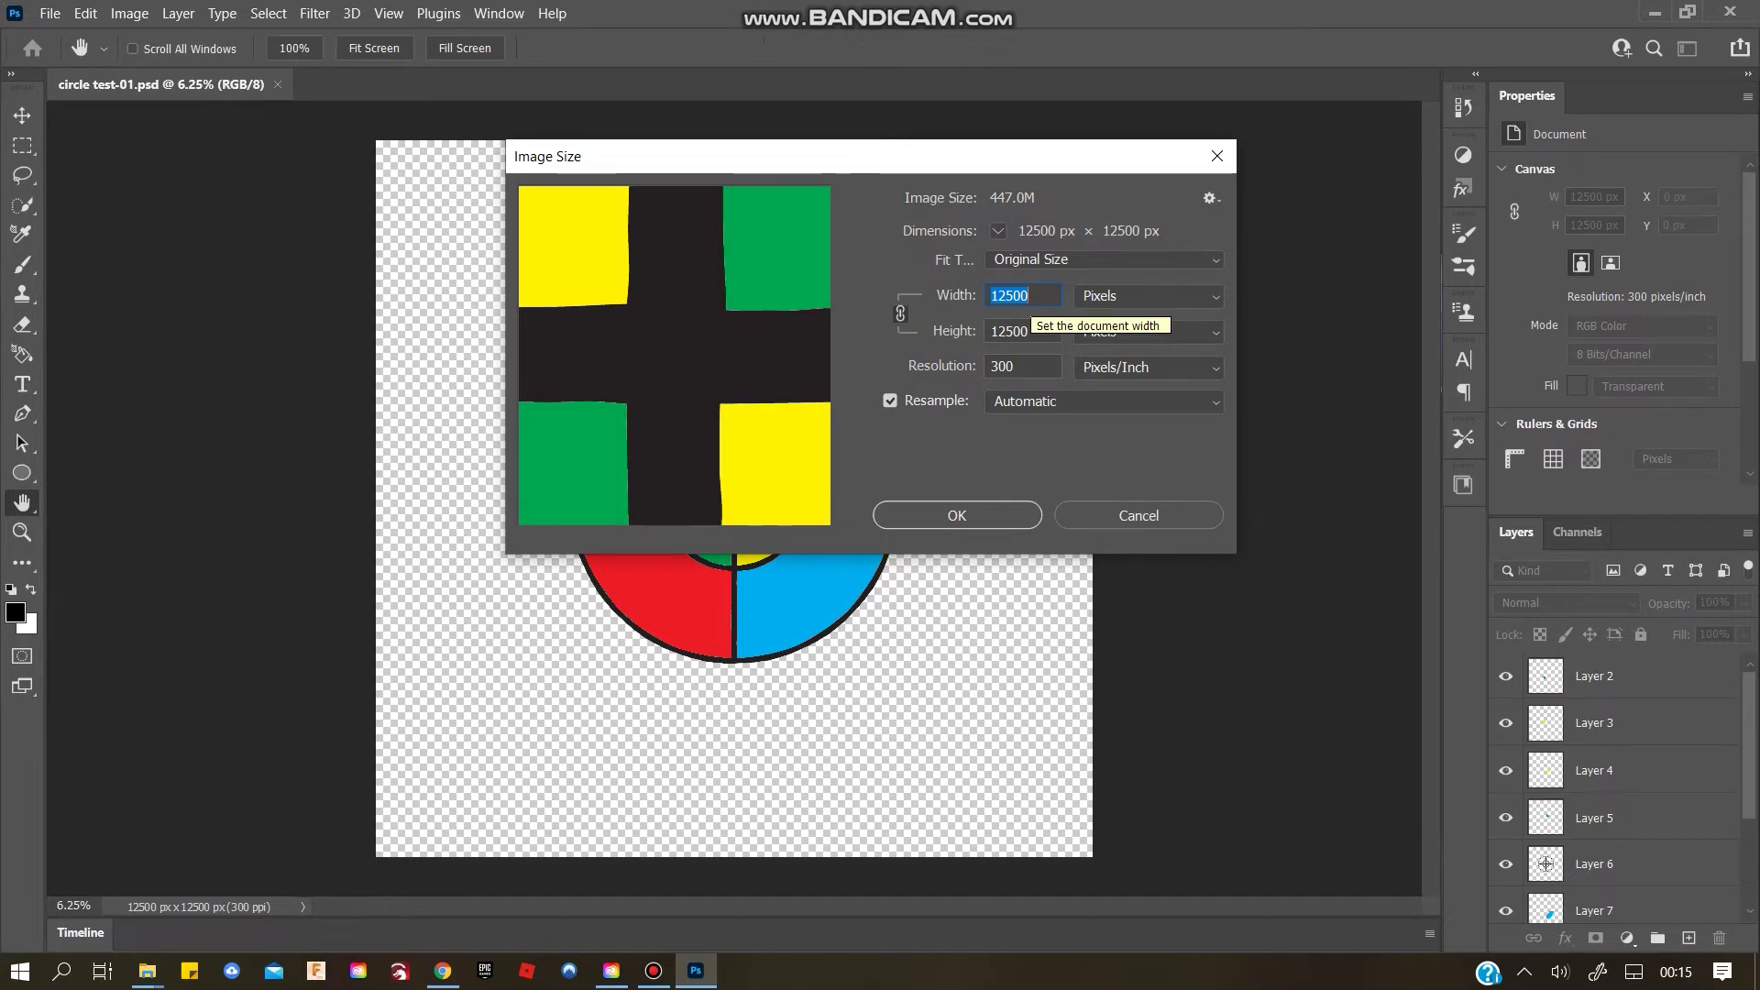
type("3000")
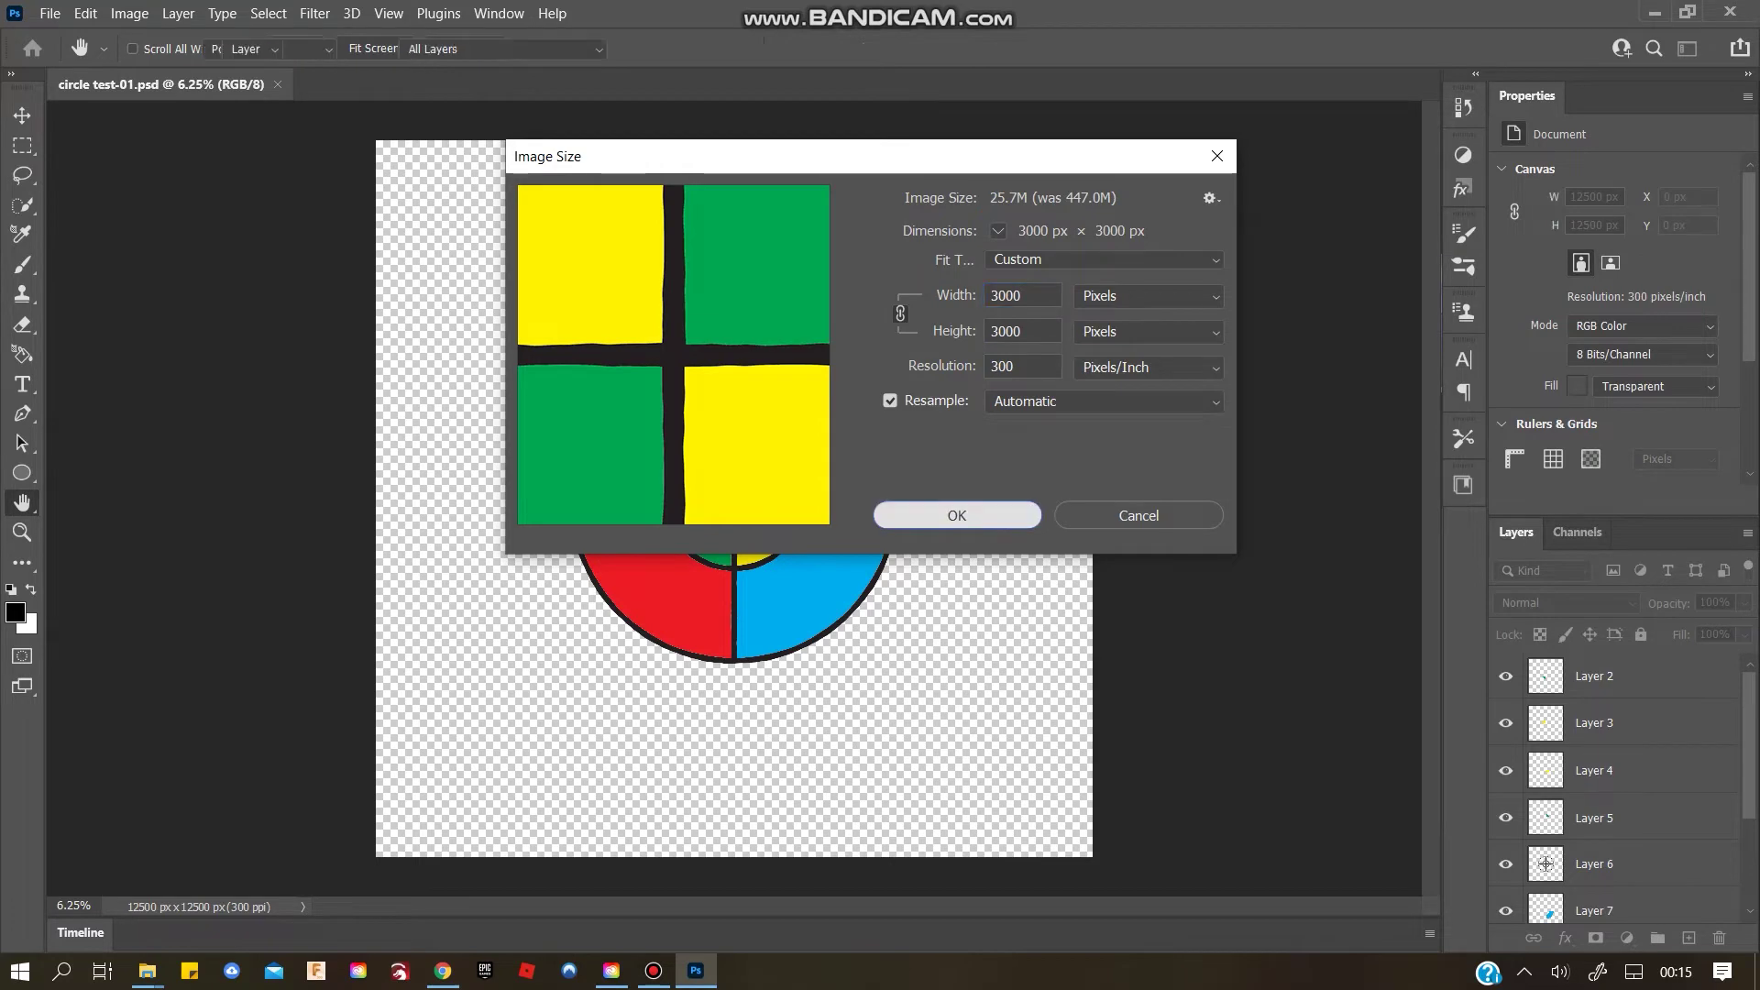
left_click(956, 515)
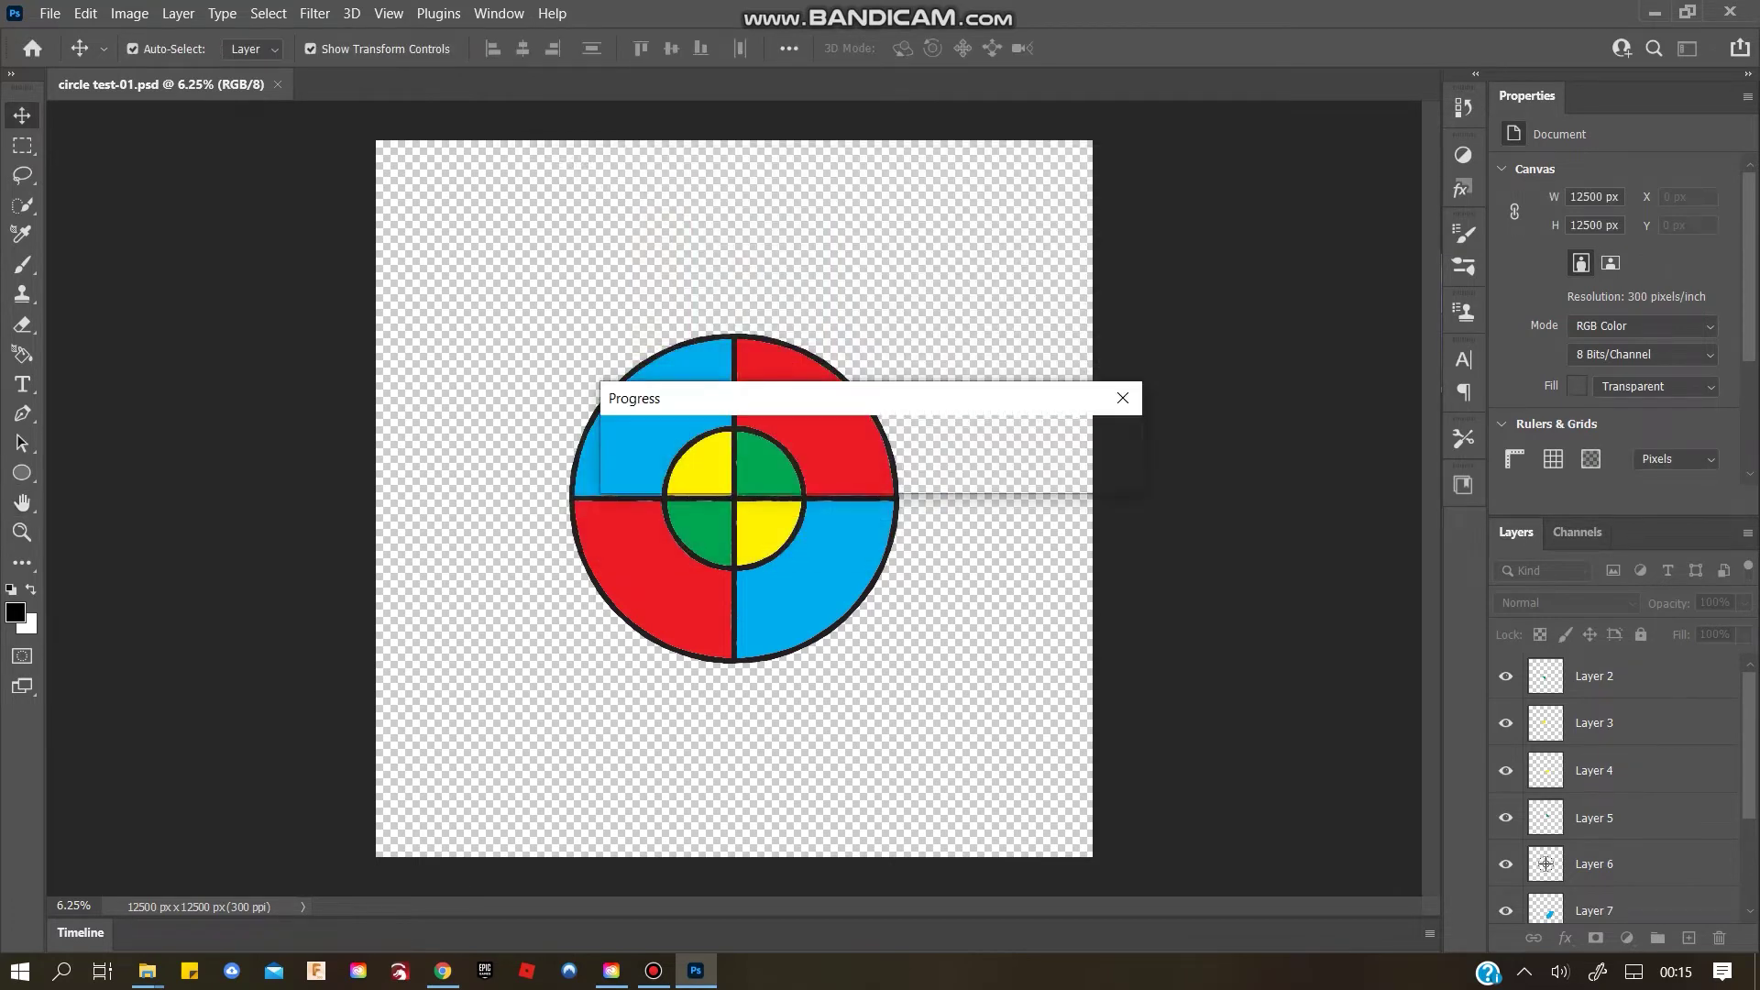
Select all layers of the circle design and scale them together about the centre to about 150%
key("ctrl+plus")
key("ctrl+plus")
key("ctrl+plus")
key("ctrl+plus")
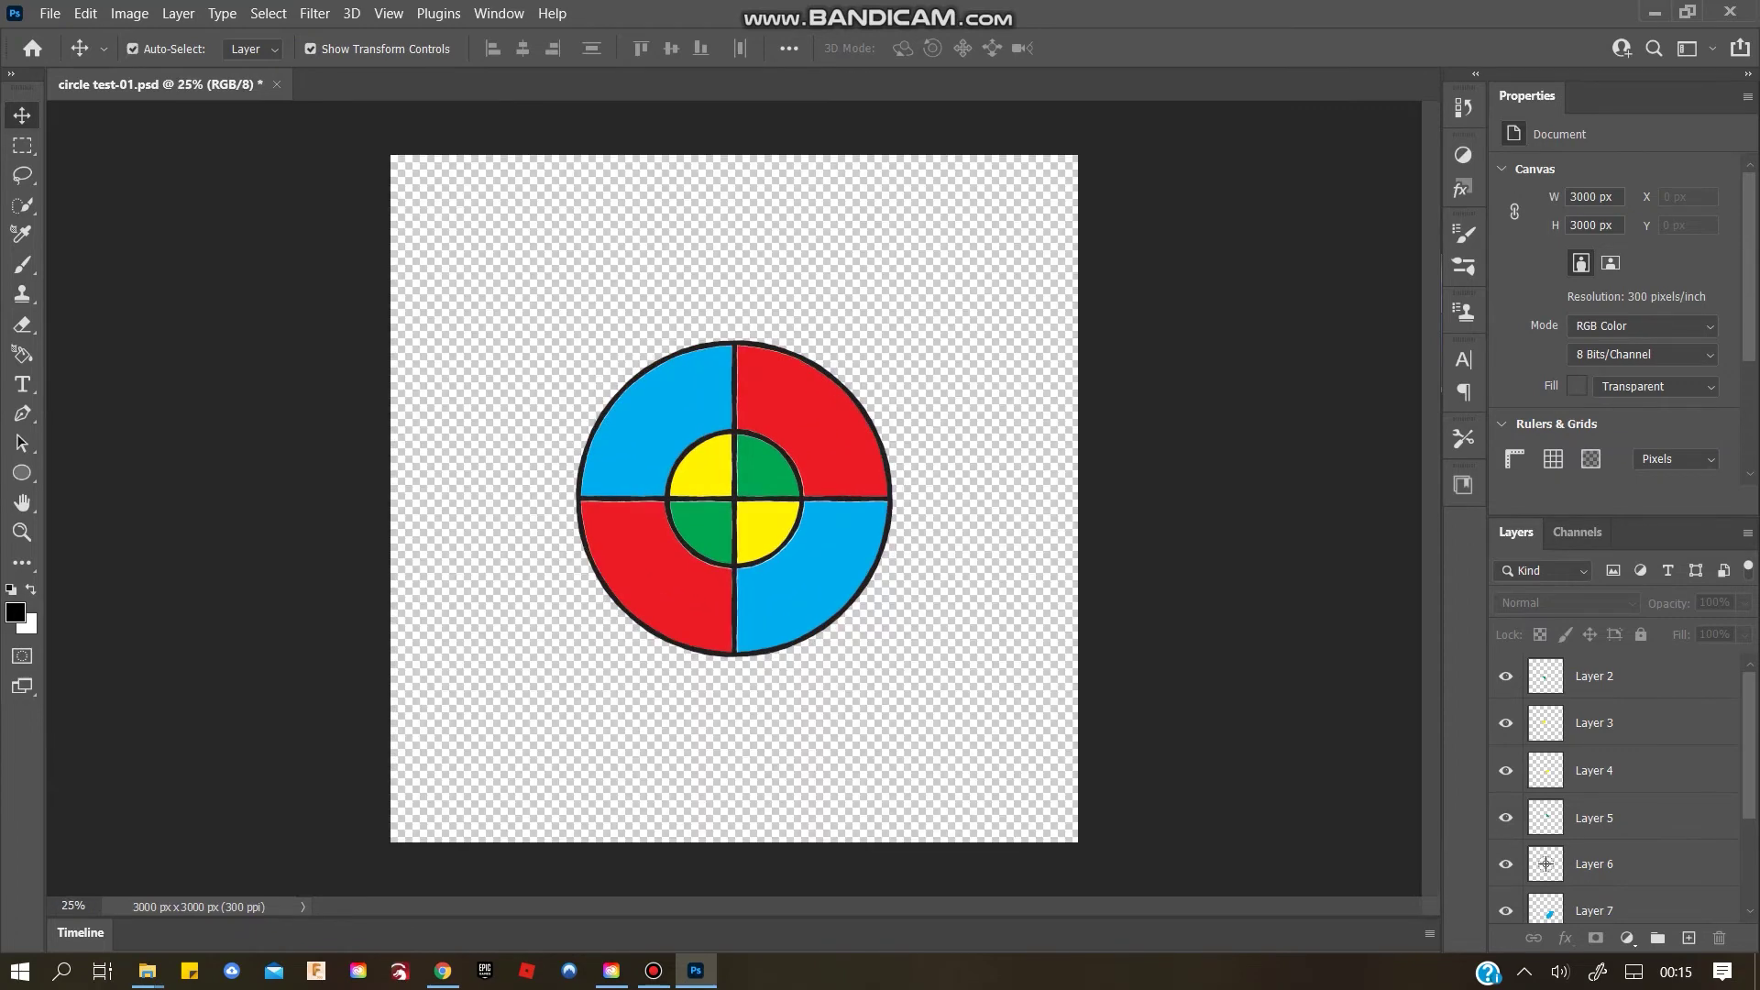
left_click_drag(542, 287, 945, 683)
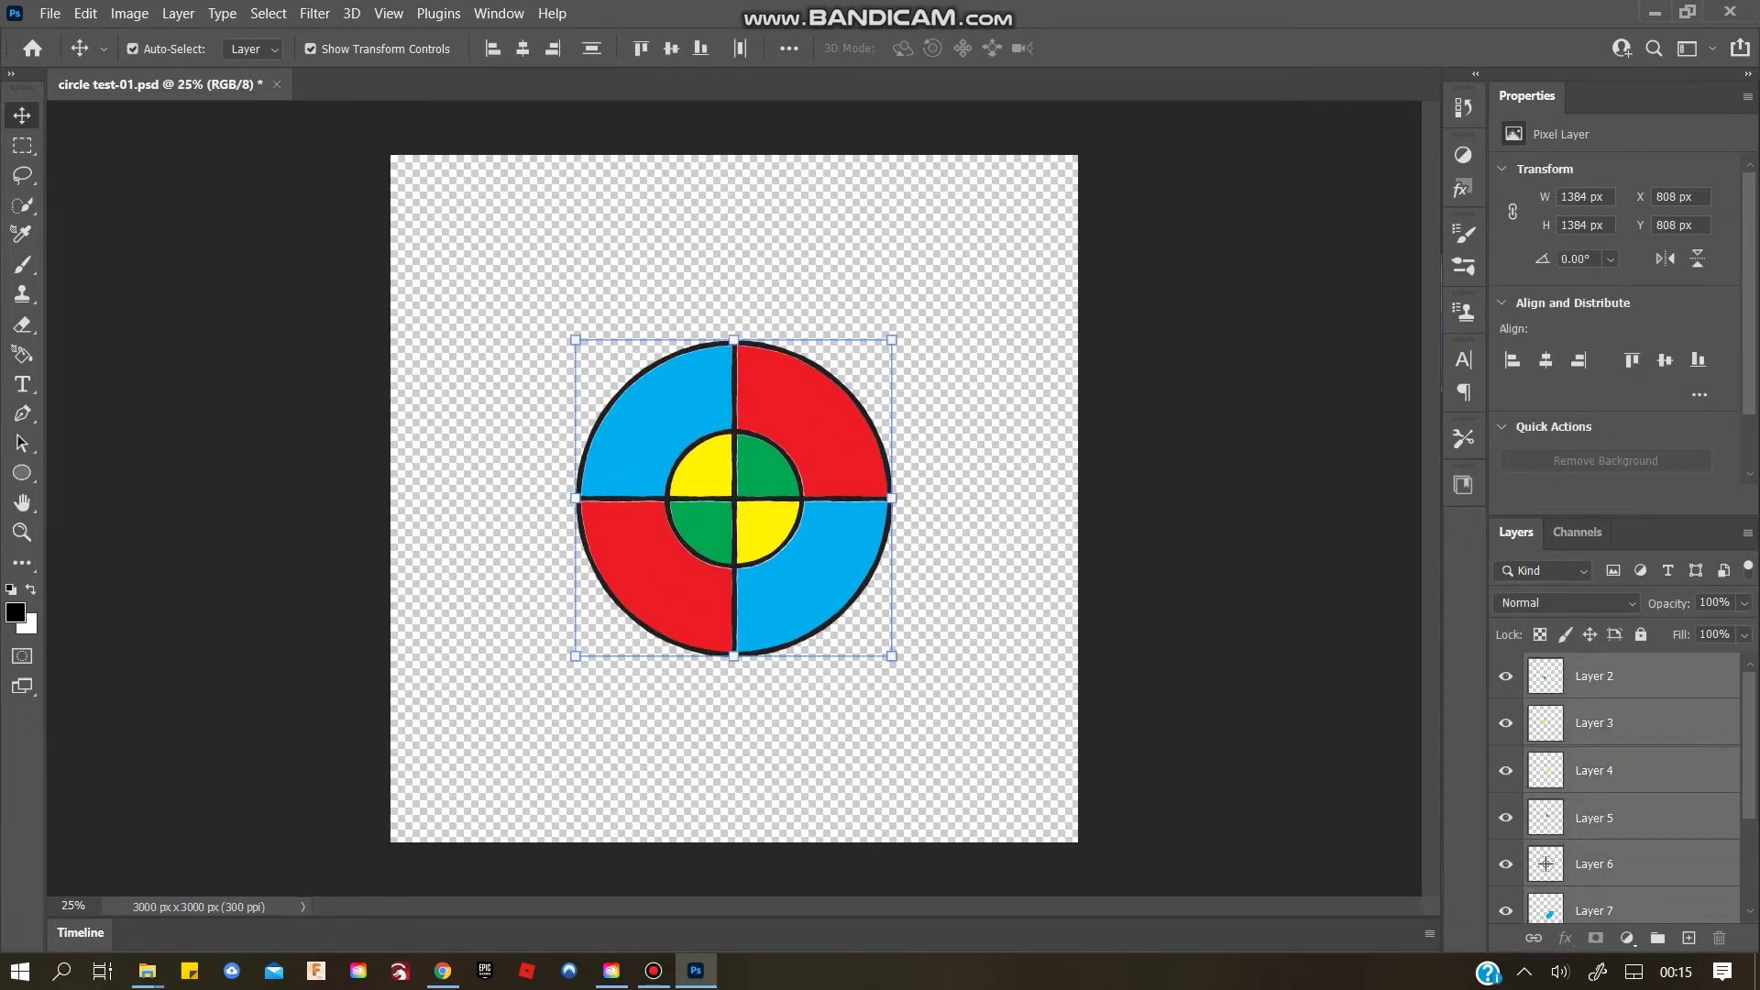
key("ctrl+t")
left_click_drag(892, 340, 971, 262)
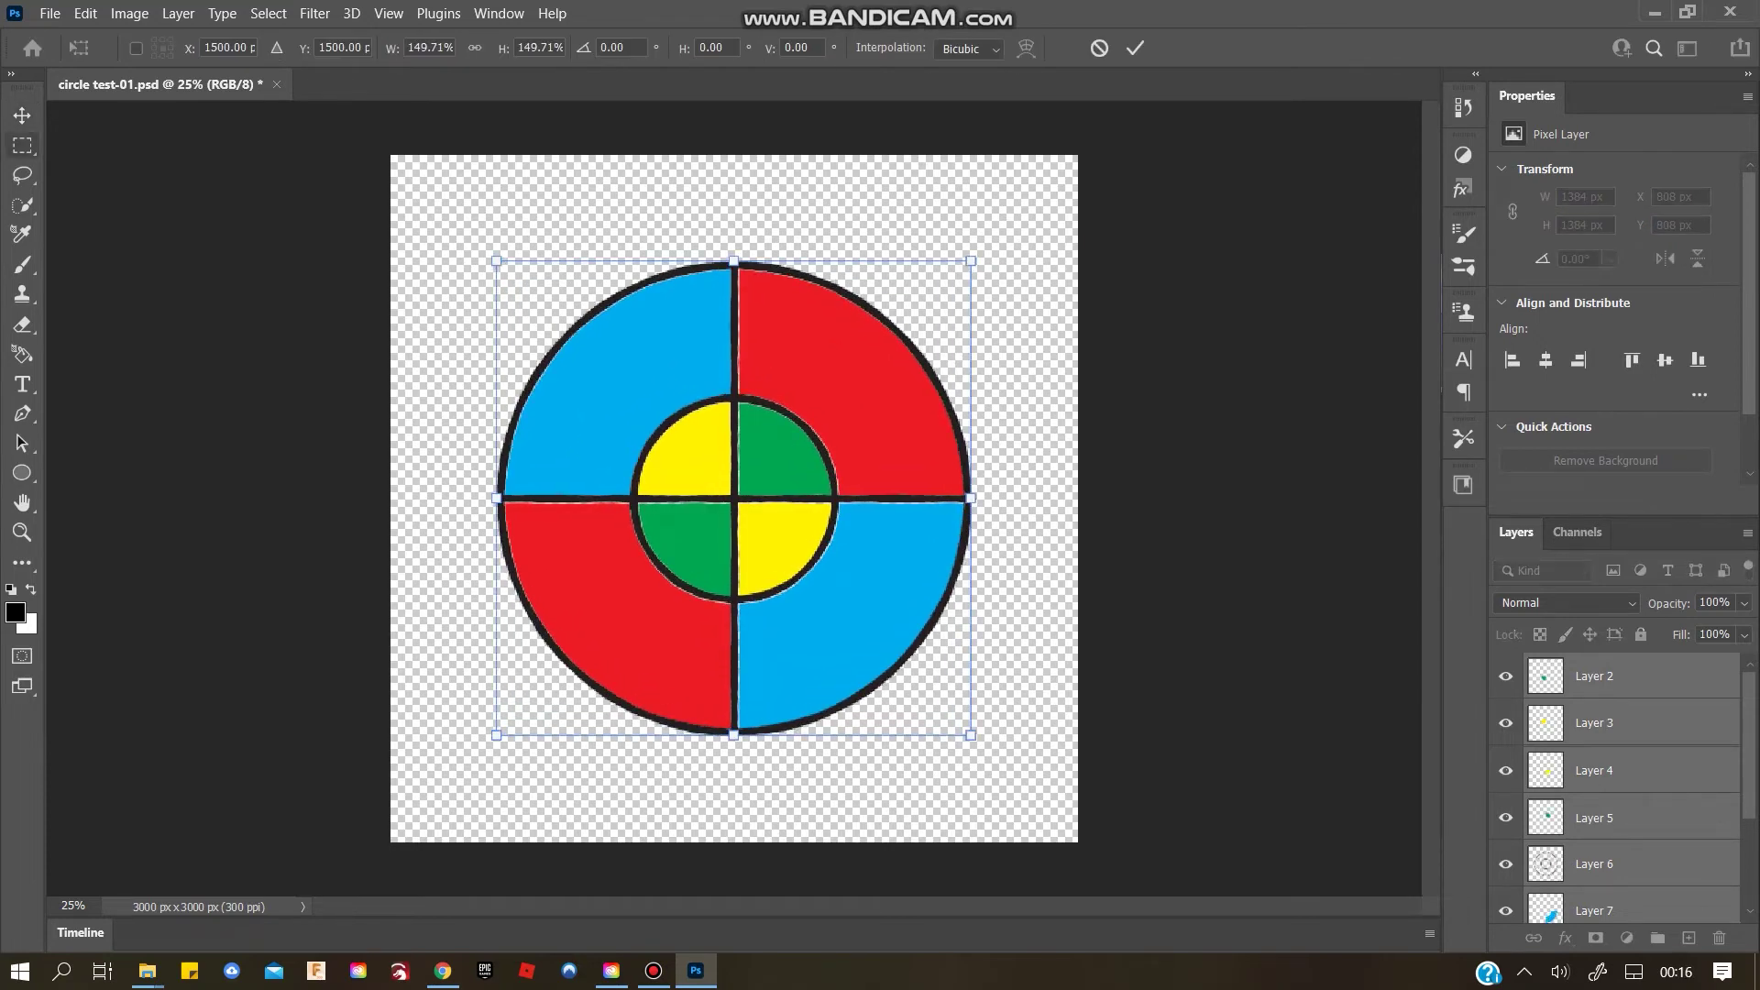
key("Return")
key("m")
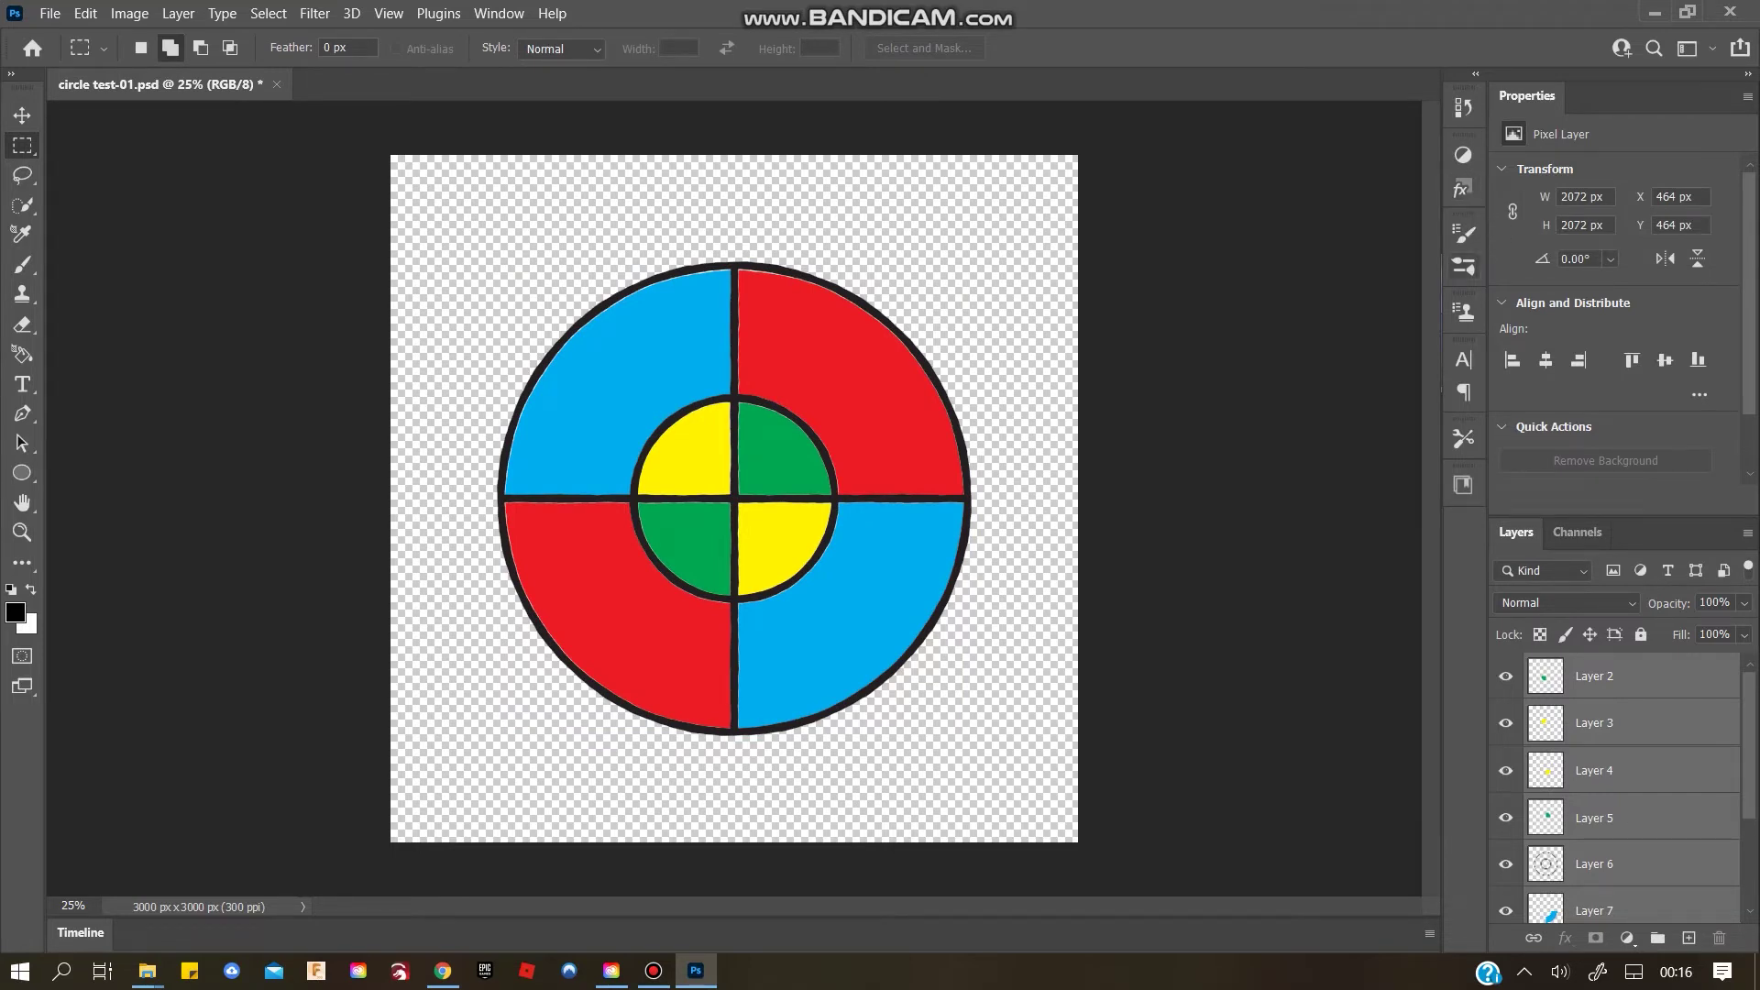
Import Leading Styles.asl from the 2 Leading Style folder into the style presets
left_click(499, 12)
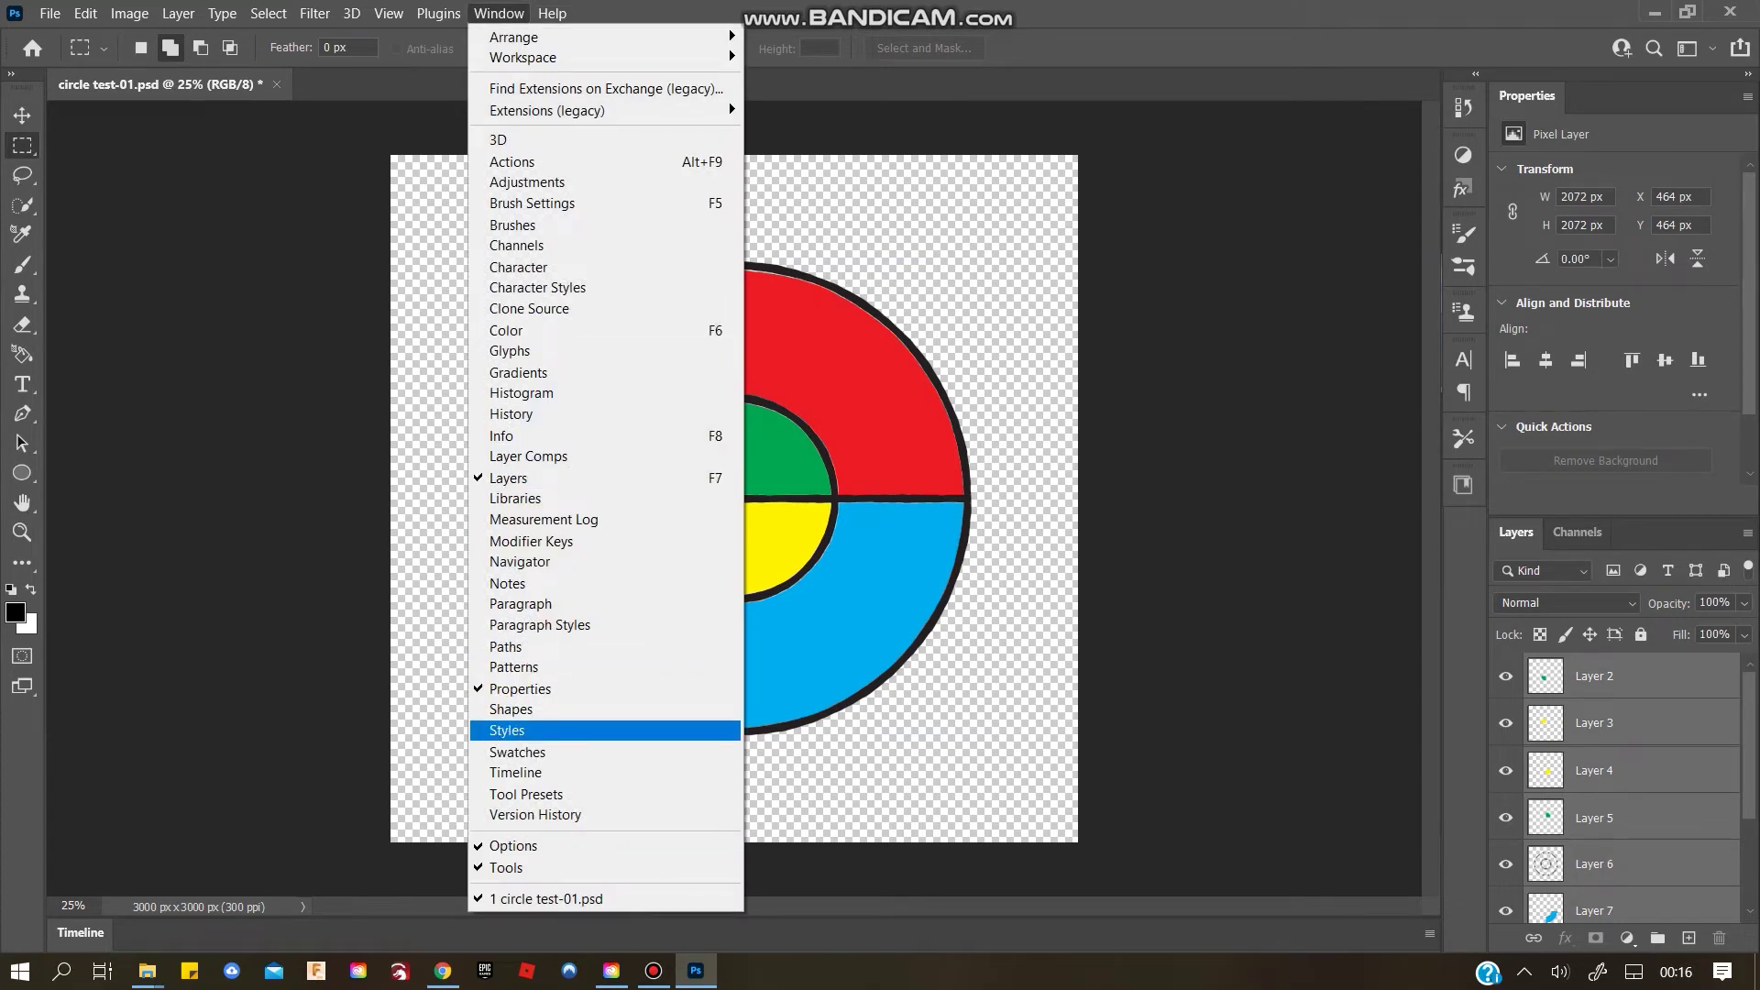
left_click(514, 730)
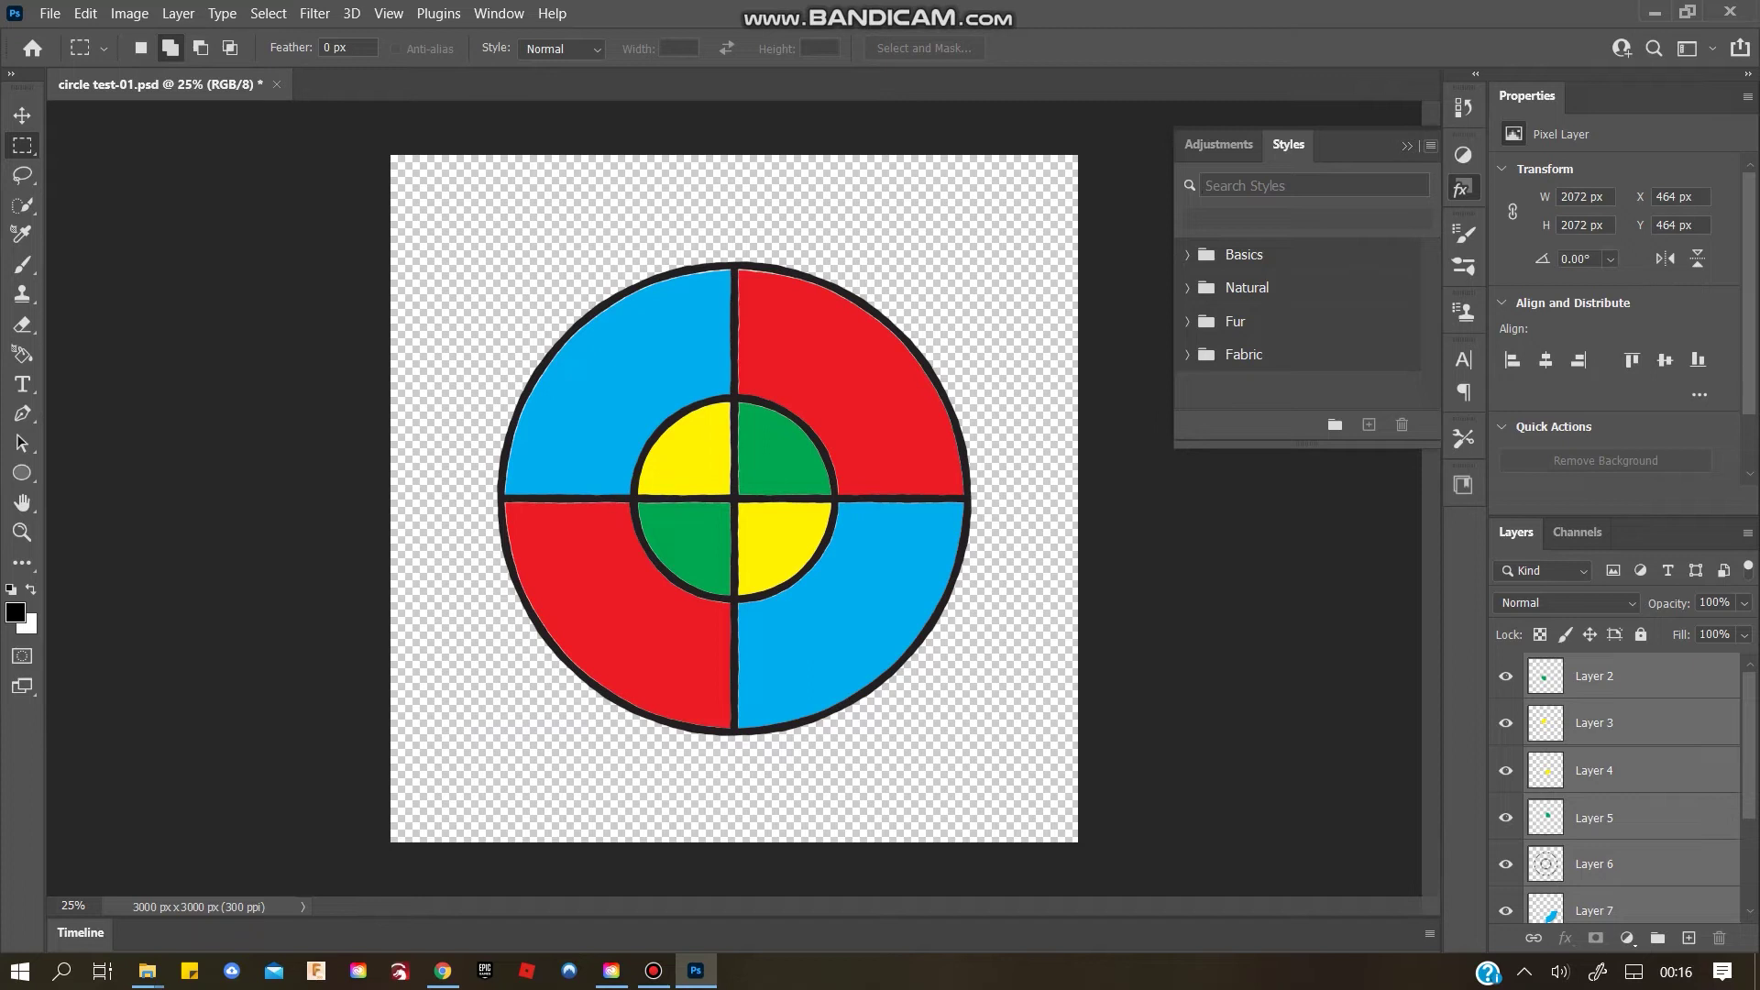
left_click(1430, 145)
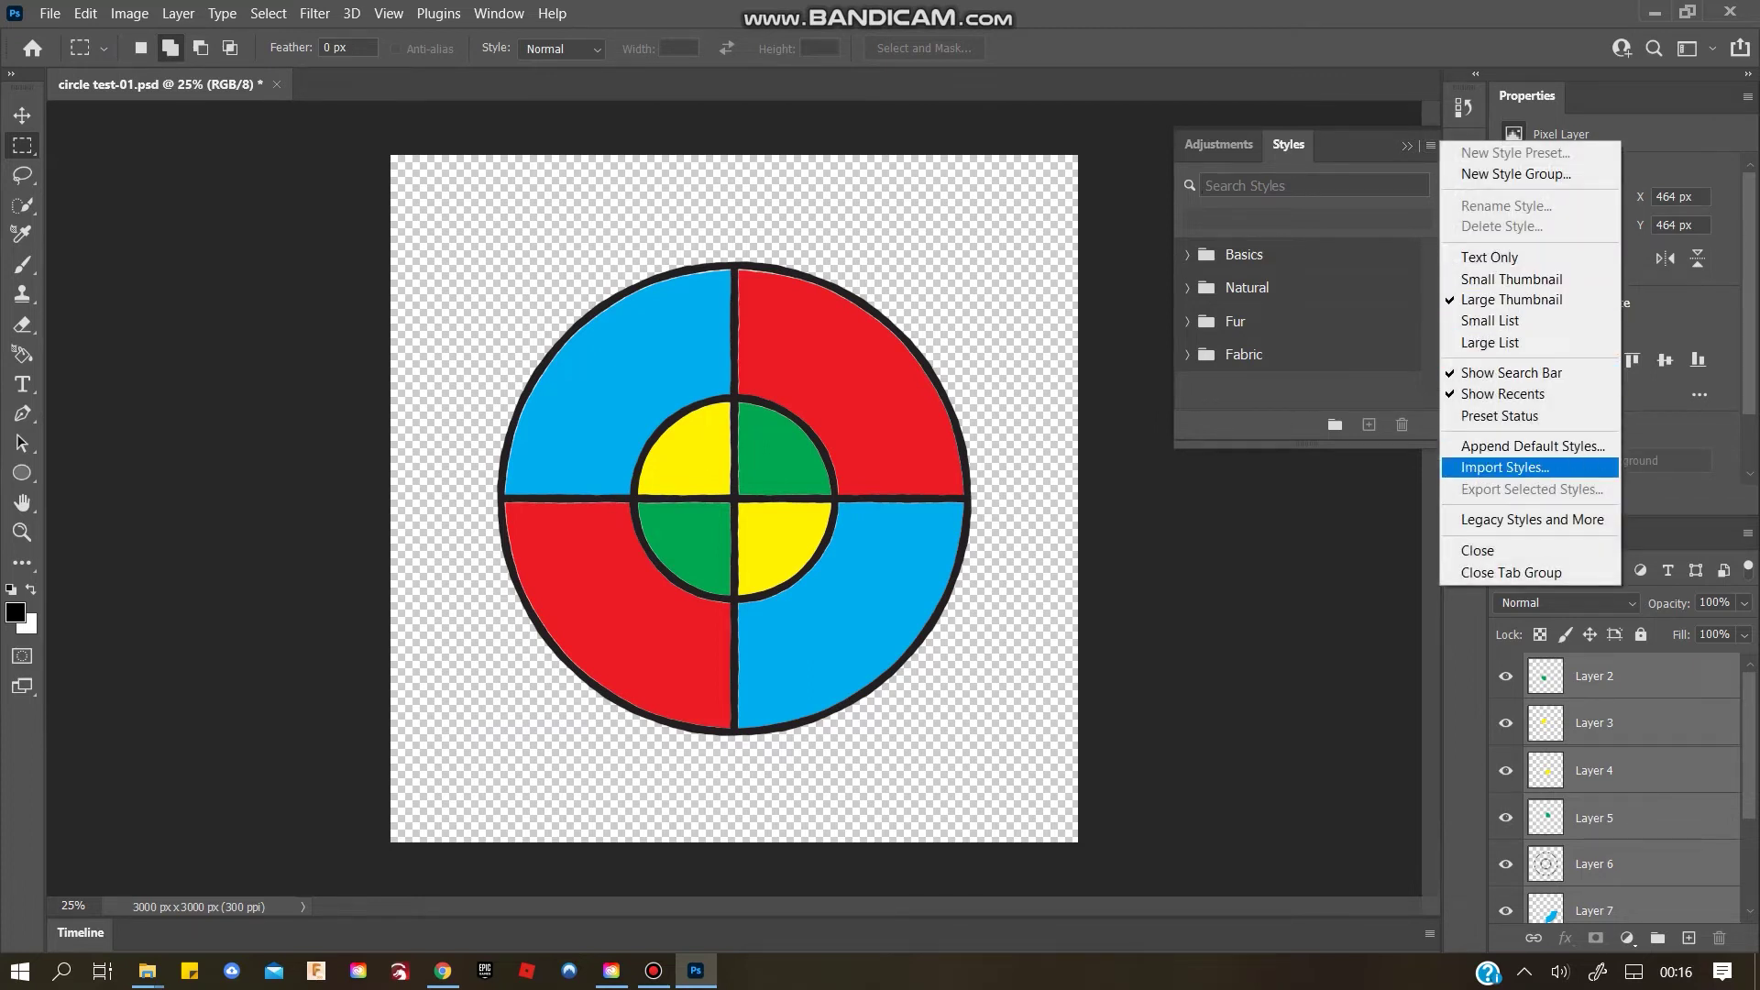
left_click(1505, 467)
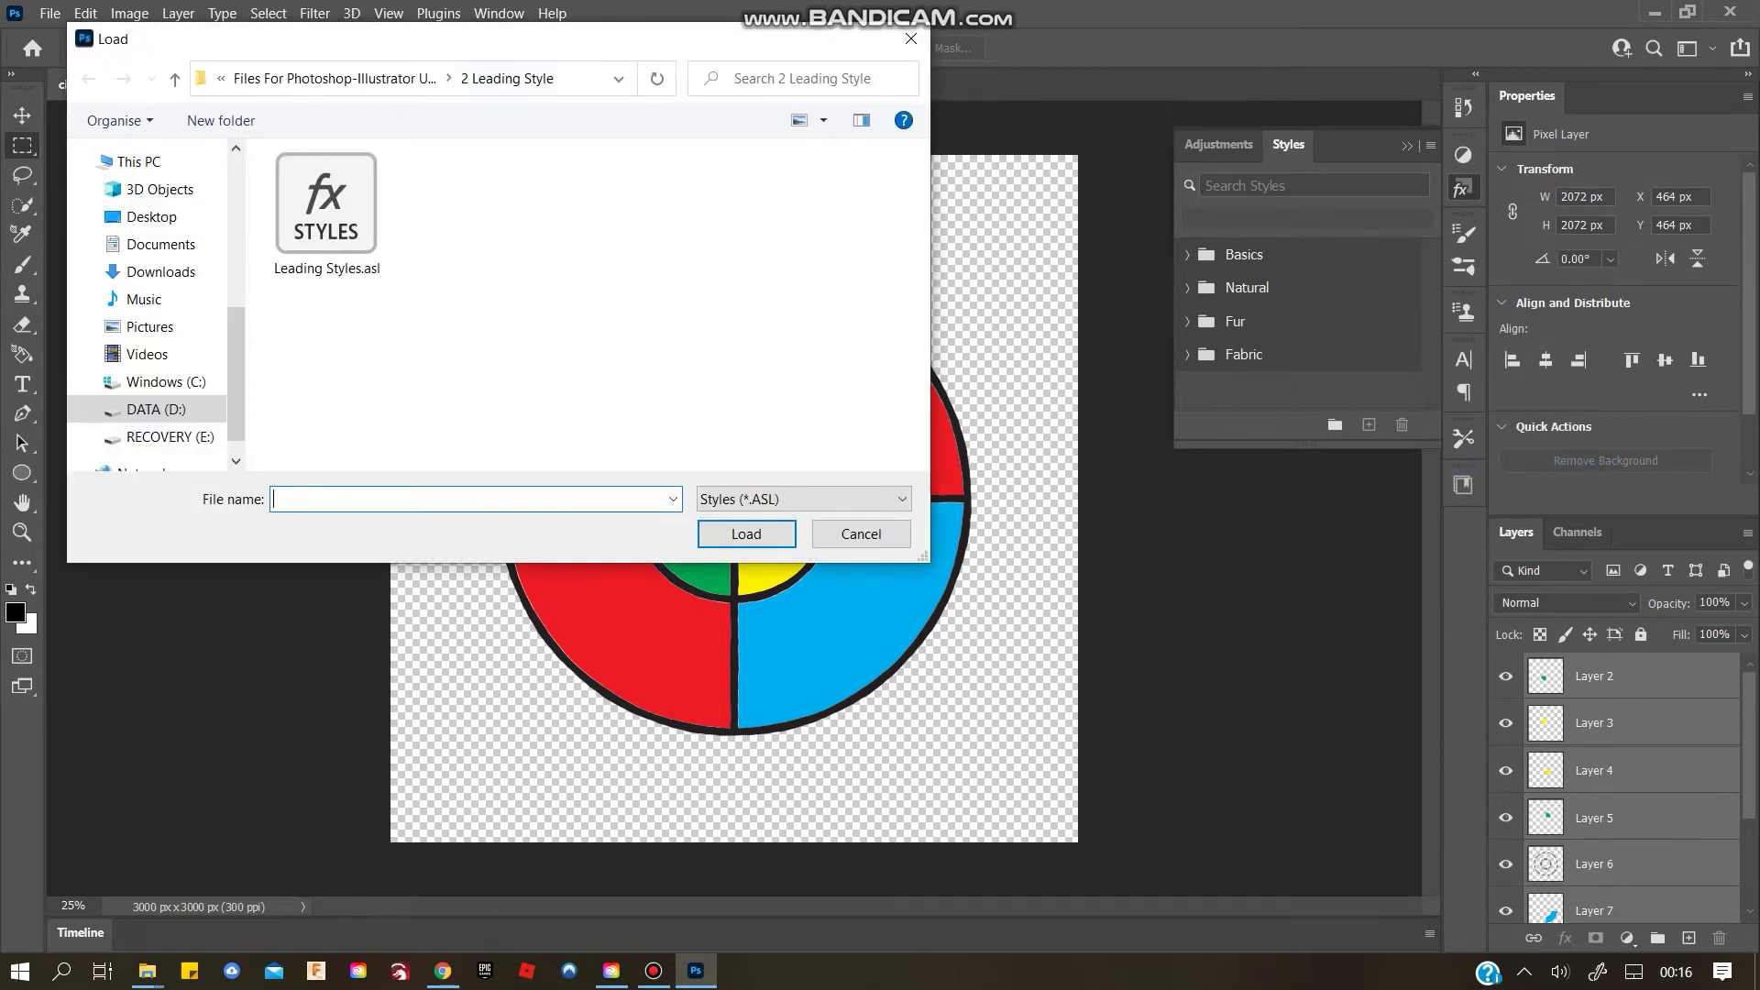
left_click(335, 78)
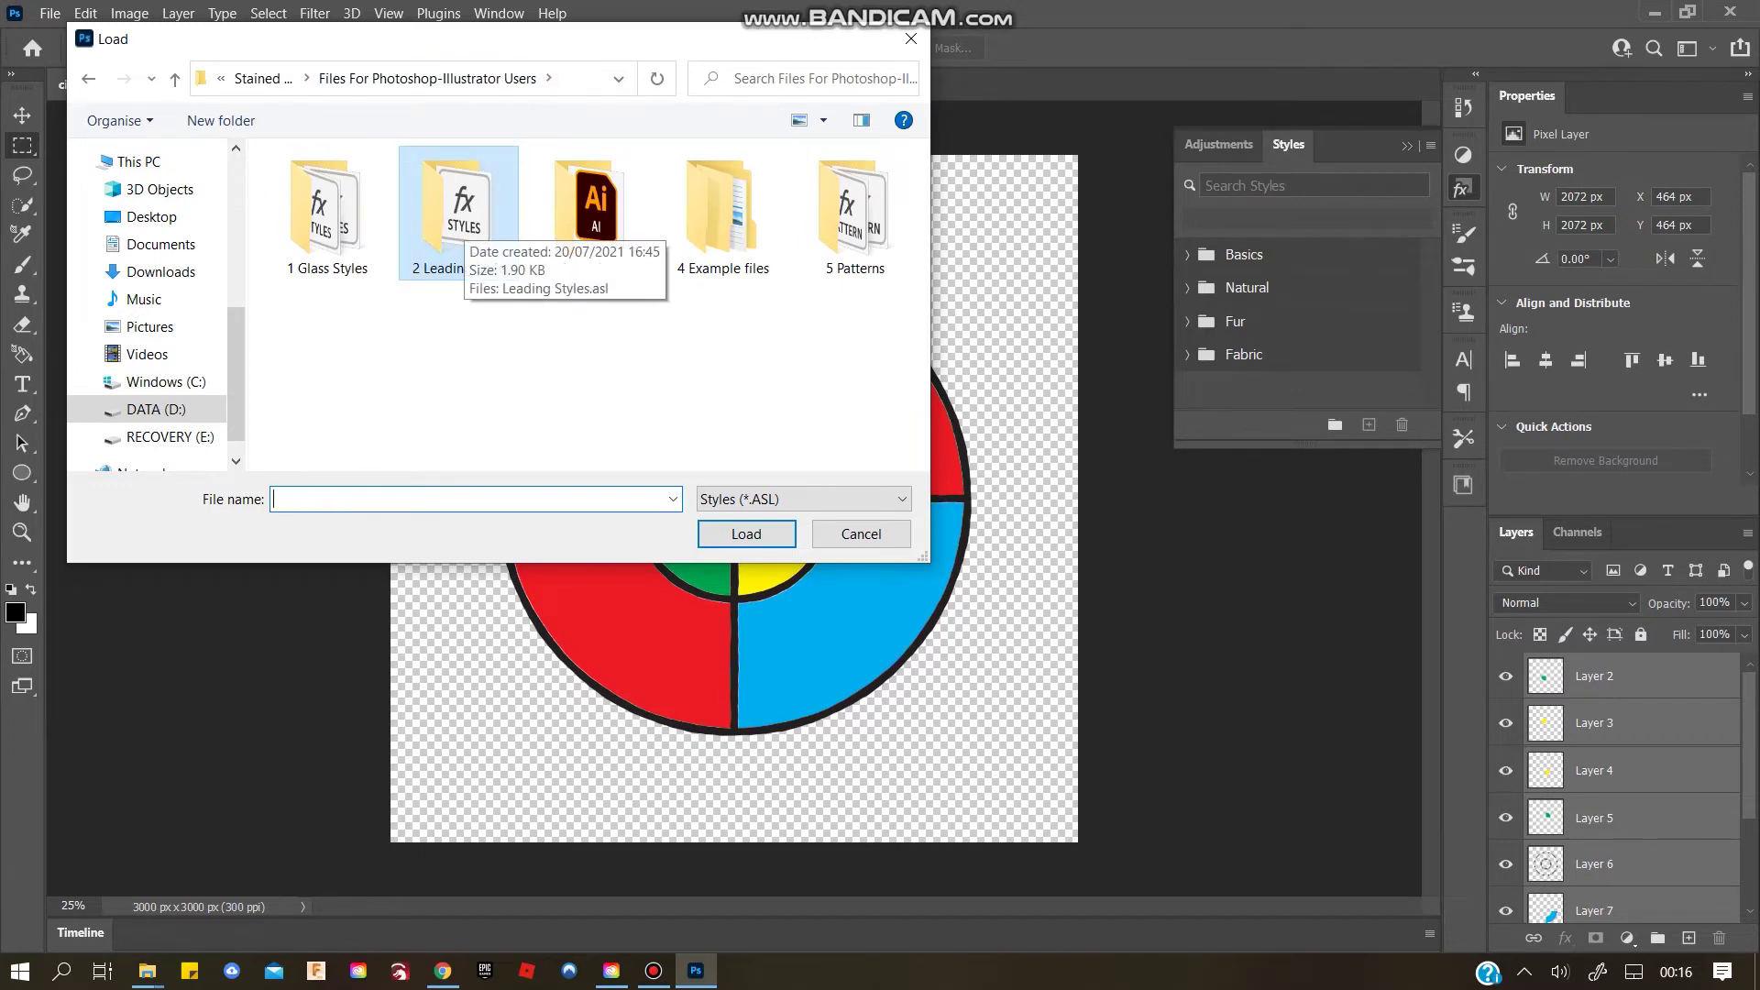
double_click(456, 215)
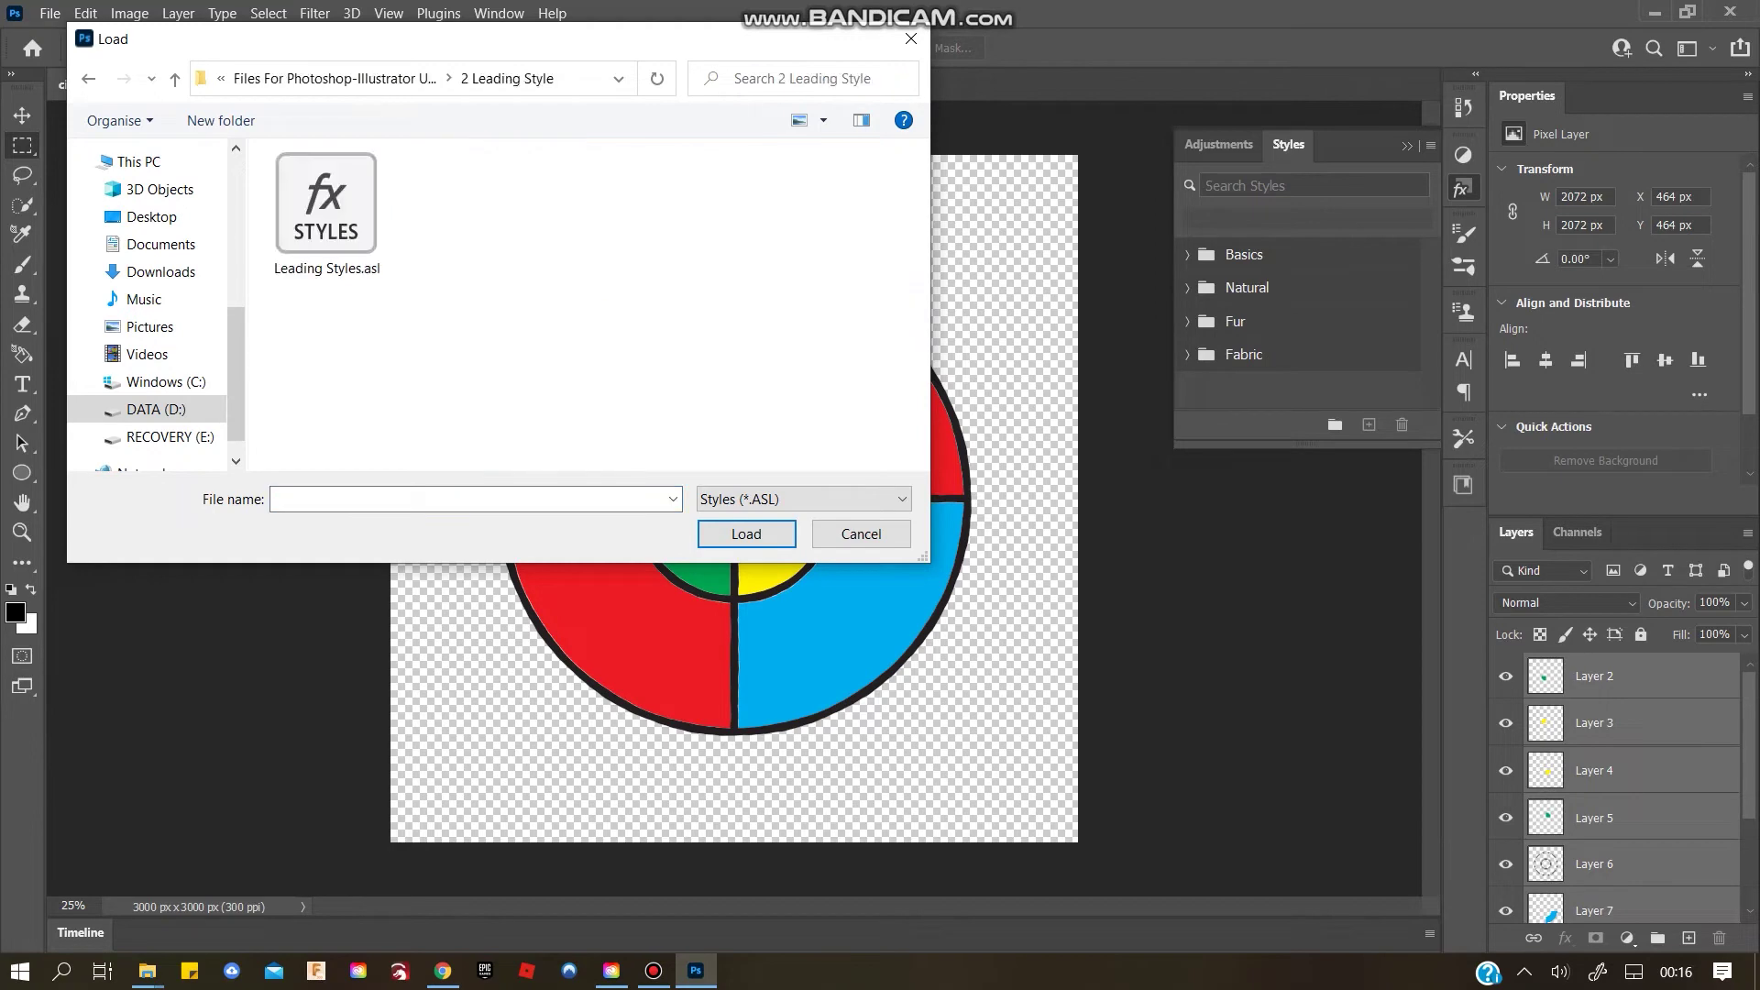
left_click(327, 206)
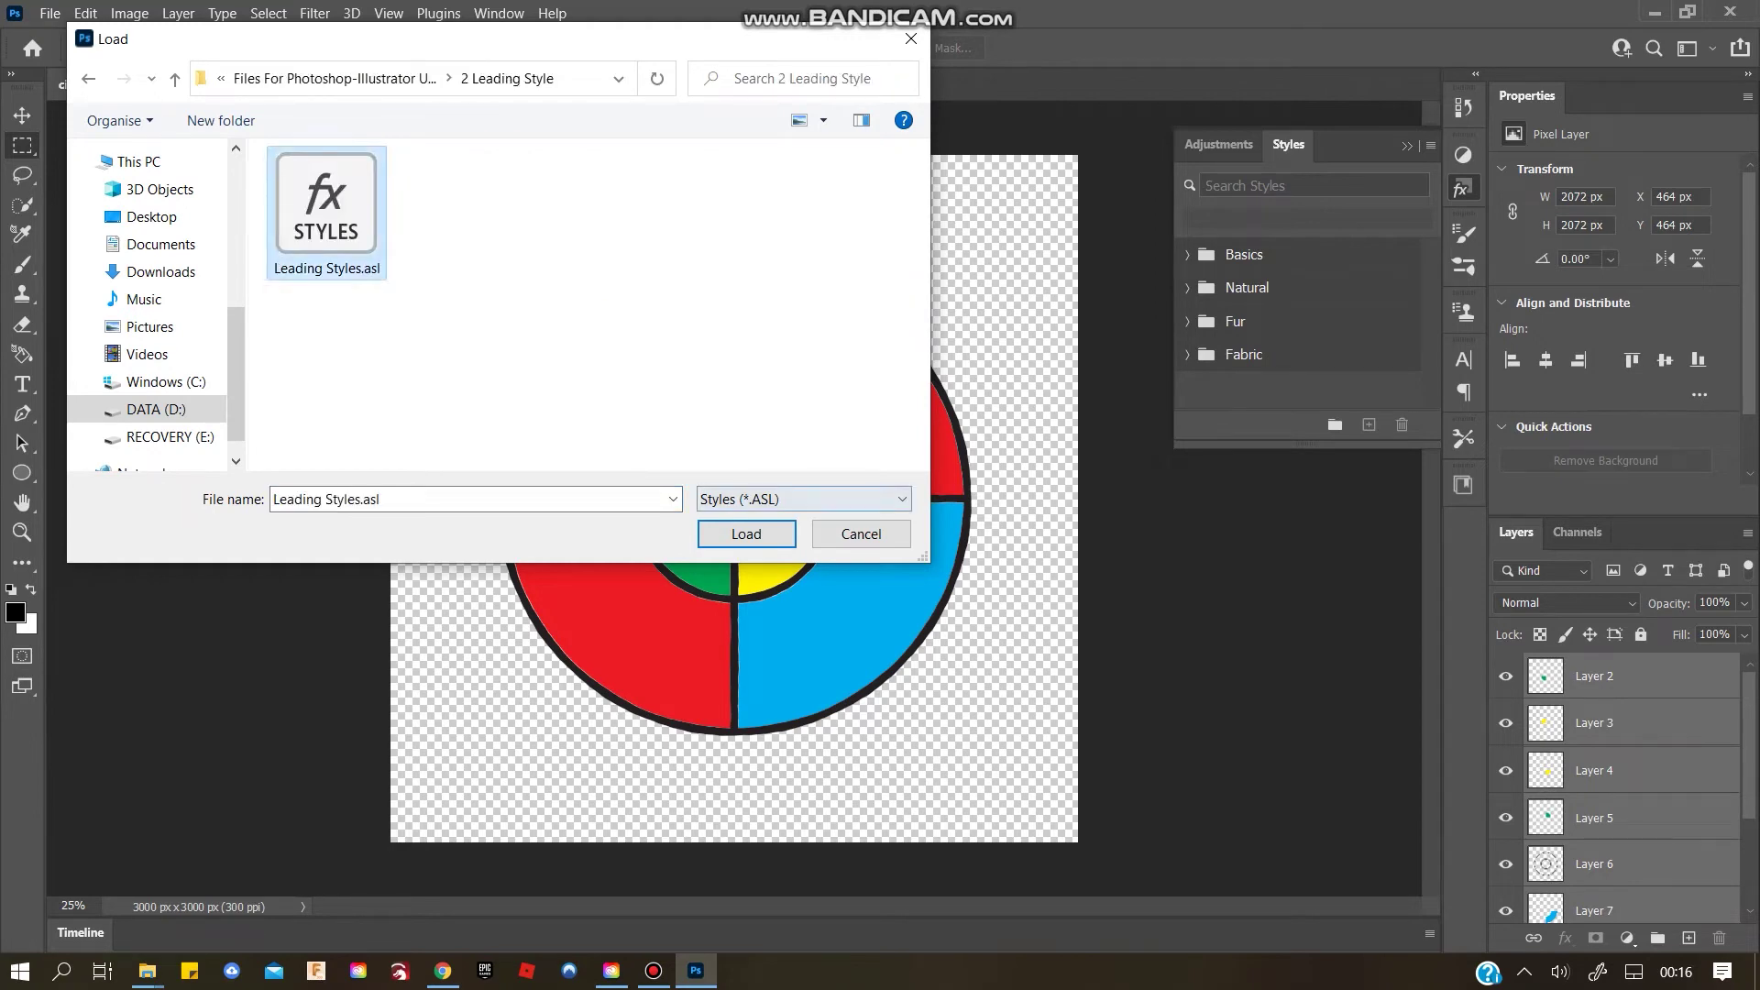
left_click(746, 533)
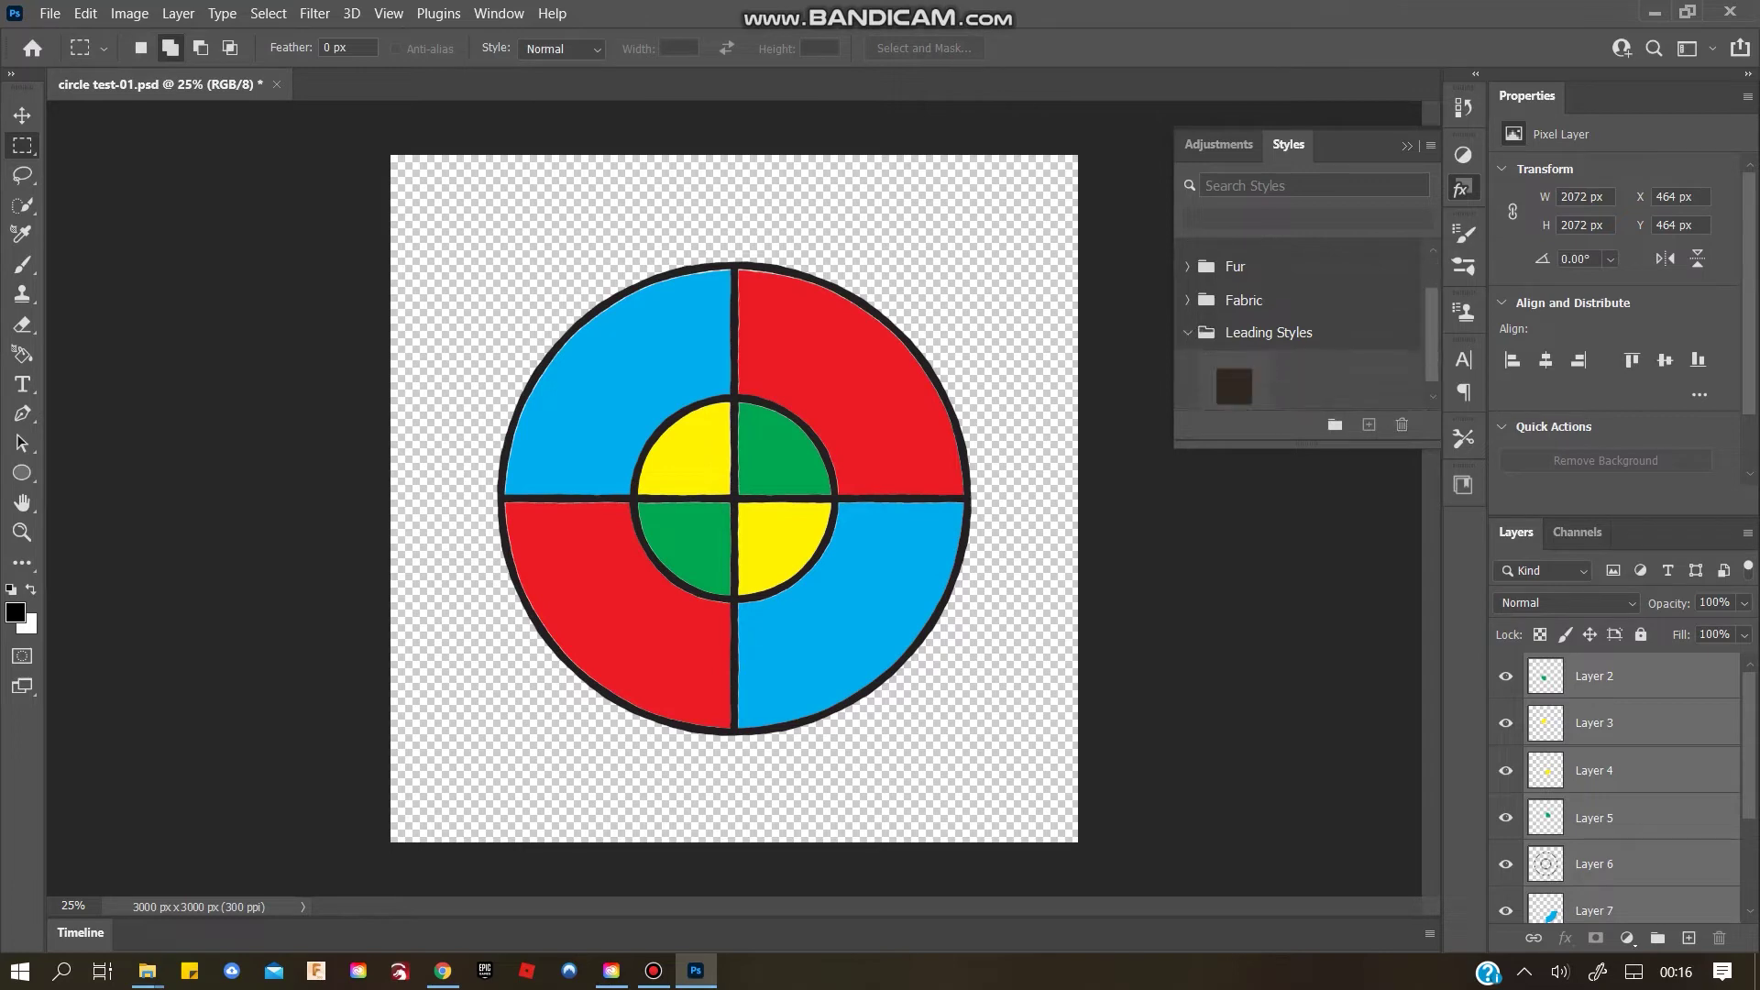
Apply the Leading Style preset to Layer 6, the black outlines, and collapse the Leading Styles group
left_click(1230, 341)
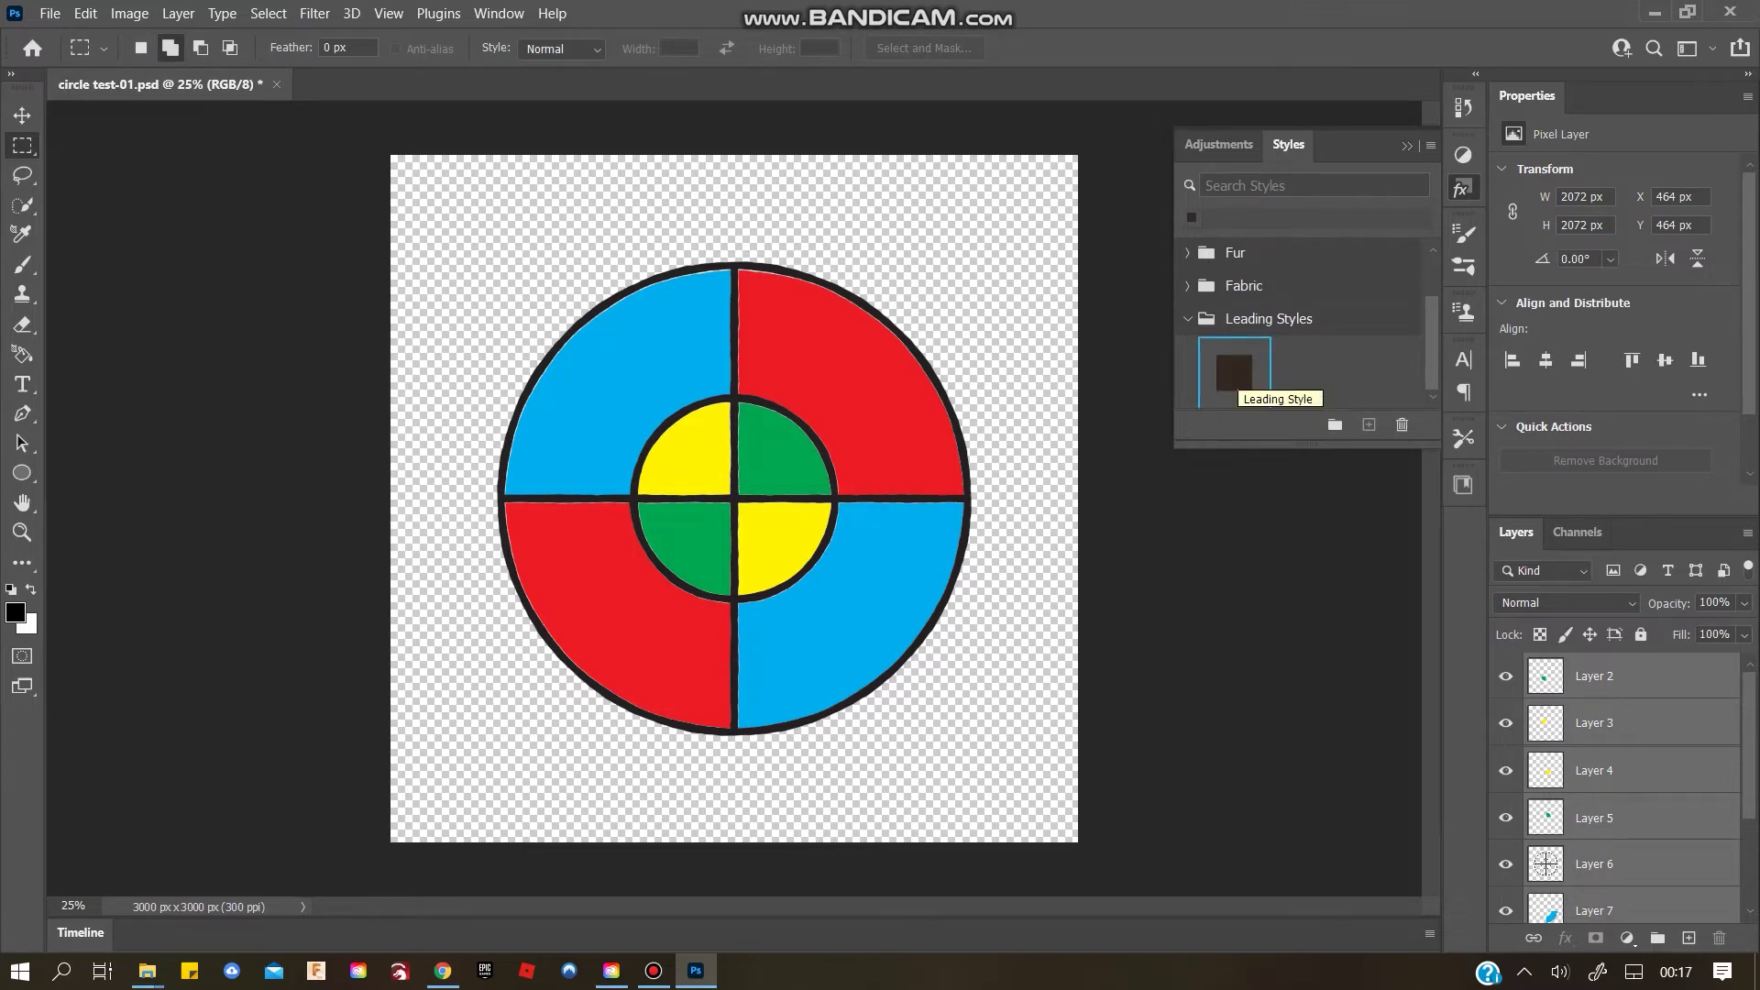
left_click(1595, 864)
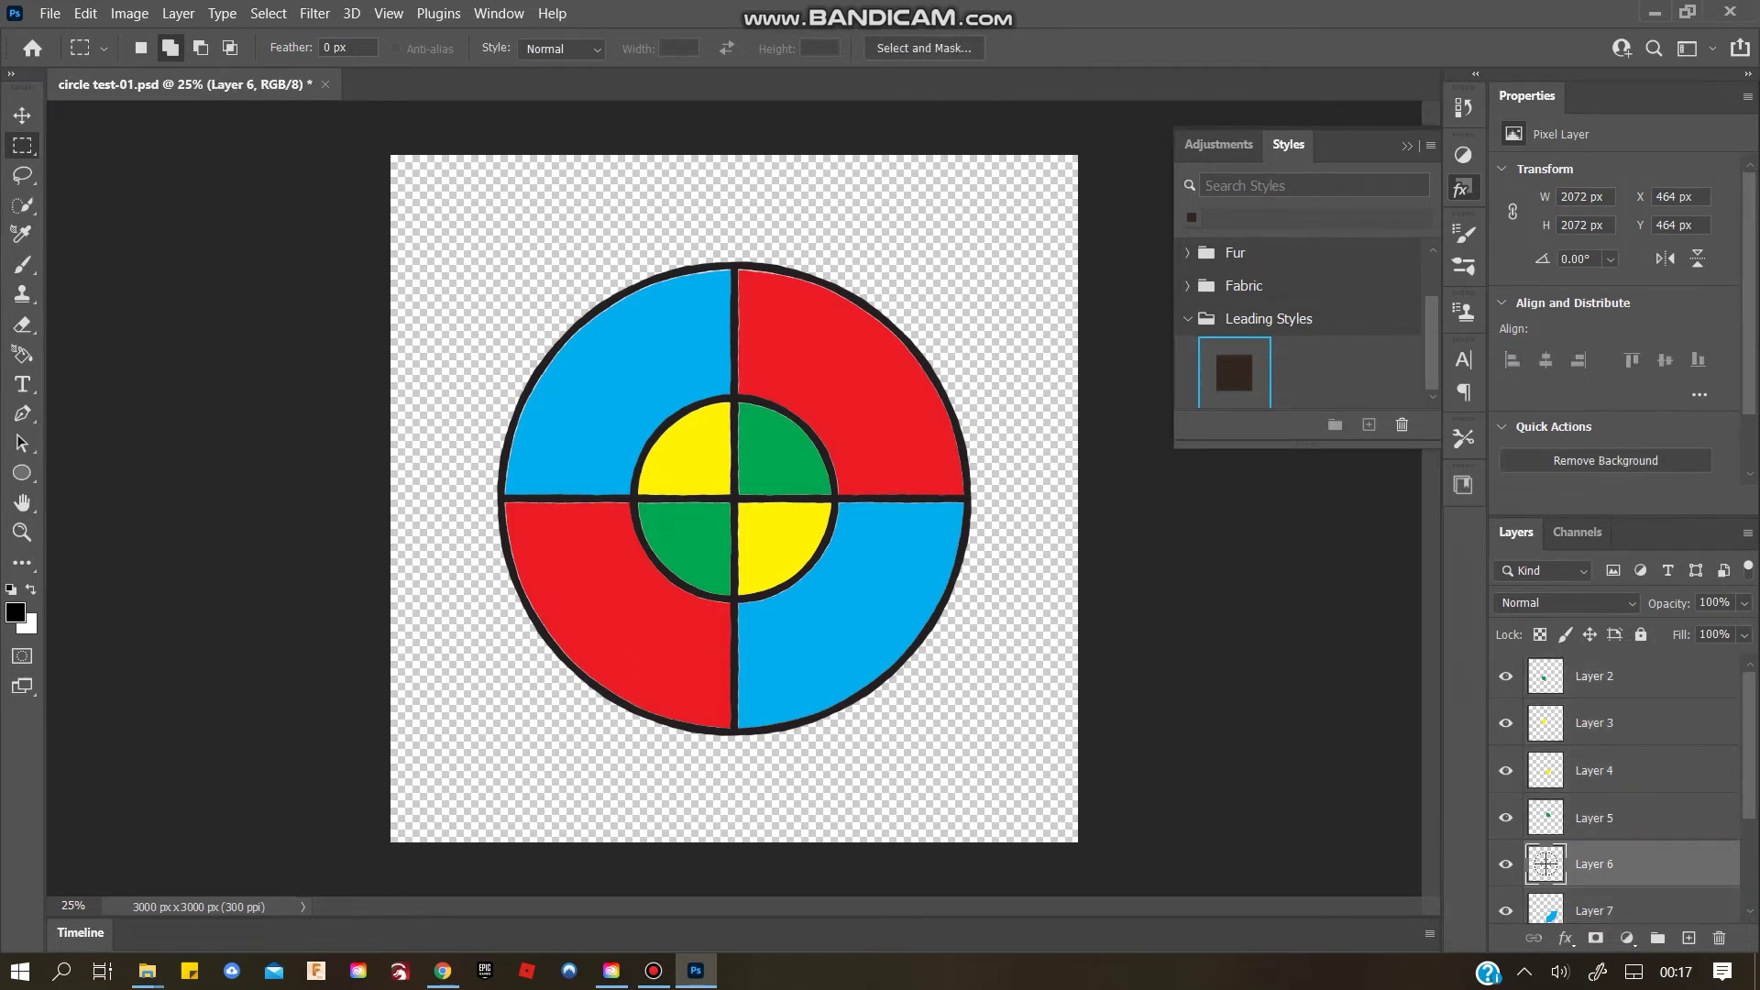
left_click(1235, 373)
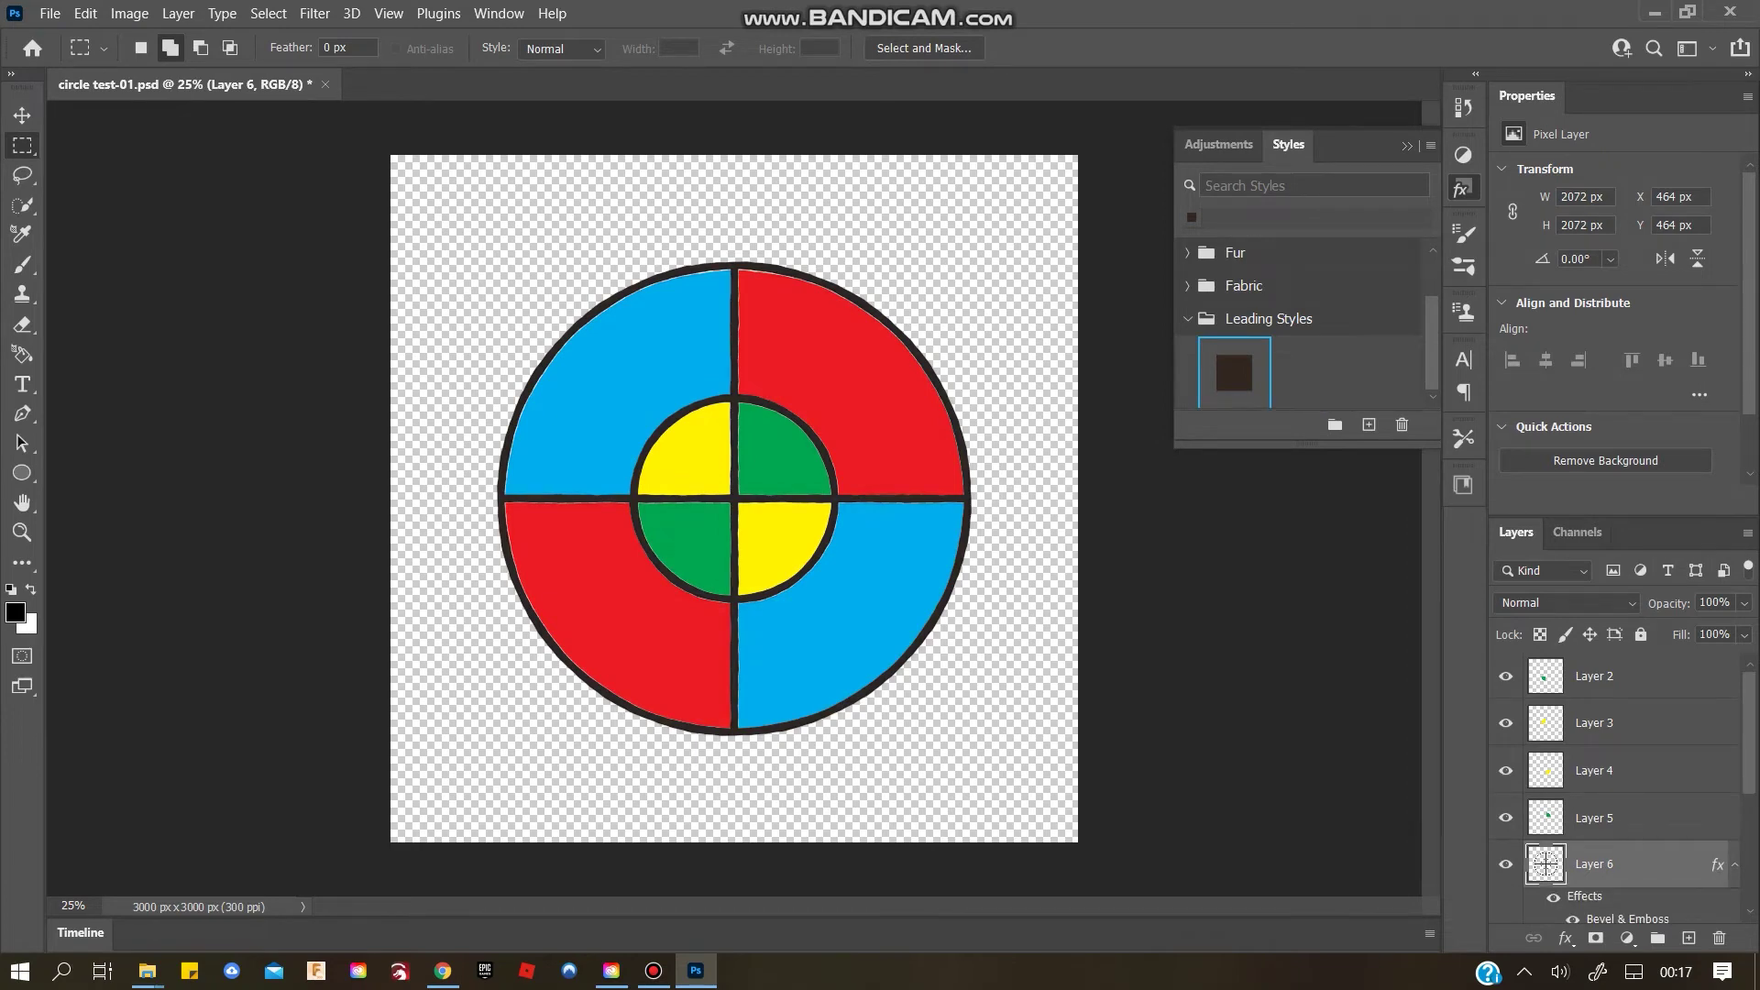
scroll(1618, 797, "down", 5)
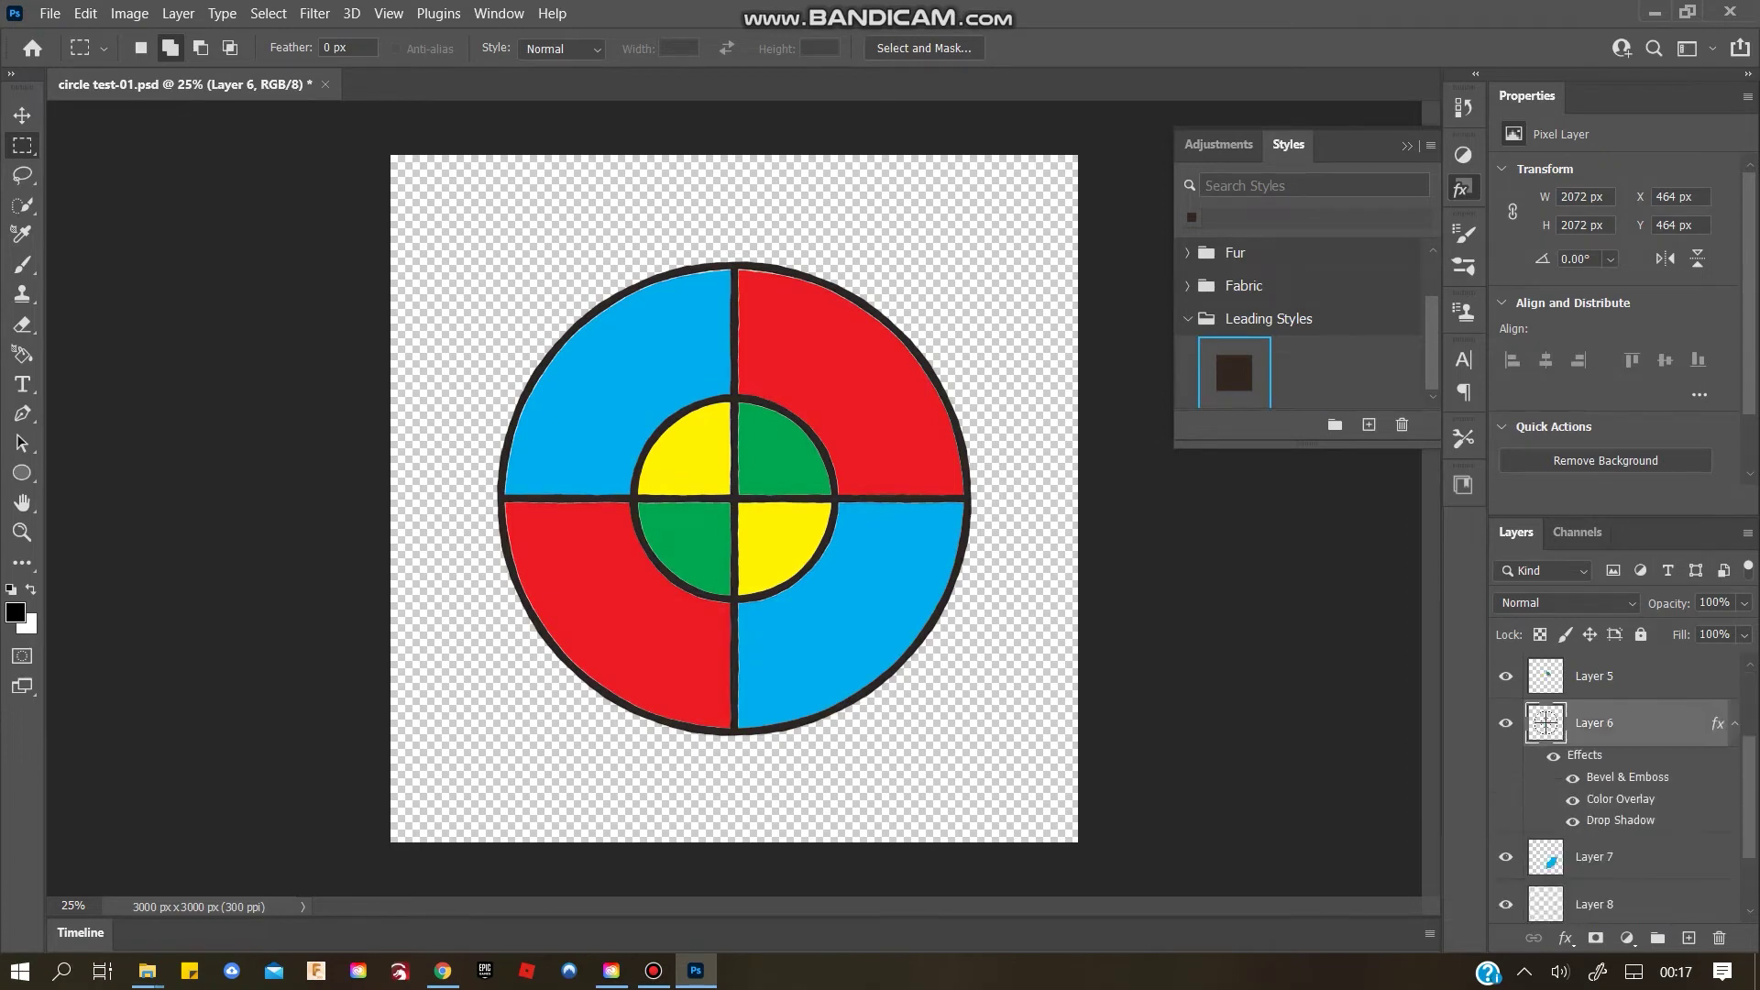
scroll(1618, 788, "up", 2)
left_click(1189, 319)
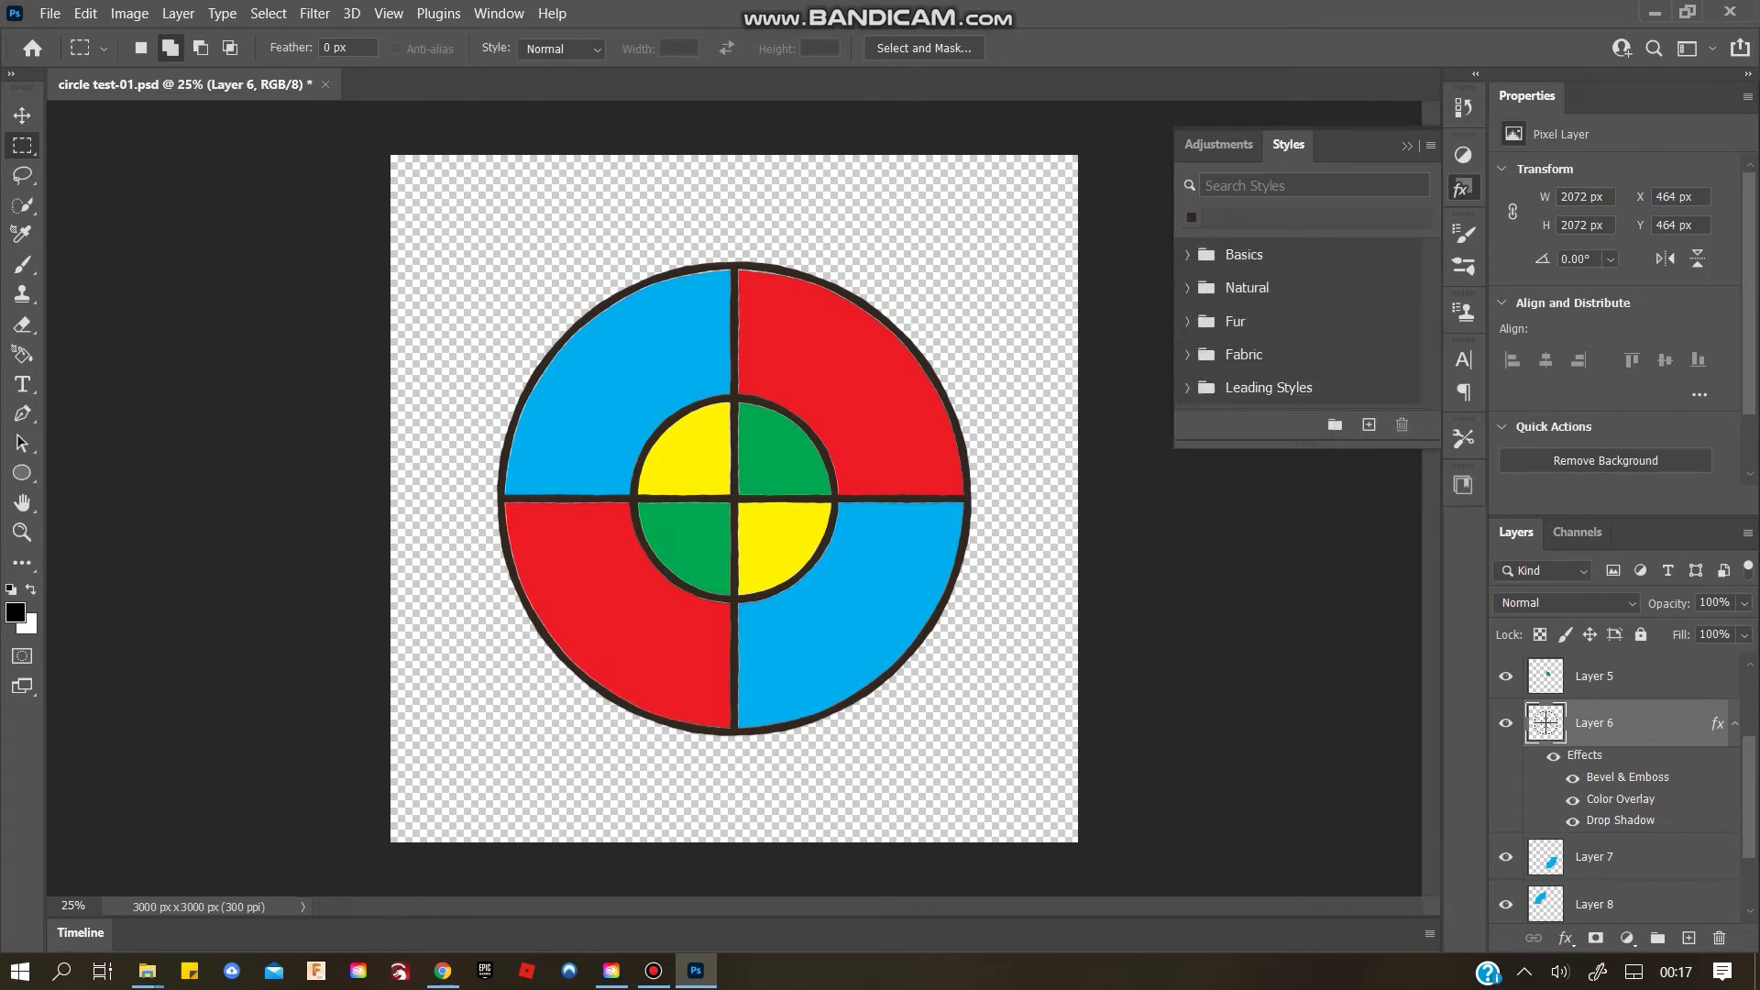
Import Clouded Marble Glass Styles.asl from the 1 Glass Styles folder into the style presets
left_click(1431, 145)
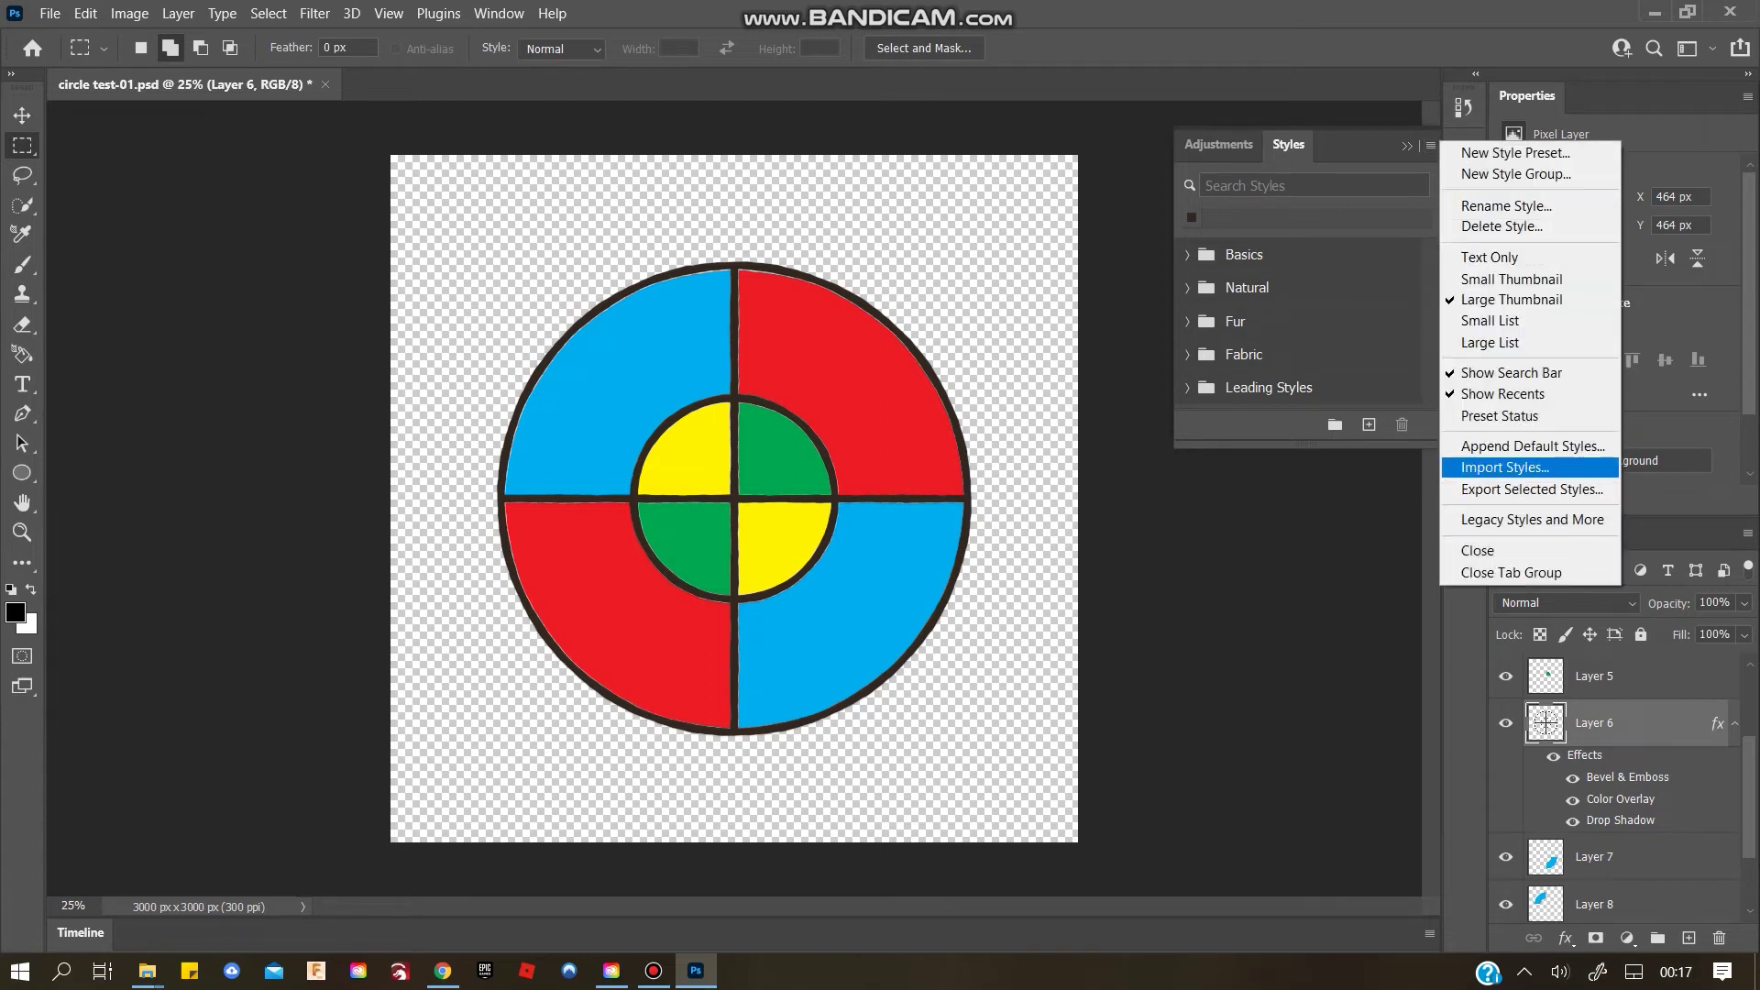
left_click(1506, 467)
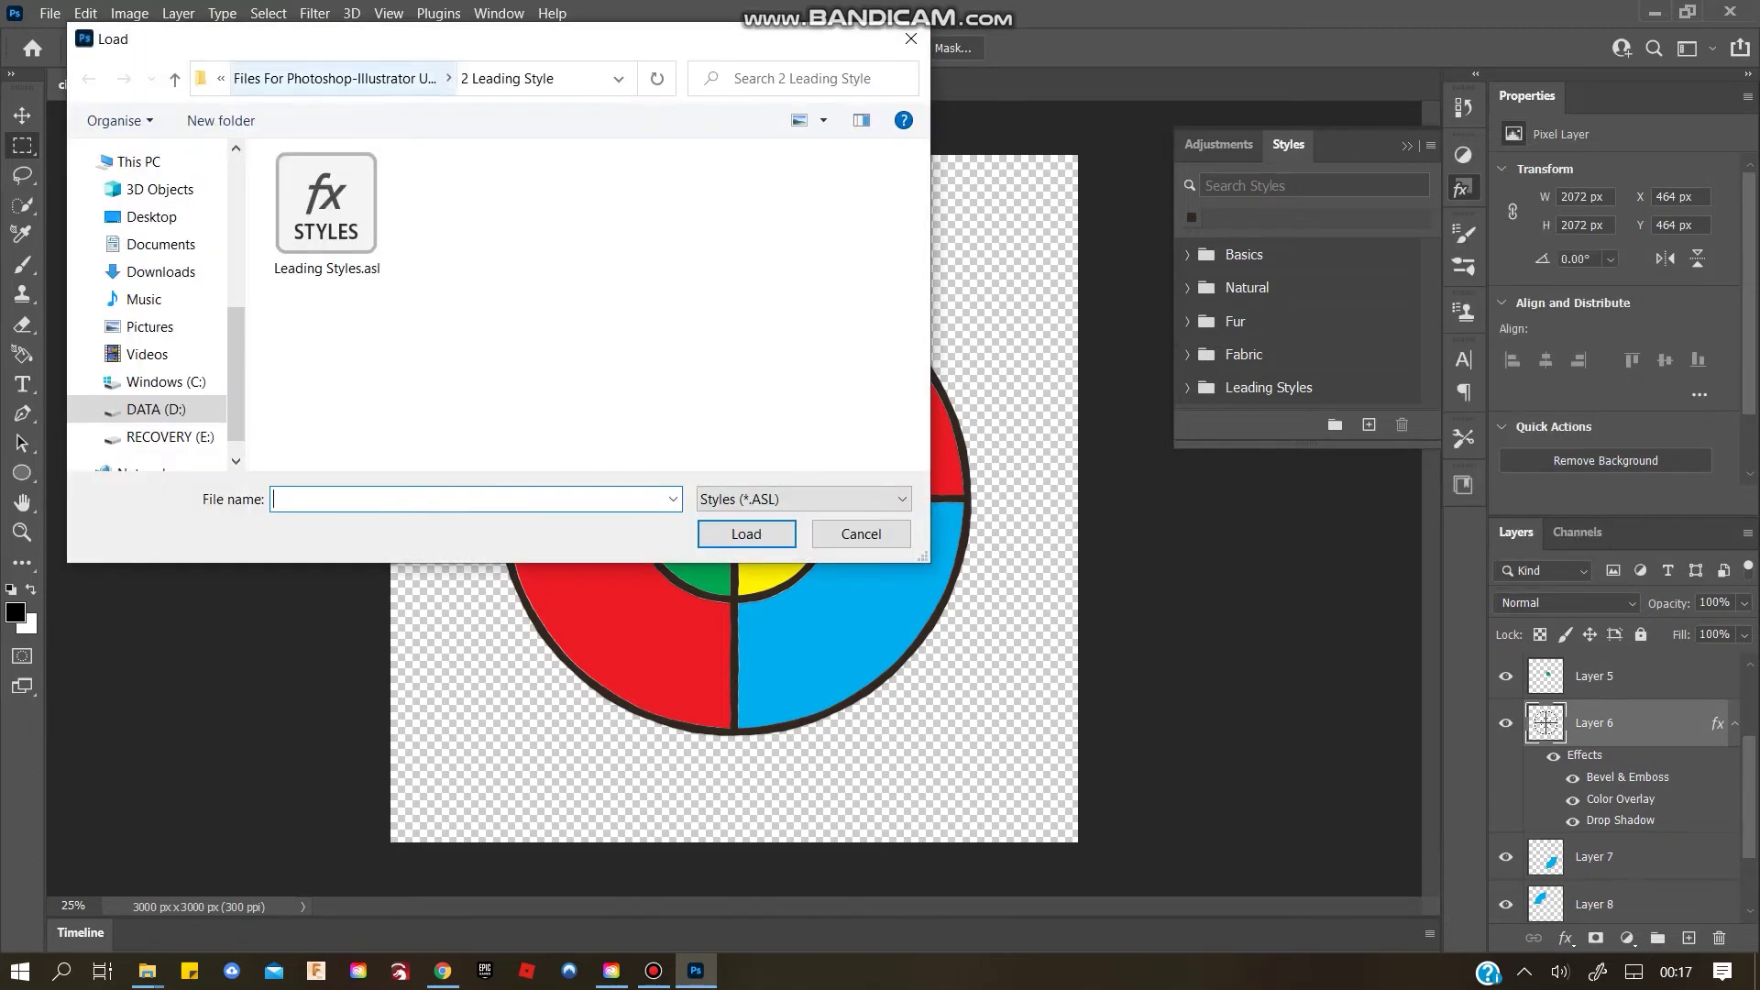
left_click(335, 78)
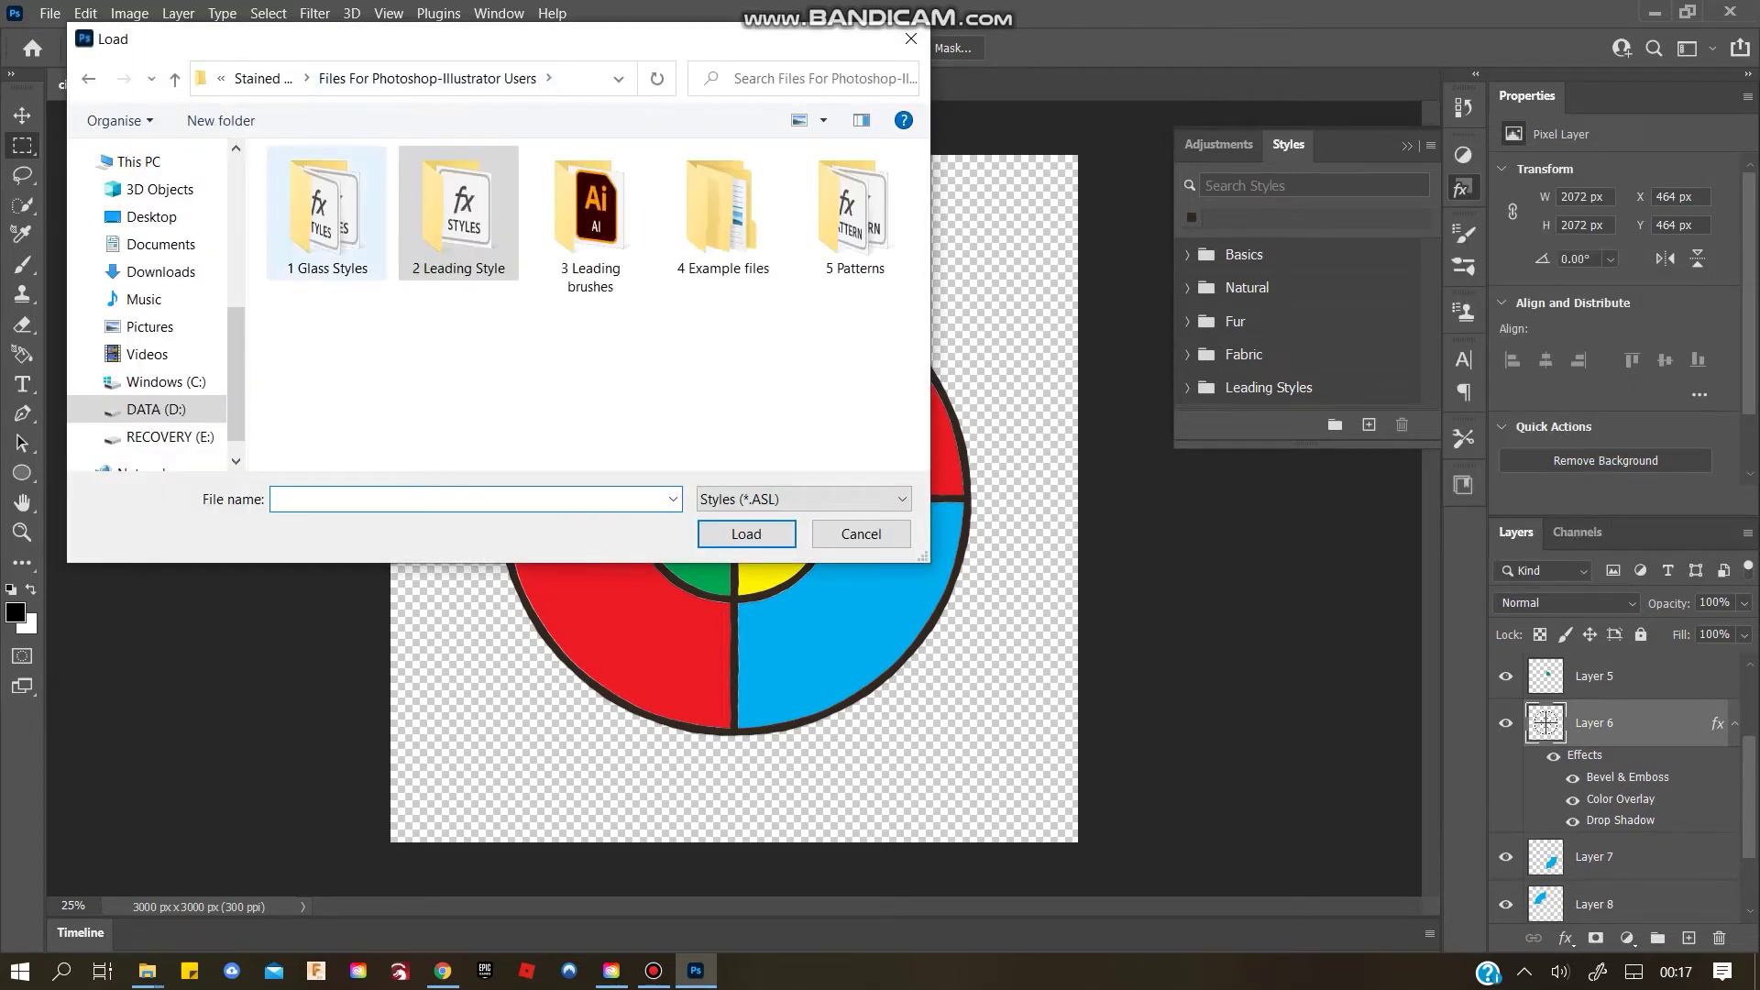
double_click(321, 211)
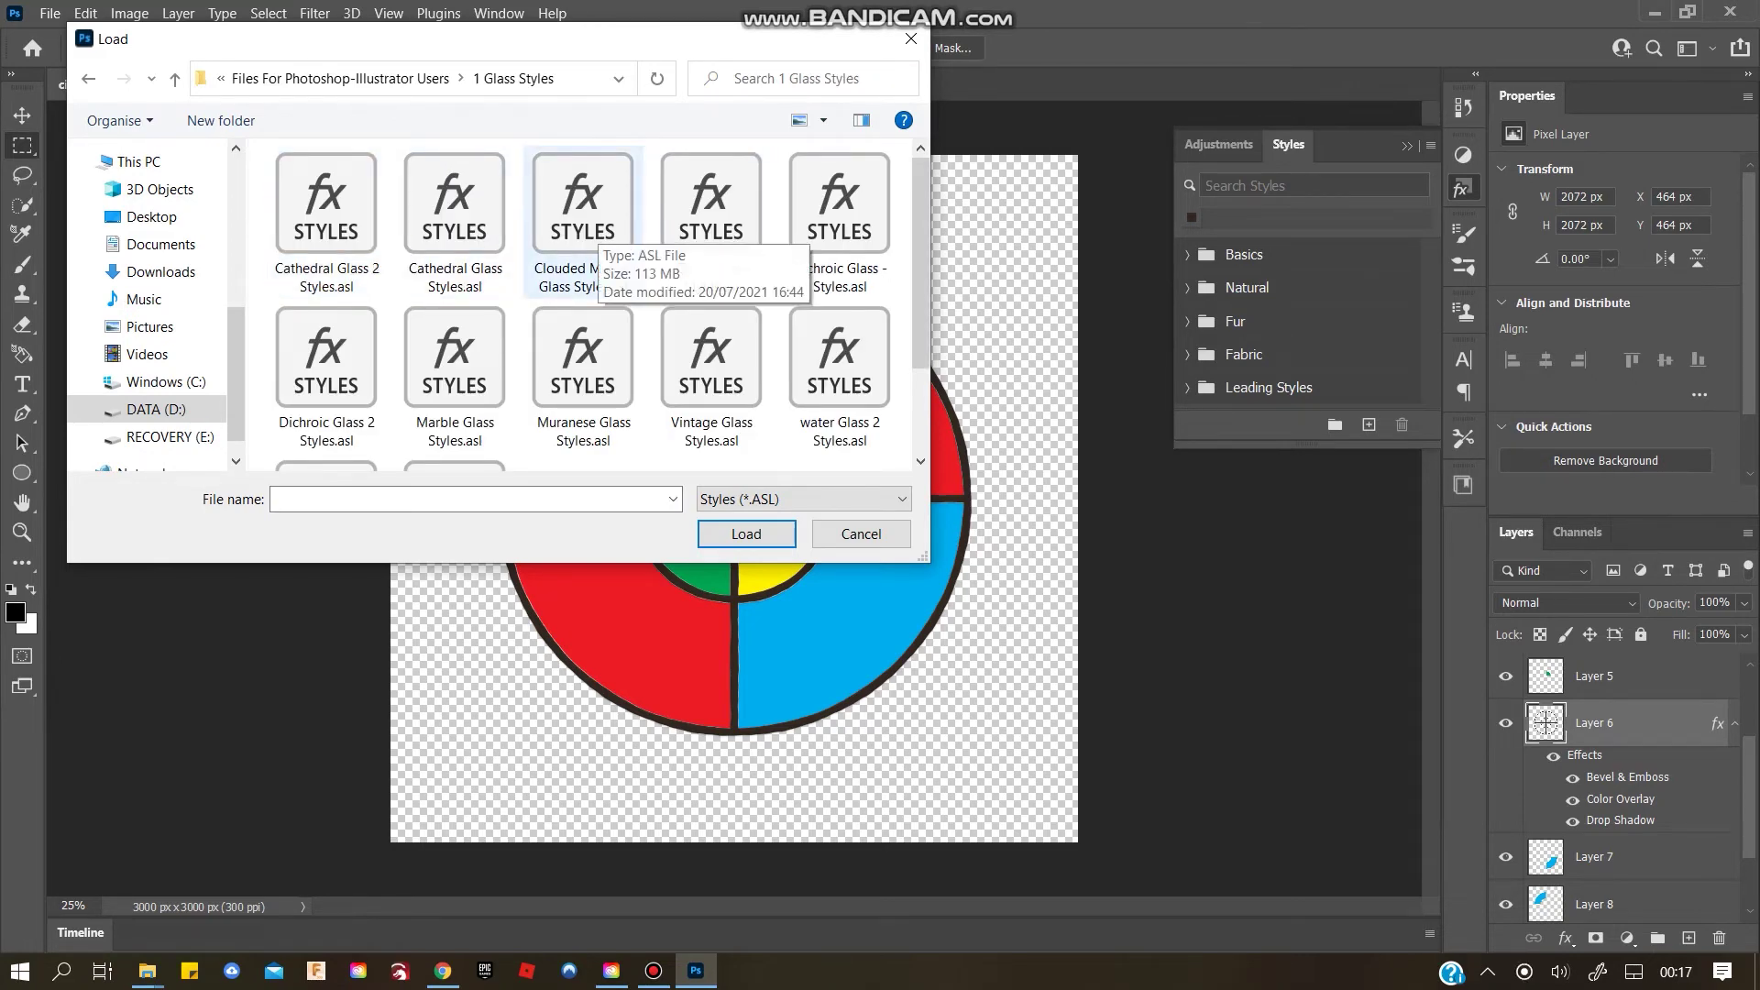
scroll(712, 366, "down", 2)
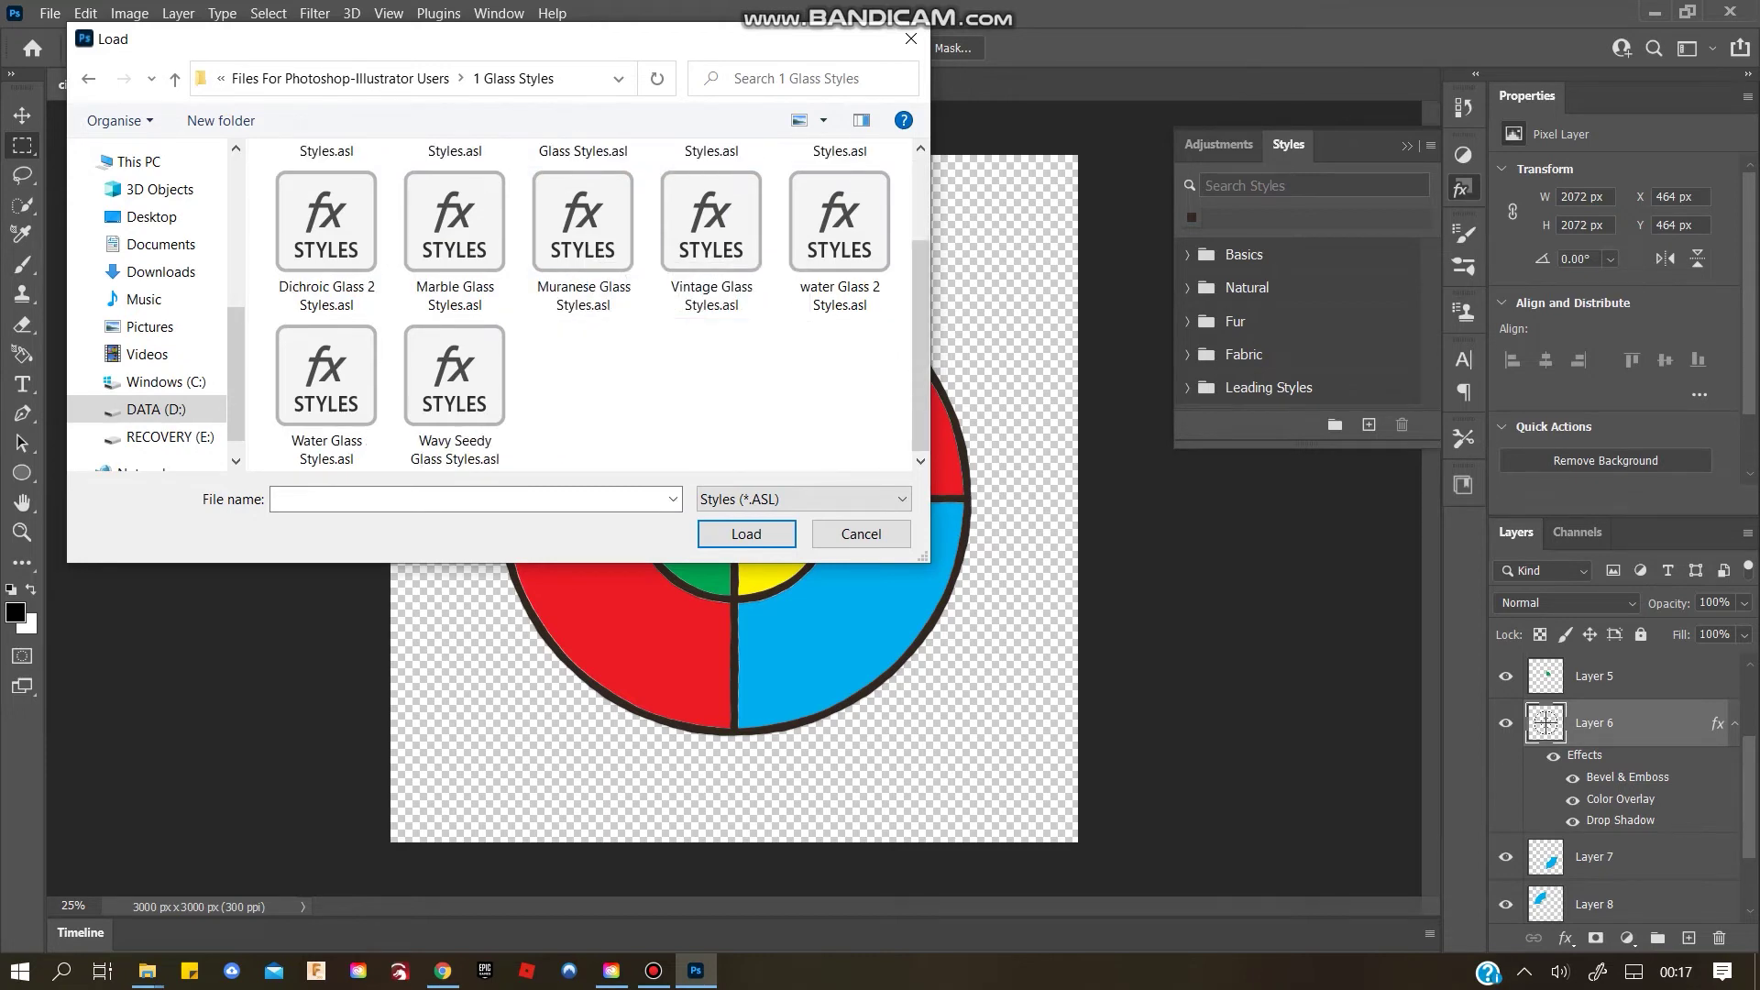
scroll(711, 375, "up", 2)
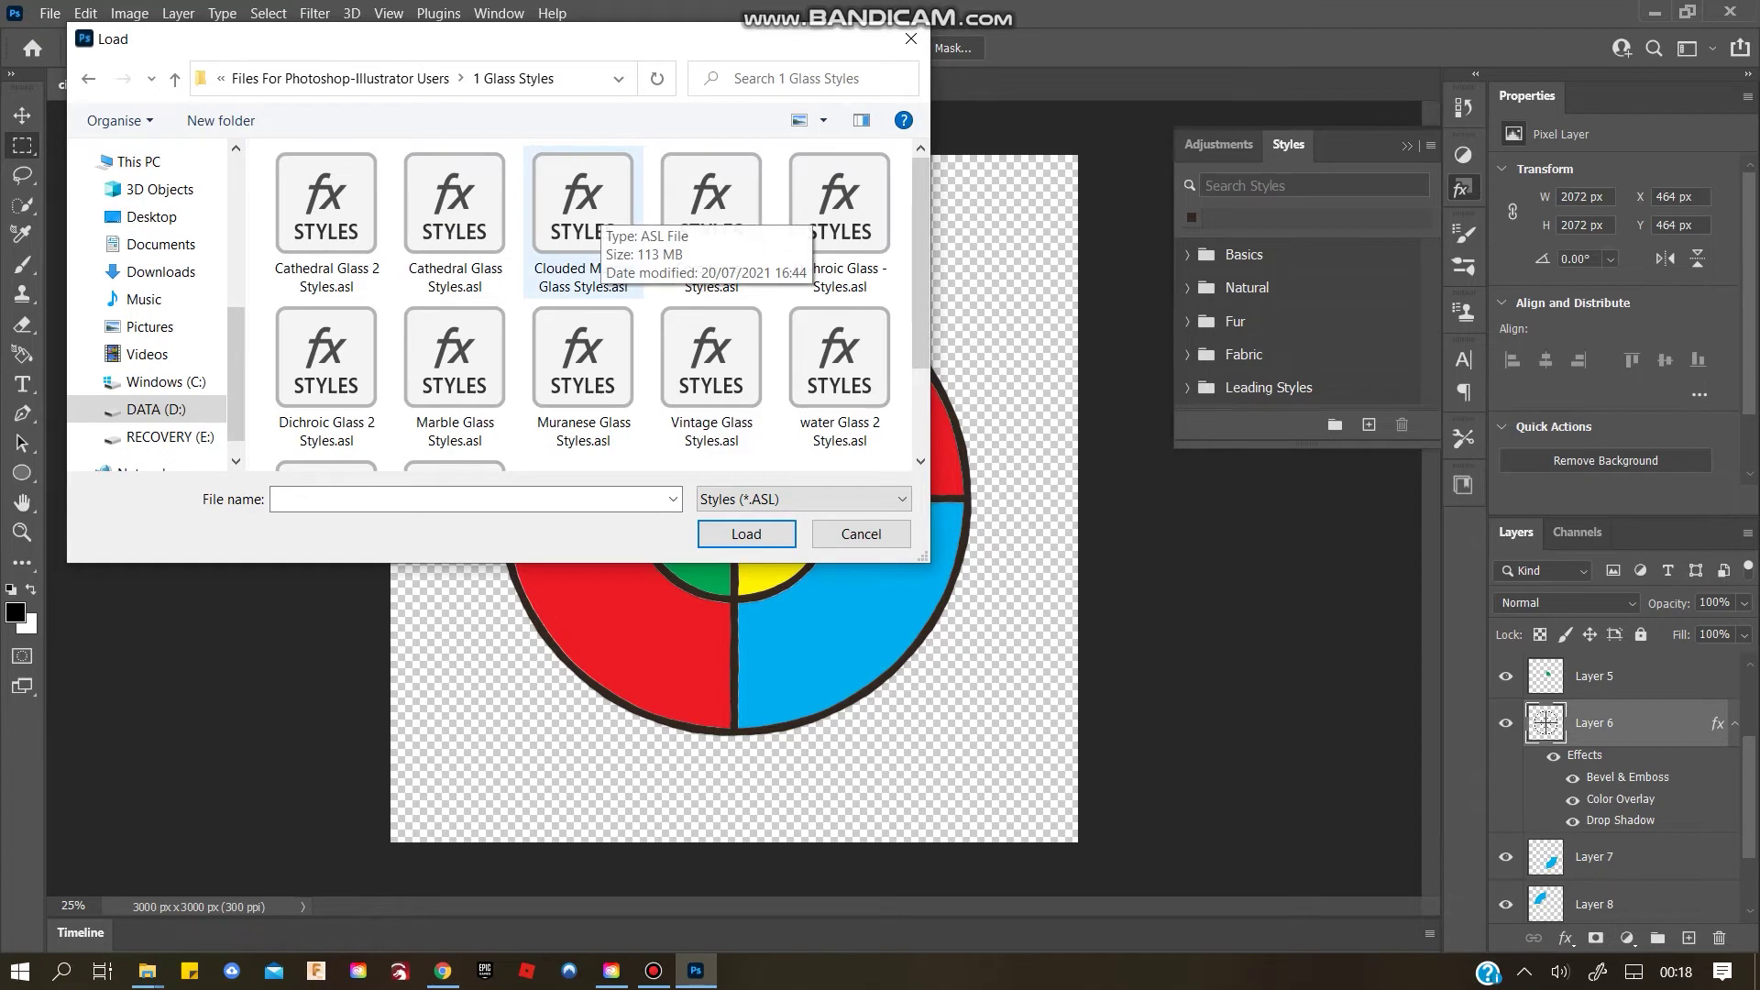
left_click(597, 209)
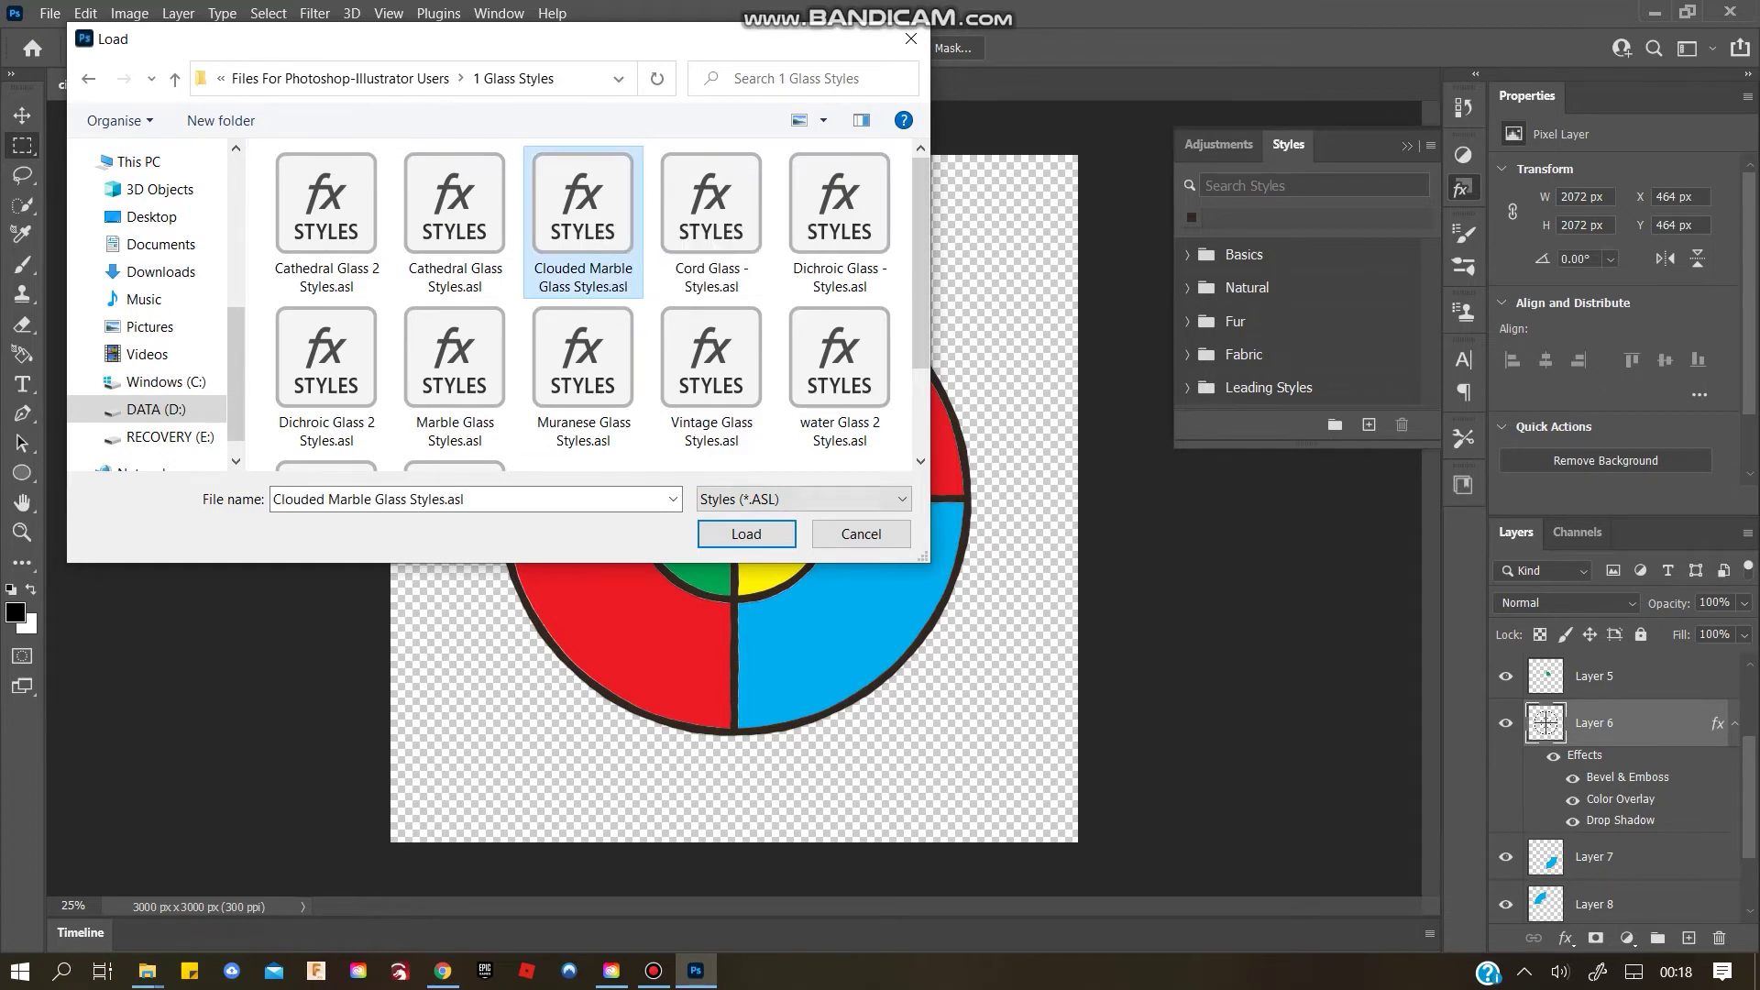
left_click(746, 534)
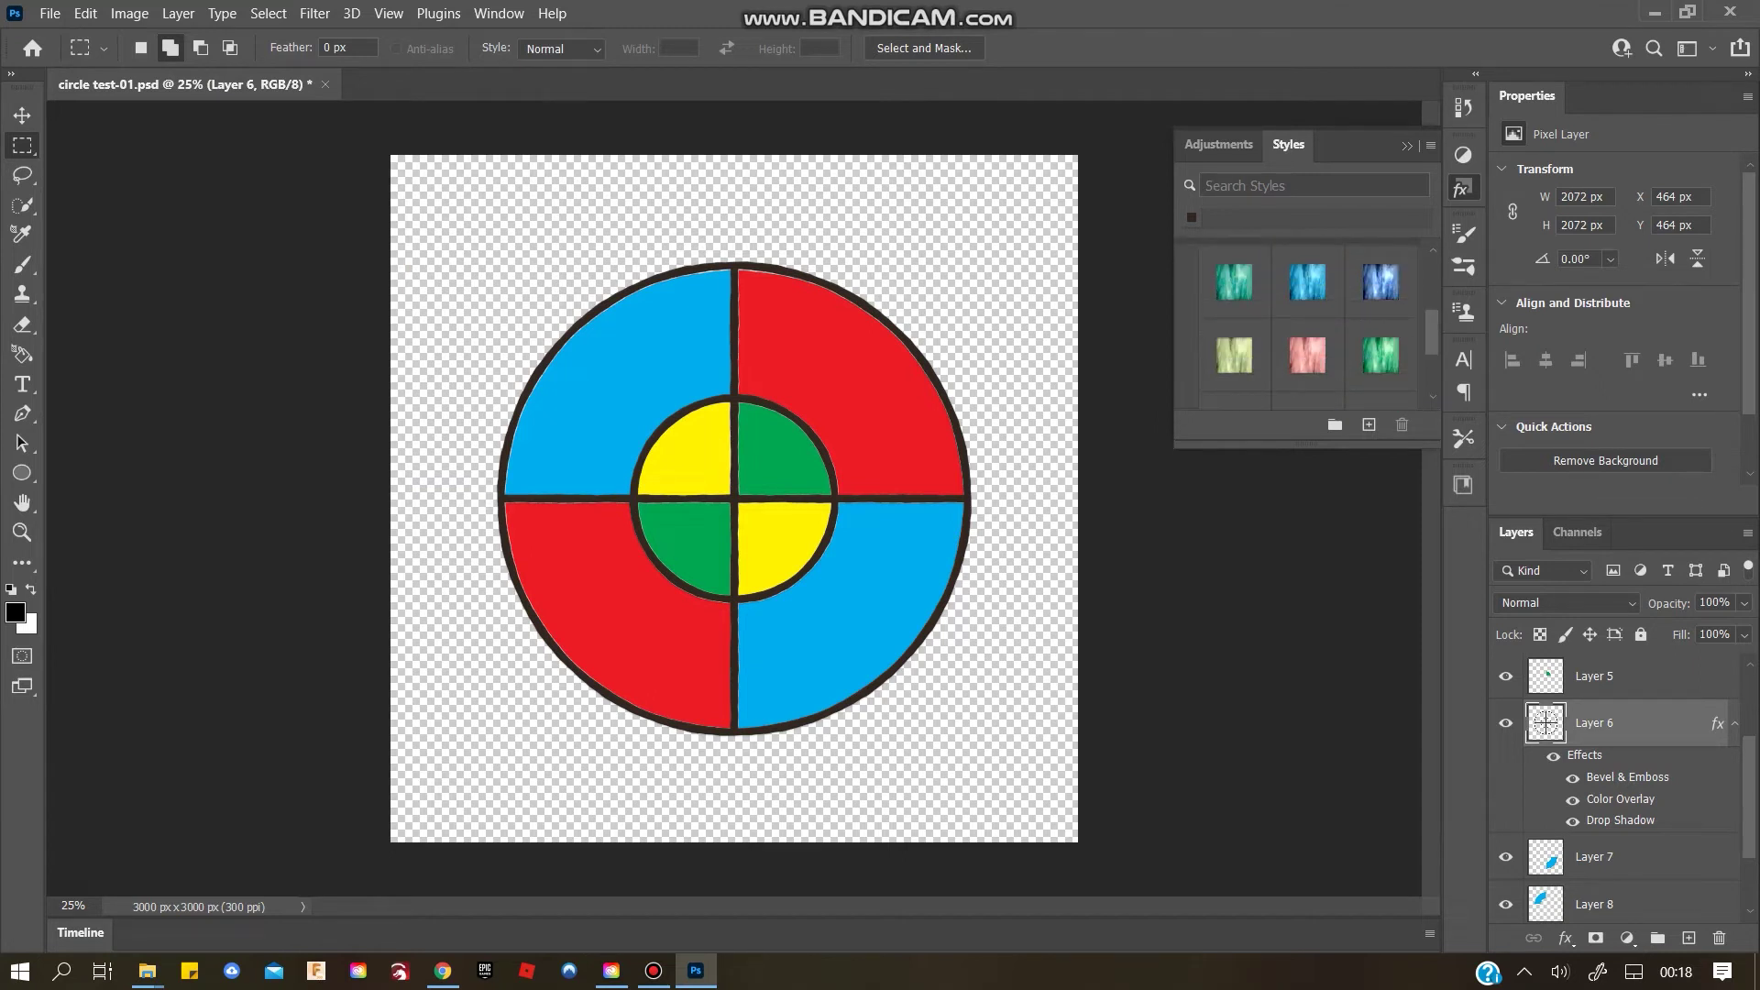
Apply the pink clouded marble style to both red outer segments and the bright blue one to both blue outer segments
left_click_drag(1308, 355, 880, 417)
left_click_drag(1307, 355, 678, 612)
left_click_drag(1307, 355, 907, 592)
left_click_drag(1307, 282, 620, 421)
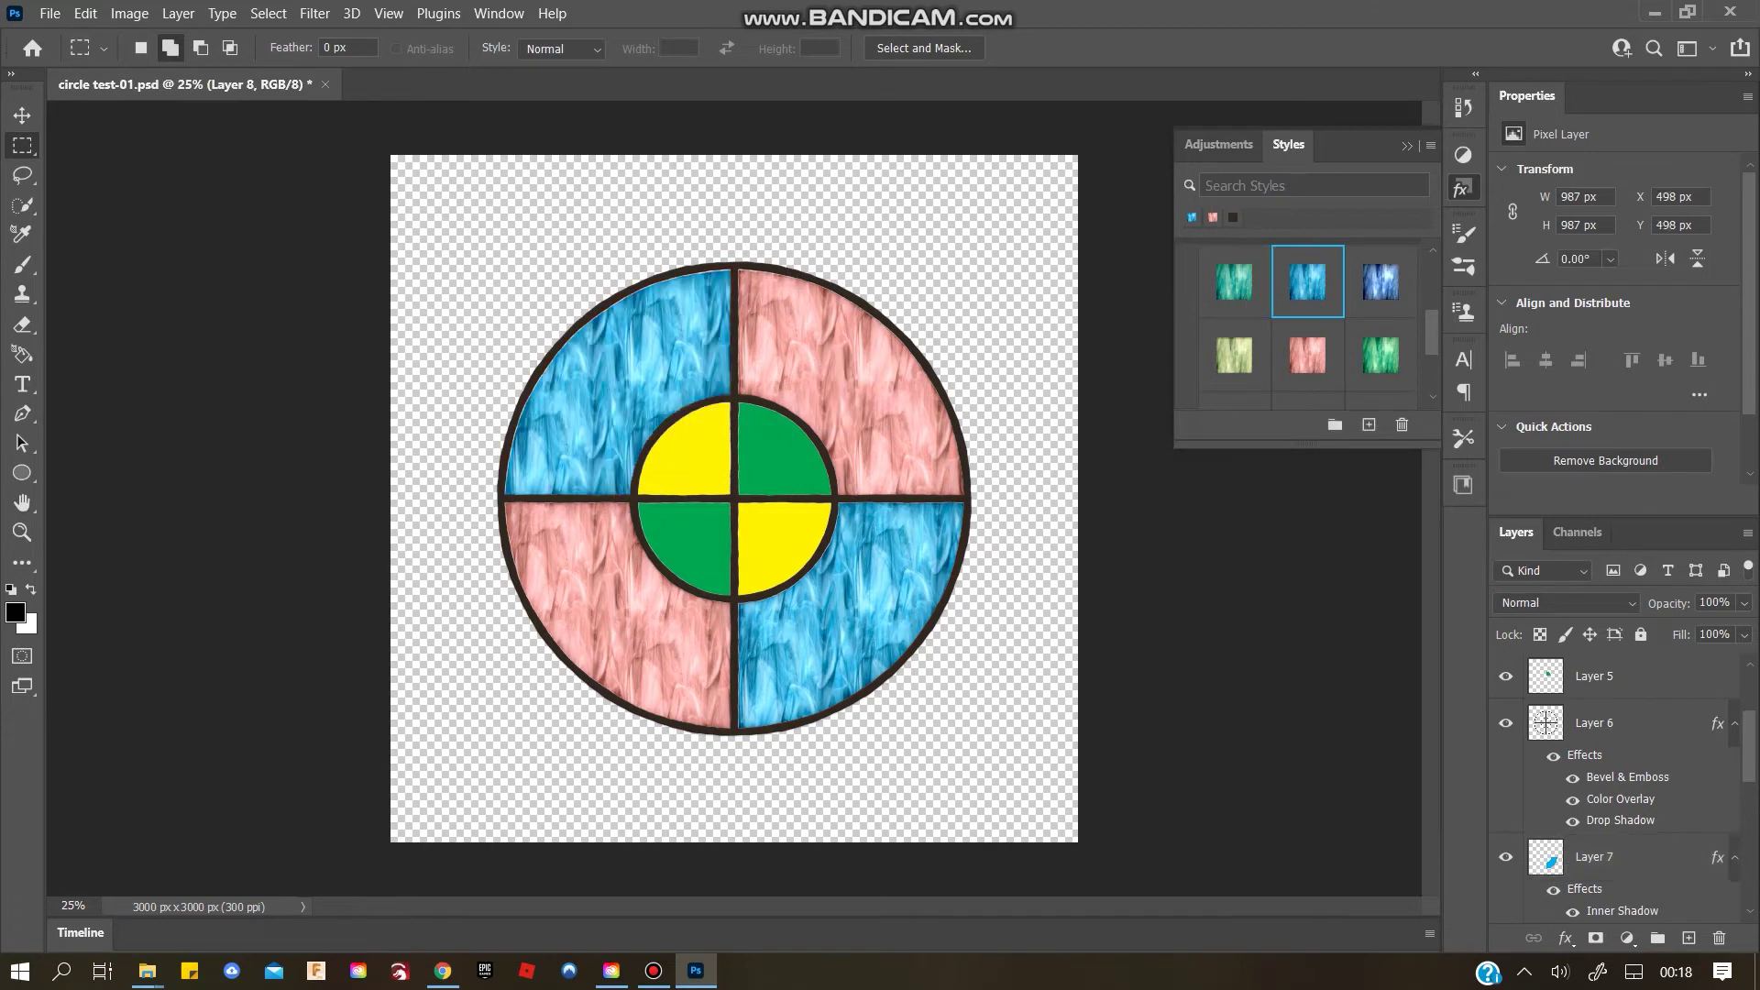
Apply the teal-green clouded marble style to both green inner segments and the pale yellow one to both yellow inner segments
left_click_drag(1234, 281, 788, 454)
left_click_drag(1234, 281, 690, 548)
scroll(1307, 321, "down", 2)
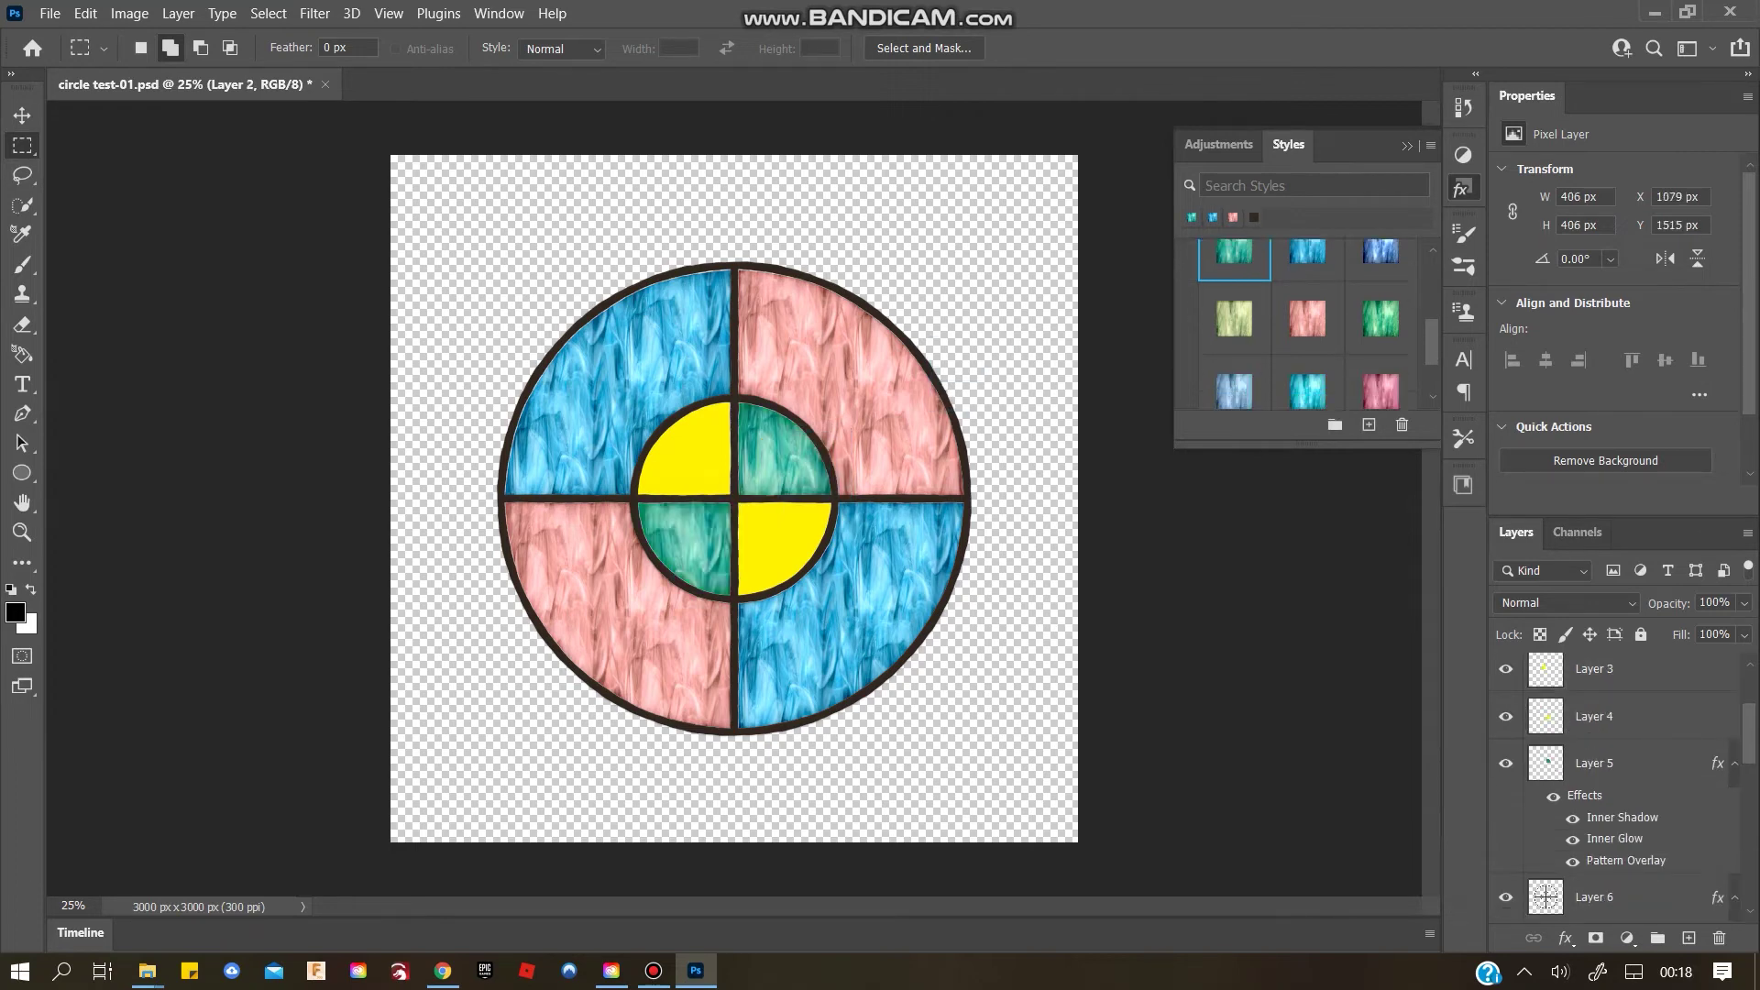
left_click_drag(1234, 392, 784, 546)
left_click_drag(1234, 392, 708, 459)
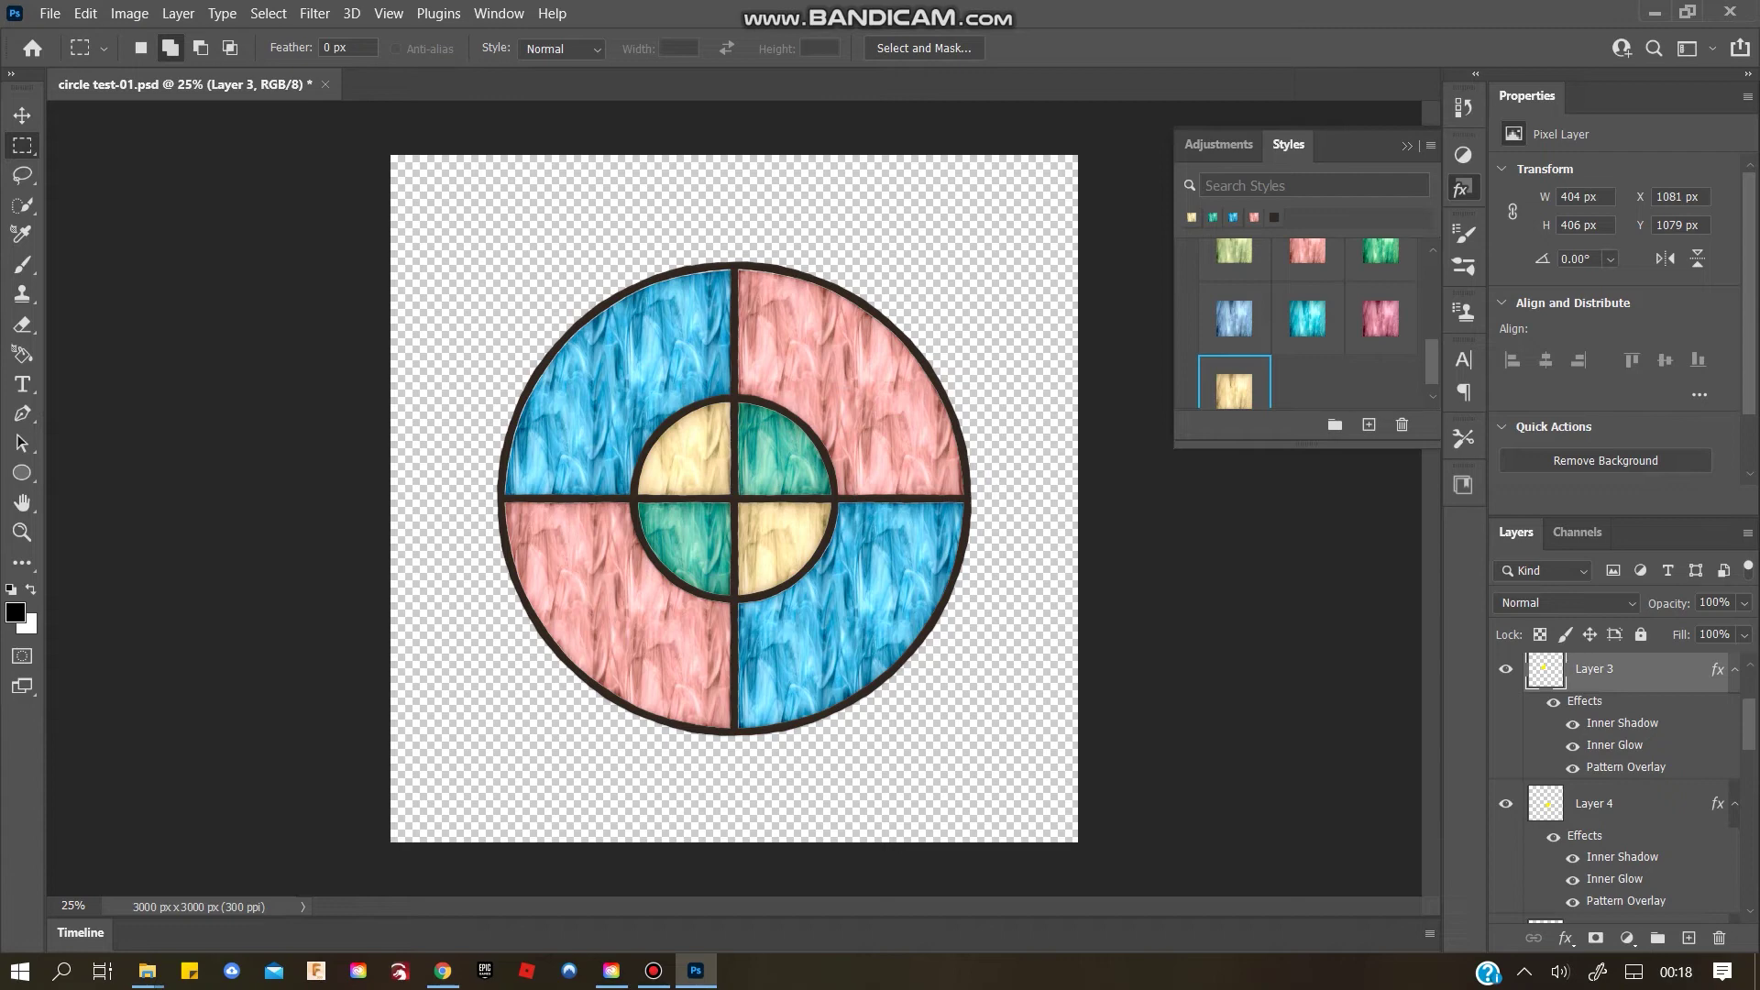
Add a new empty layer, place it beneath Layer 10 at the base of the stack, and select it
scroll(1613, 789, "down", 5)
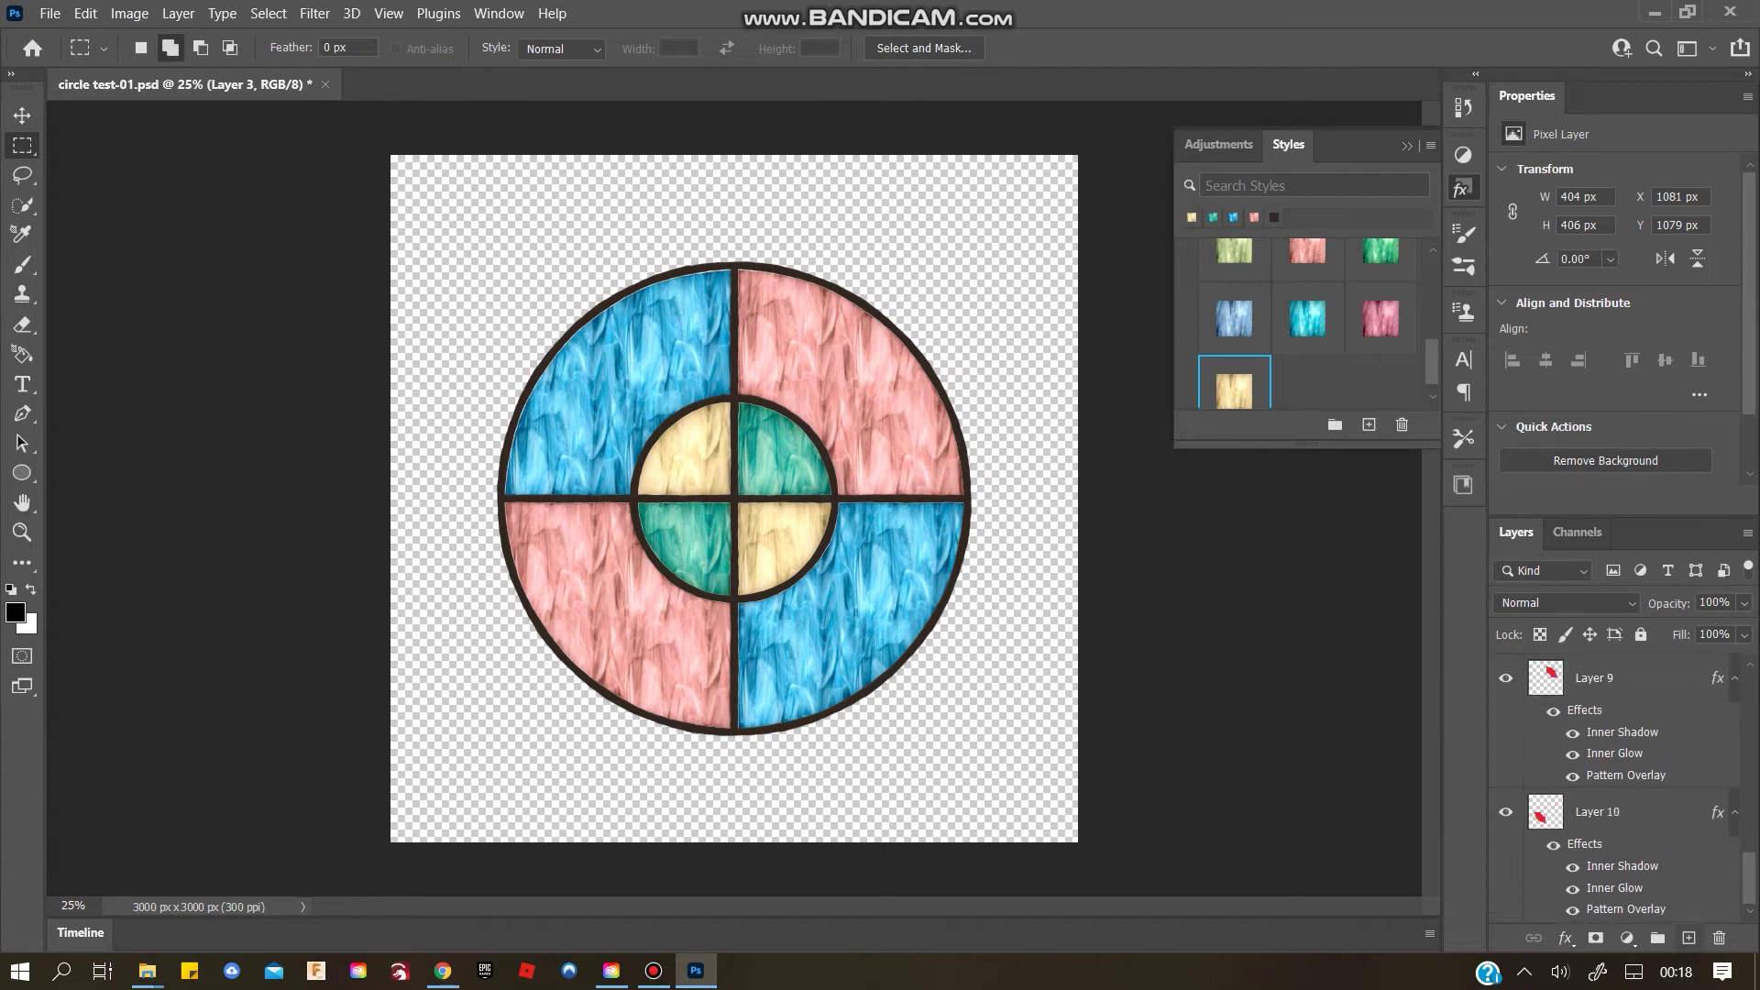
left_click(1646, 814)
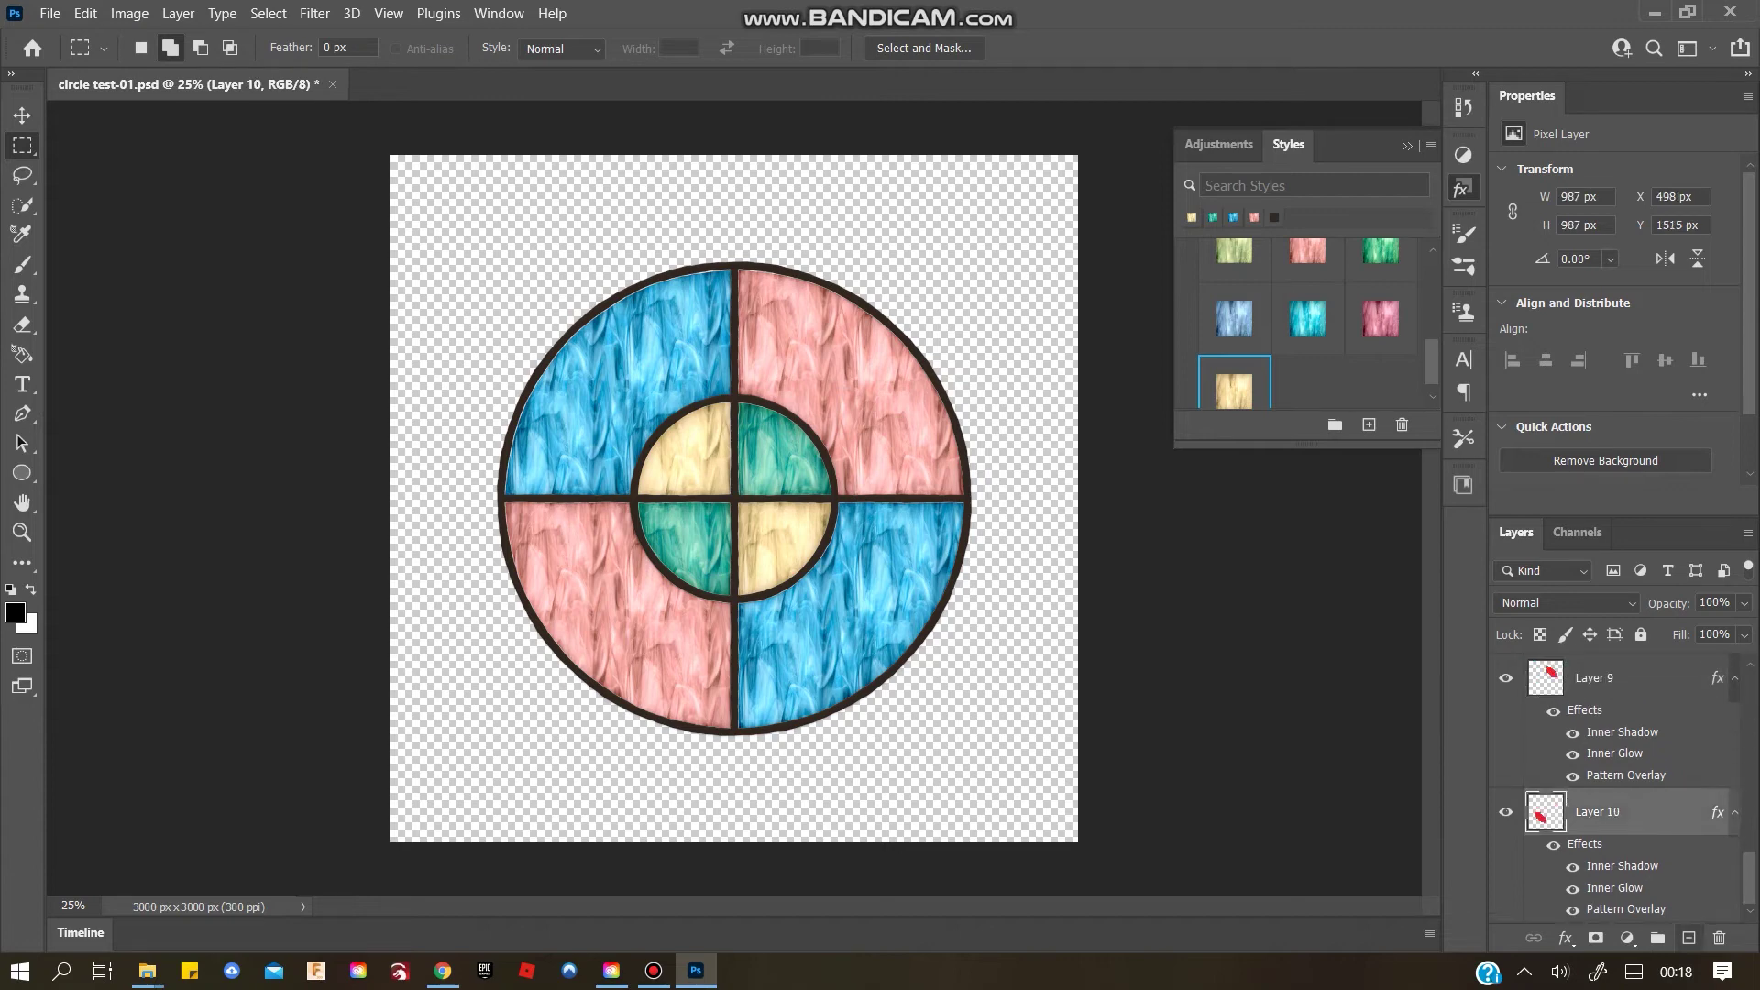
left_click(1689, 938)
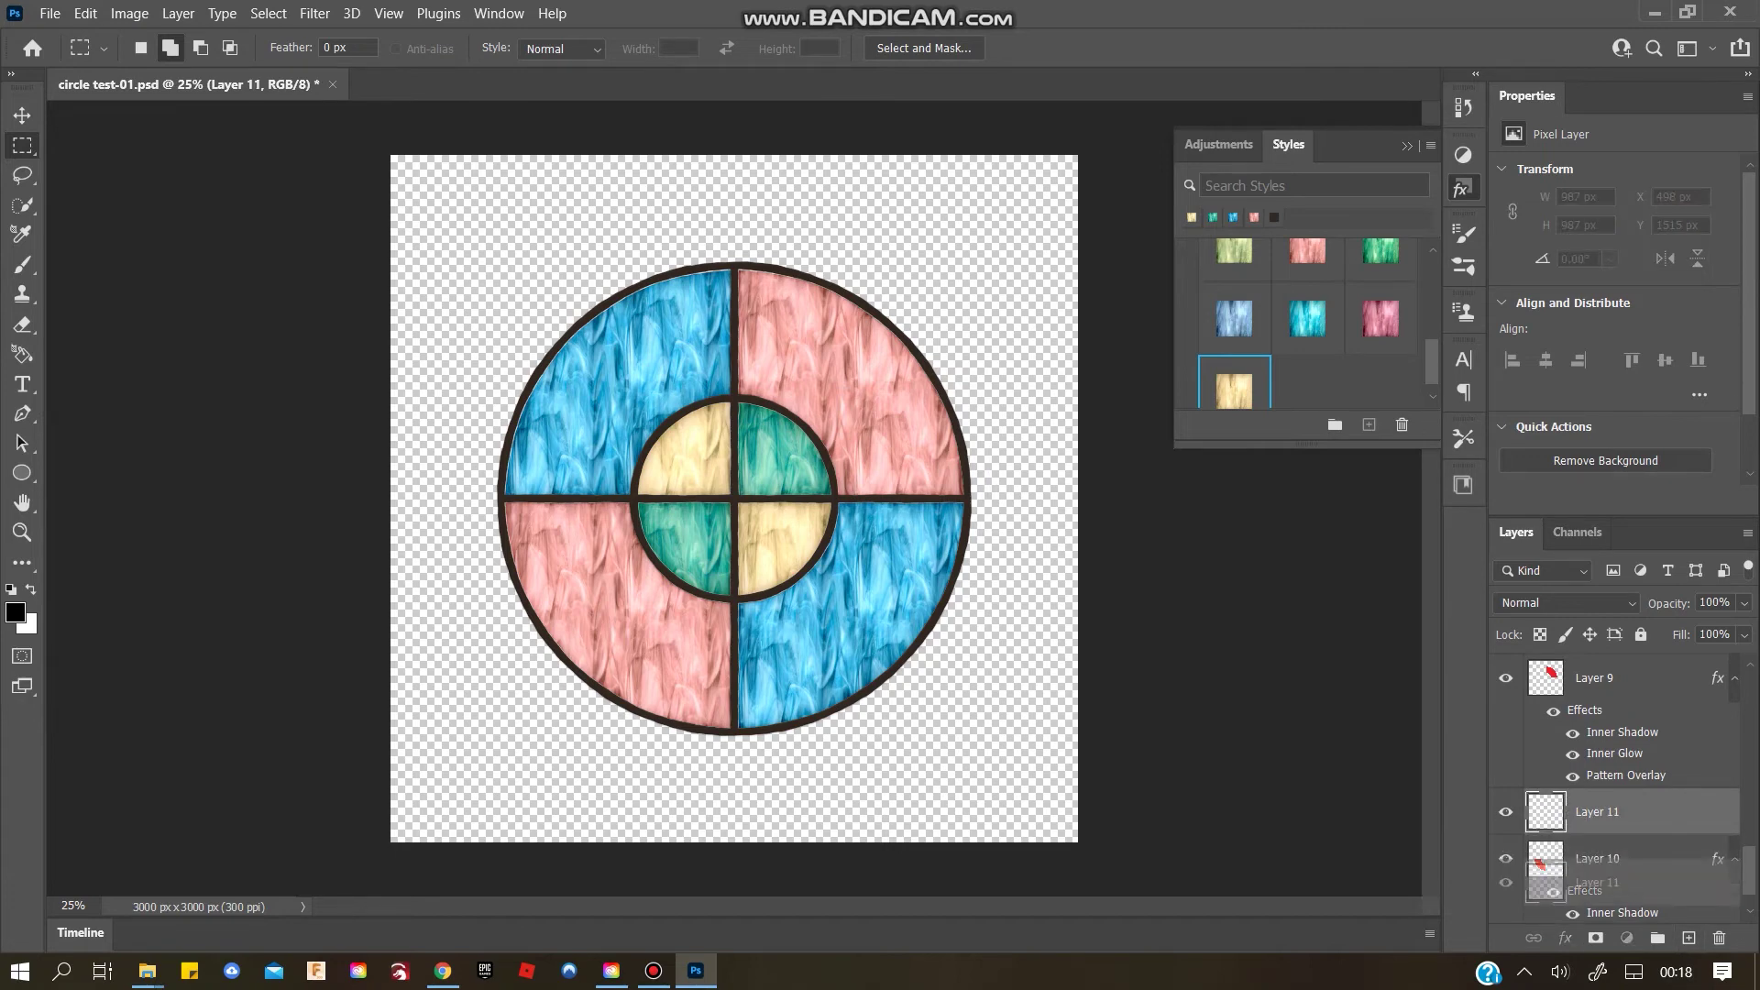
left_click_drag(1632, 860, 1631, 803)
scroll(1619, 787, "down", 1)
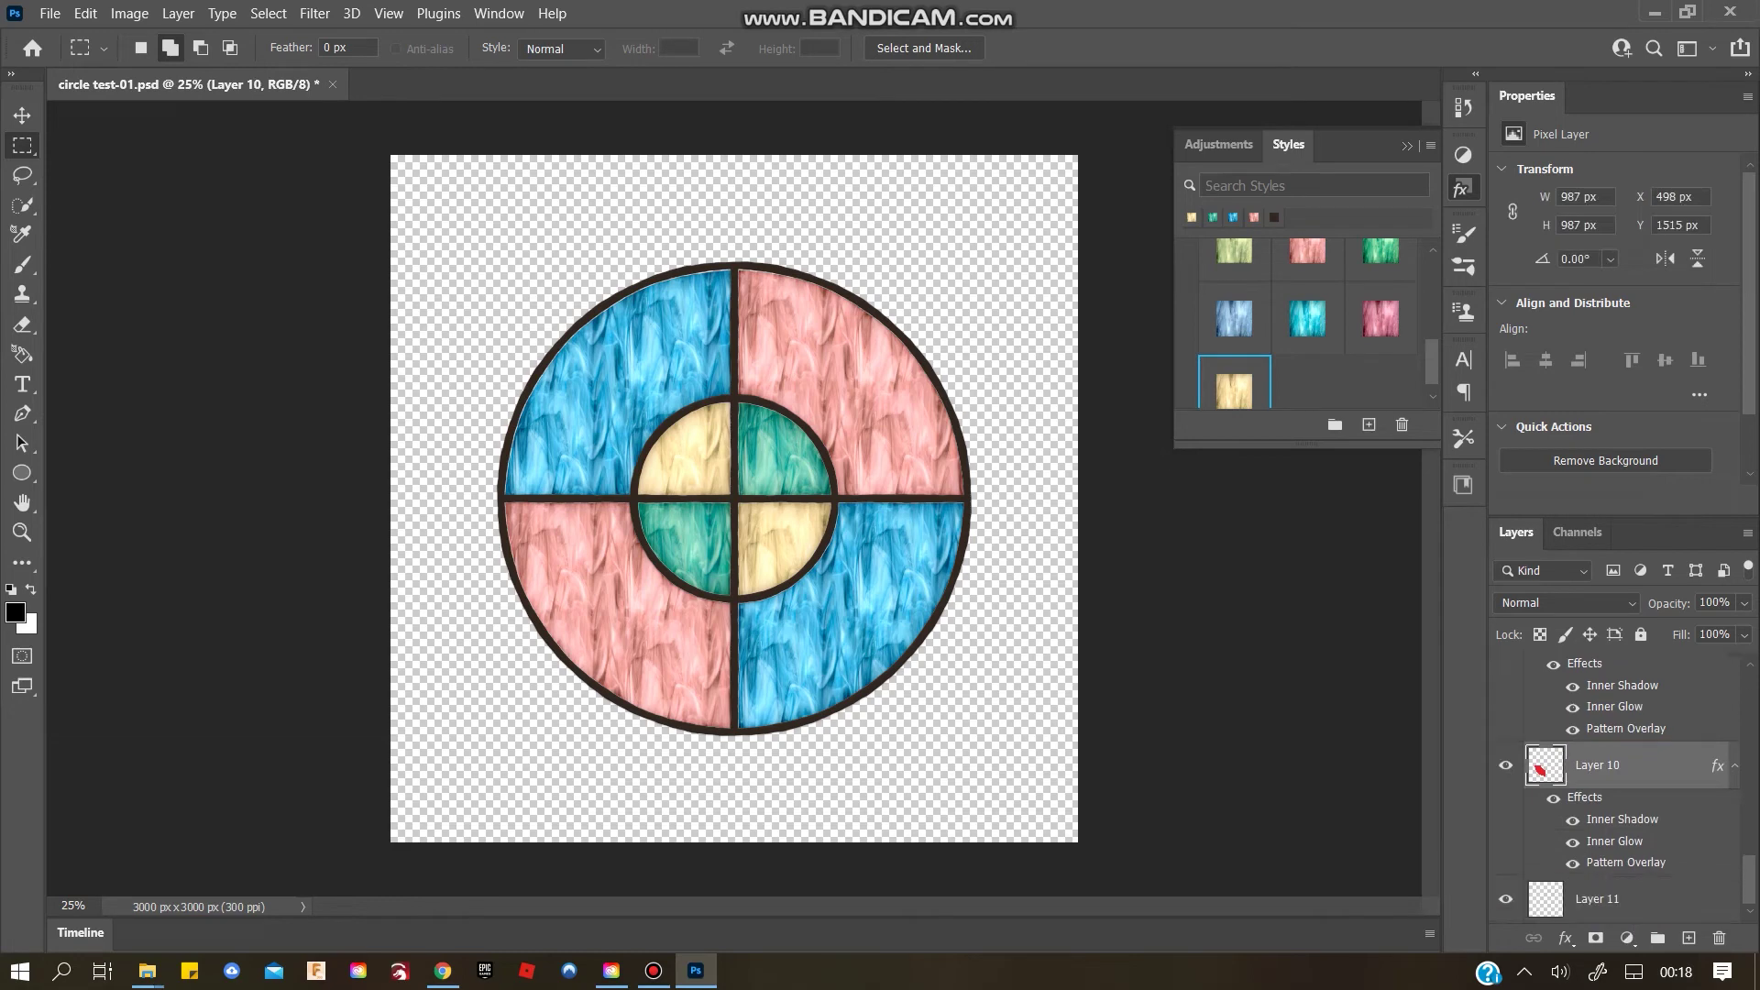
left_click(1619, 899)
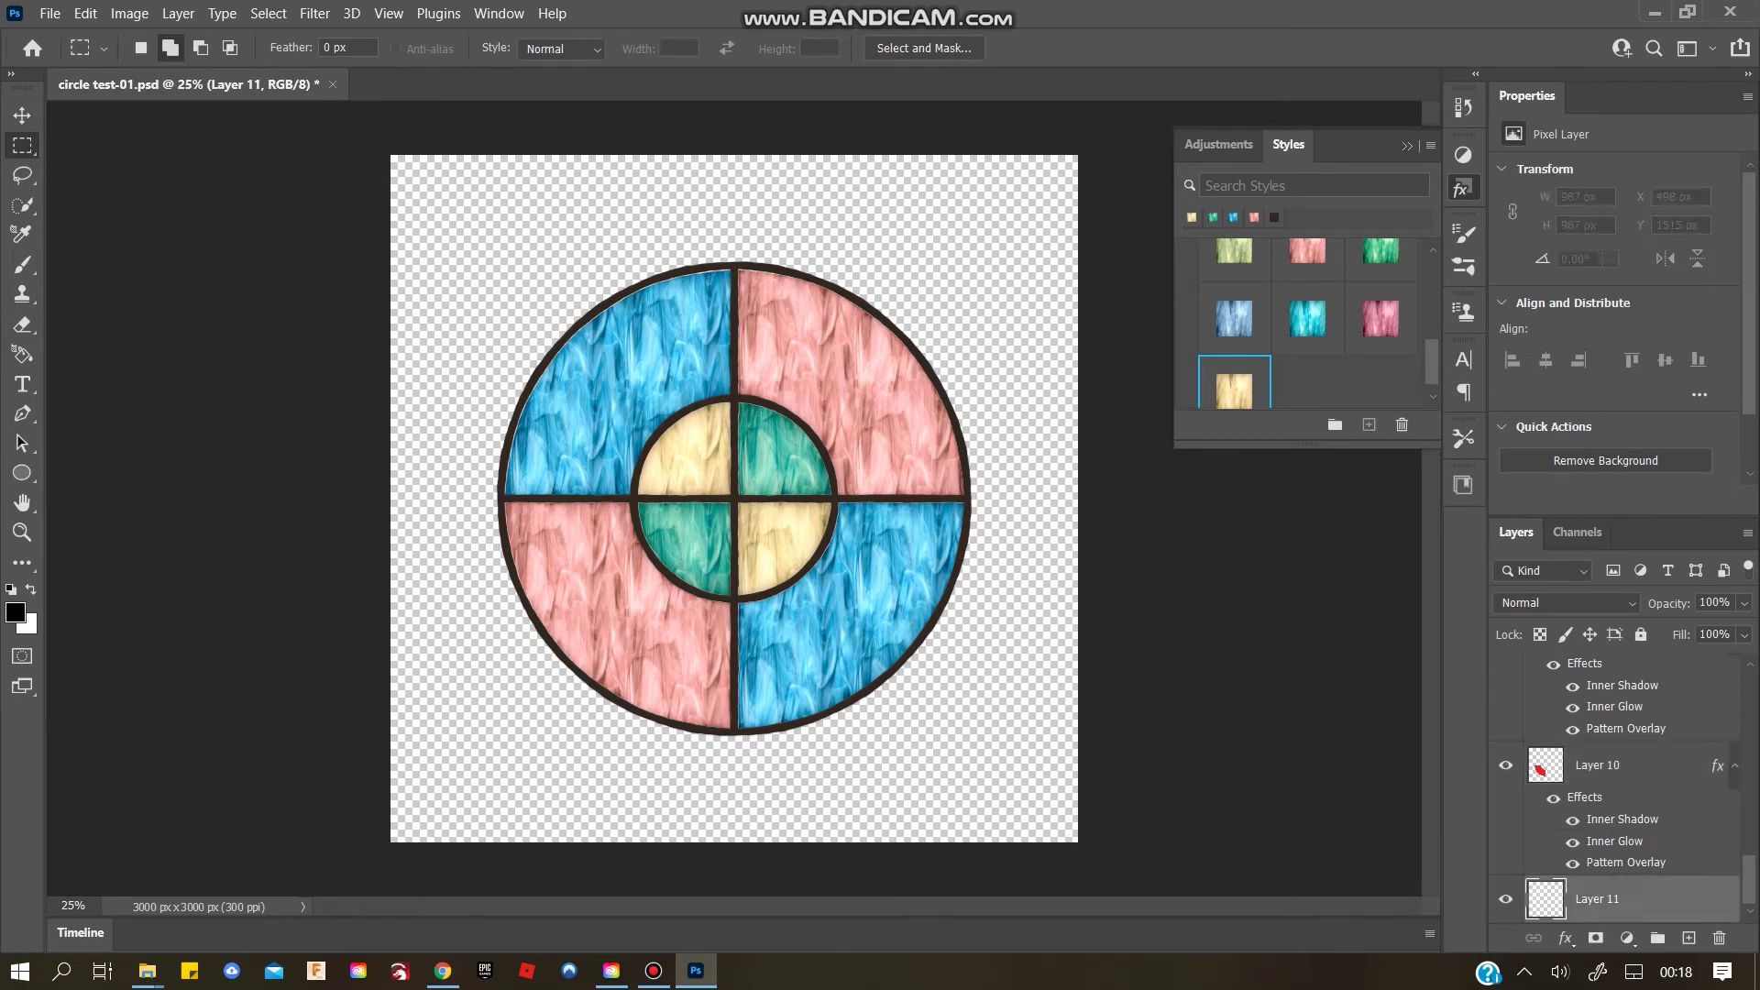
Fill the new bottom layer with the black foreground color as a background for the circle
key("i")
left_click(22, 562)
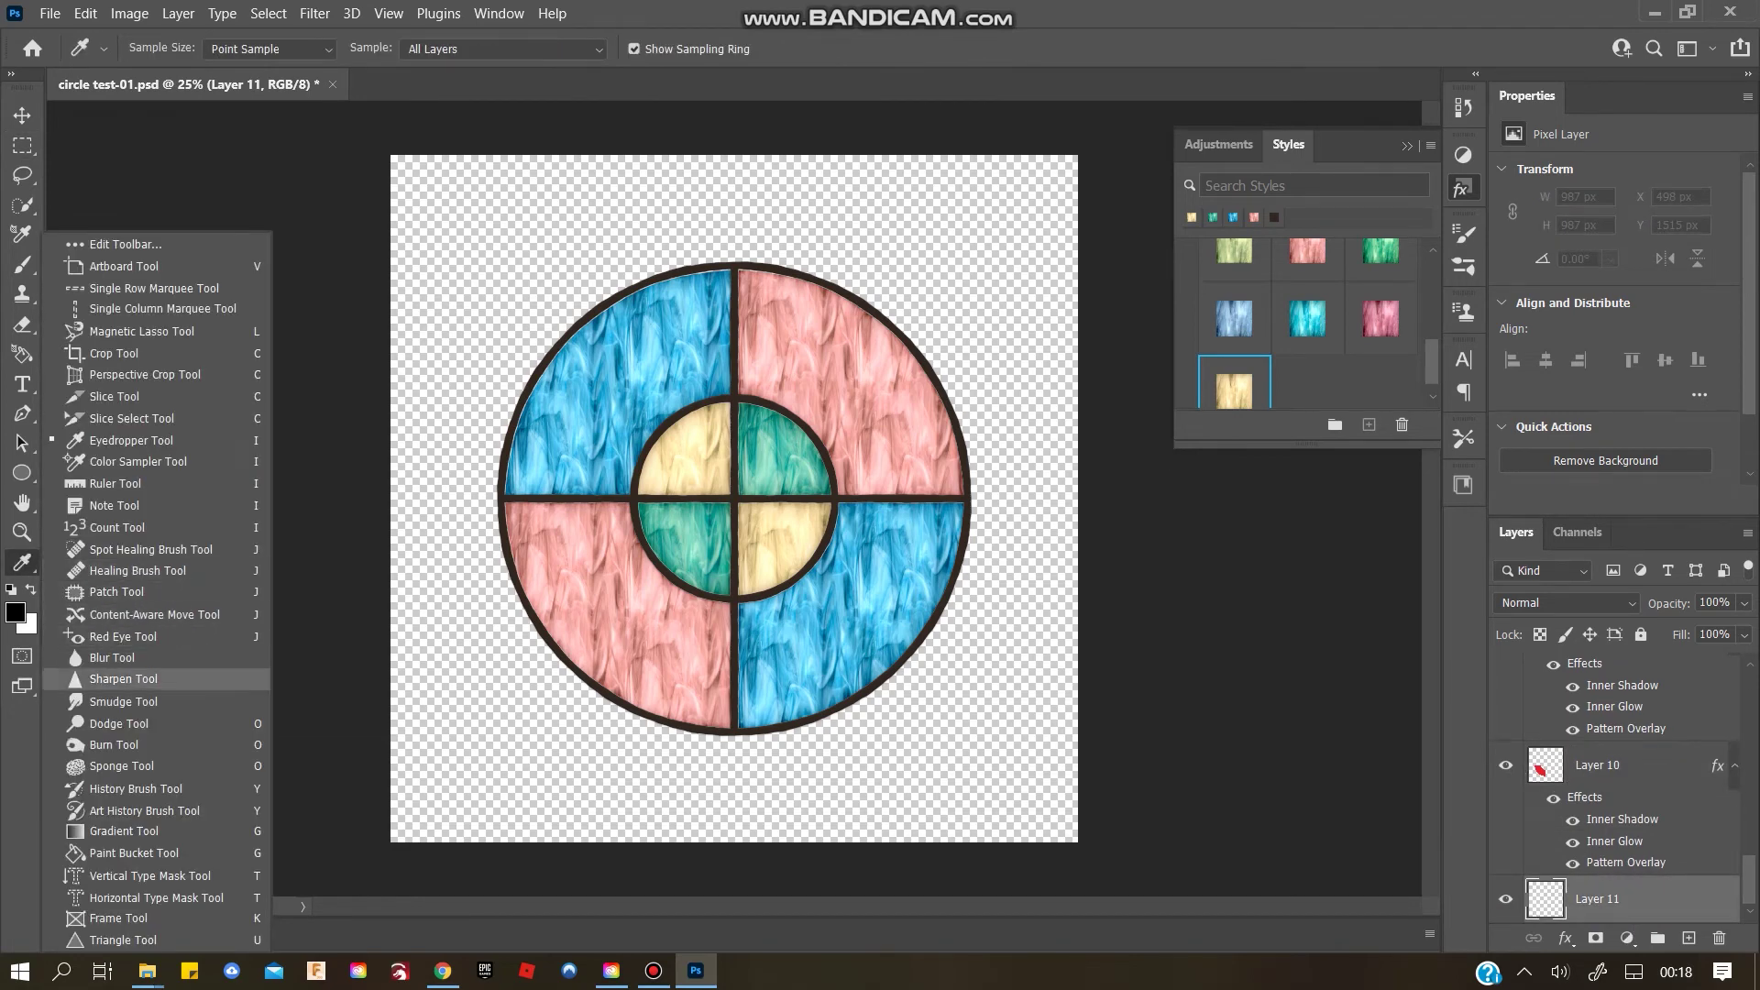
left_click(134, 854)
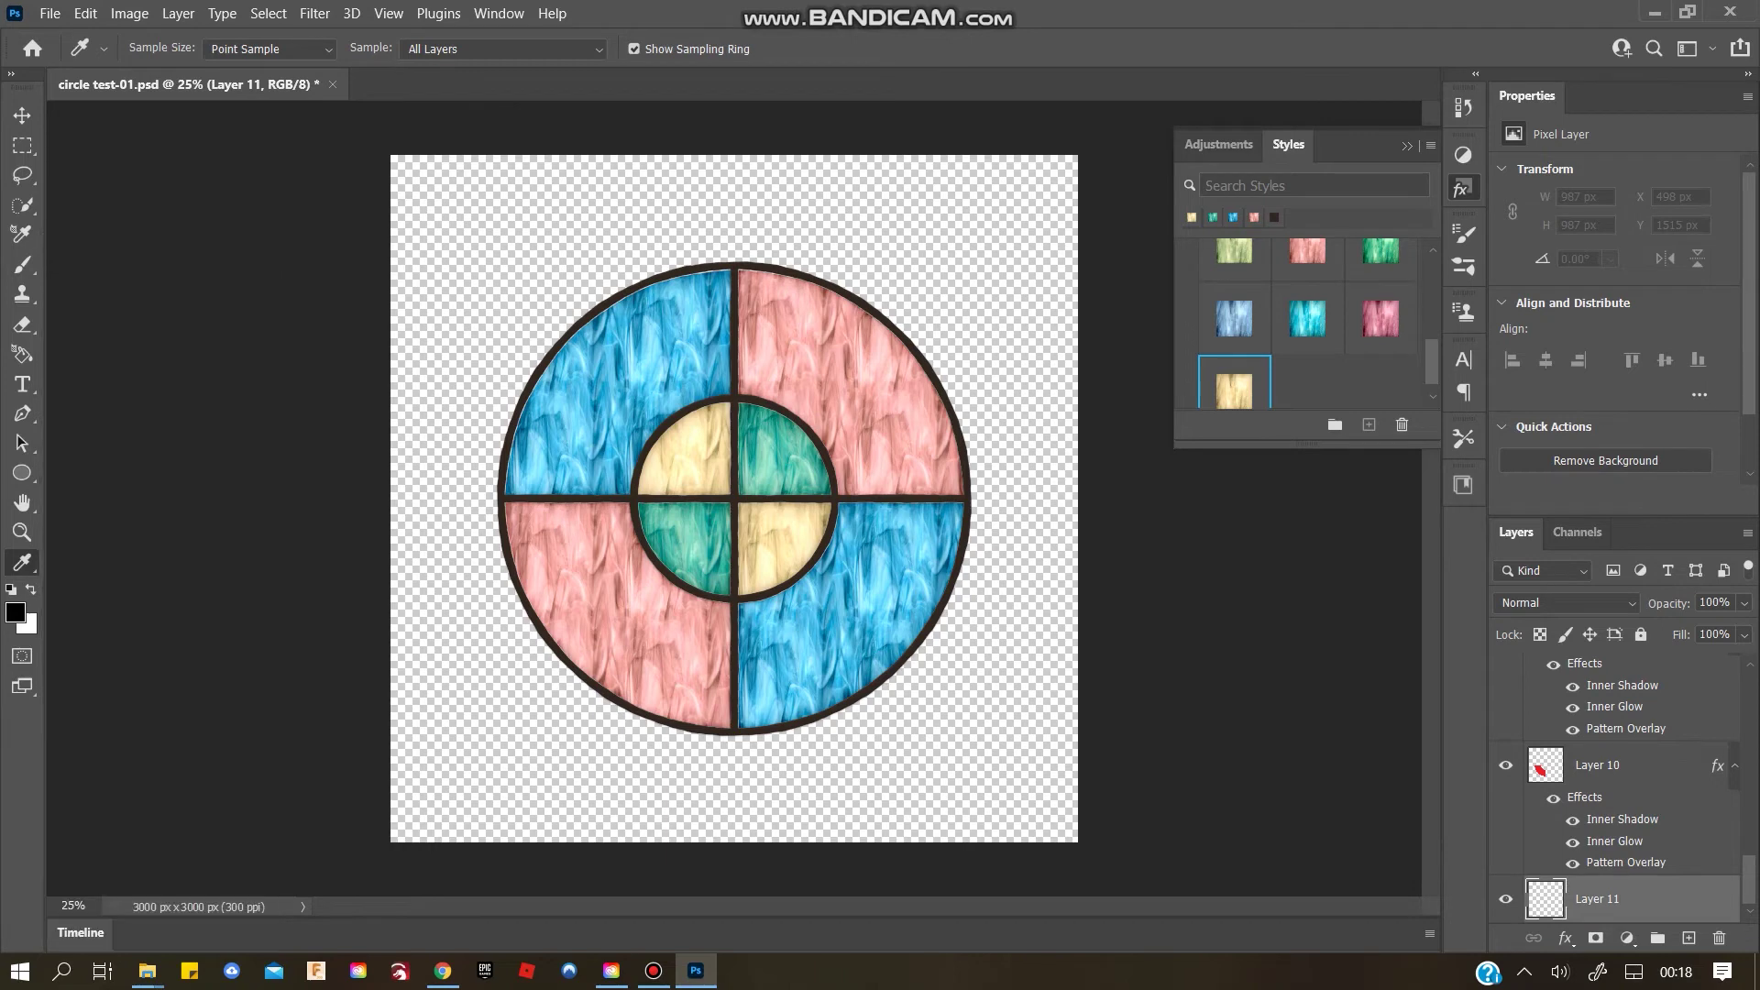
key("g")
key("alt+BackSpace")
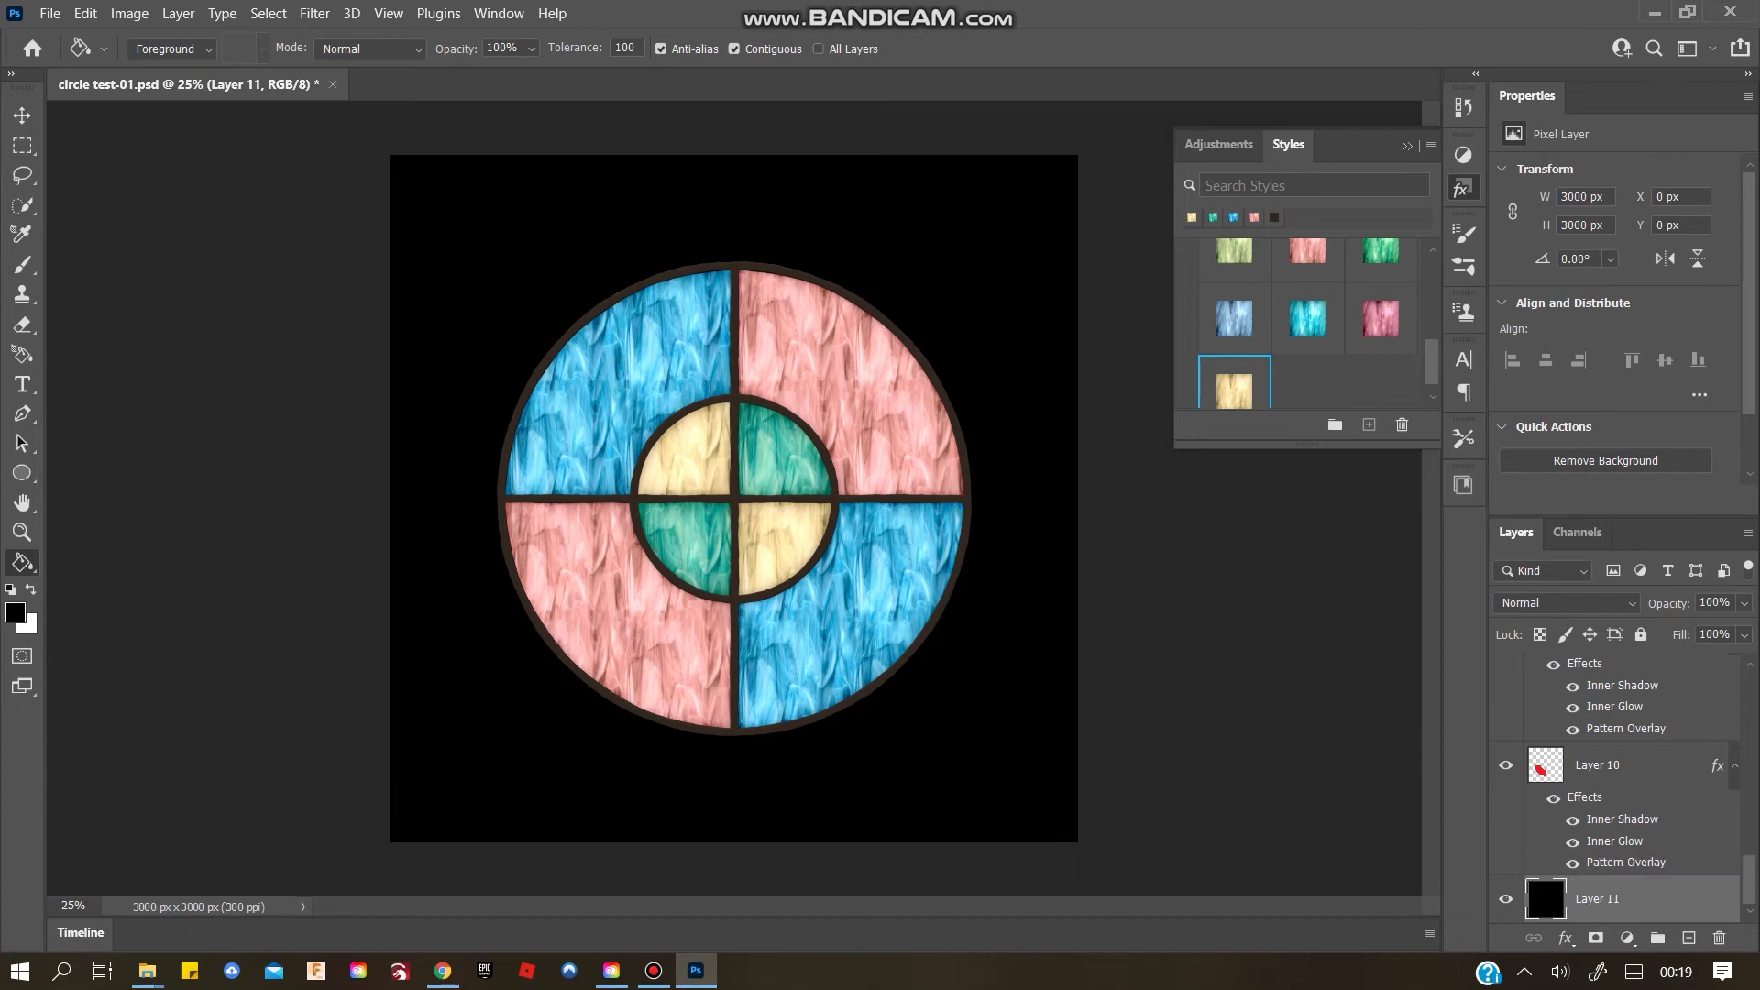
Open the Bevel & Emboss settings of the dark leading on Layer 6
scroll(1618, 788, "up", 10)
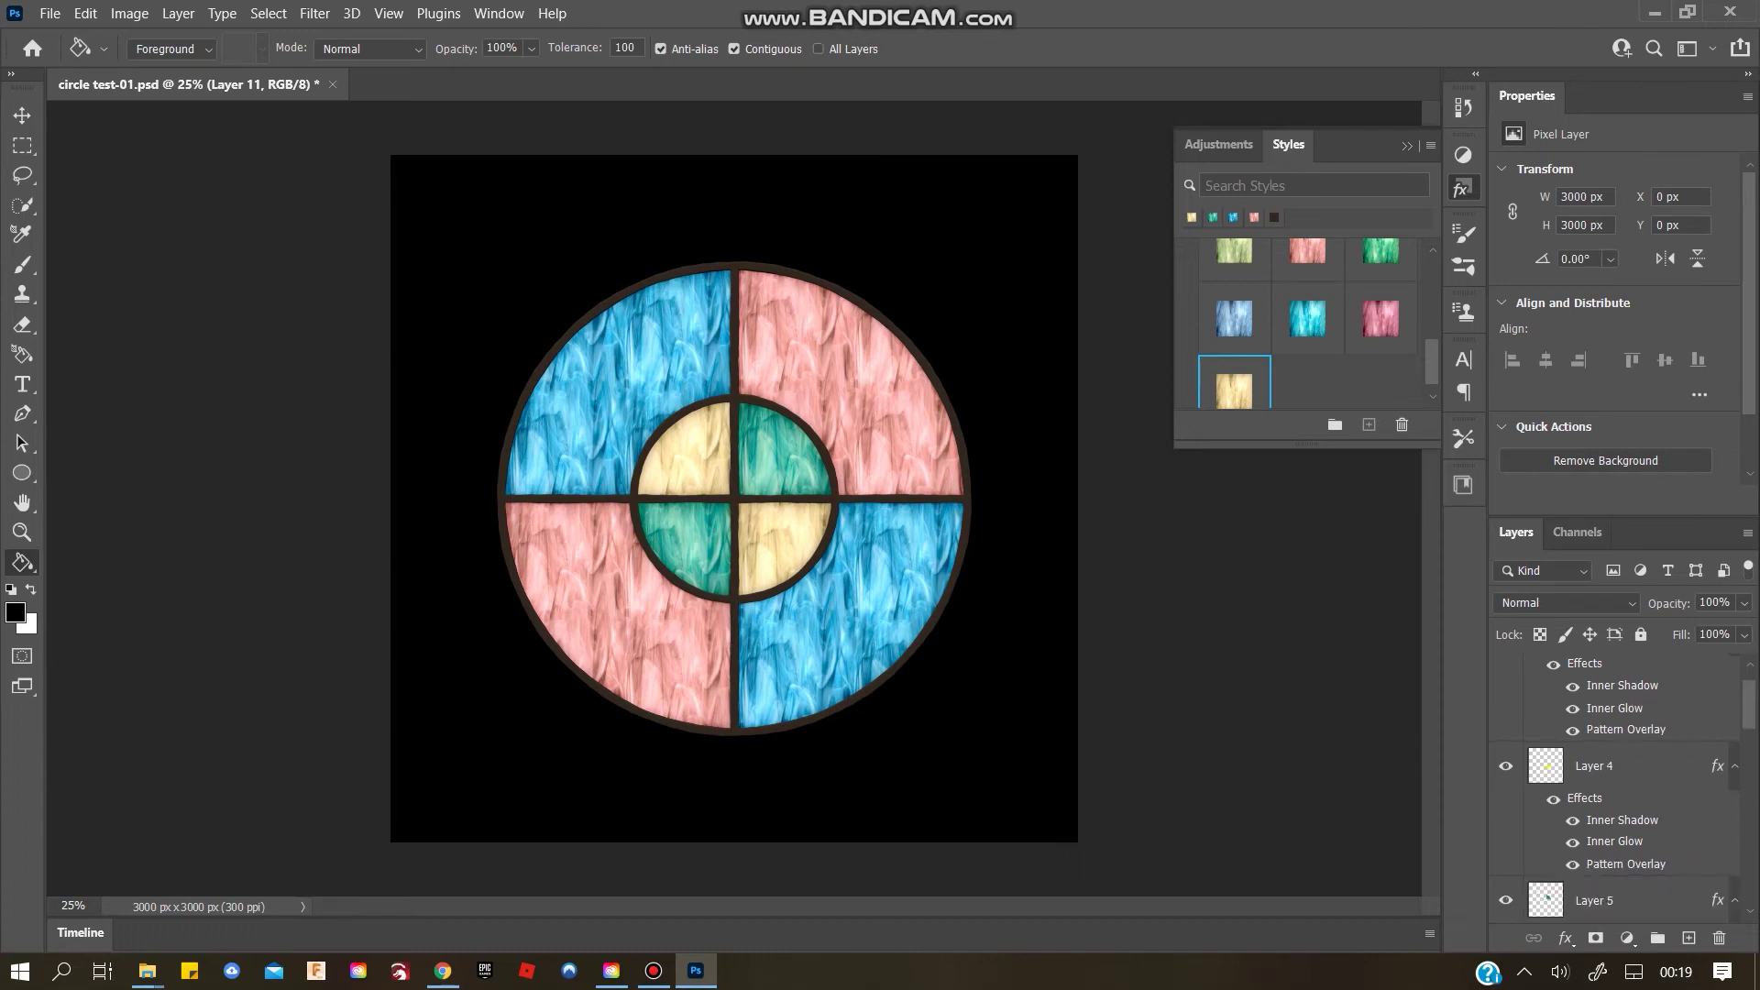
key("ctrl+plus")
key("ctrl+plus")
key("ctrl+plus")
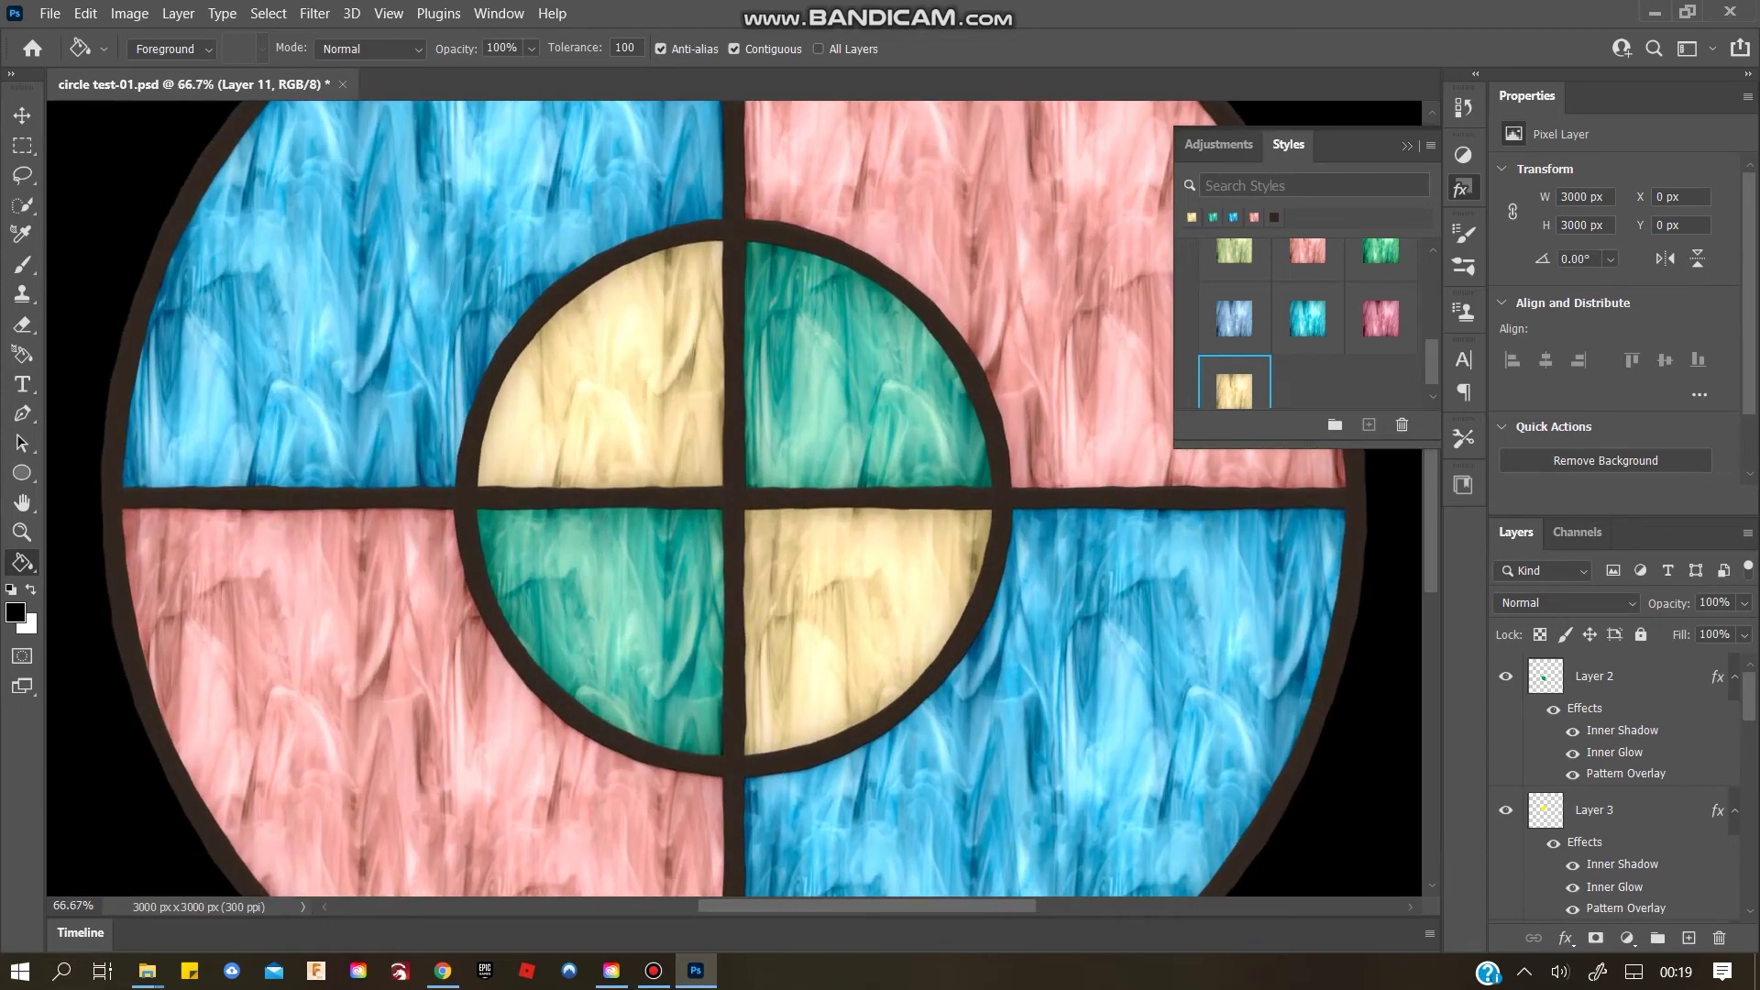
scroll(1618, 789, "down", 5)
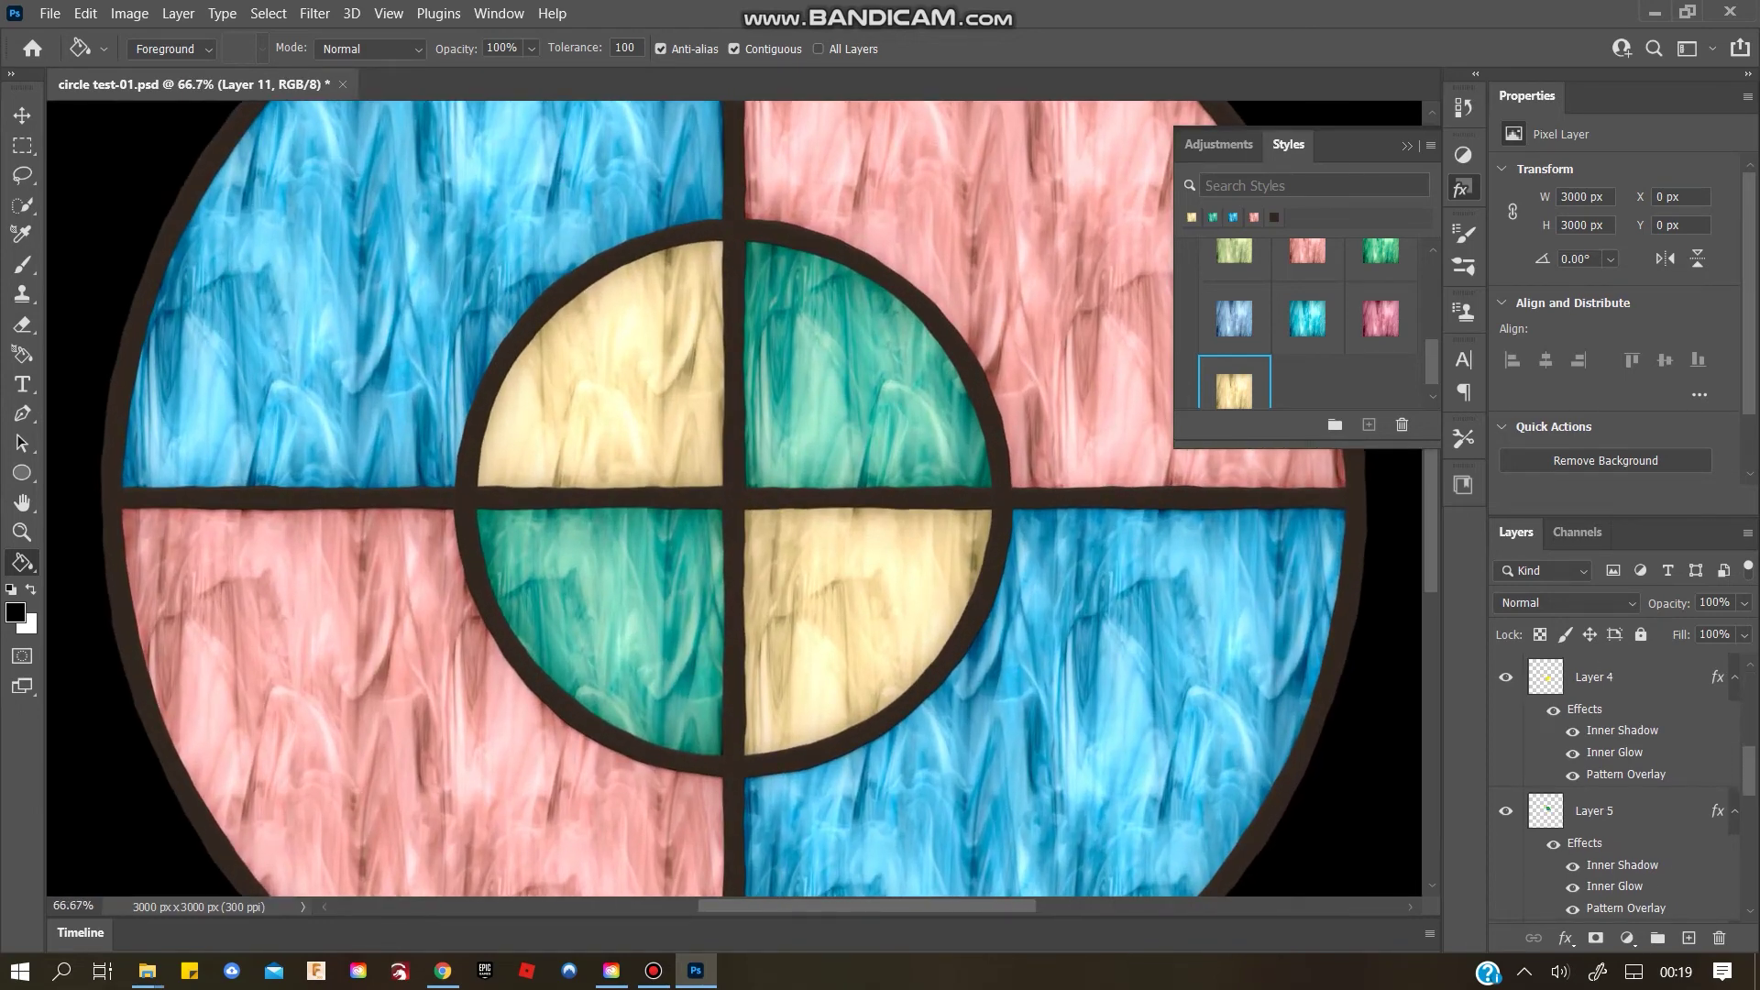
left_click(1618, 811)
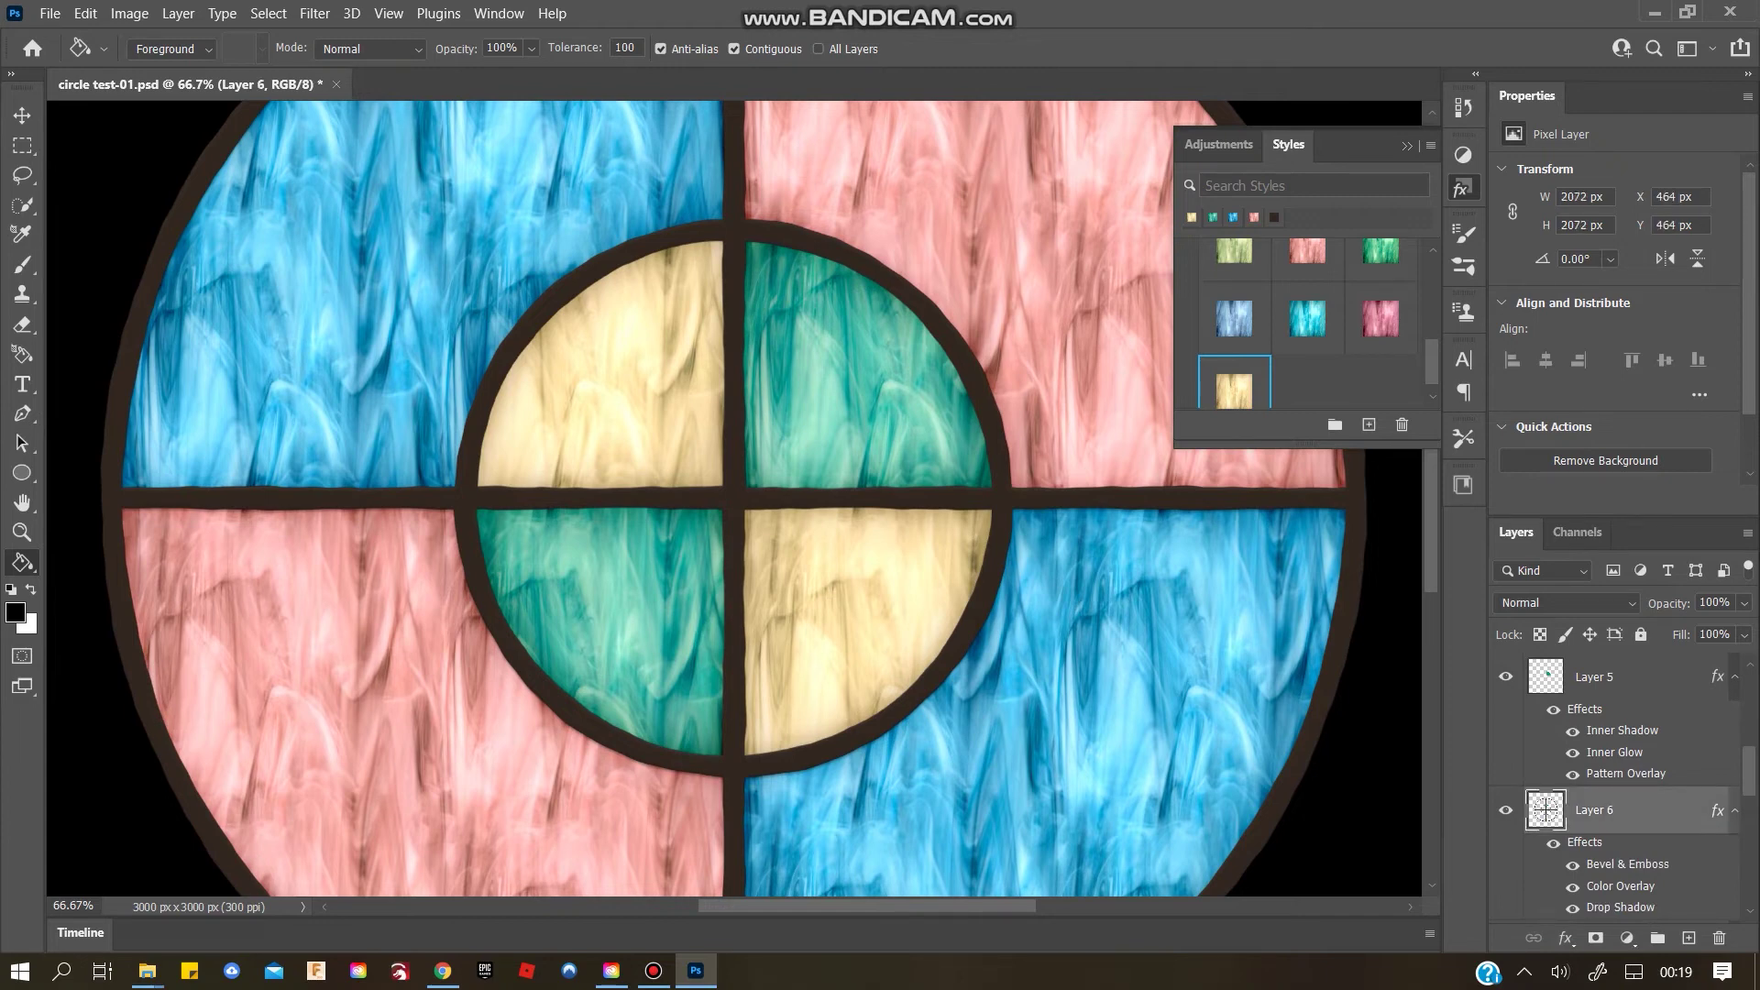
double_click(1661, 810)
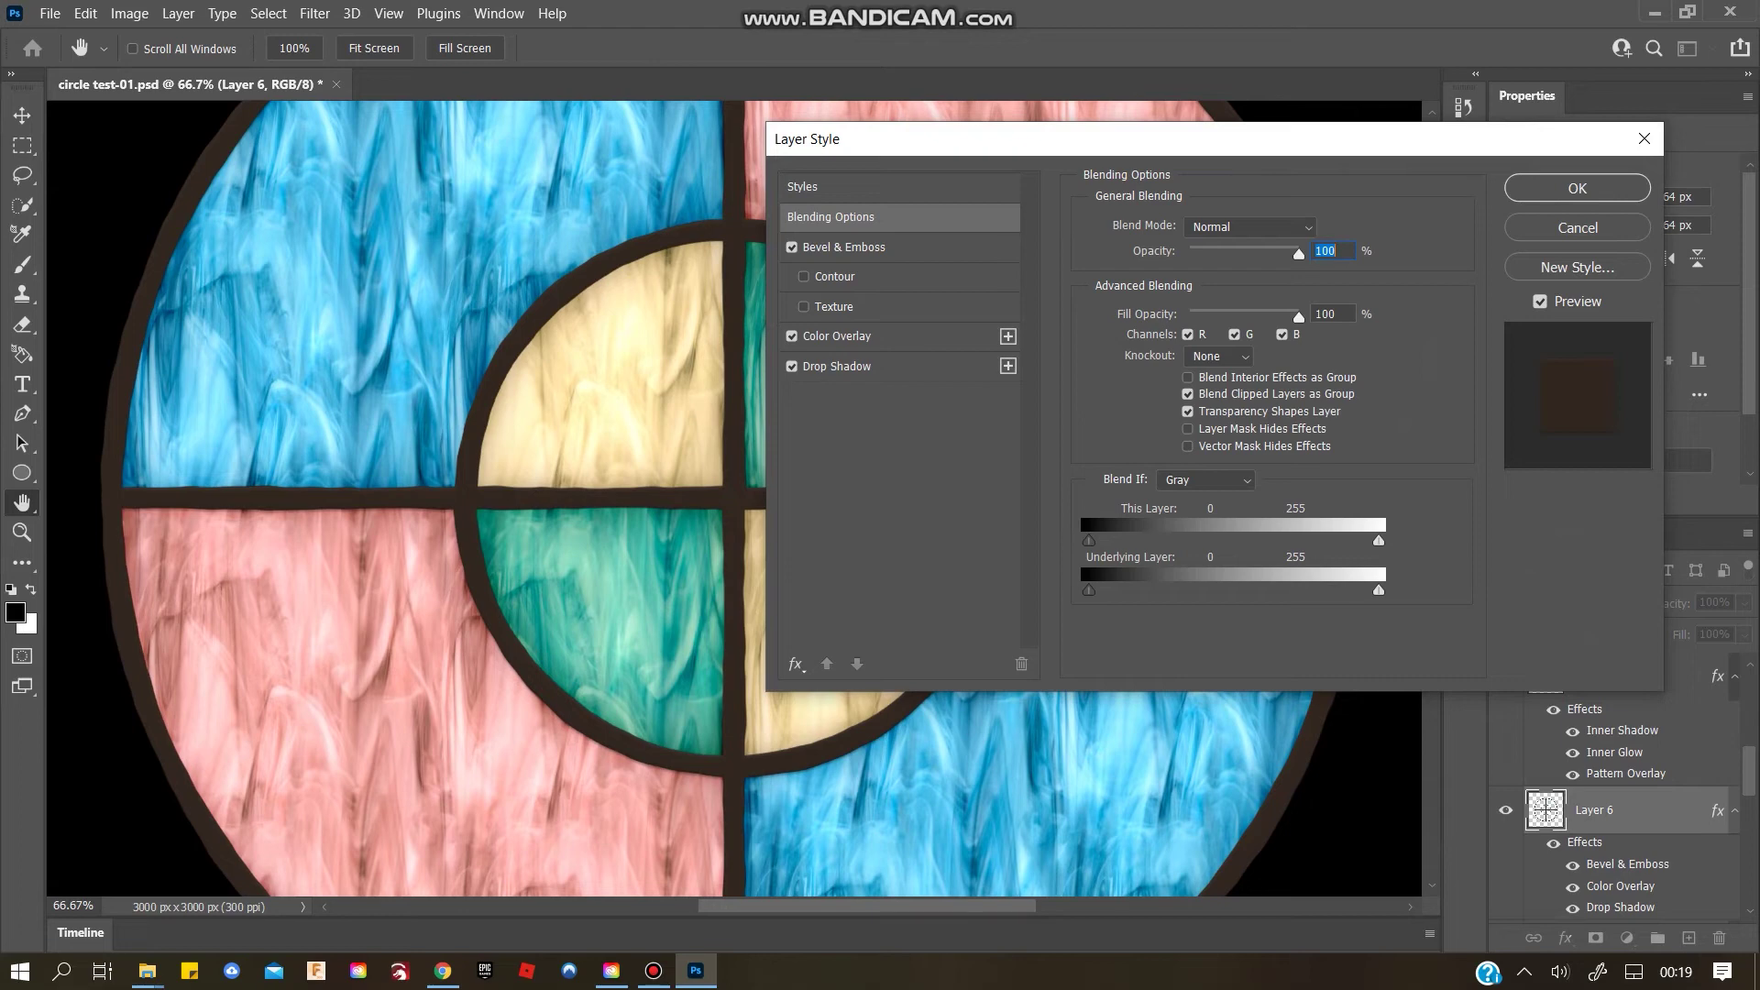
left_click(844, 247)
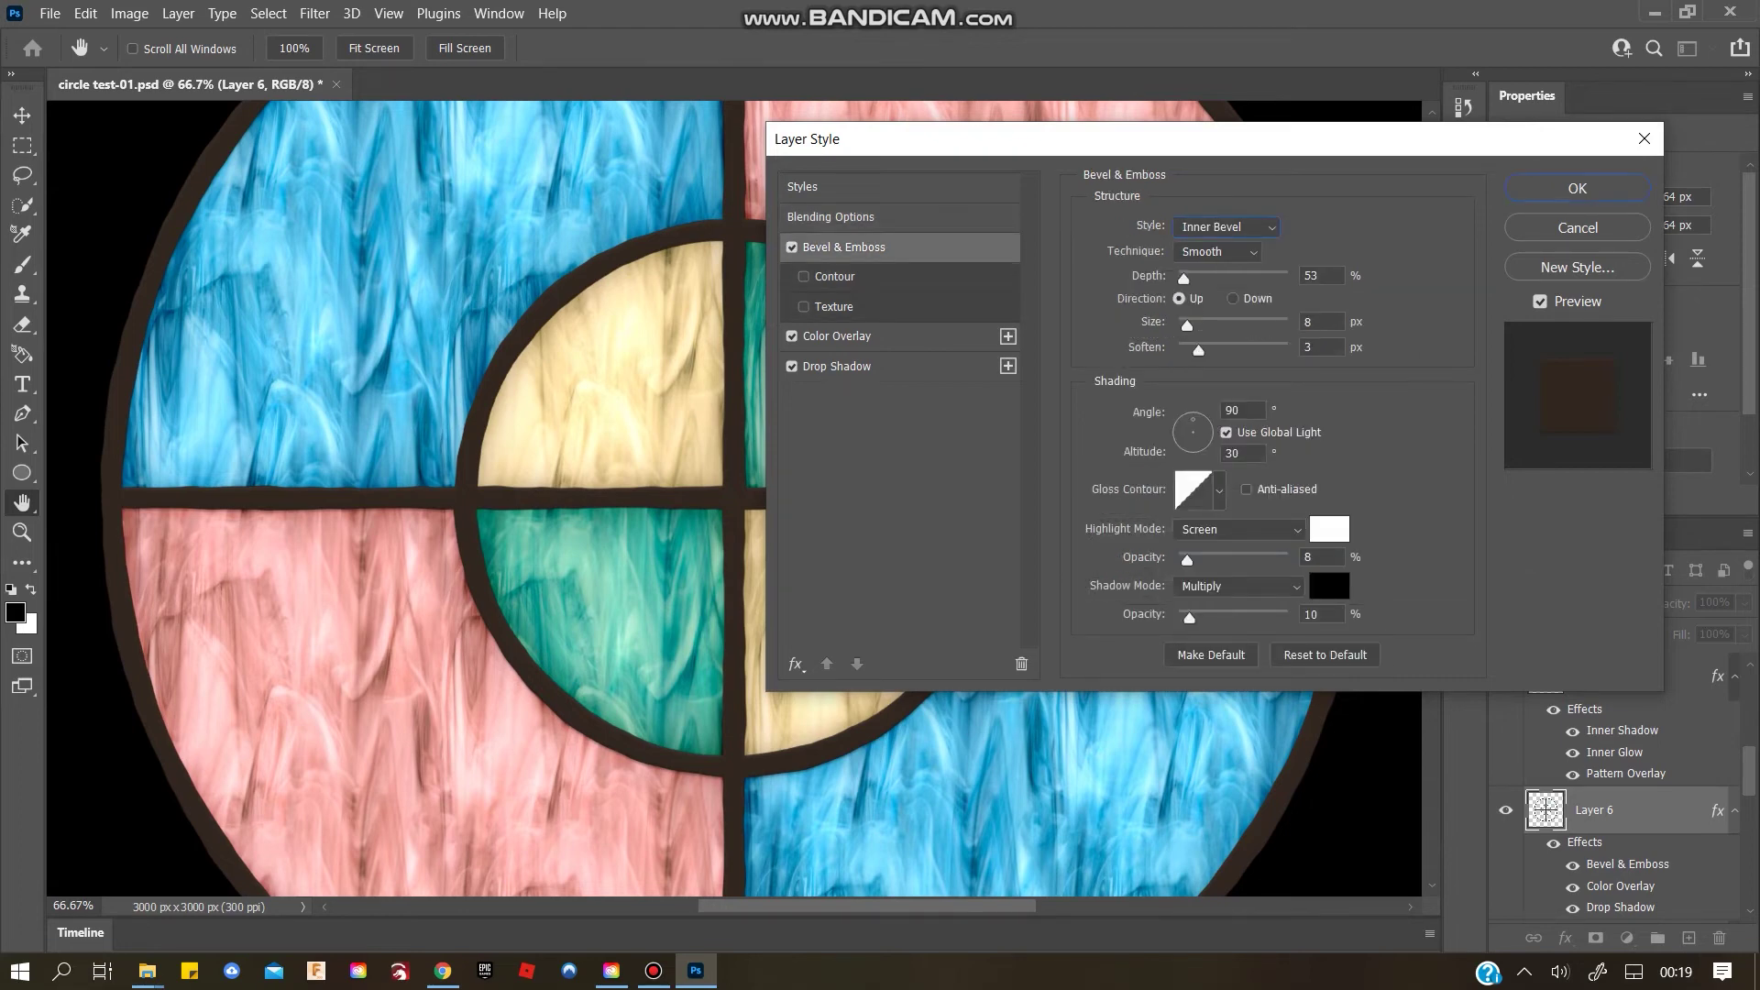
Keep the Inner Bevel style for the leading and set its bevel depth to 157% and size to 27 px
left_click(1226, 226)
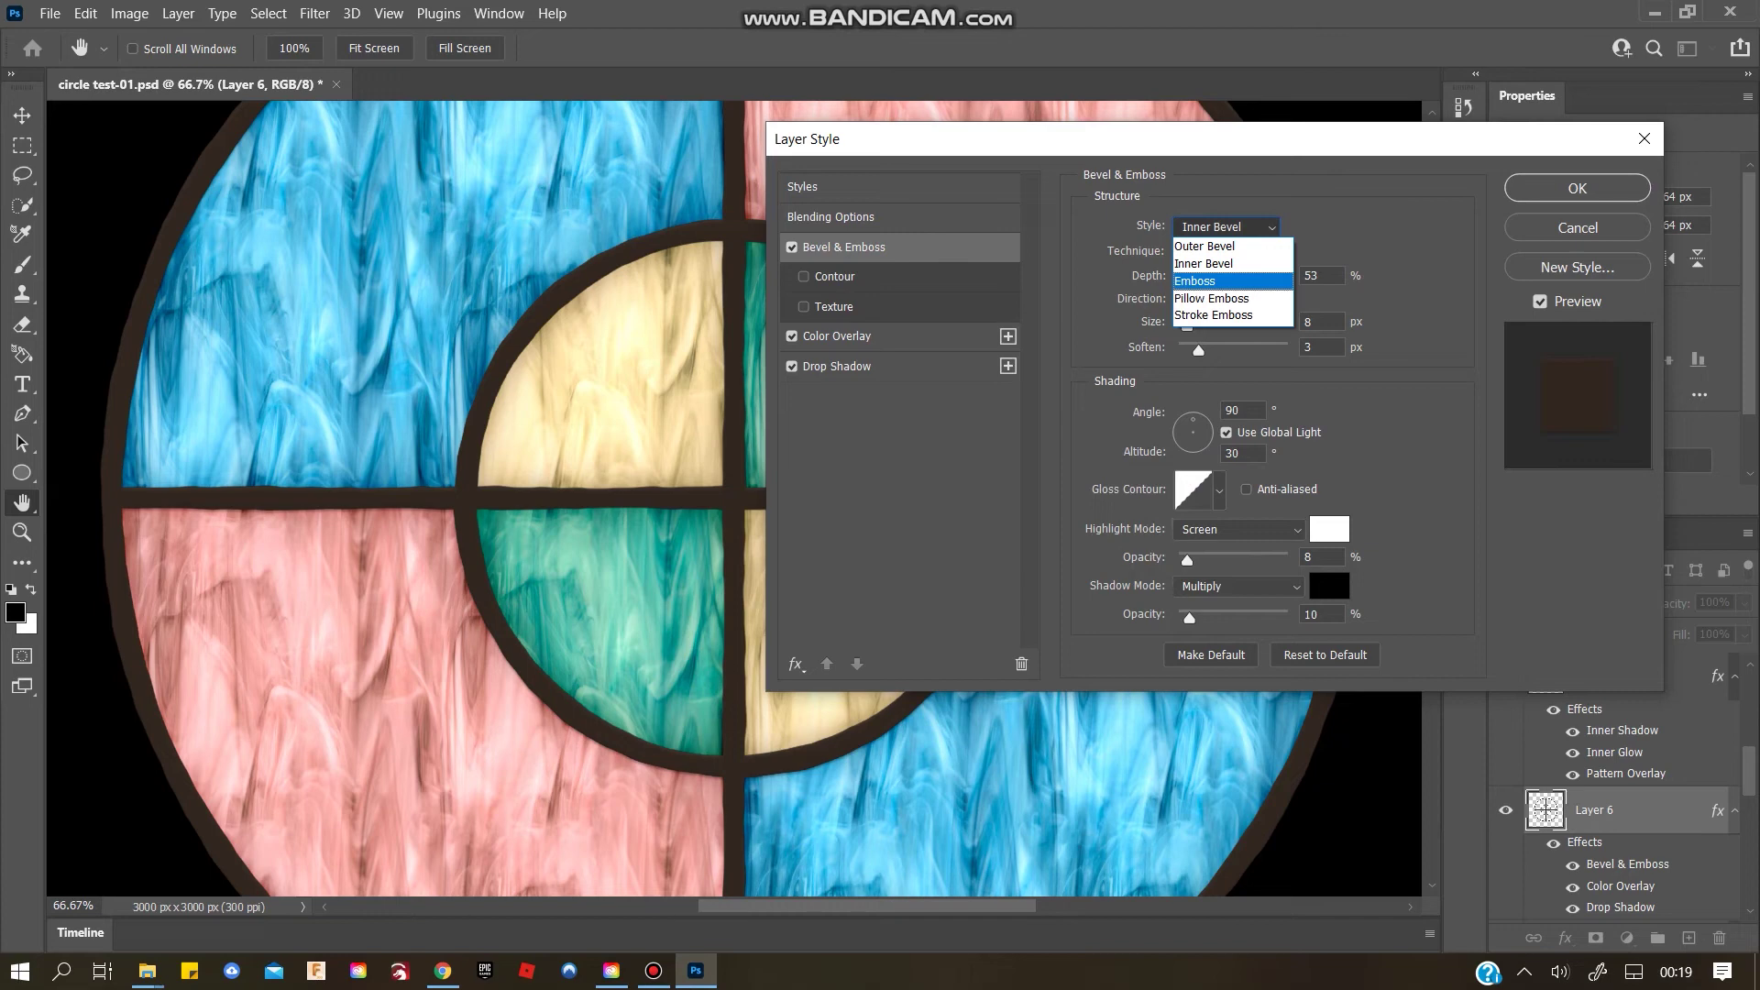
key("Down")
key("Down")
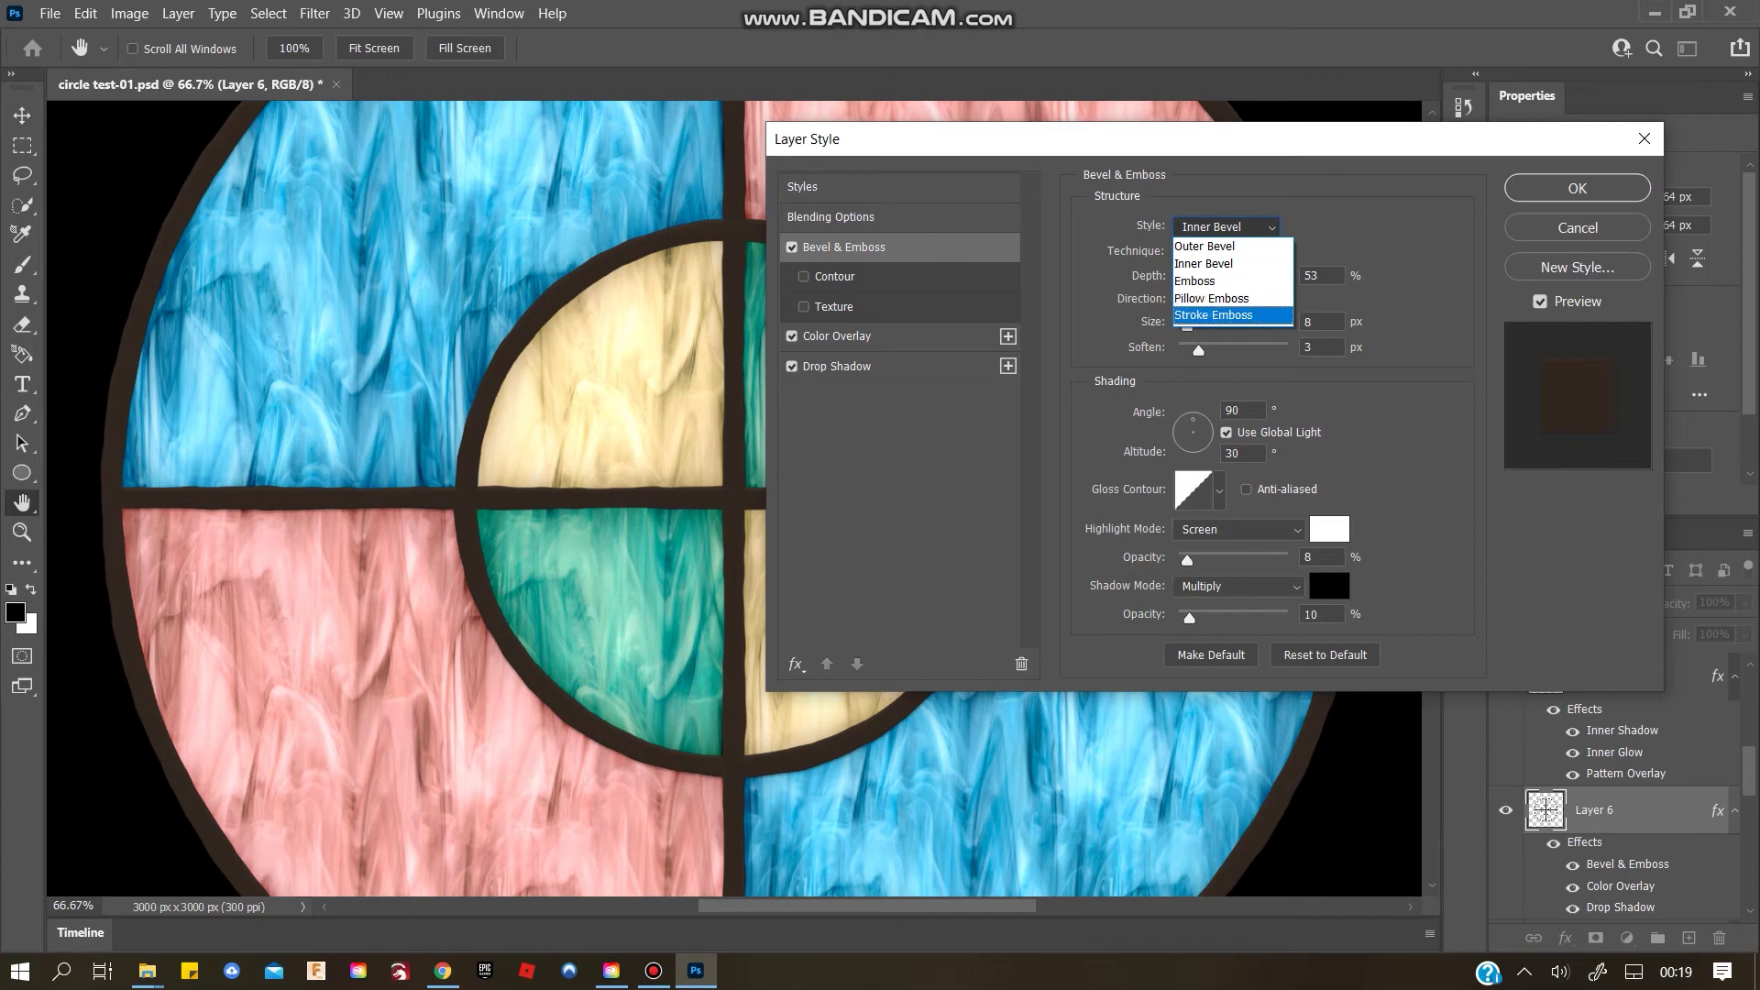
key("Escape")
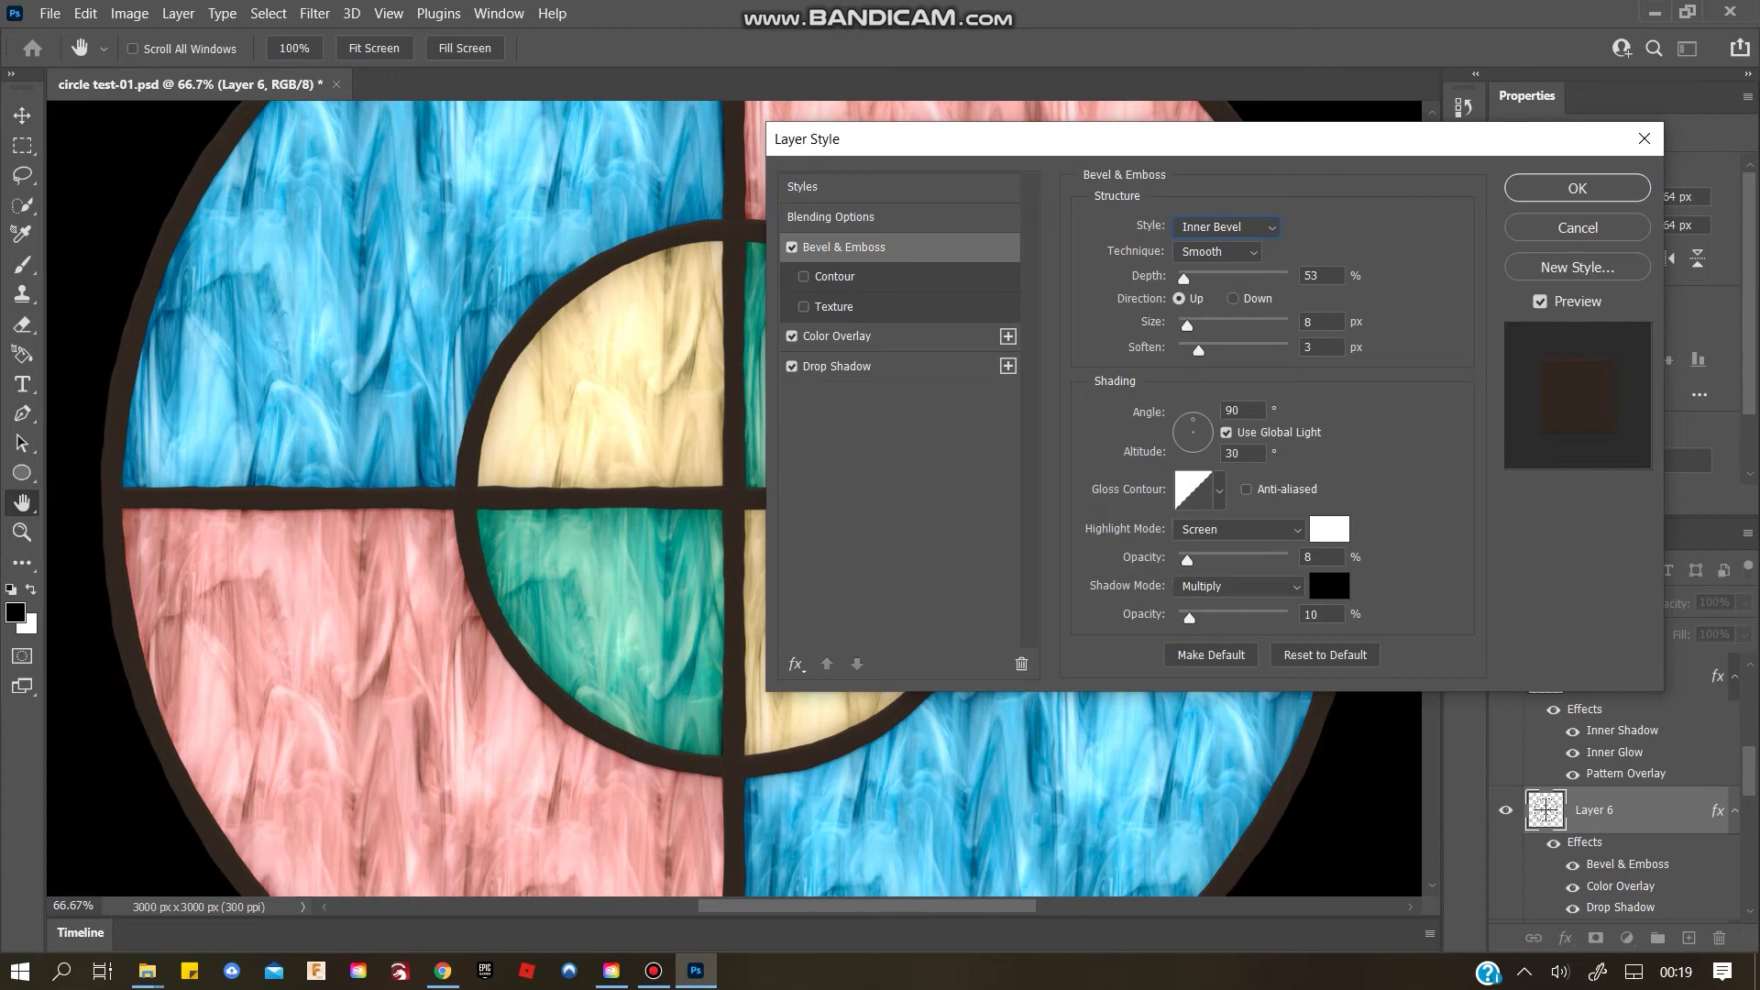
left_click_drag(1184, 279, 1196, 279)
key("Tab")
key("Up")
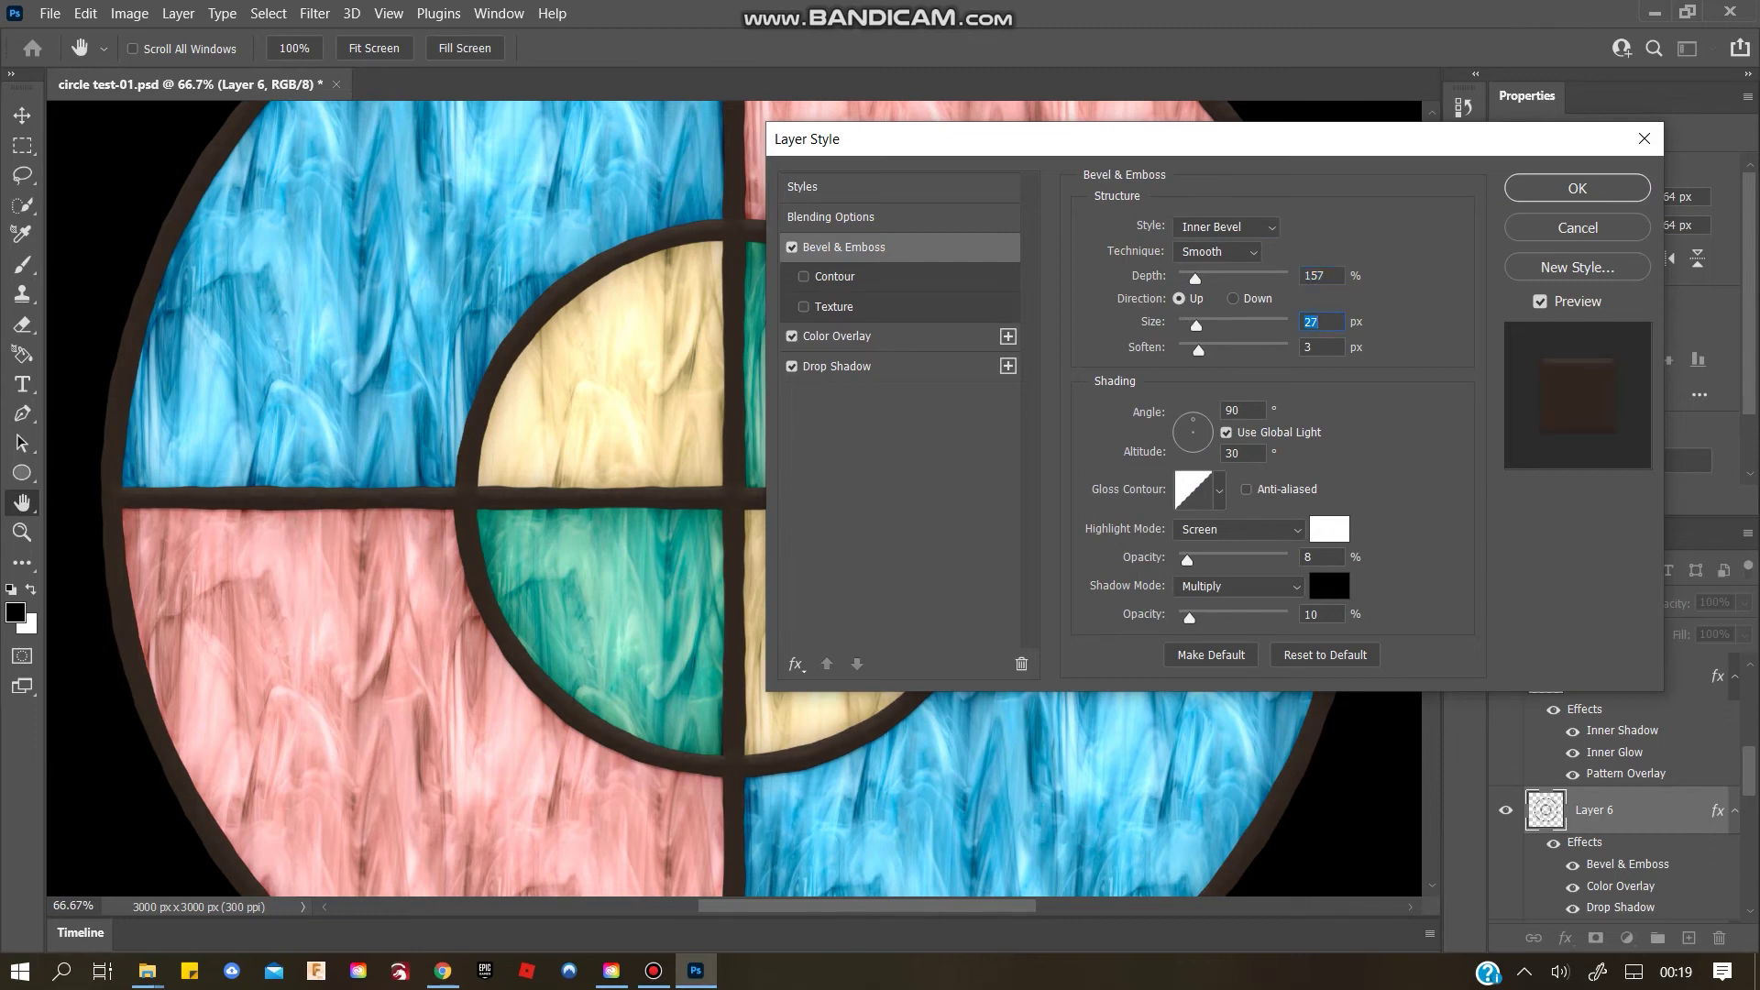
Set the leading bevel's light angle to 145° with 37° altitude and its technique to Chisel Soft
left_click_drag(1193, 420, 1184, 426)
left_click(1219, 252)
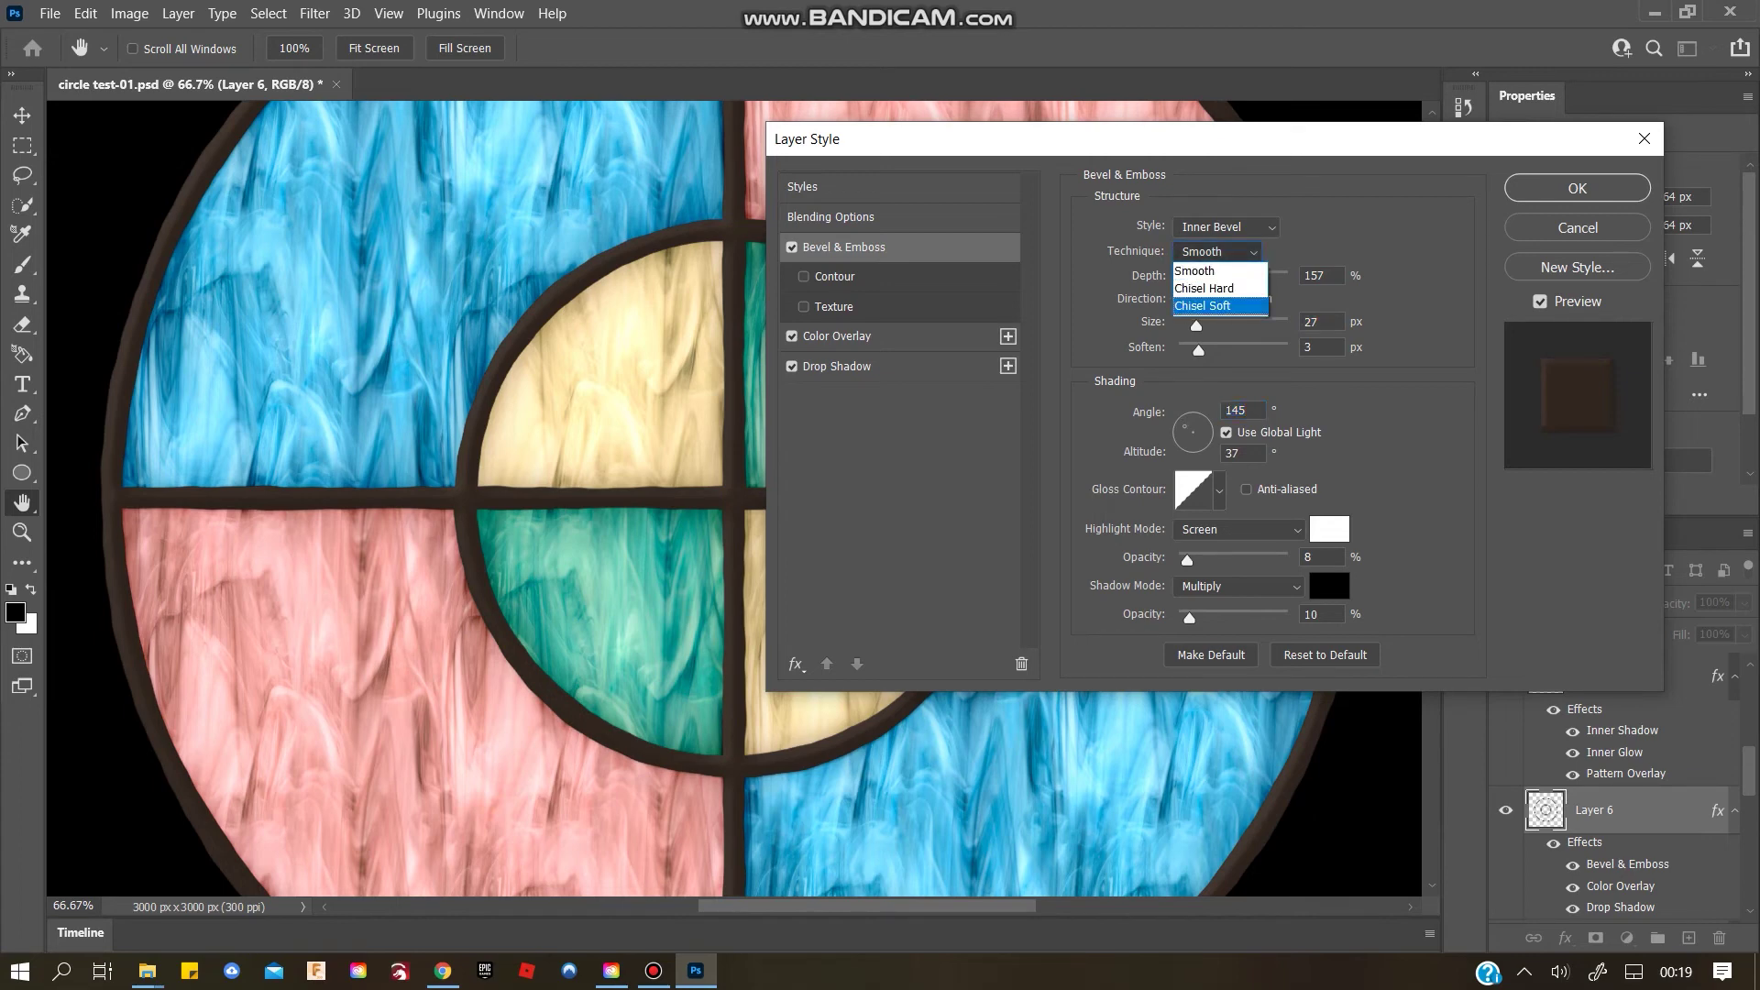
key("Return")
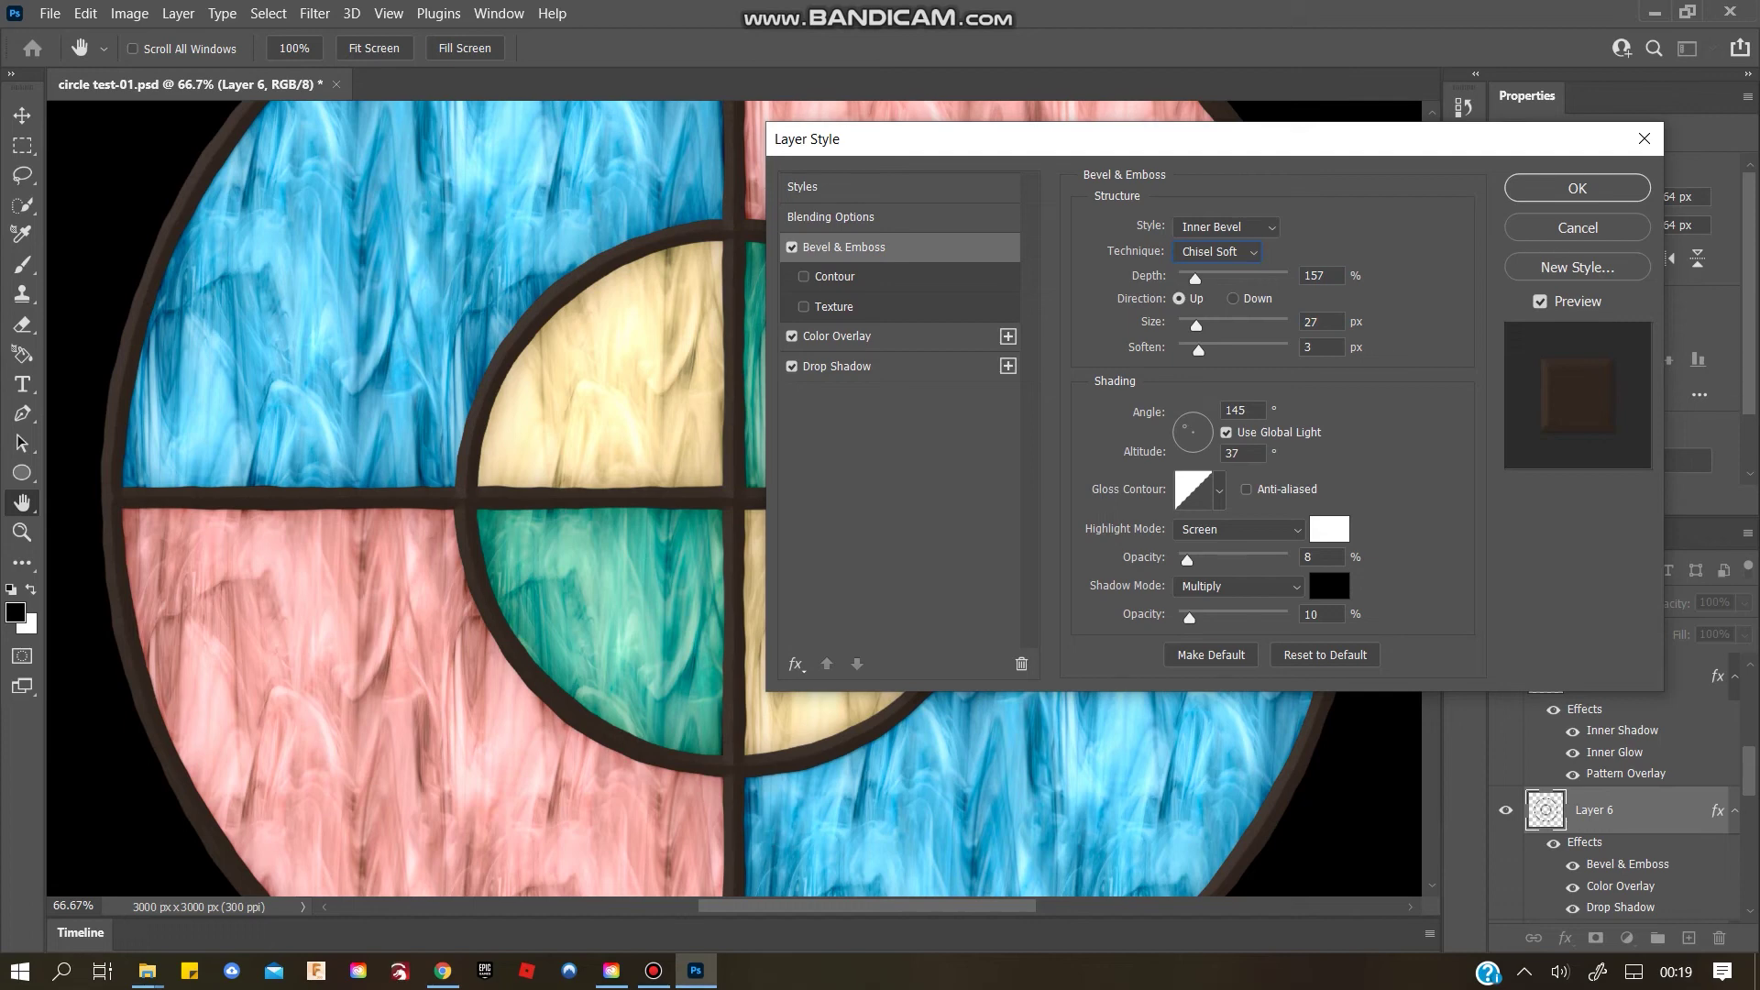
Add the single-peak contour to the leading's bevel, anti-aliased with a 75% range, and apply the layer style
left_click(834, 277)
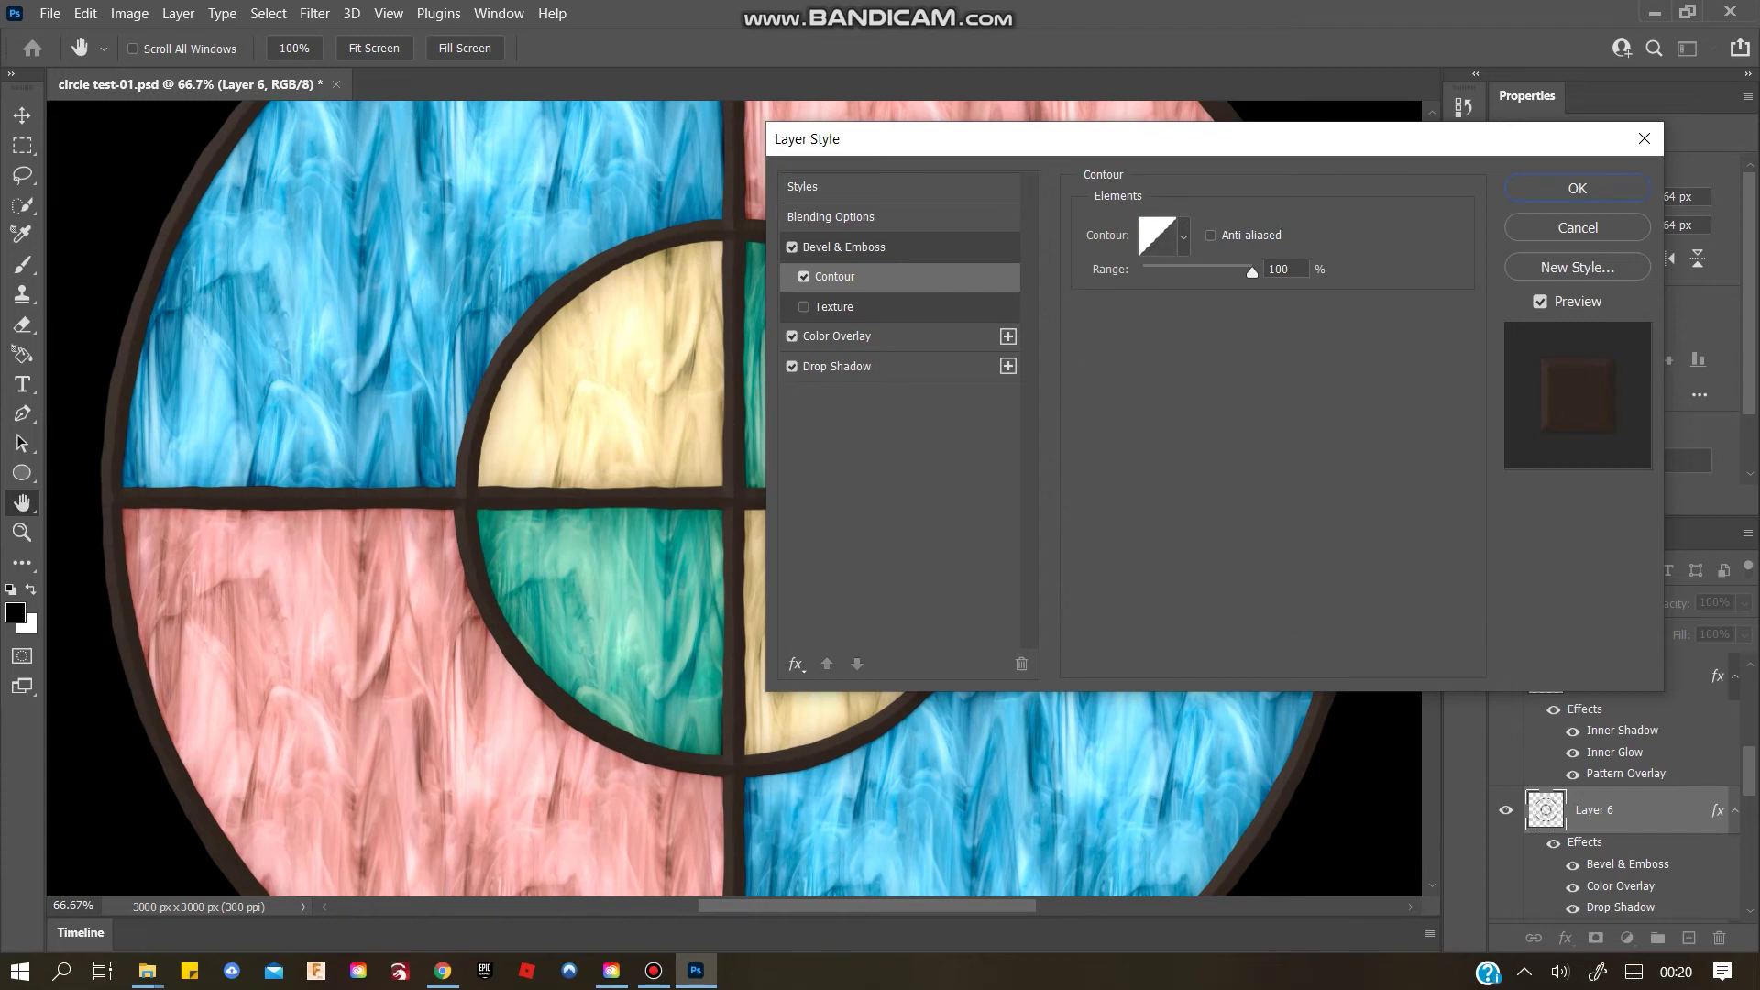
left_click(1184, 237)
left_click(1082, 289)
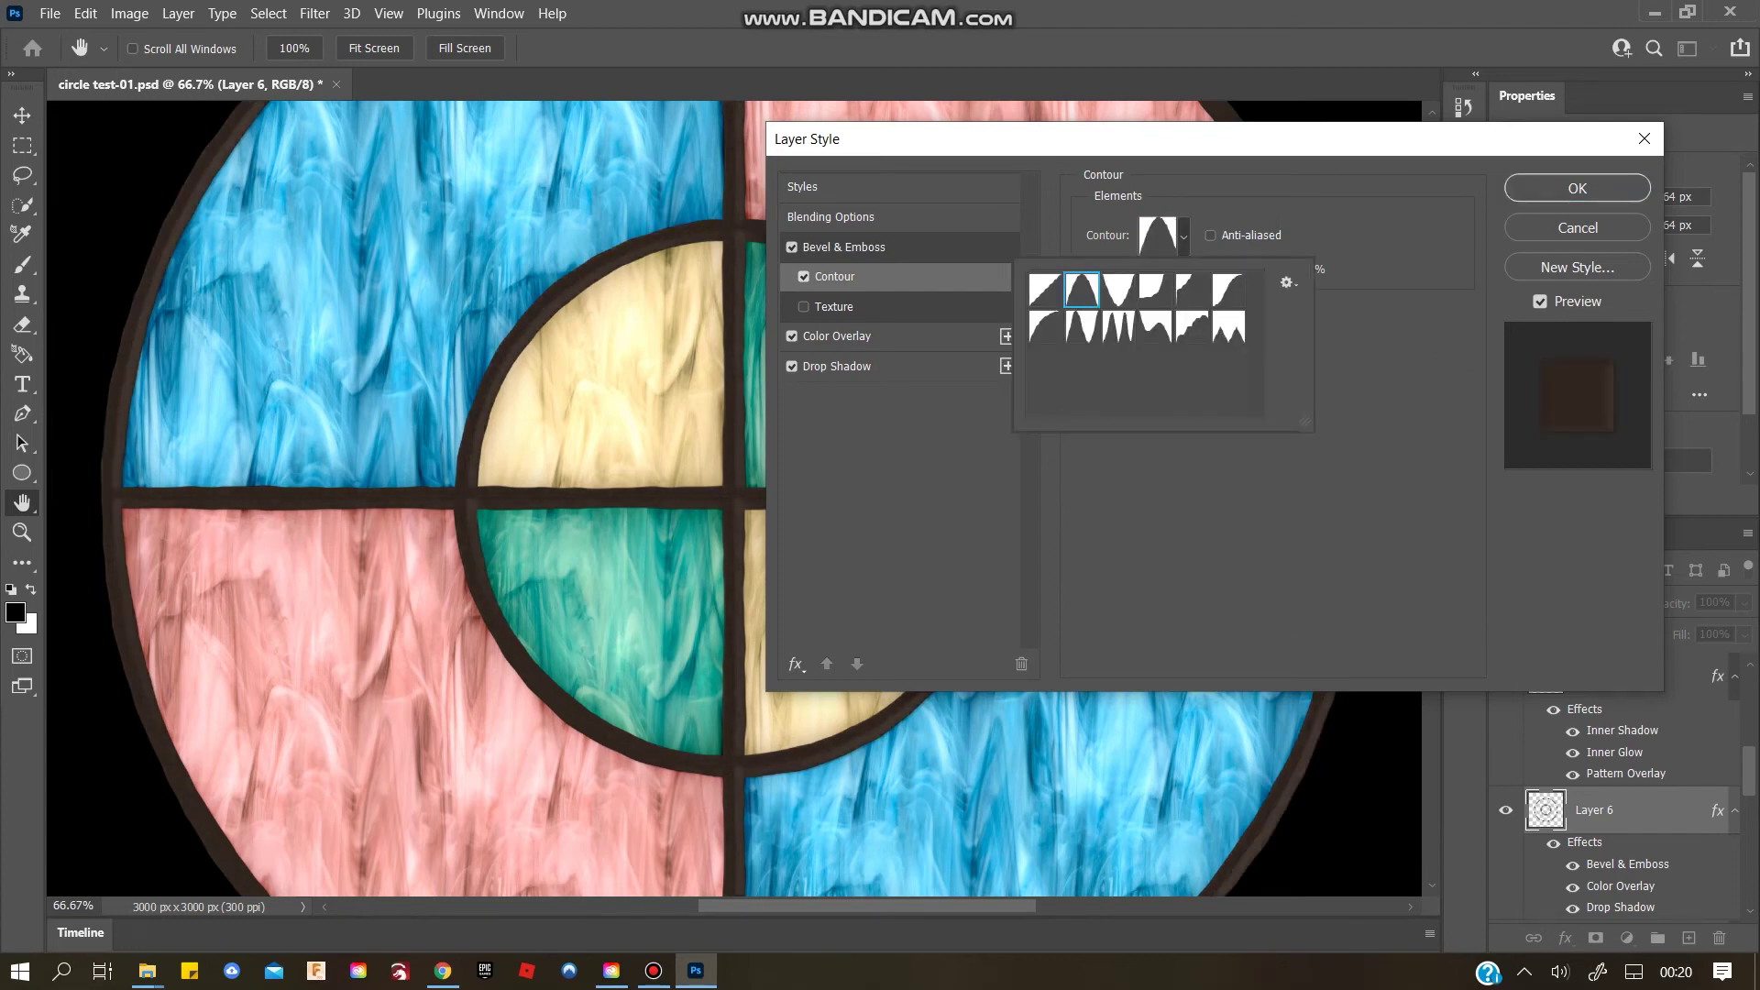
left_click(1211, 236)
mouse_move(1252, 272)
left_mouse_down()
mouse_move(1192, 272)
mouse_move(1224, 273)
left_mouse_up()
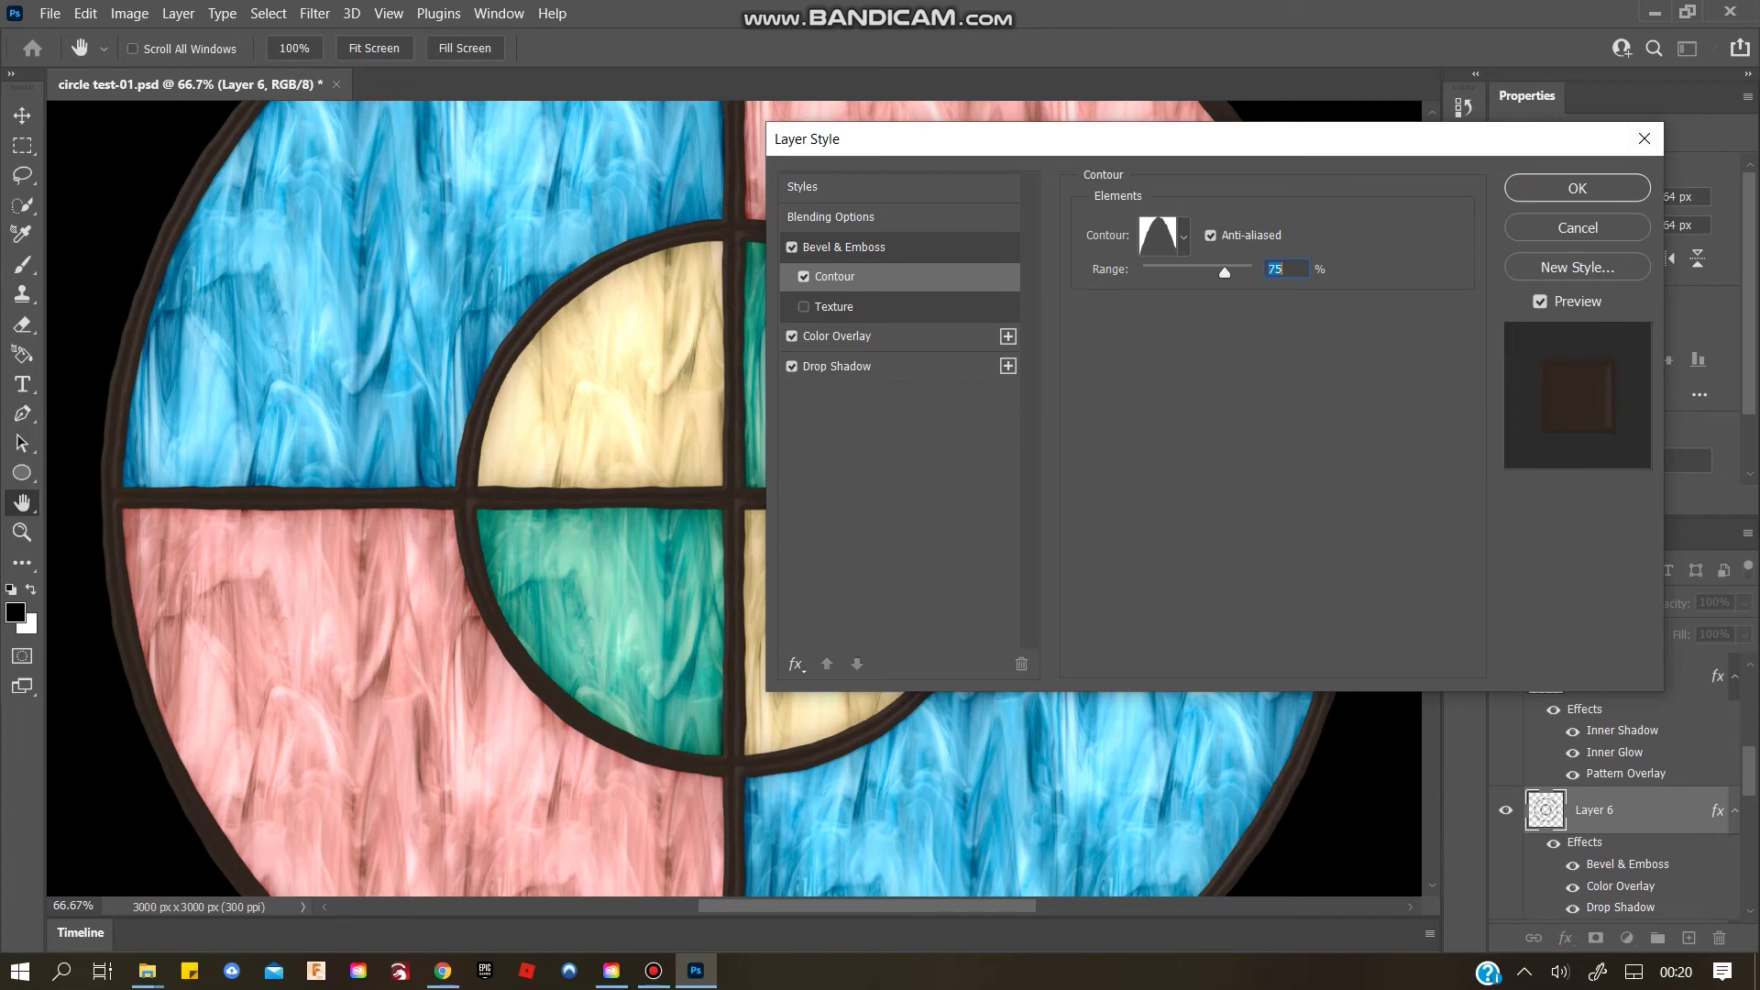
key("Return")
key("g")
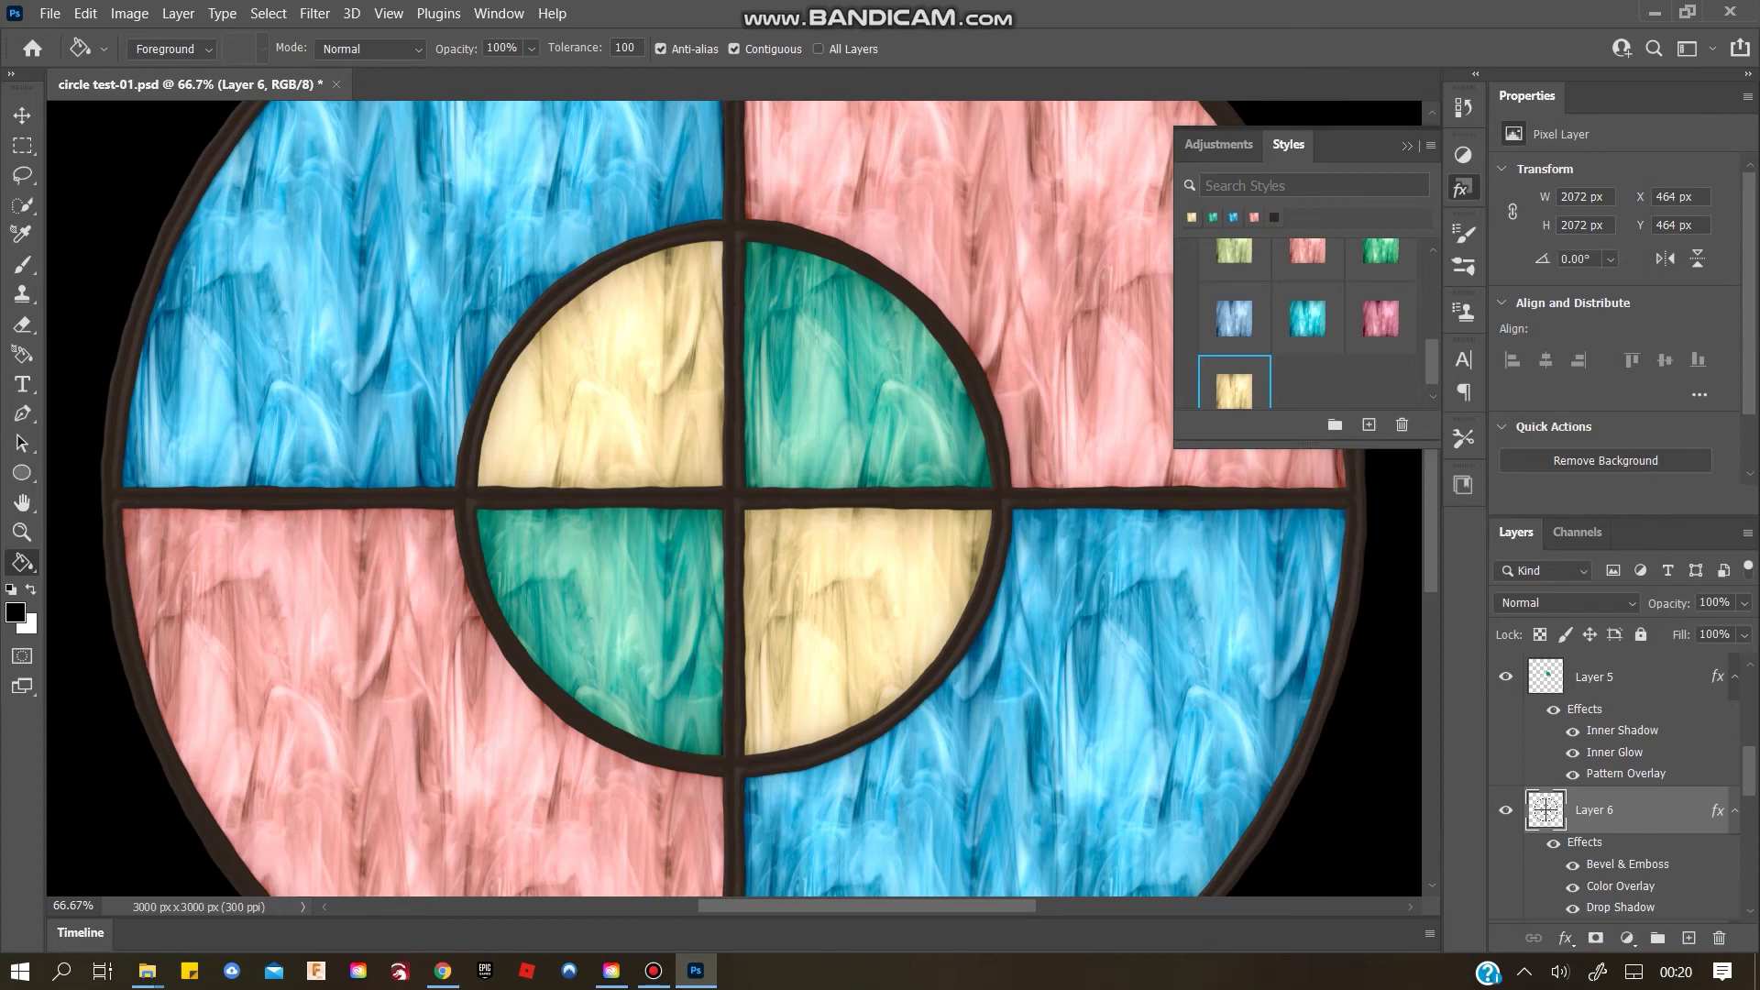
Rotate the pattern overlay of the upper-left blue segment on Layer 8 to 23°
key("ctrl+minus")
key("ctrl+minus")
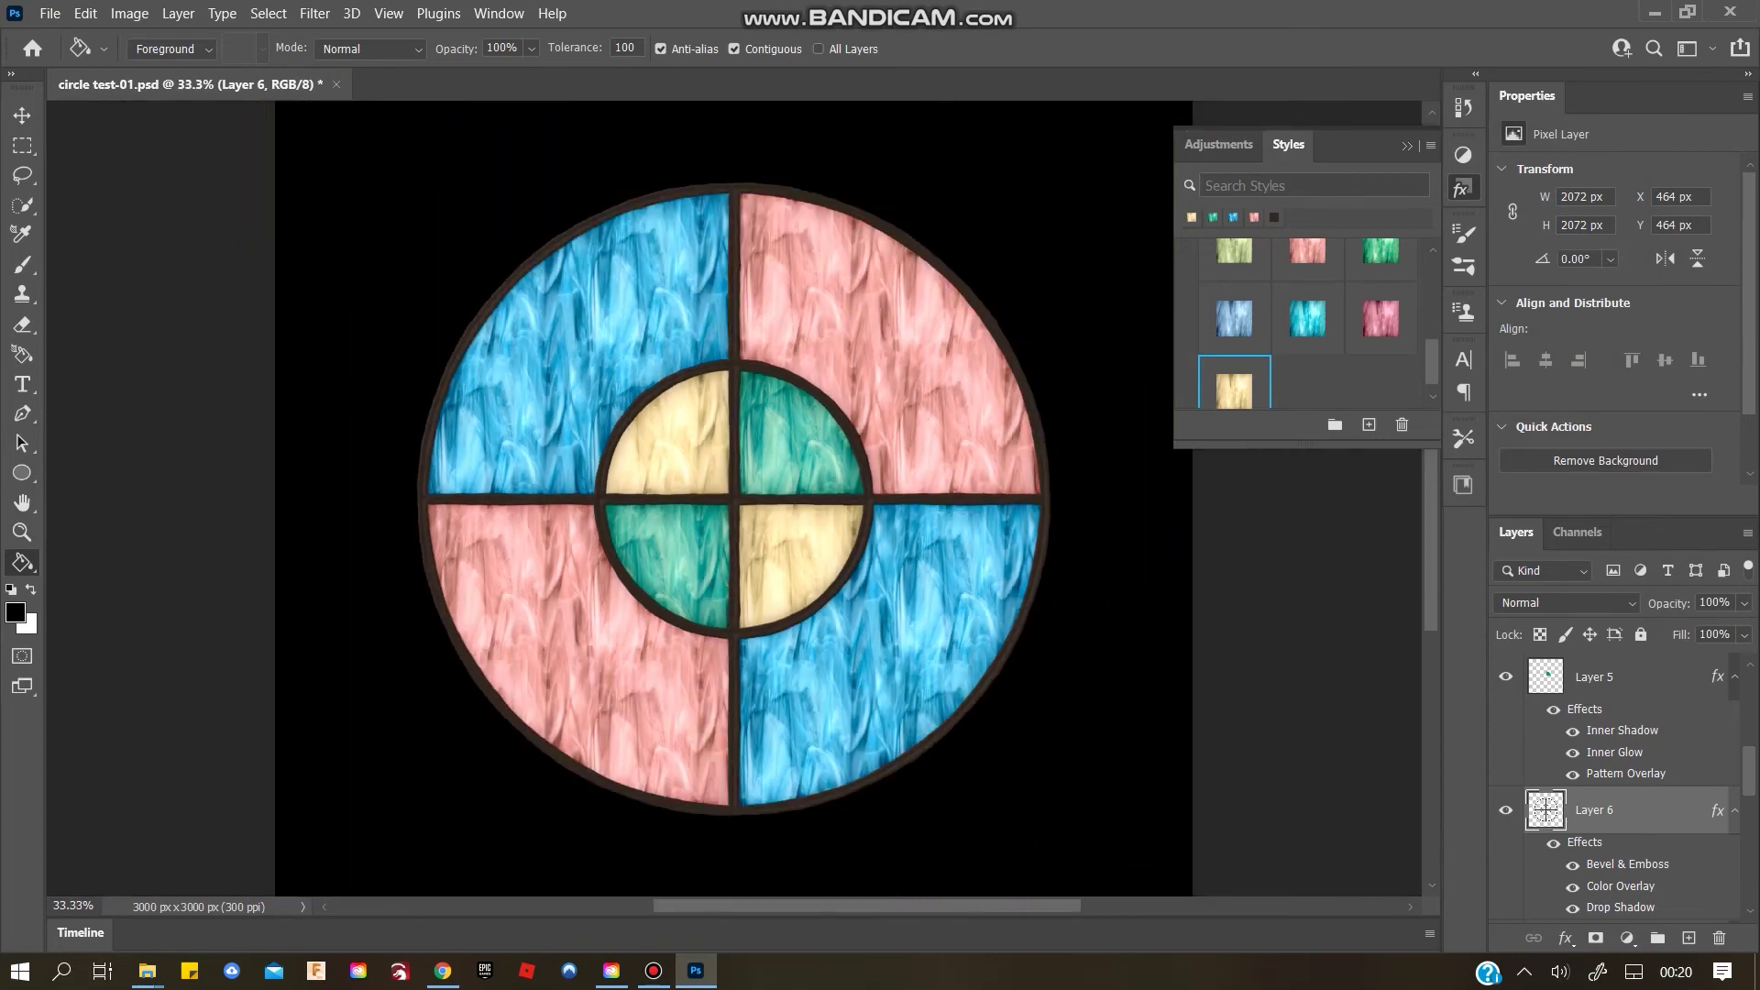
key("v")
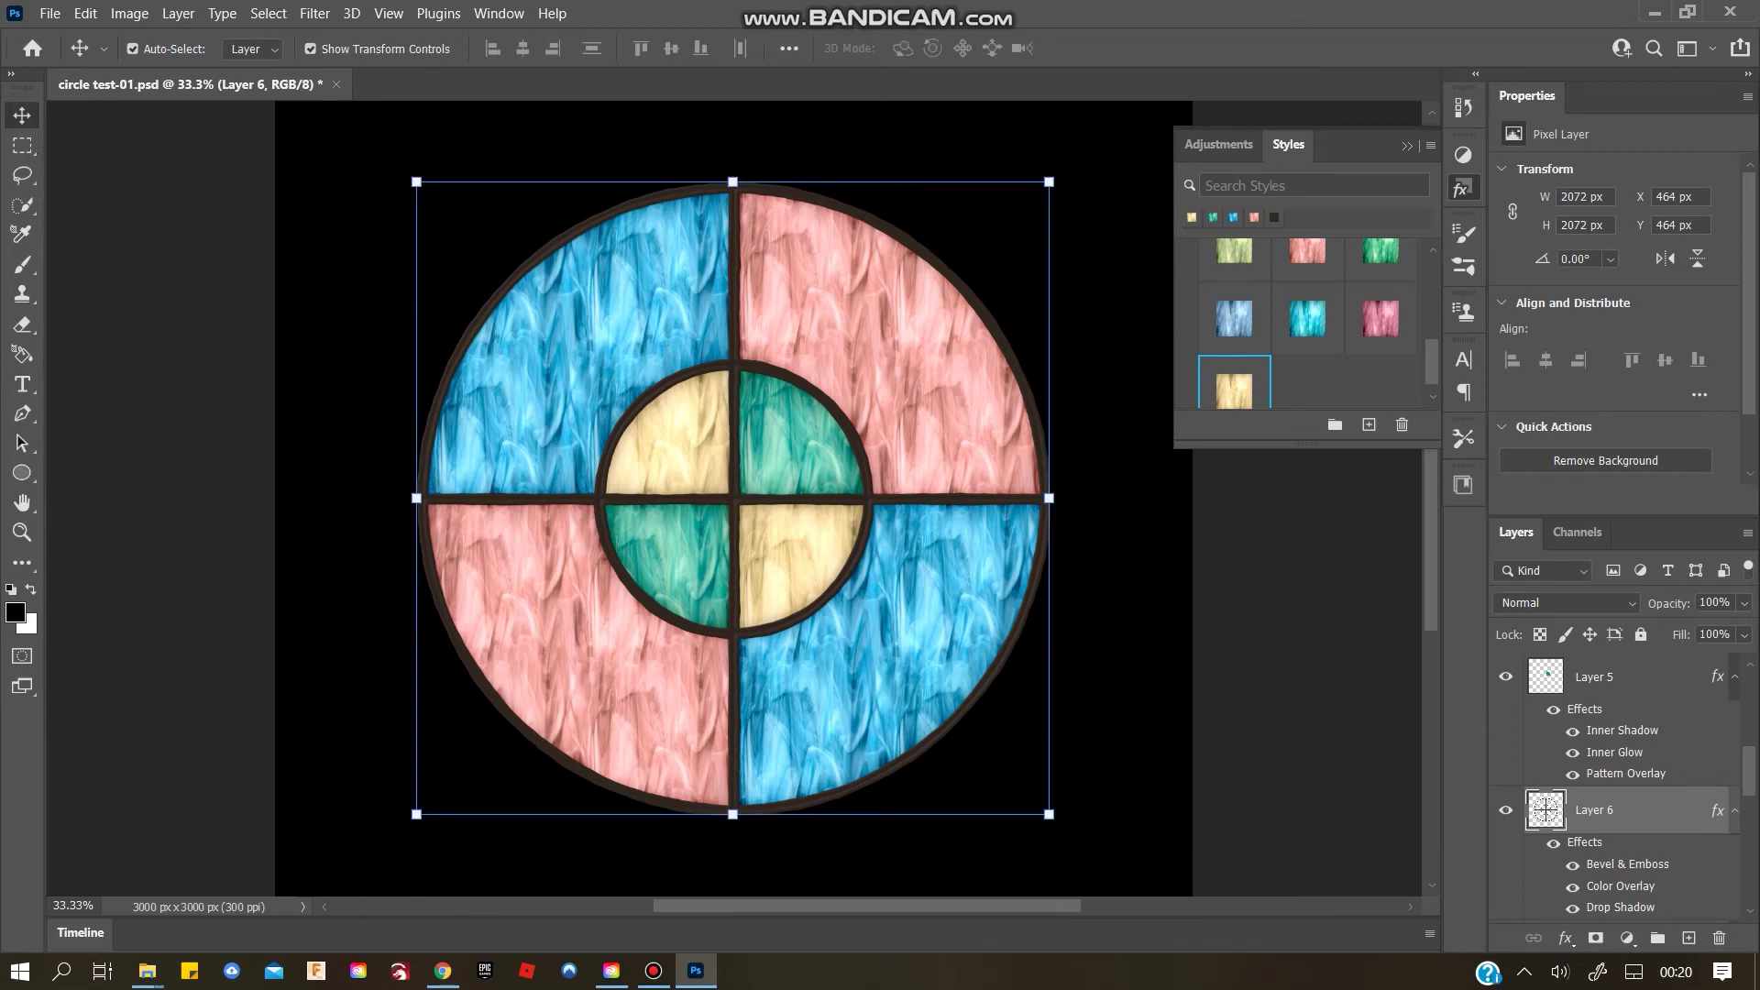
key("ctrl+h")
key("ctrl+d")
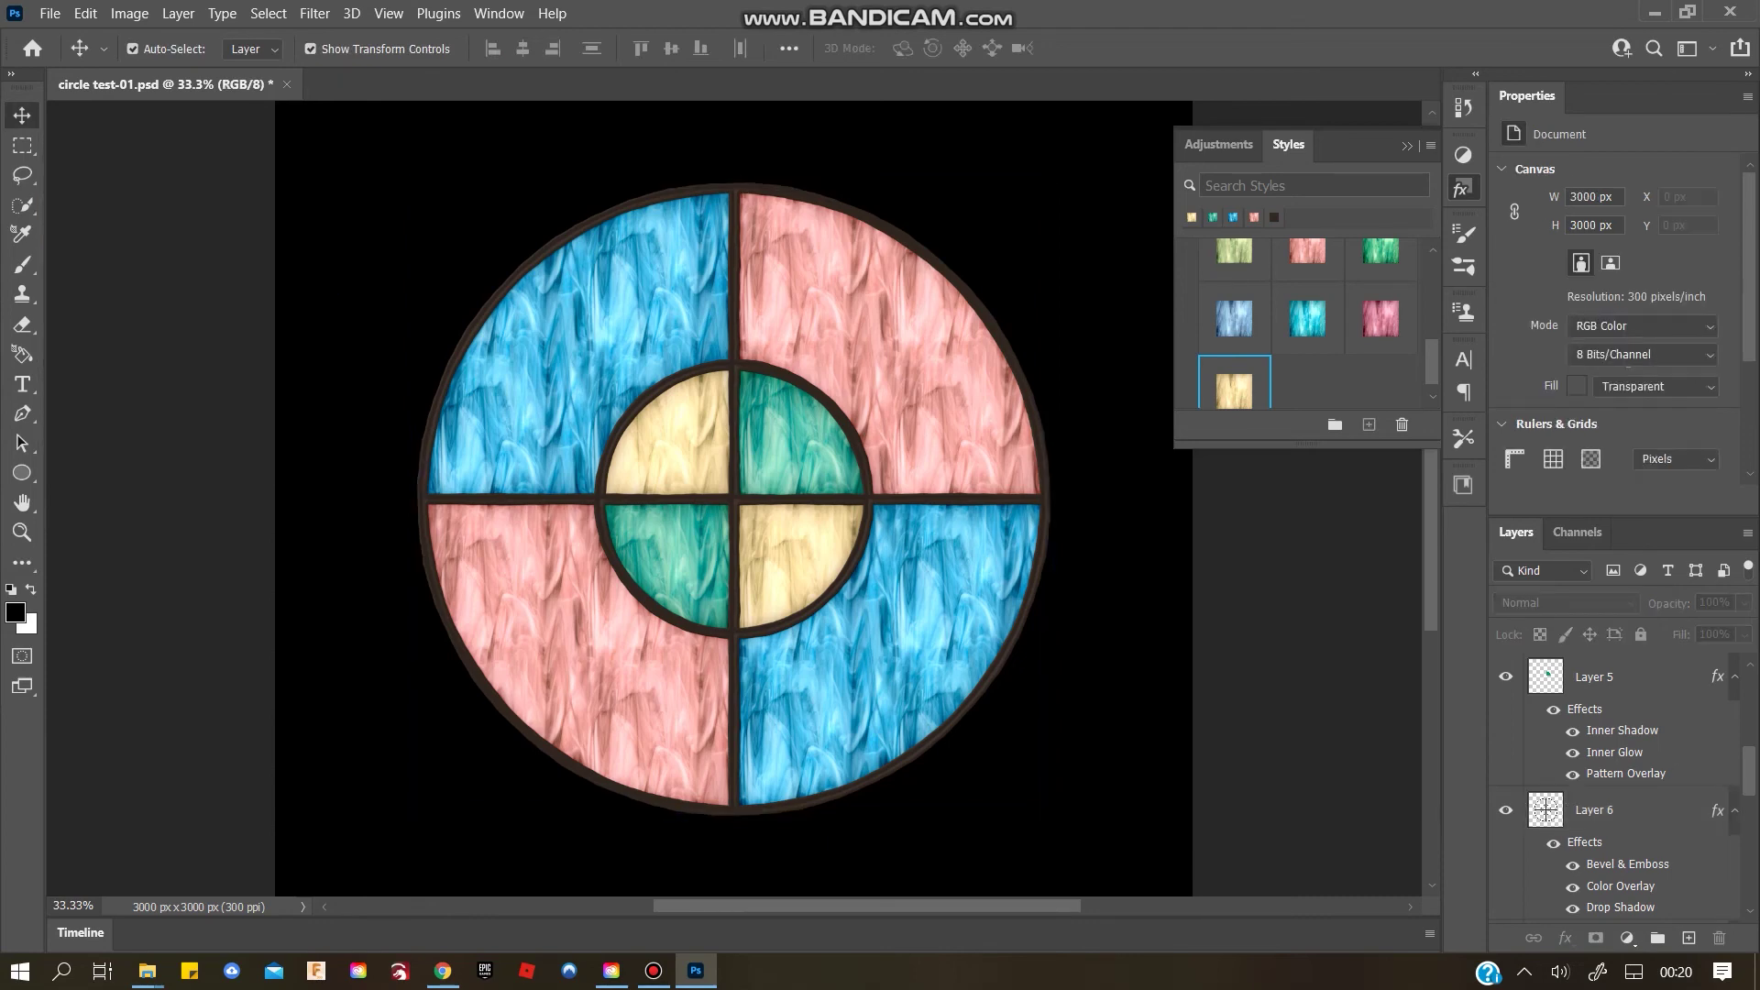
left_click(570, 343)
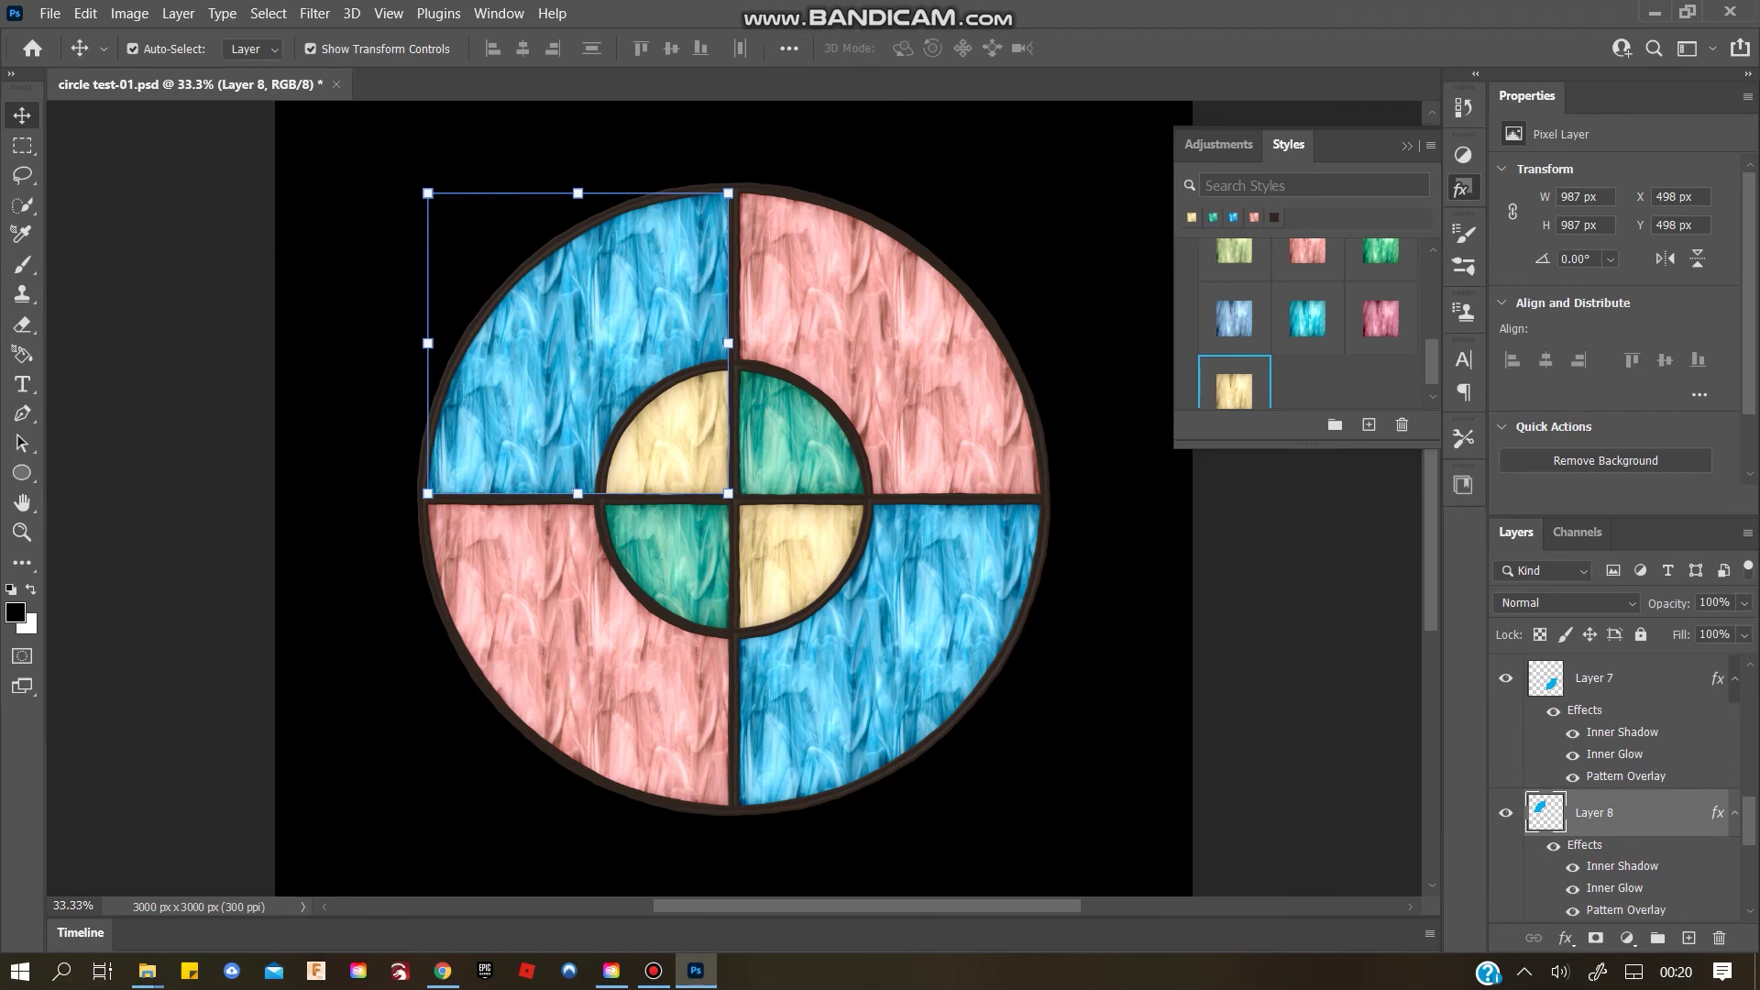
double_click(1652, 813)
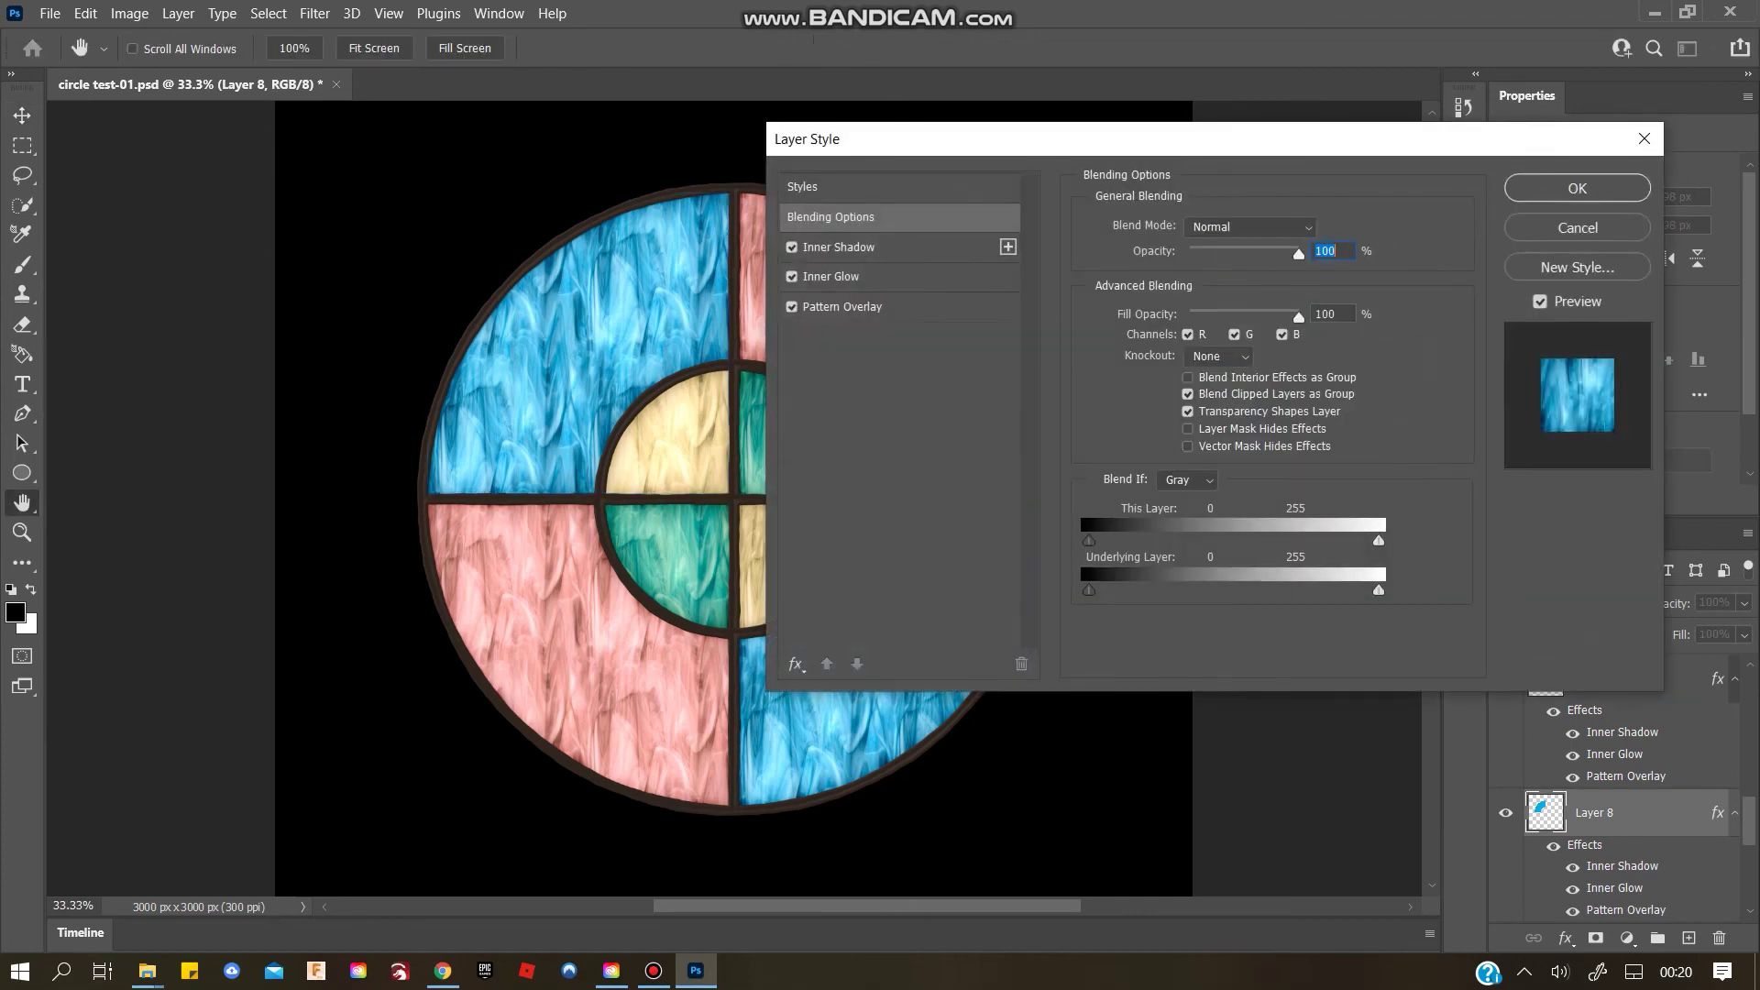
left_click(843, 307)
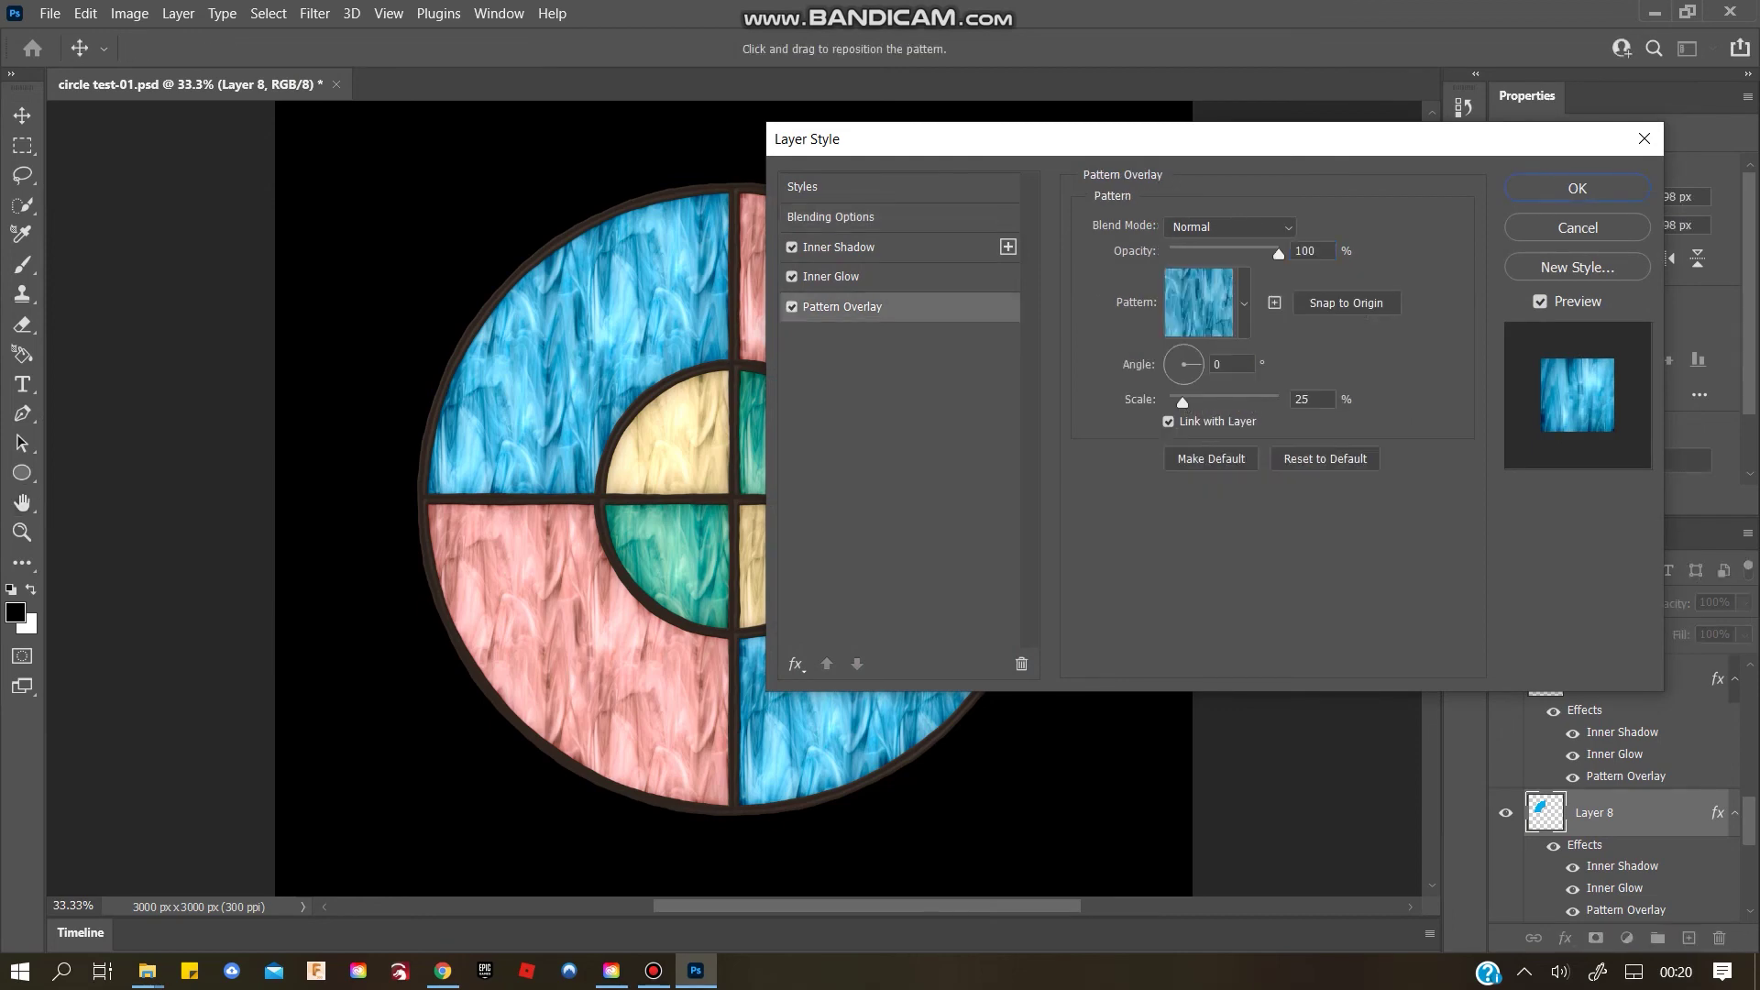
left_click_drag(1195, 364, 1197, 360)
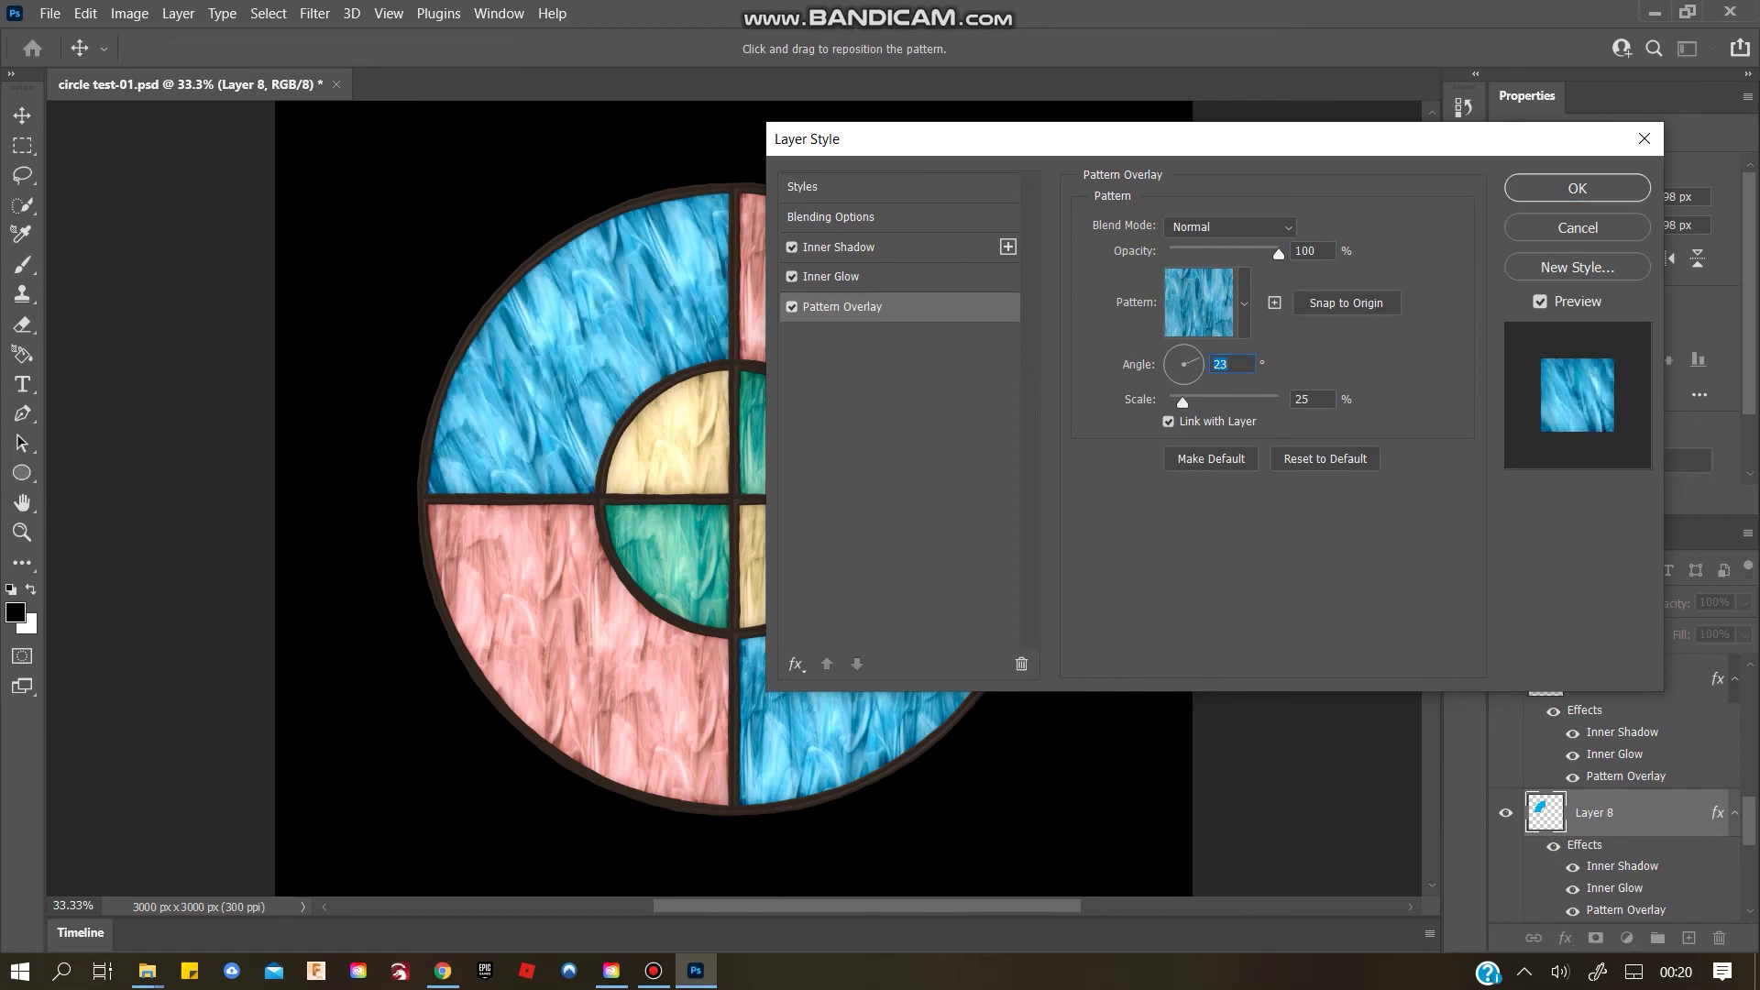
left_click(1577, 188)
Rotate the pattern overlay of the lower-right blue segment on Layer 7 to 12°
left_click(1632, 678)
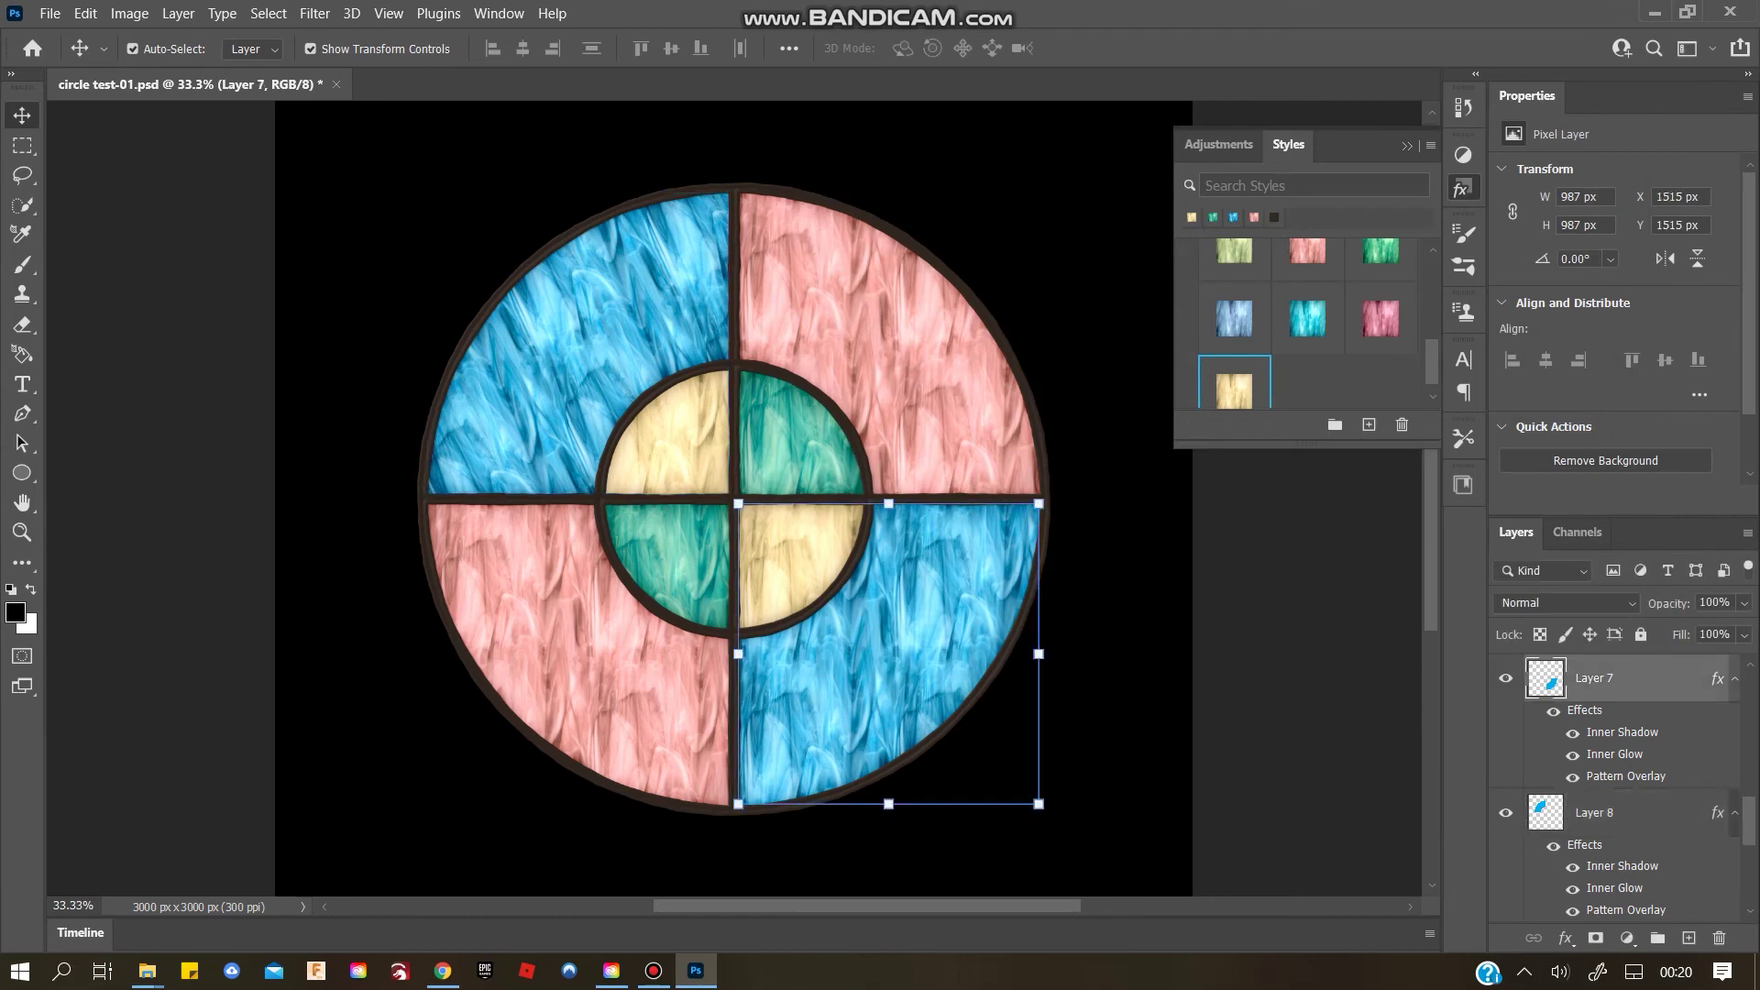
double_click(1626, 776)
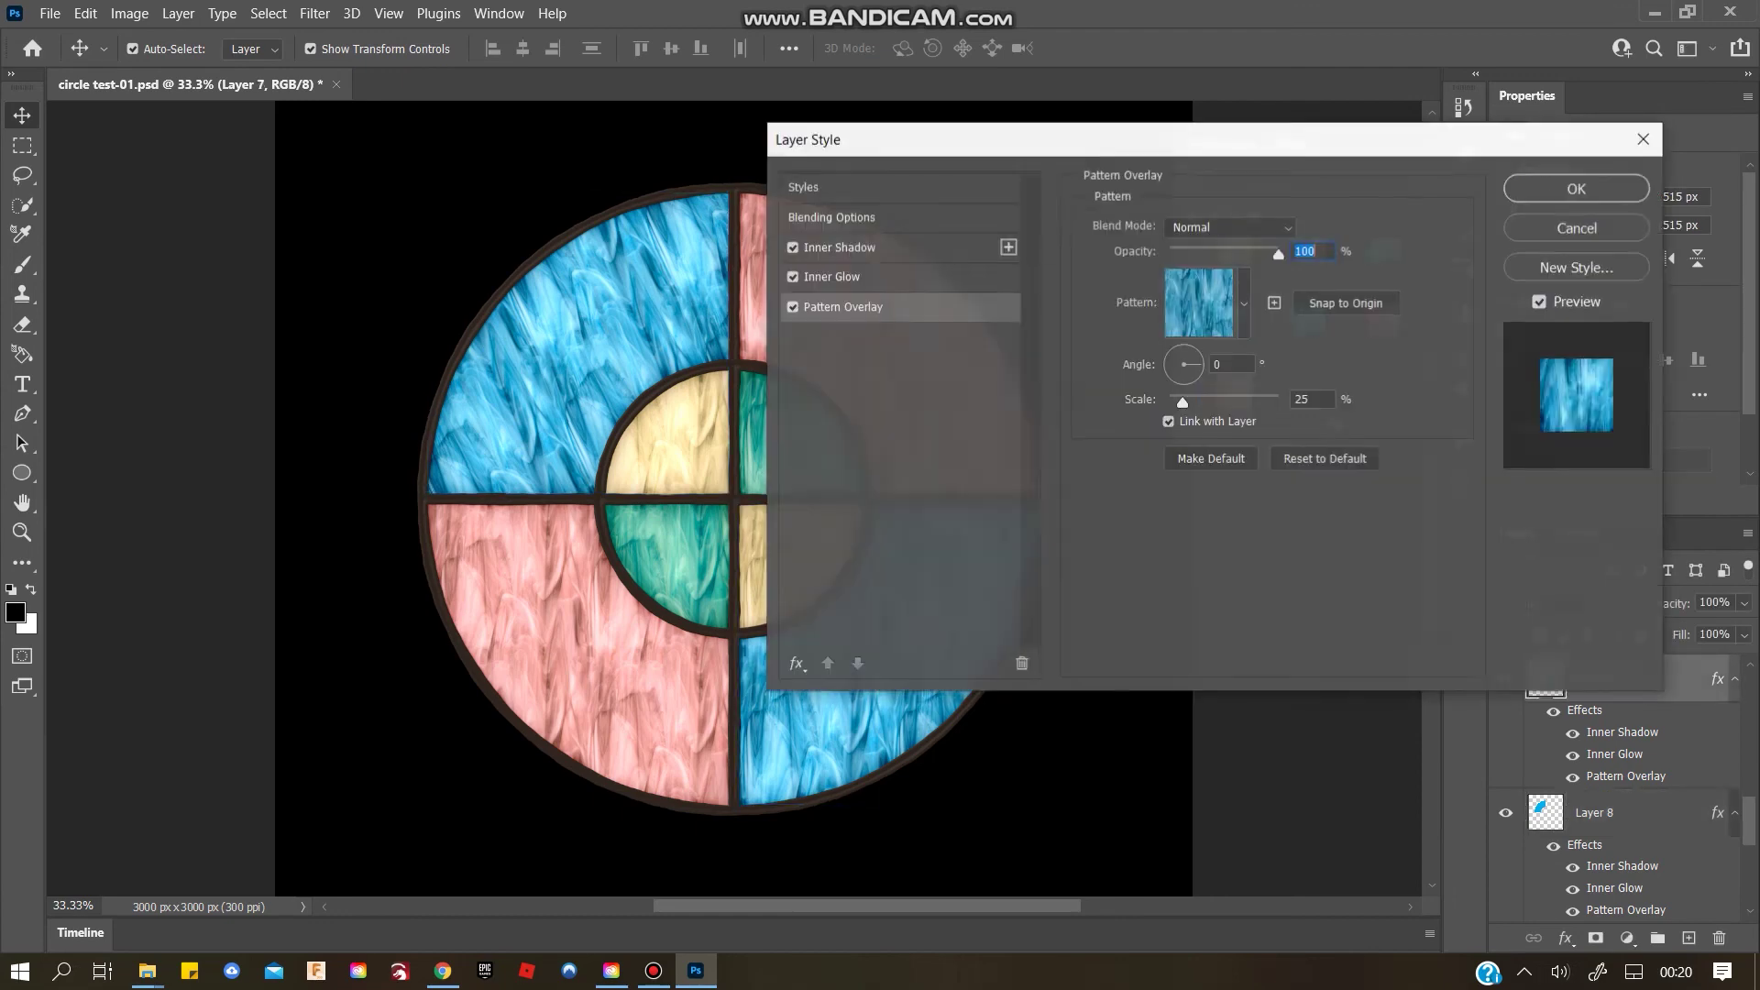
left_click_drag(1198, 365, 1197, 362)
left_click(1577, 188)
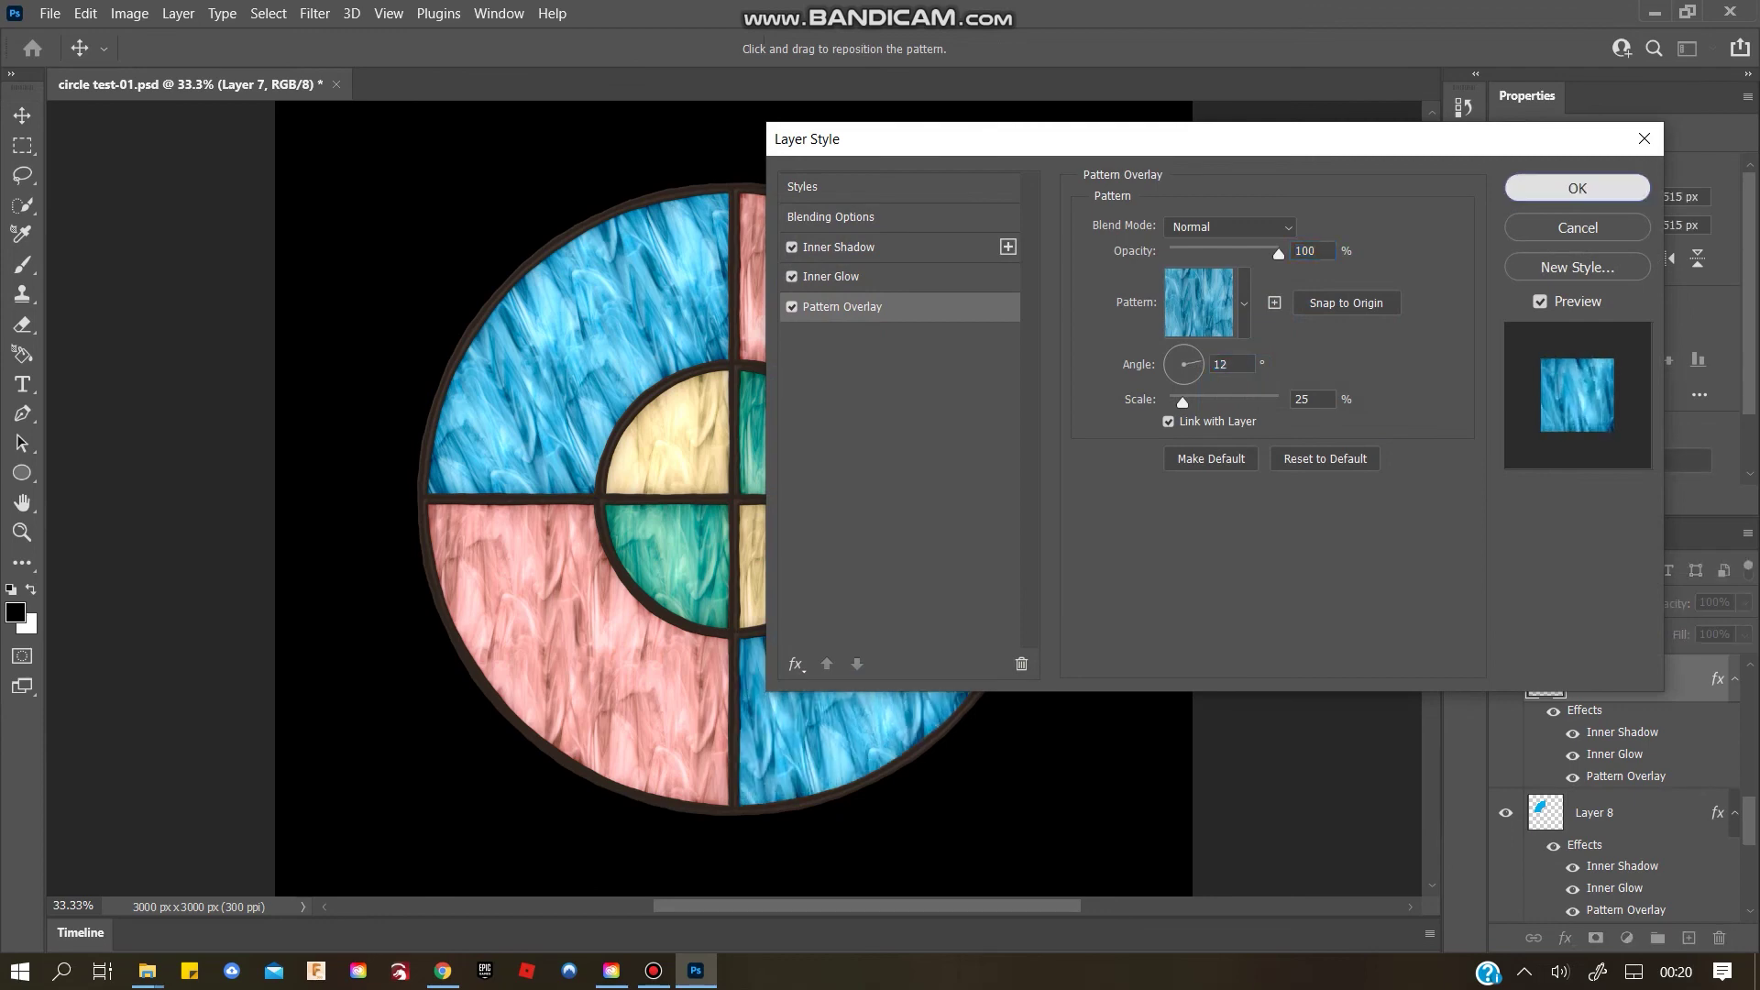
Rotate the pattern overlay of the upper-right pink segment on Layer 9 to 139°
left_click(917, 358)
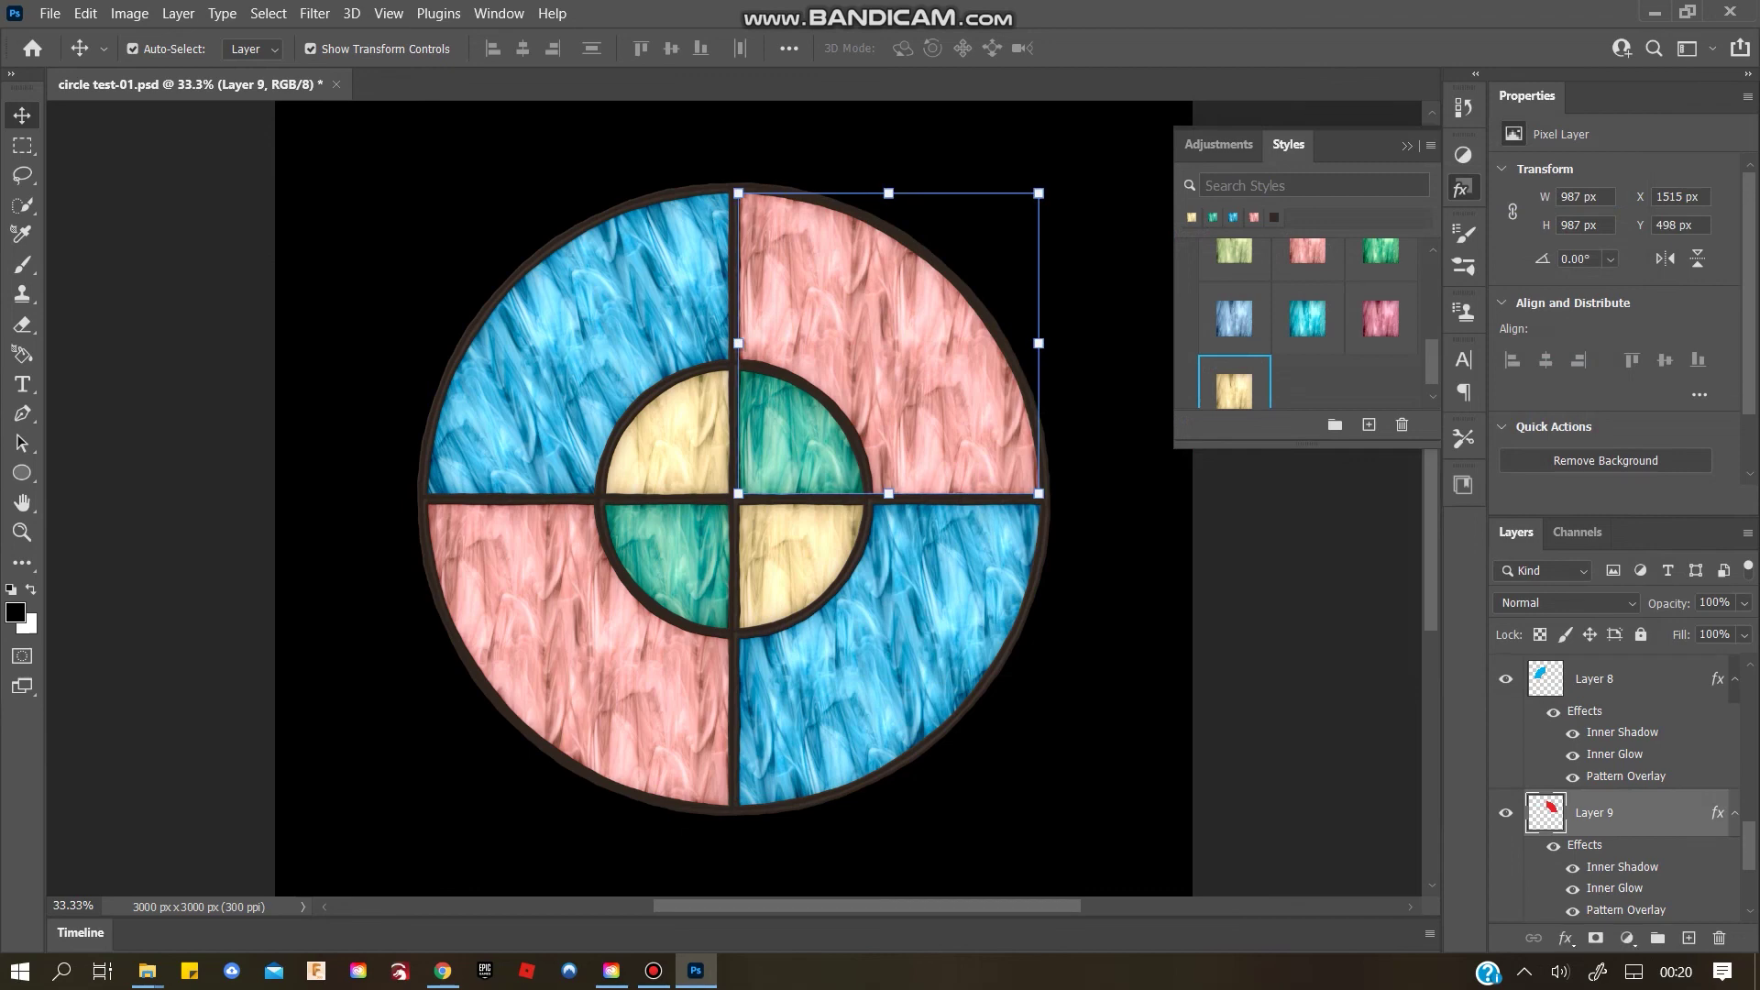
double_click(1661, 813)
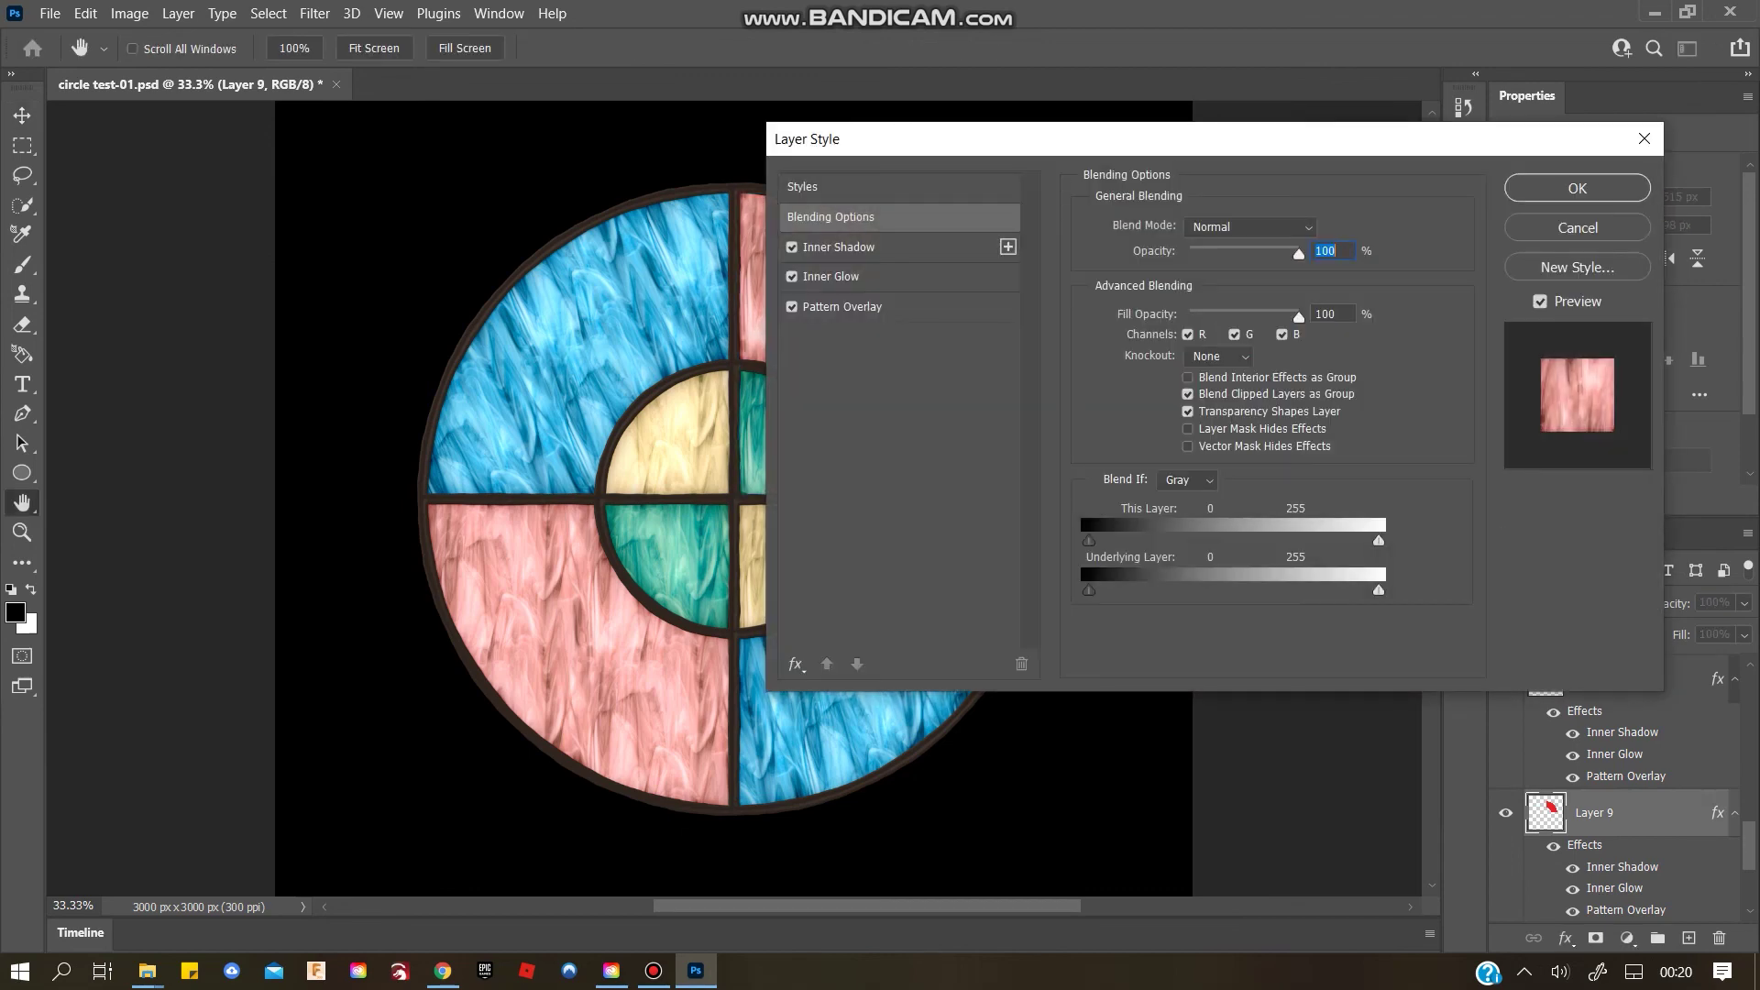
left_click(843, 307)
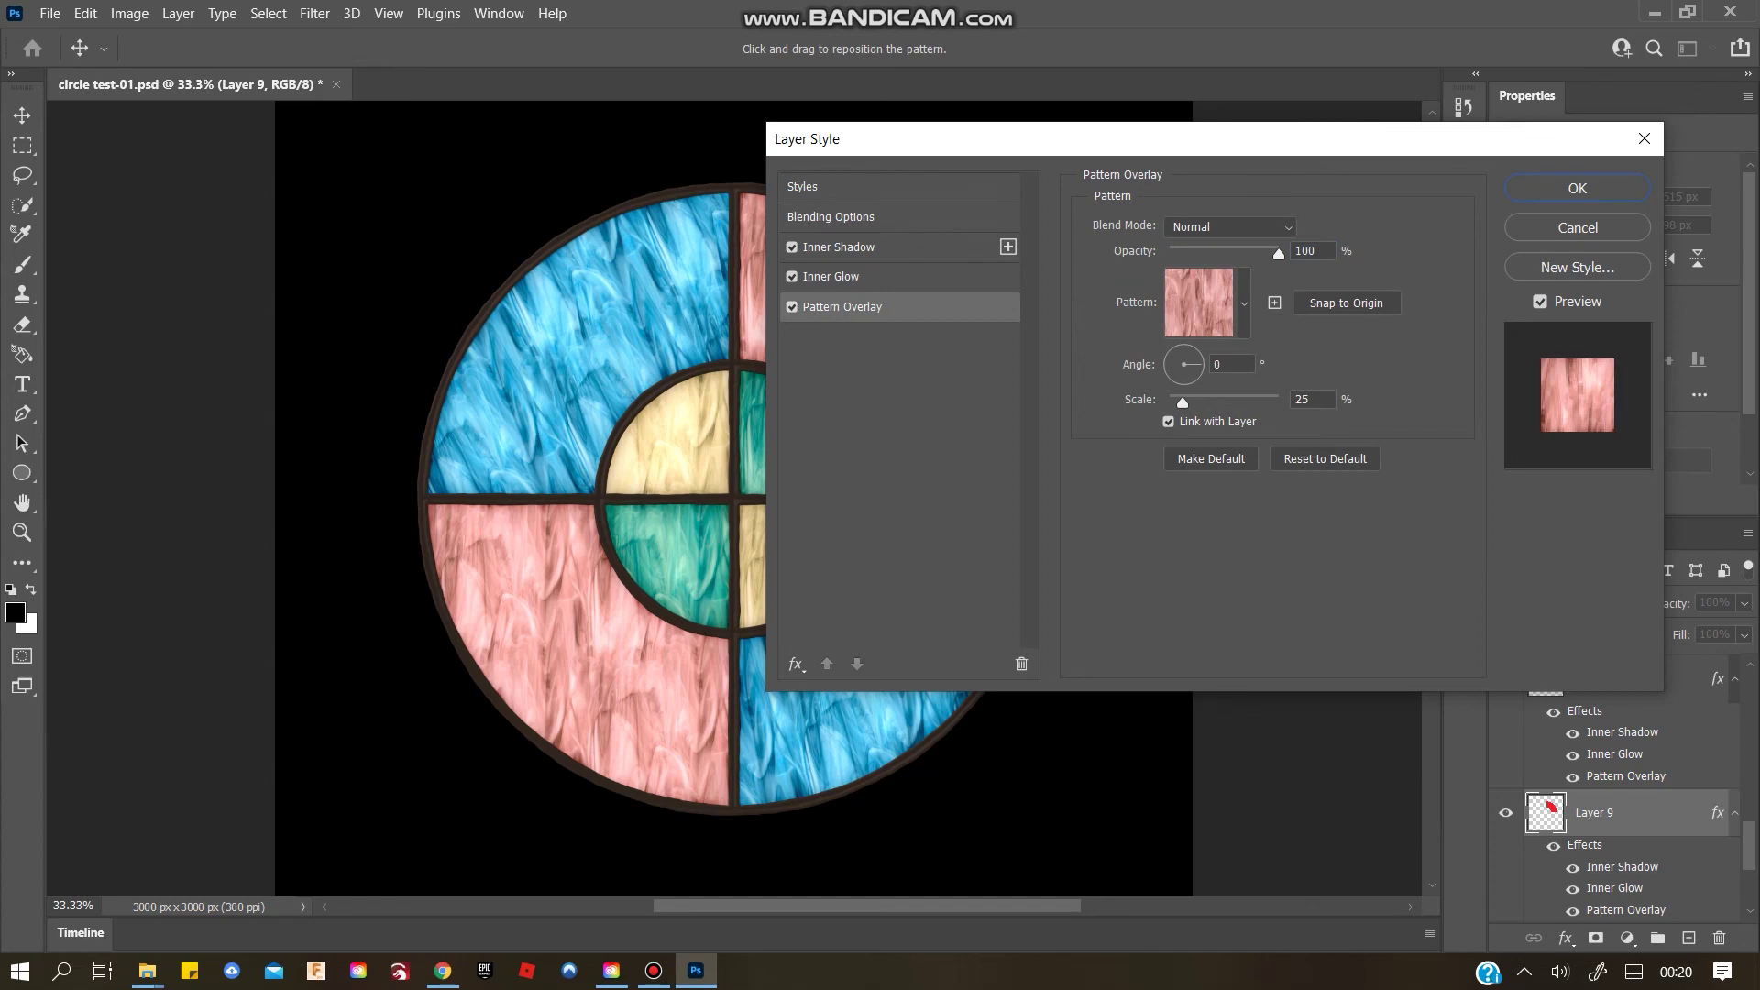
left_click_drag(1199, 364, 1196, 351)
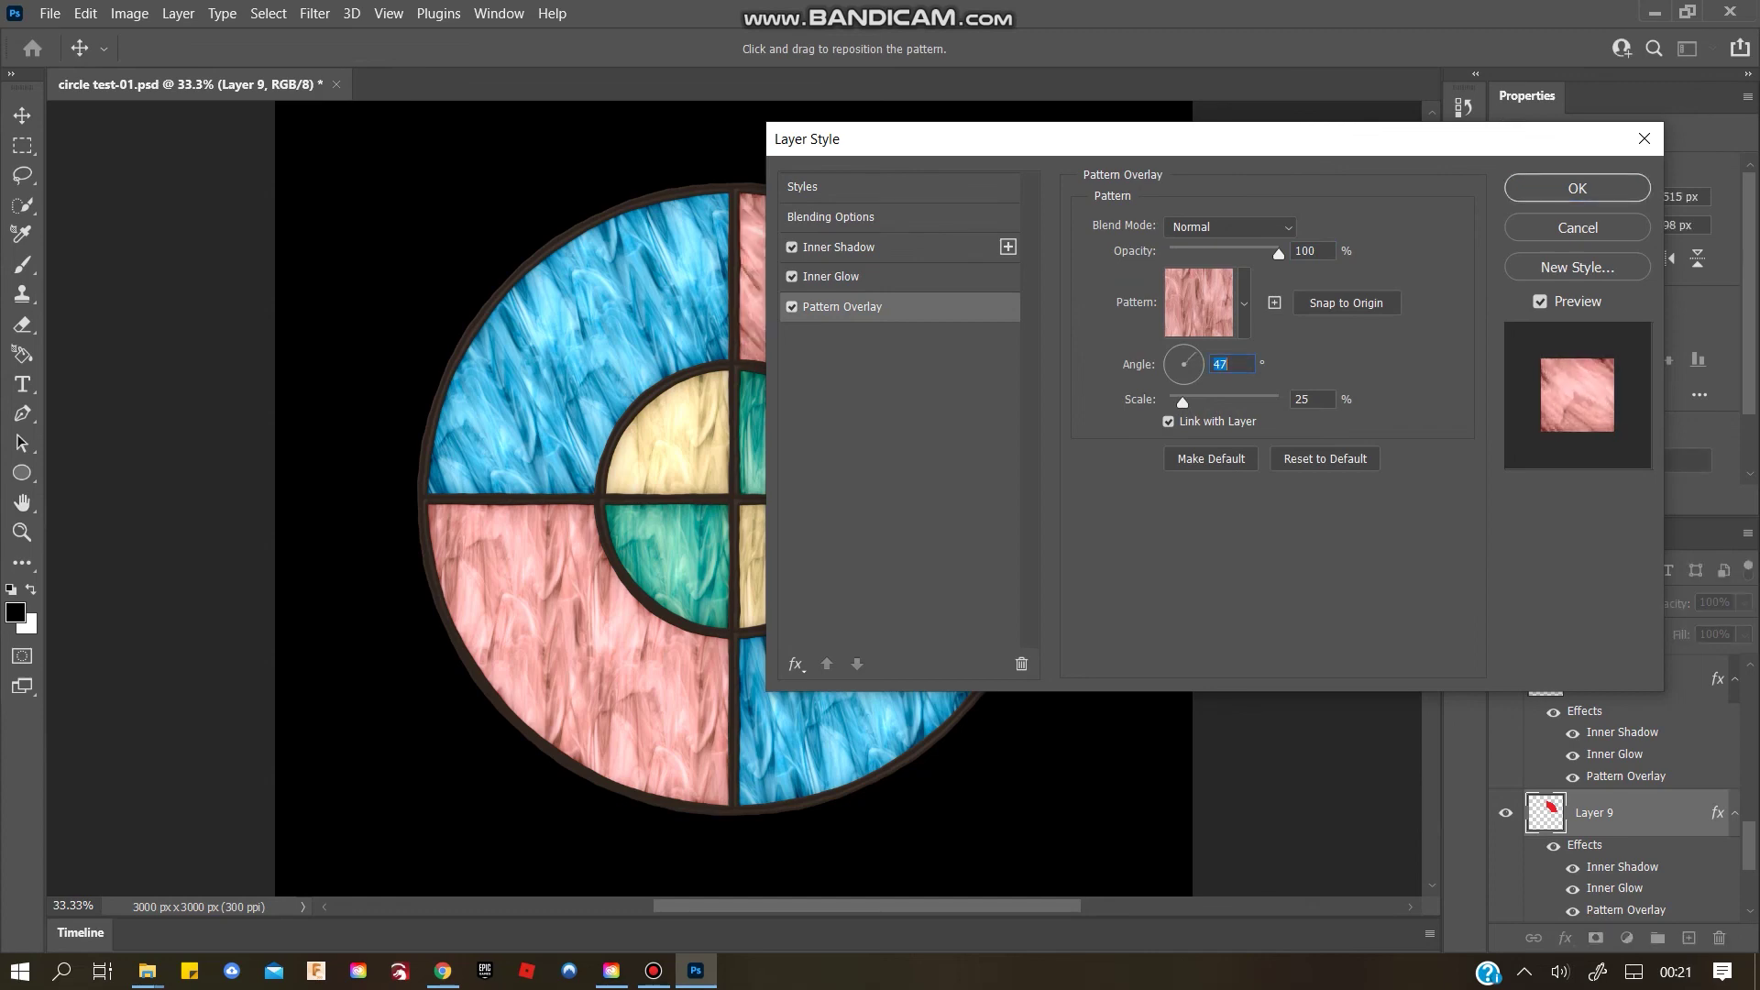
type("125")
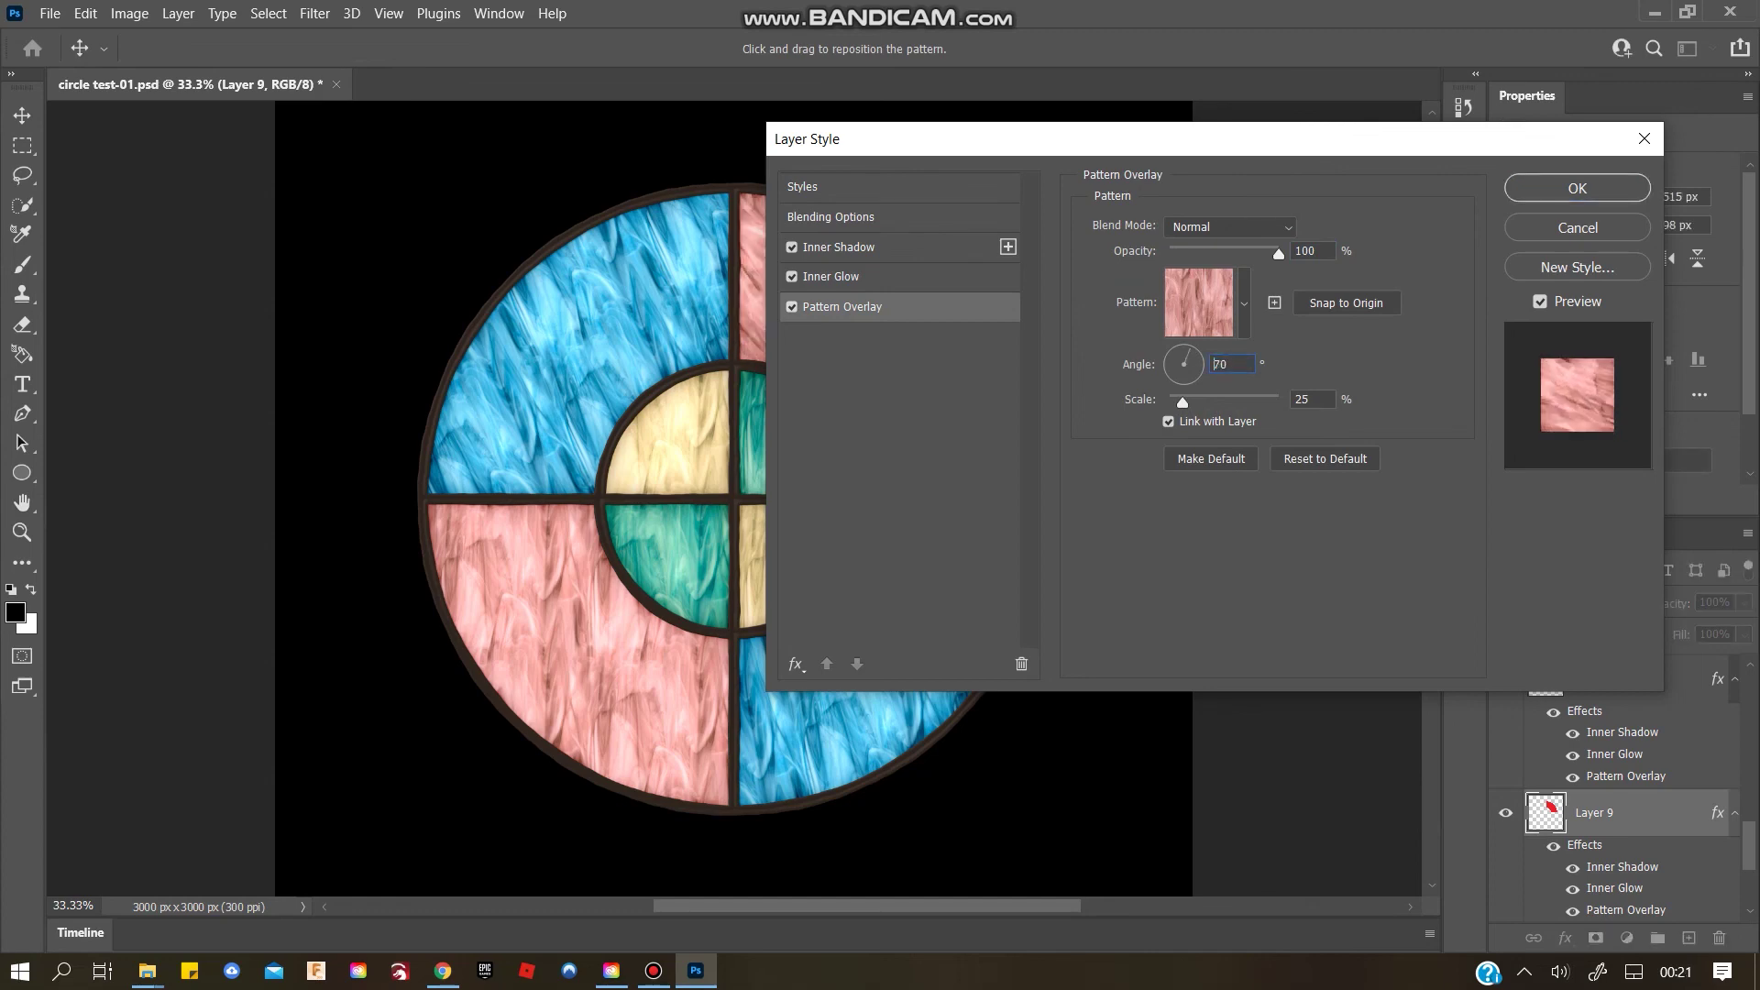
key("Up")
key("Up")
key("Up")
key("Up")
key("Up")
key("Up")
key("Up")
key("Up")
key("Up")
key("Up")
key("Up")
key("Up")
key("Up")
key("Up")
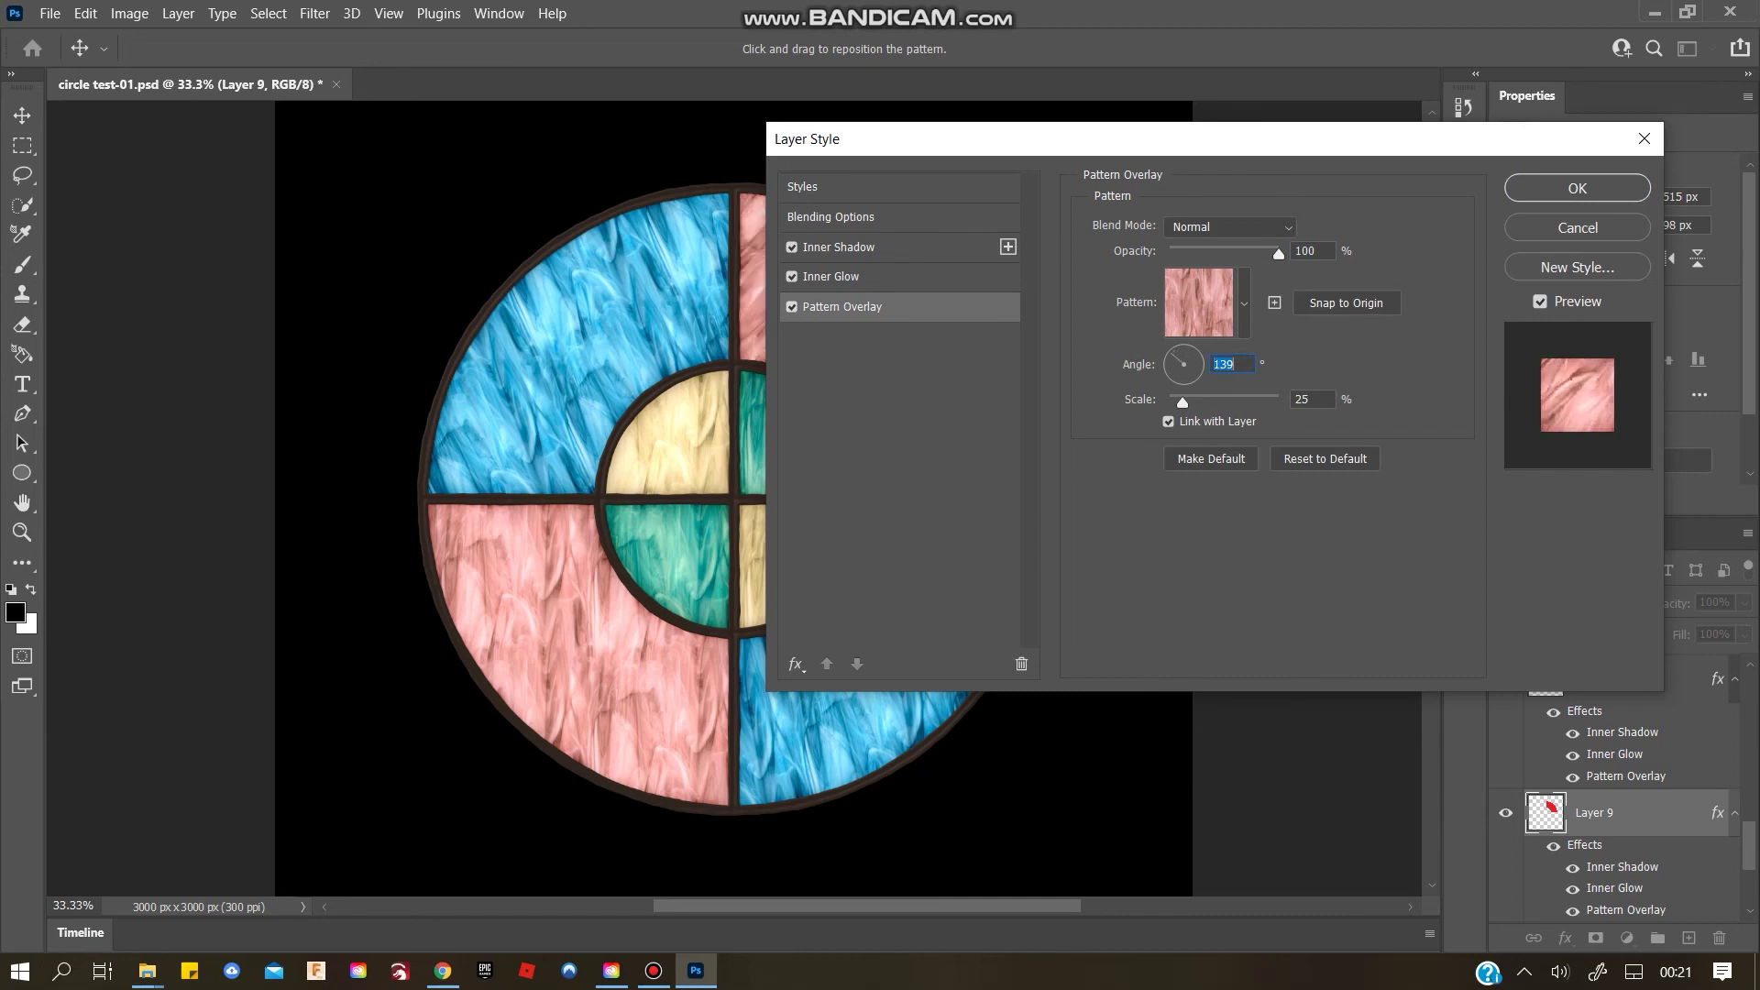
left_click(1577, 188)
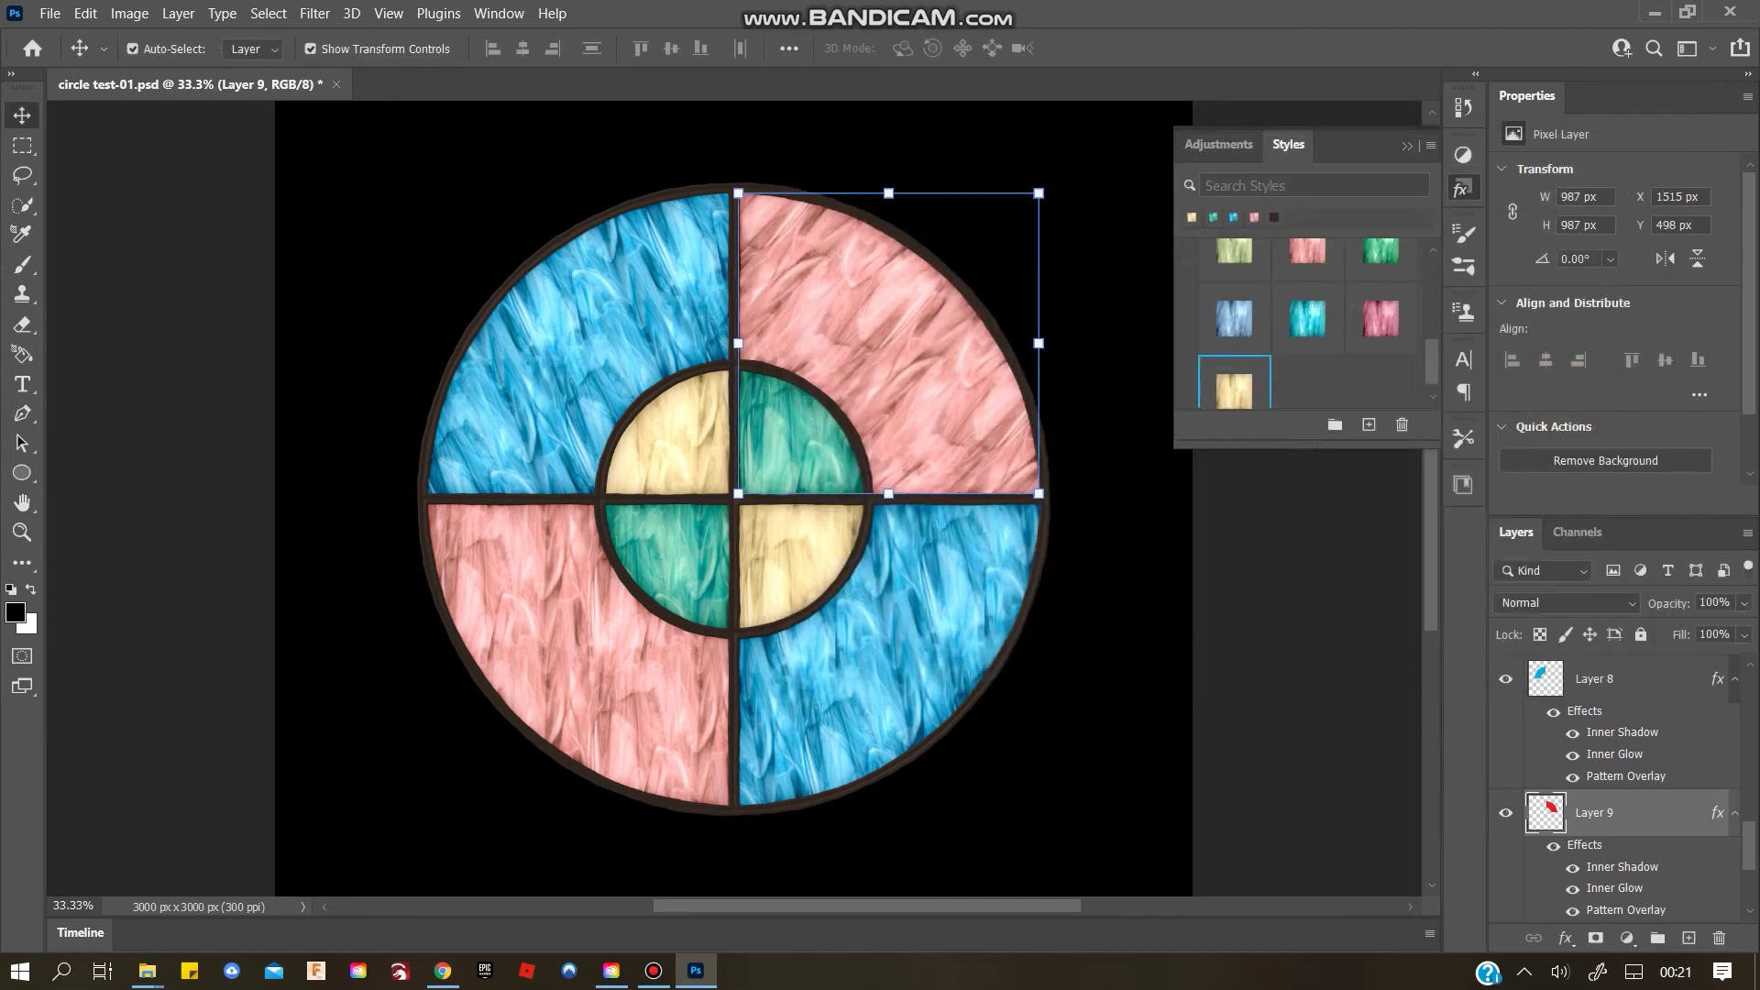
Rotate the pattern overlay of the lower-left pink segment on Layer 10 to -32°
left_click(578, 633)
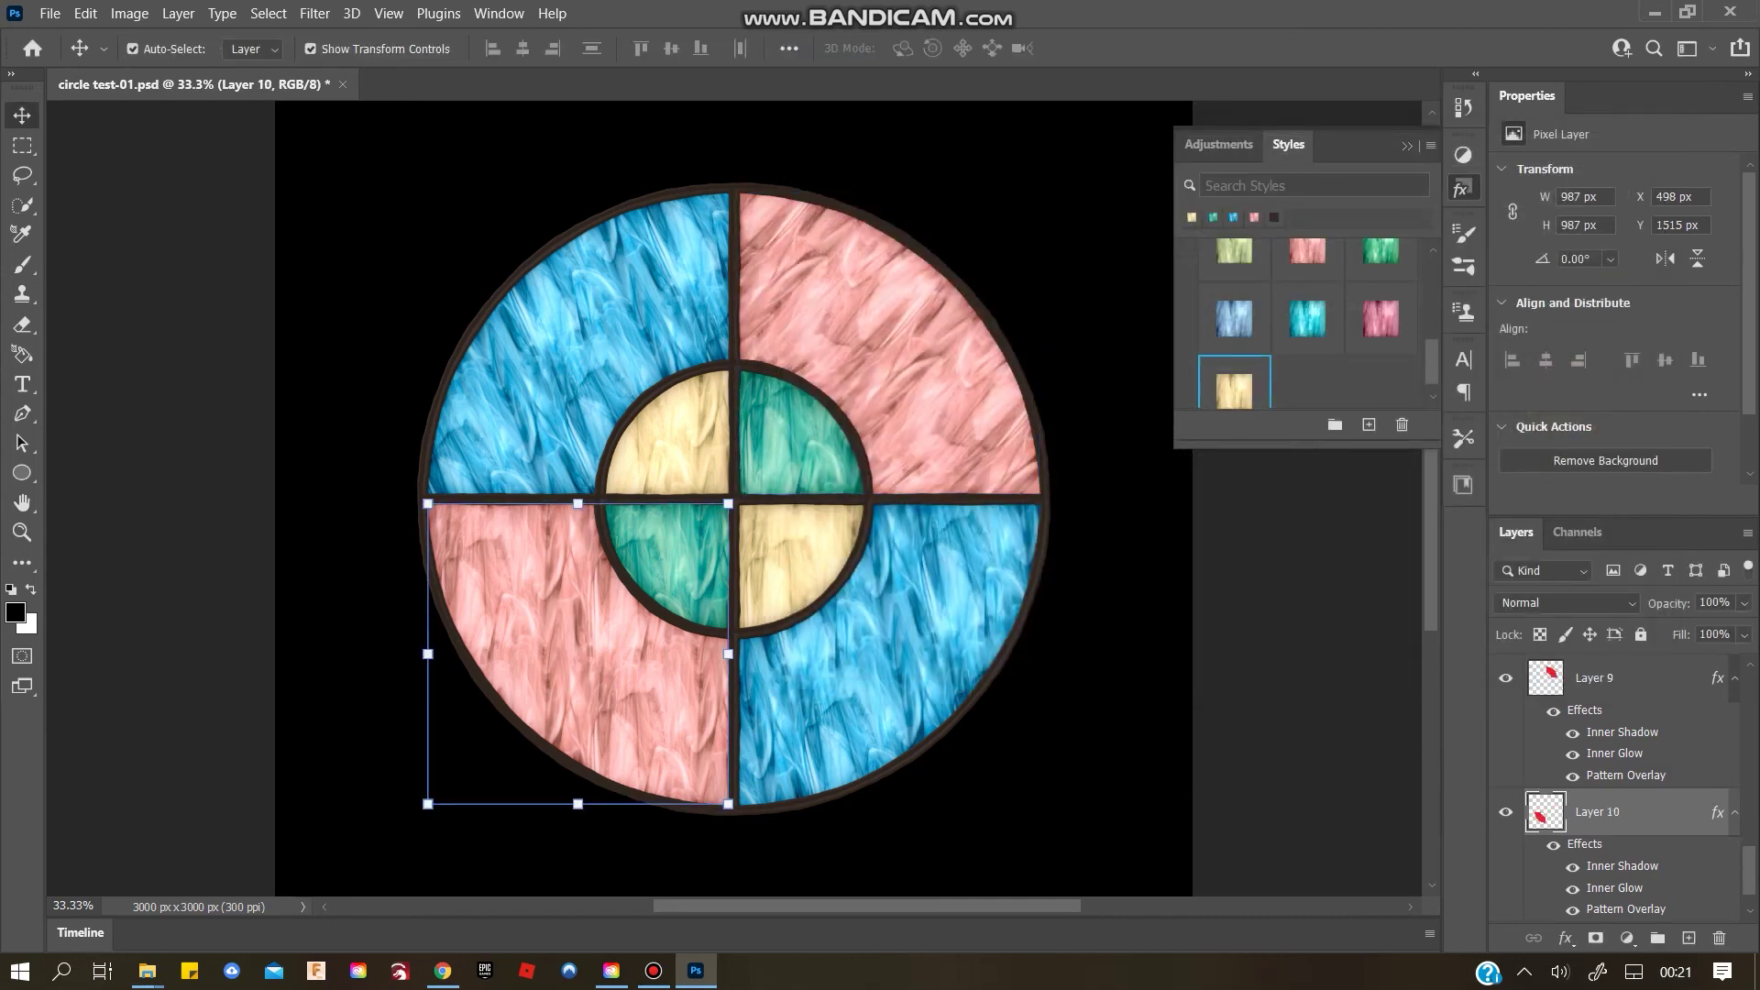
double_click(1664, 813)
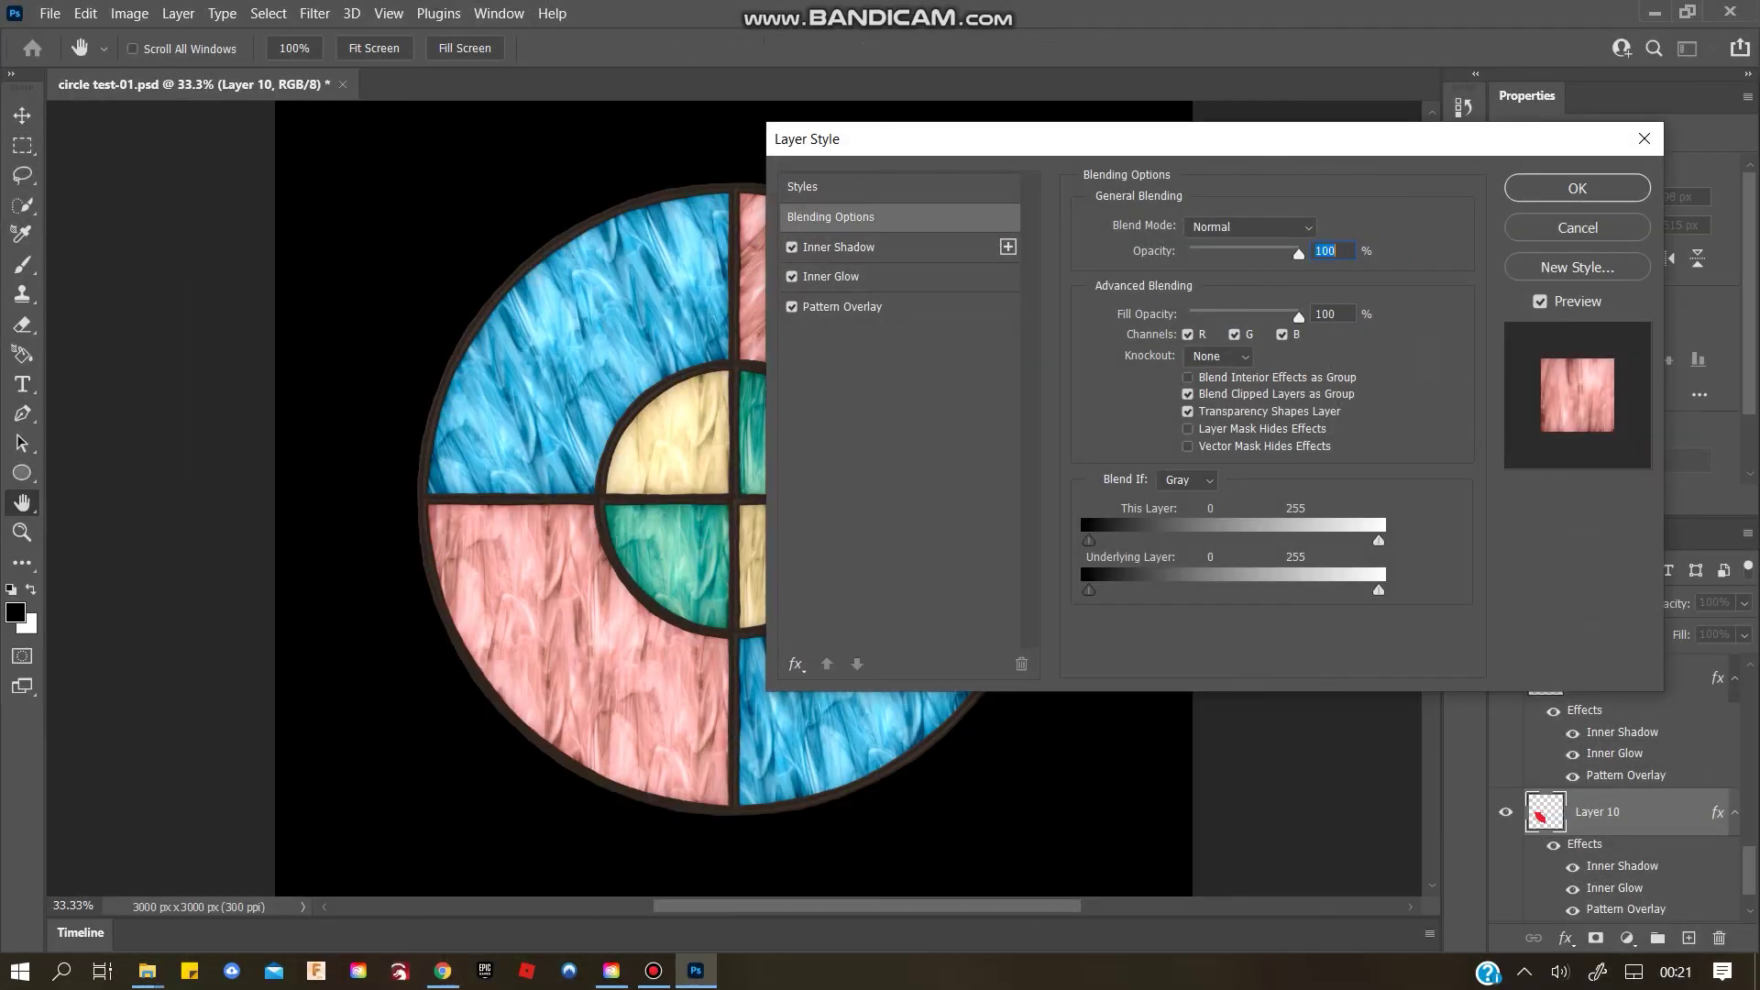
left_click(843, 307)
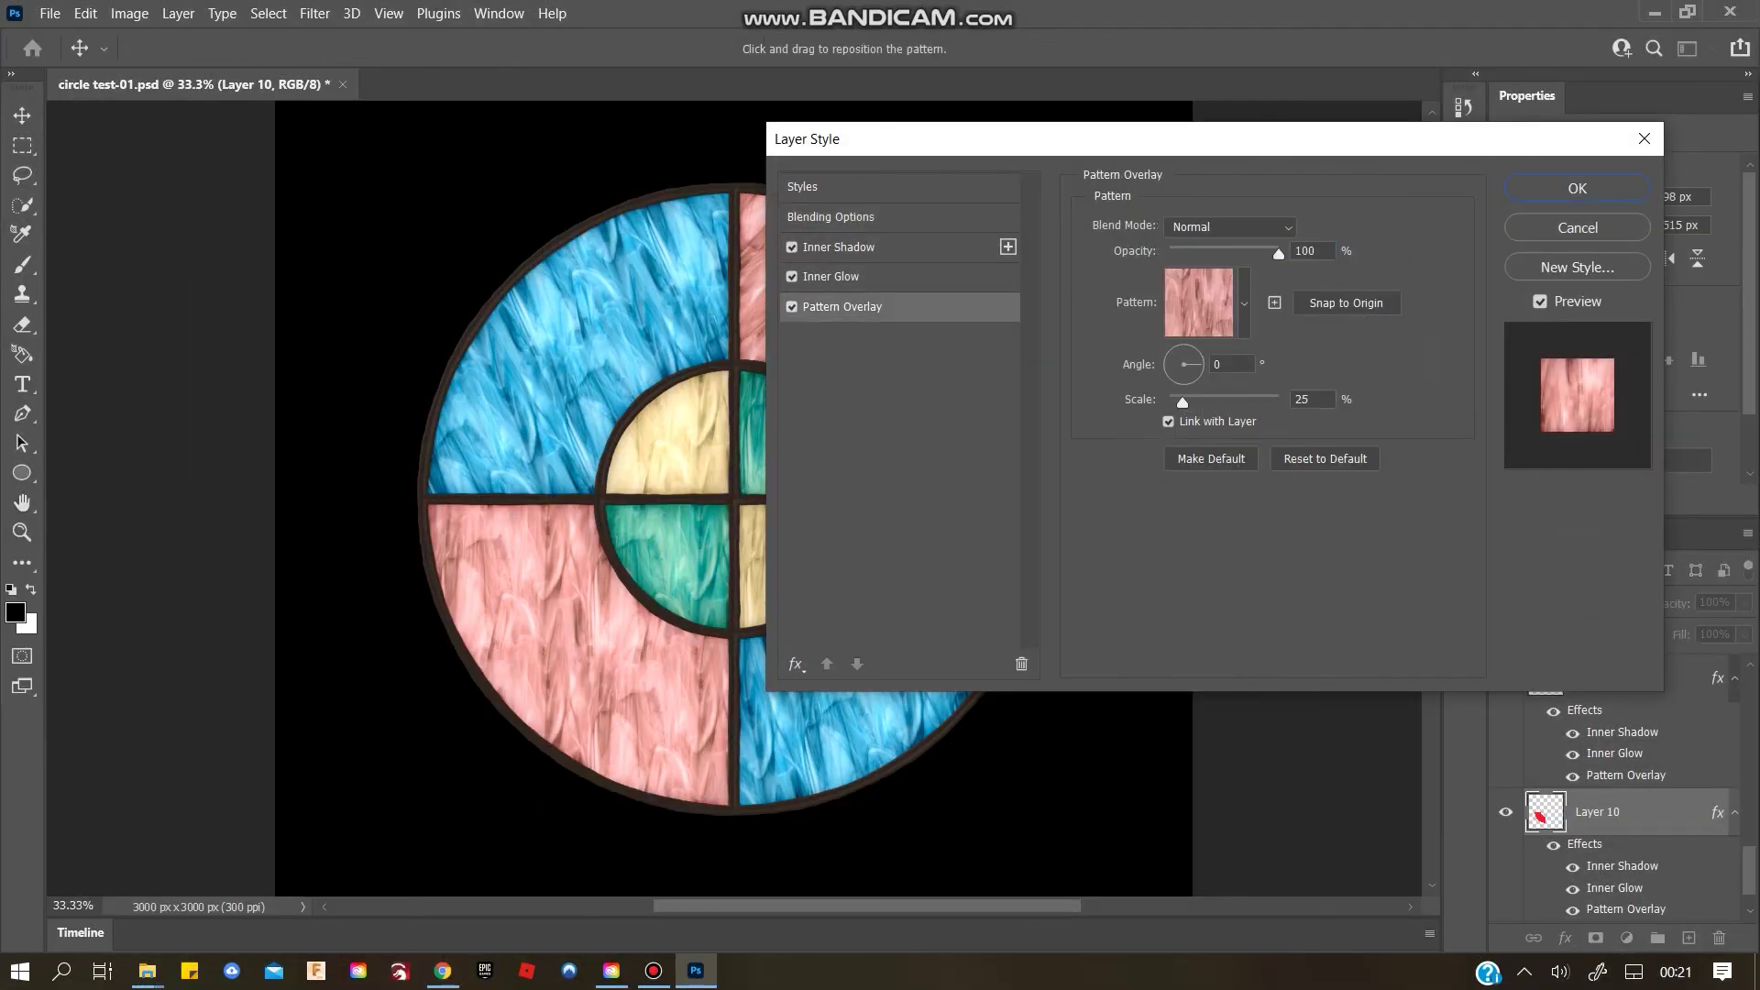
left_click_drag(1200, 364, 1197, 374)
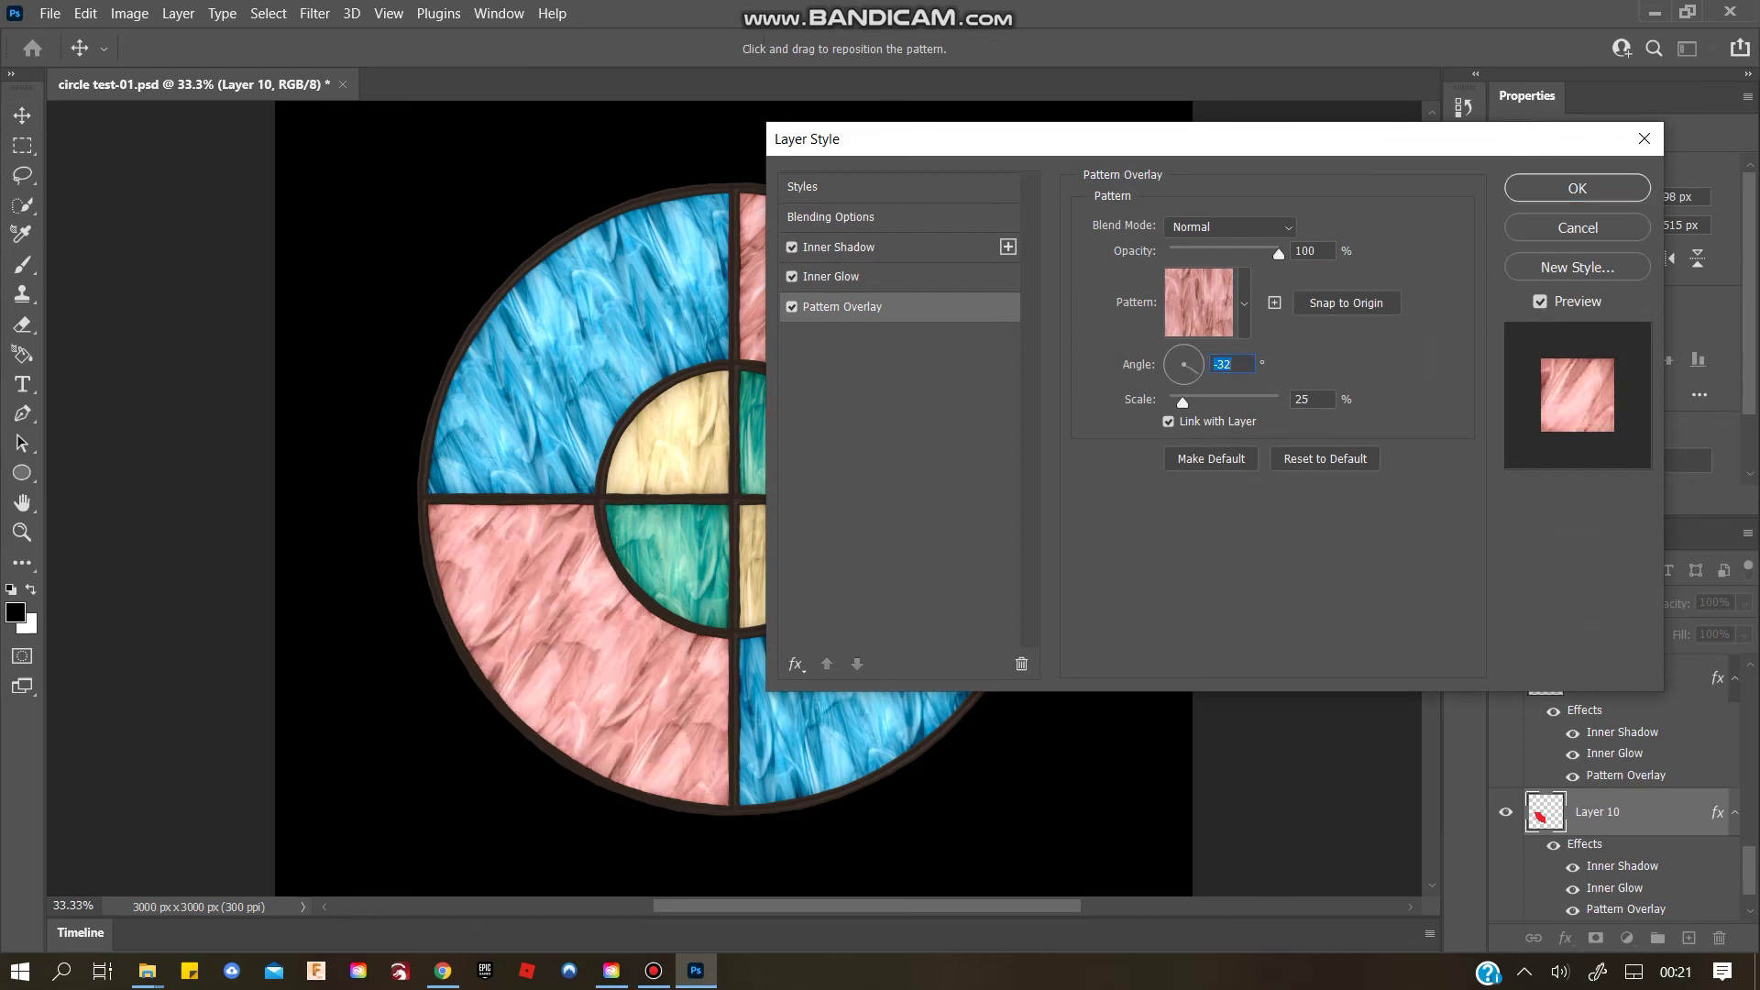
key("Return")
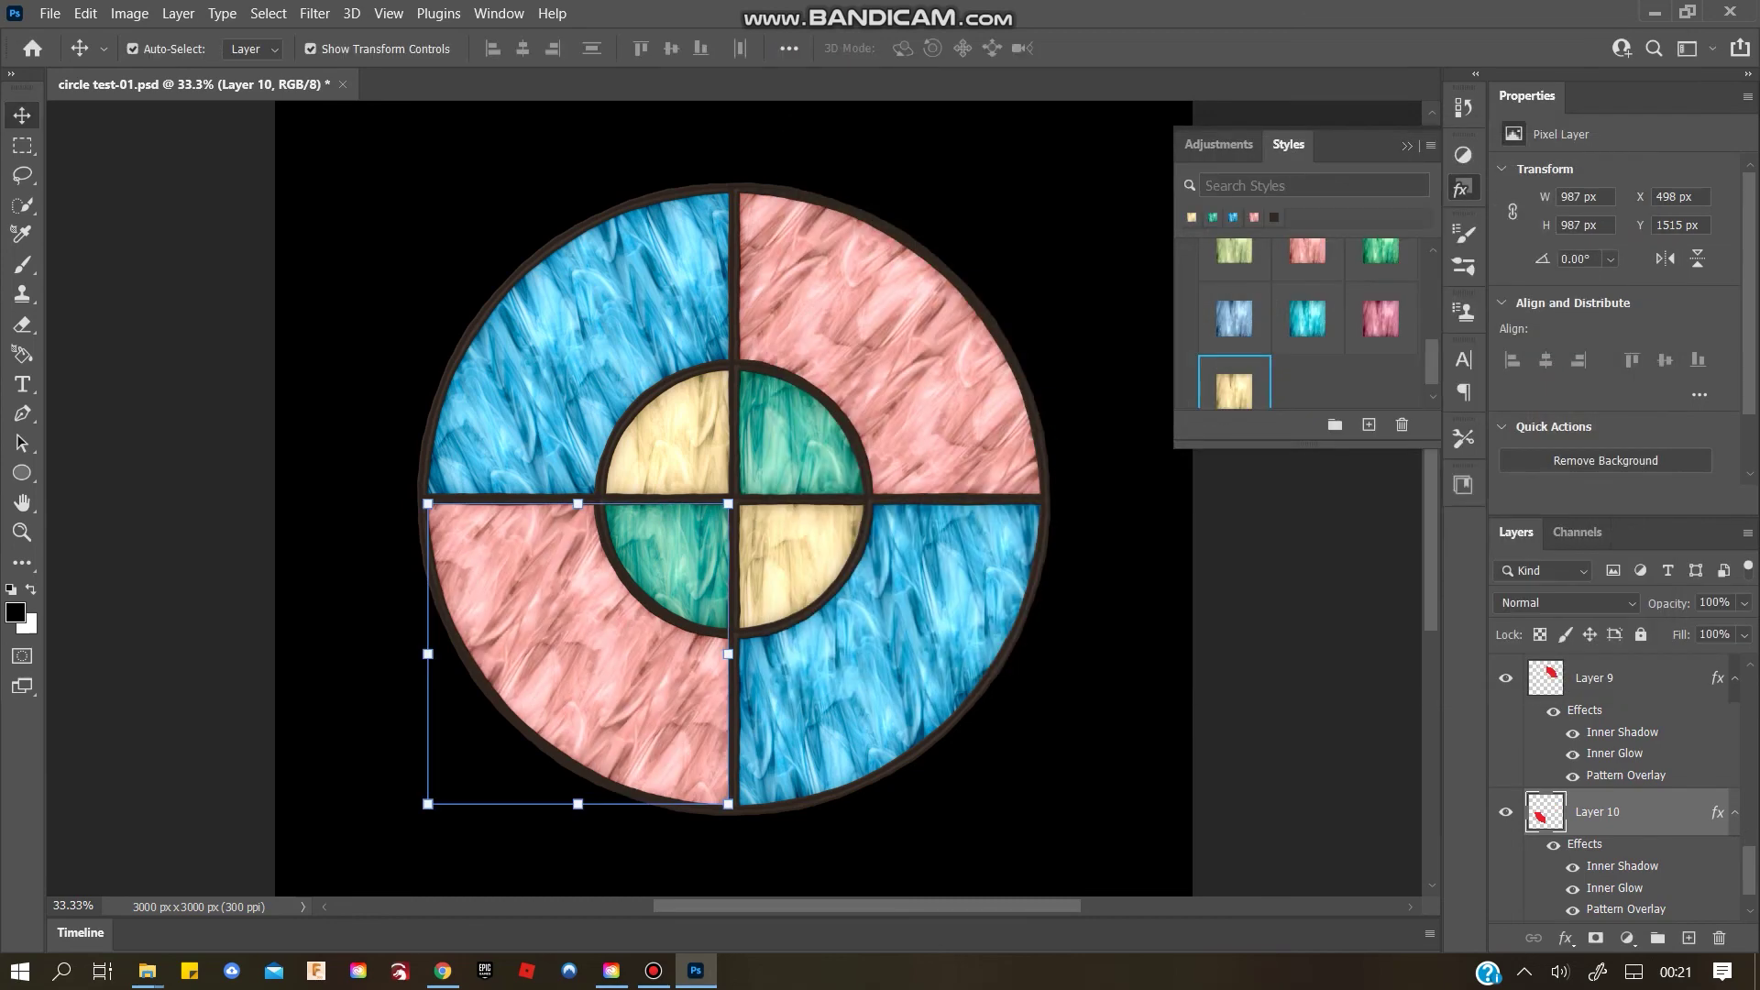
Deselect all layers and collapse the Clouded Marble Glass Styles group
left_click(906, 655)
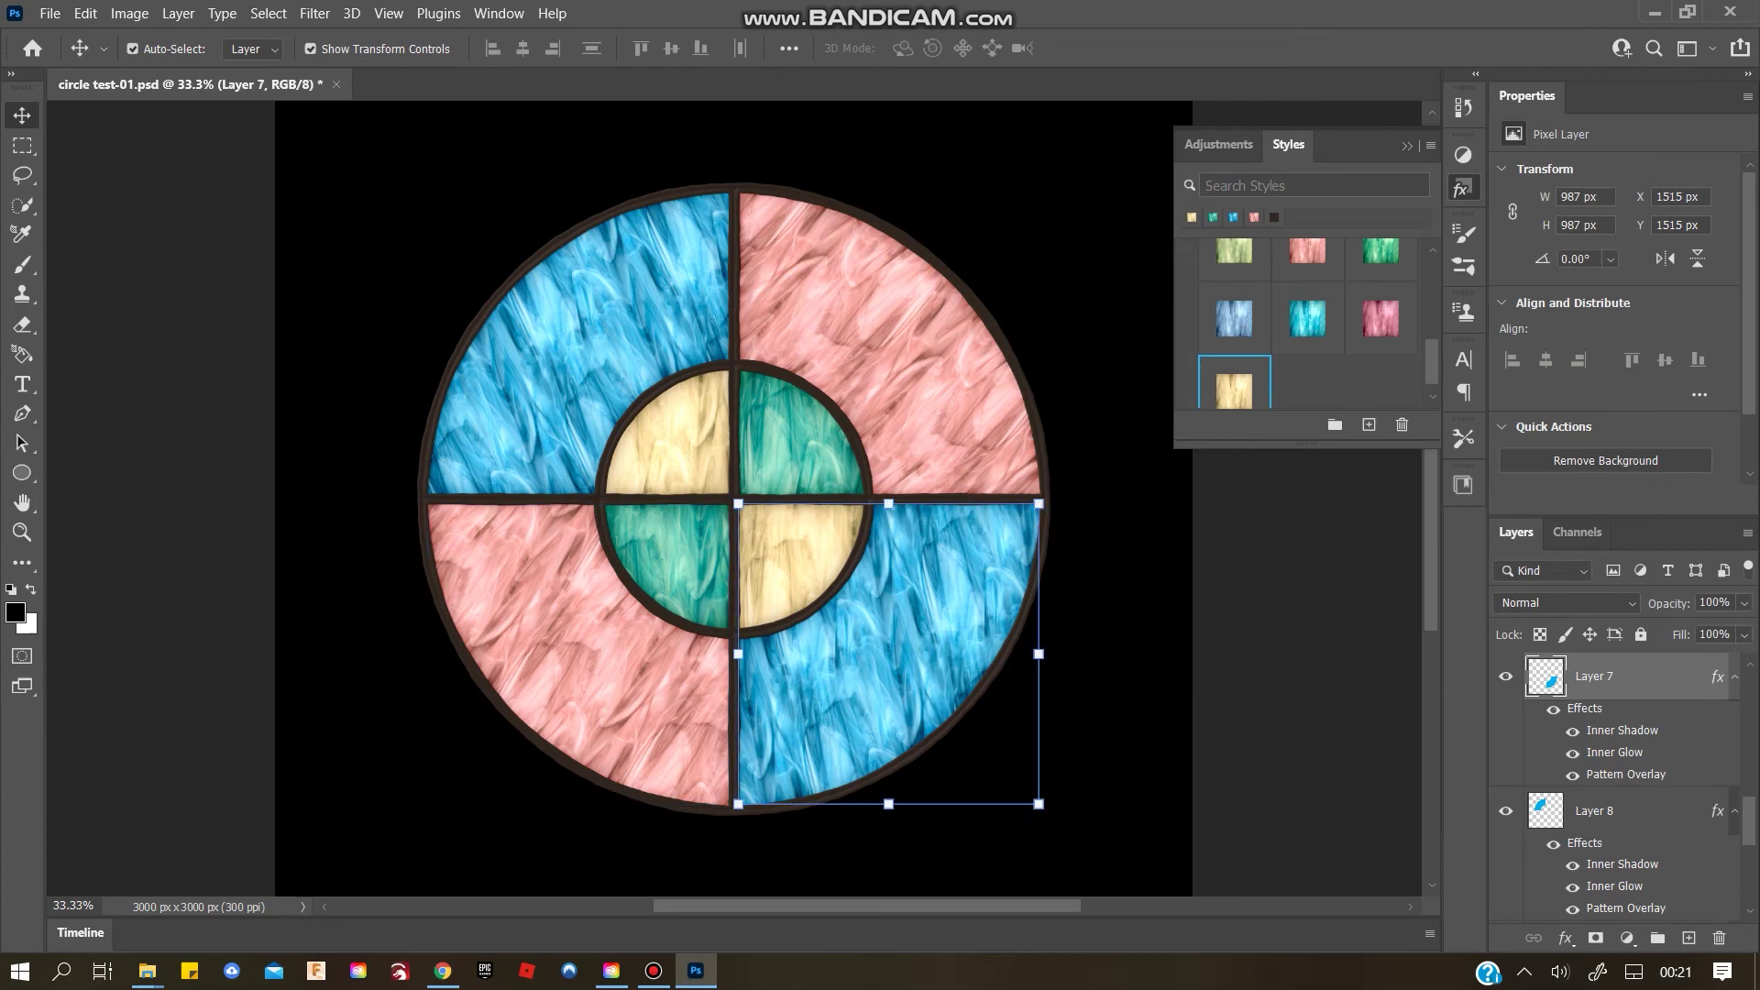
left_click(1121, 697)
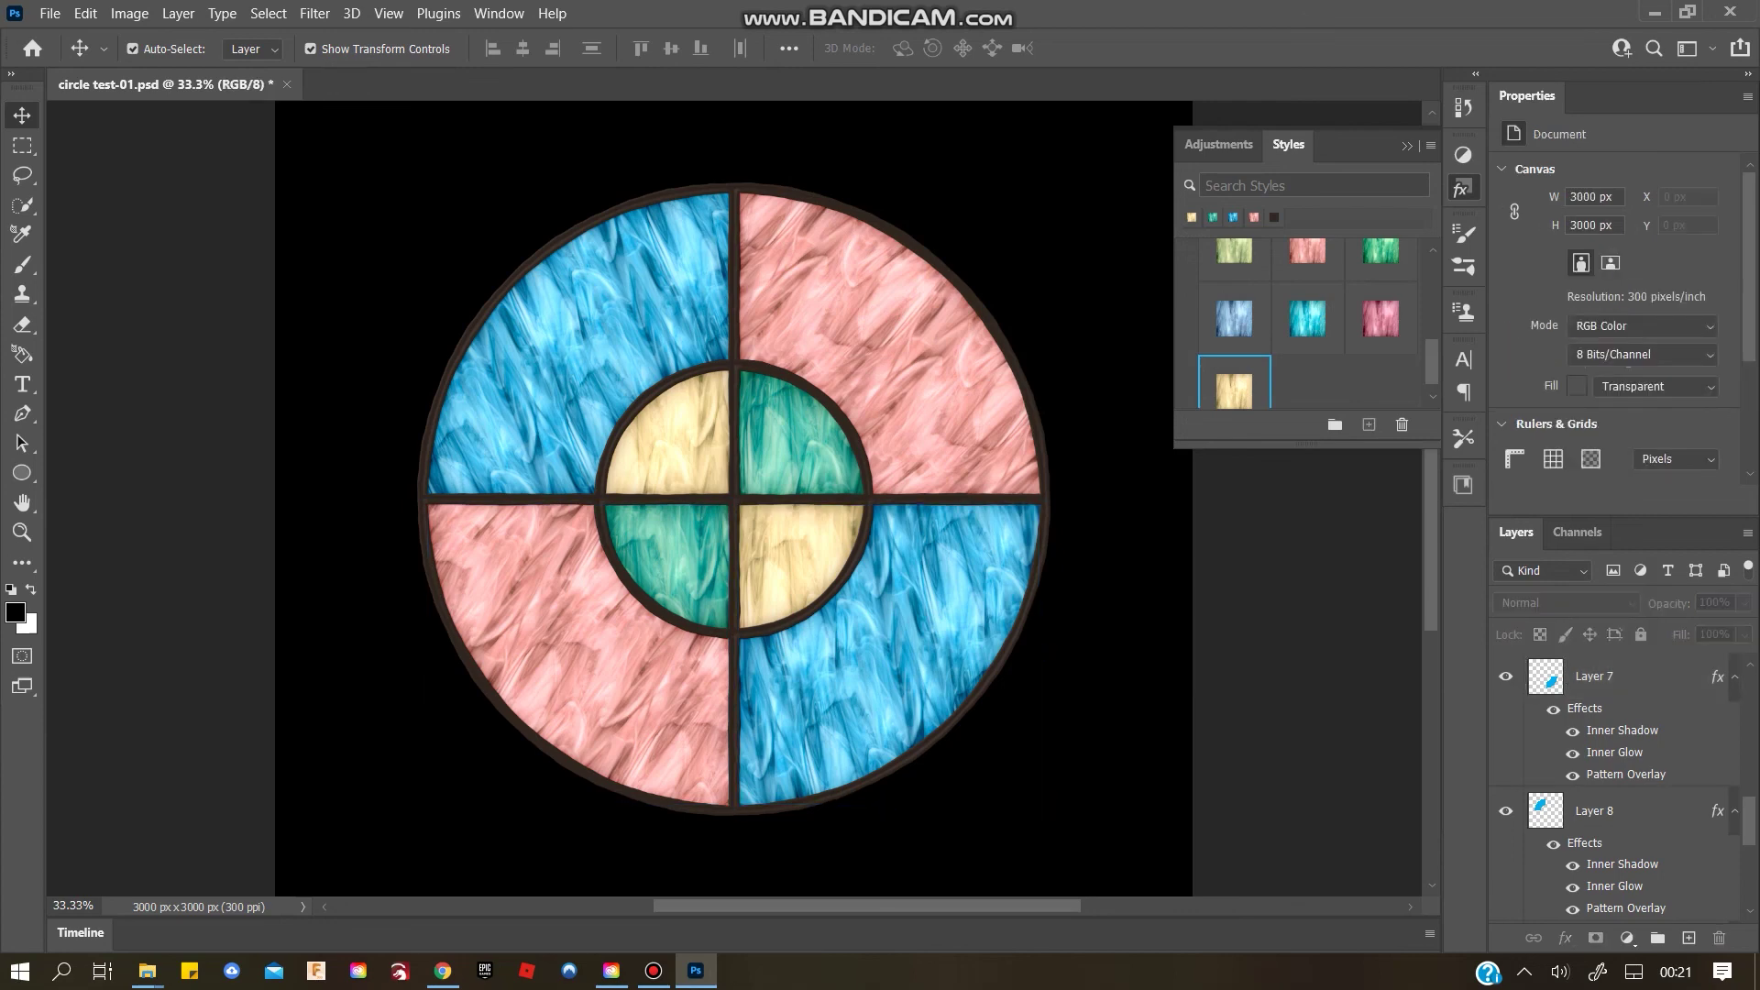
key("ctrl+minus")
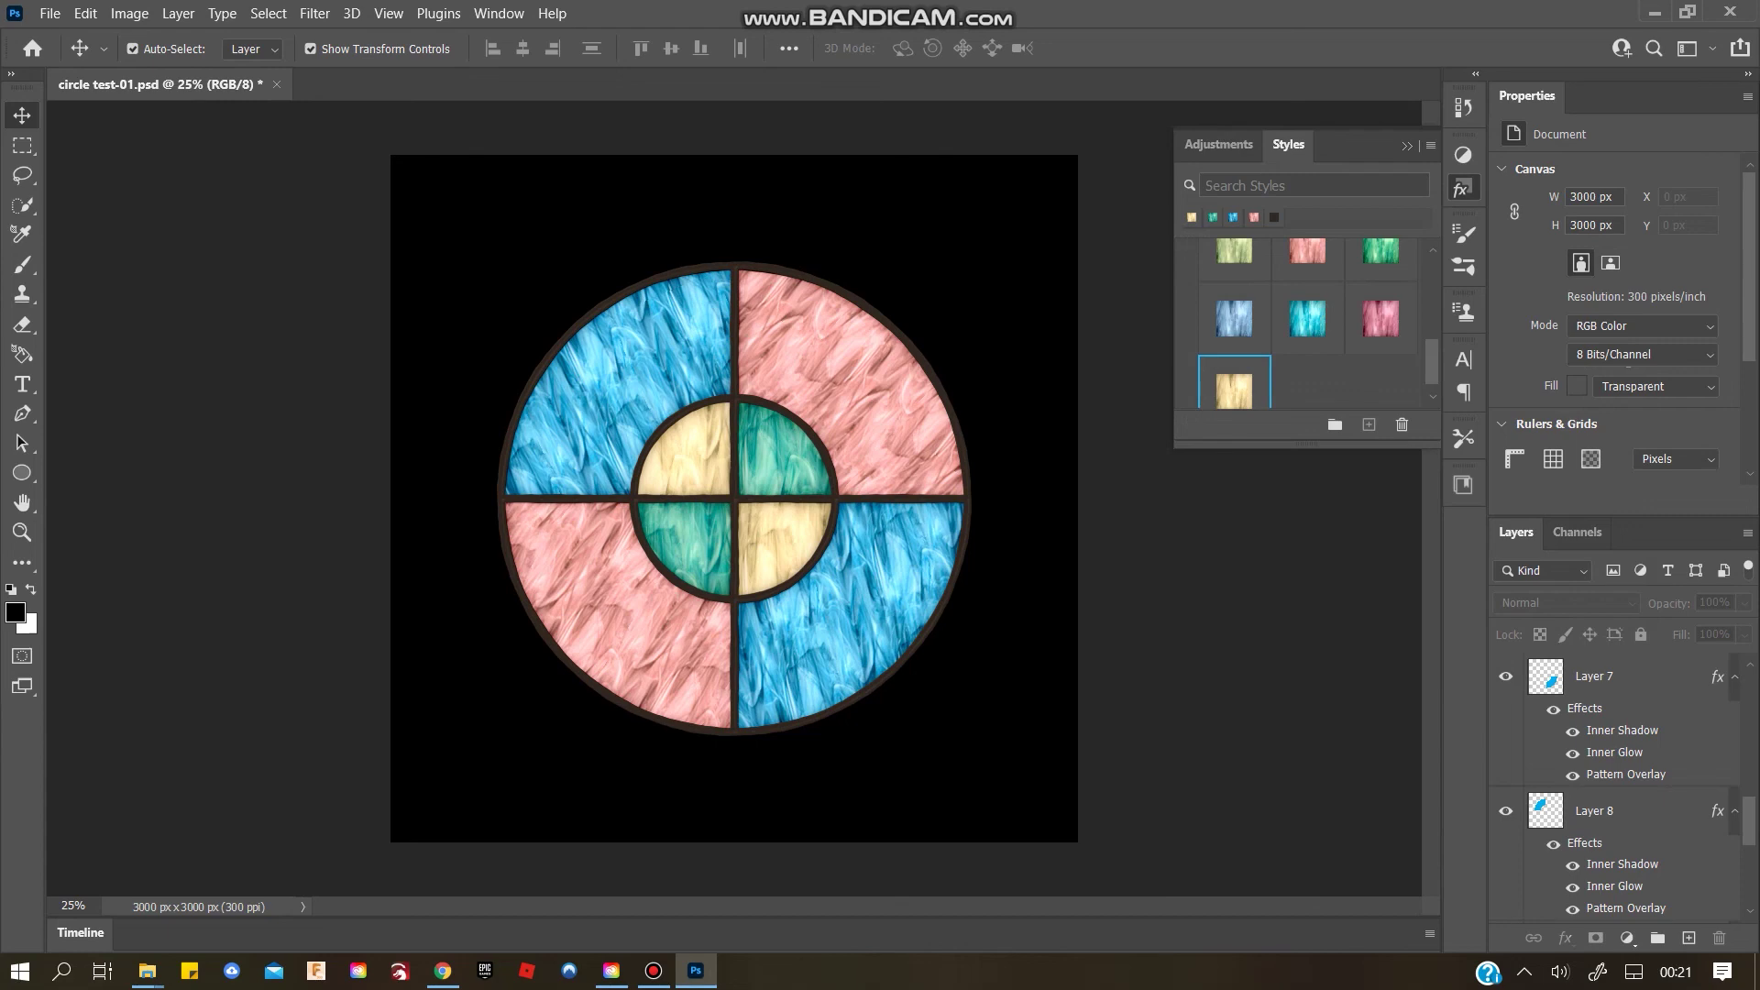
scroll(1306, 347, "up", 3)
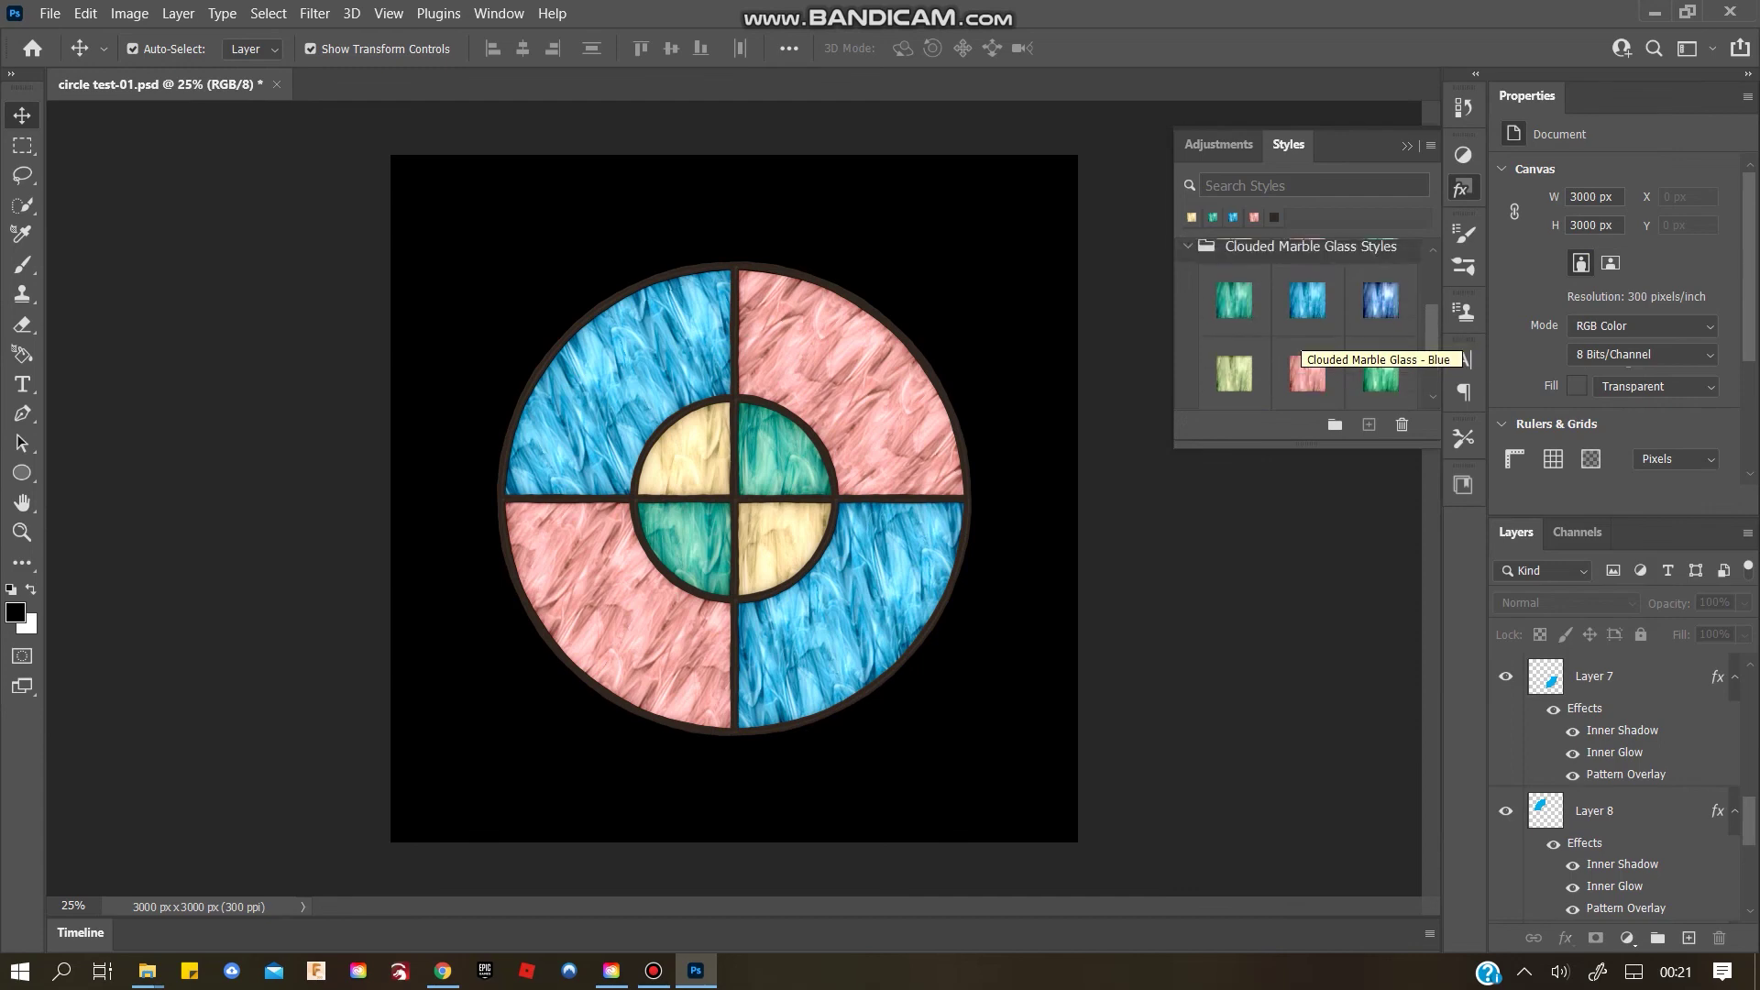
left_click(1188, 247)
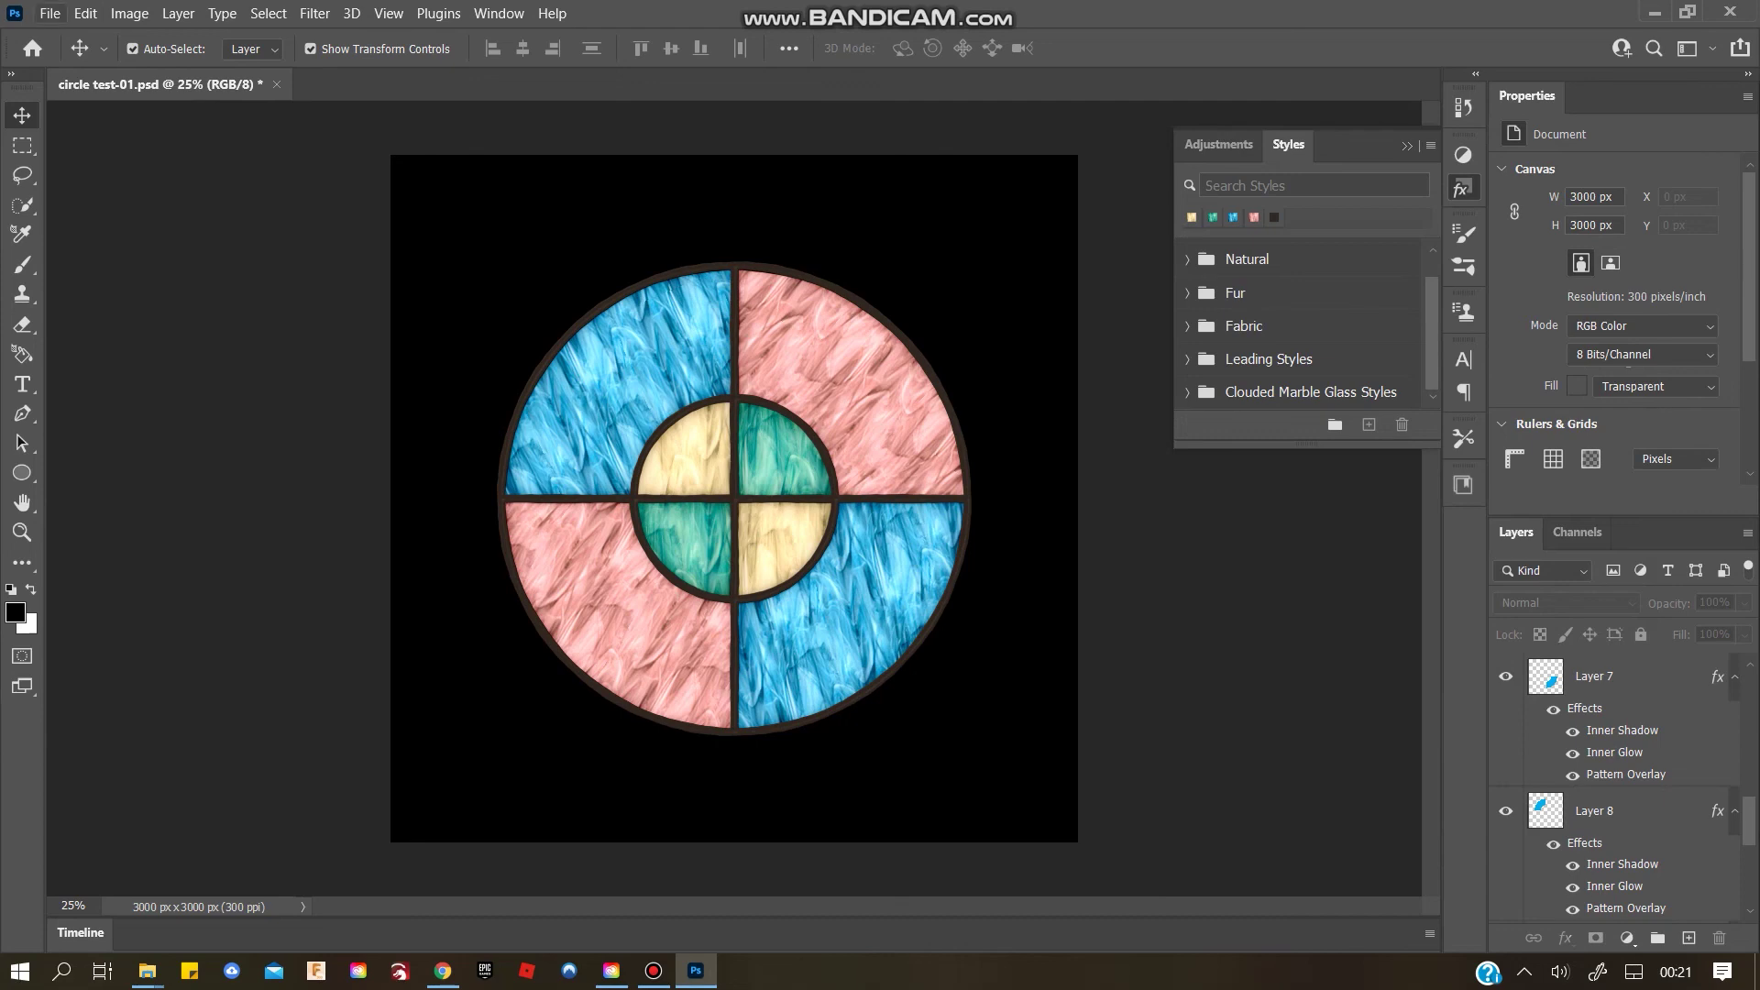
Open the file commands for the stained glass circle document
left_click(49, 13)
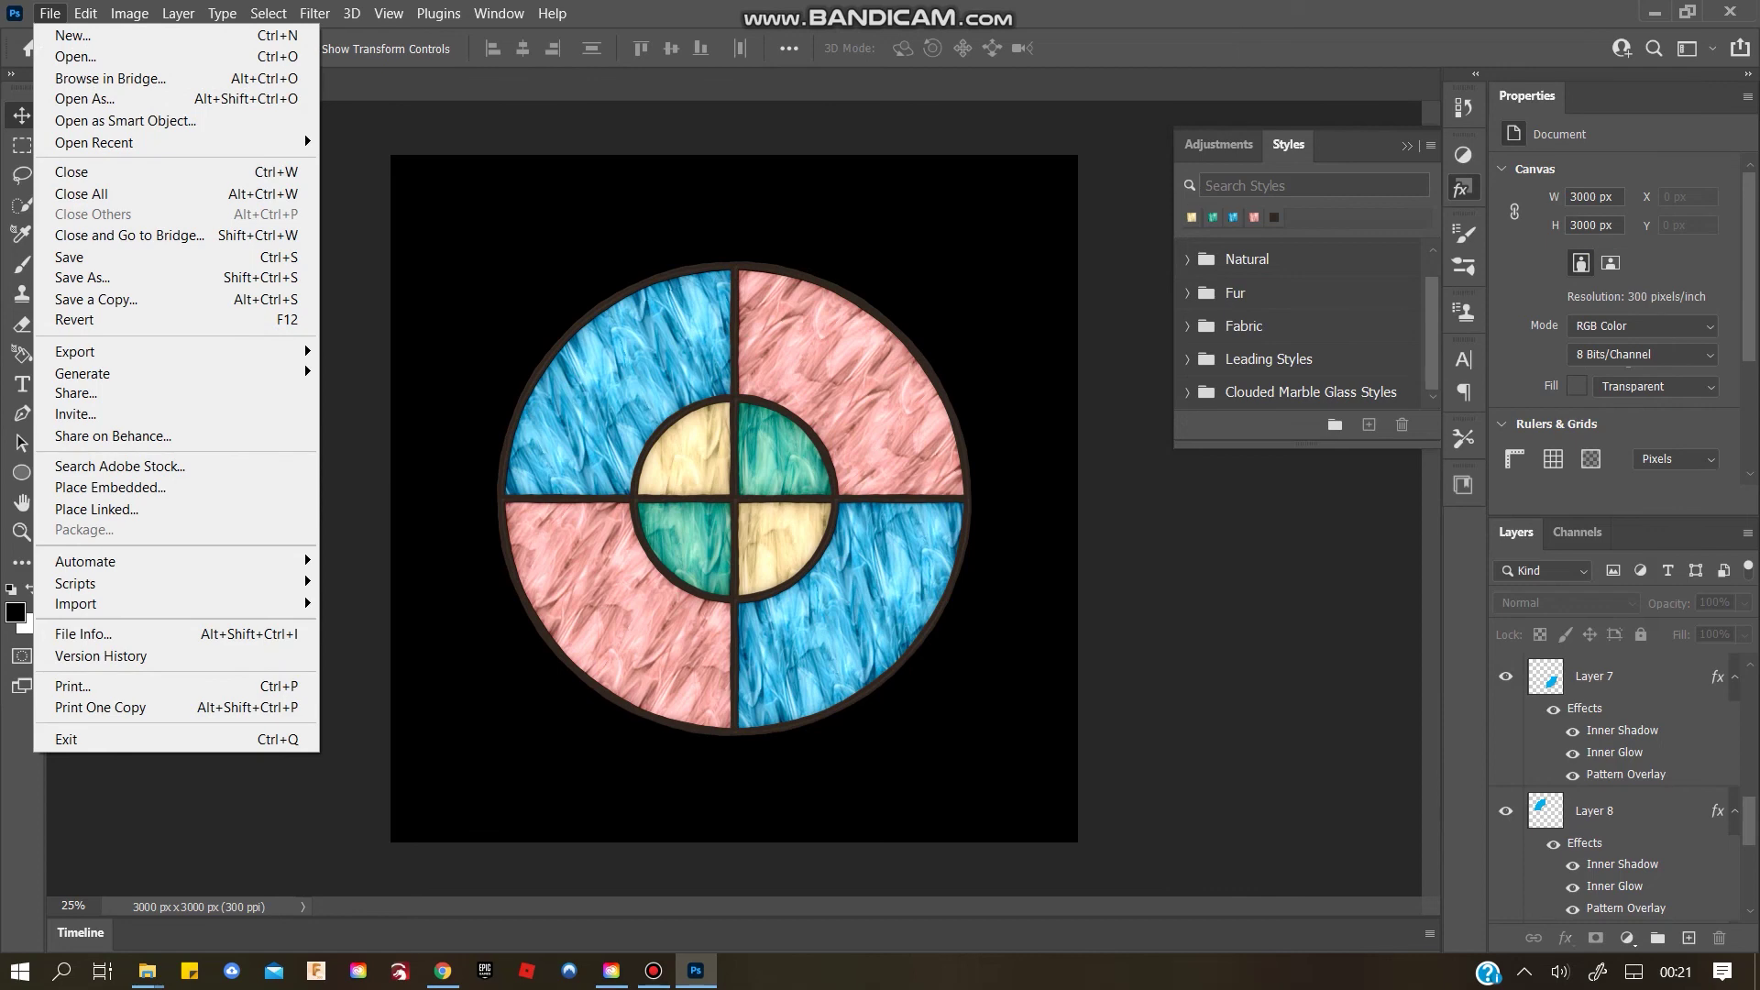